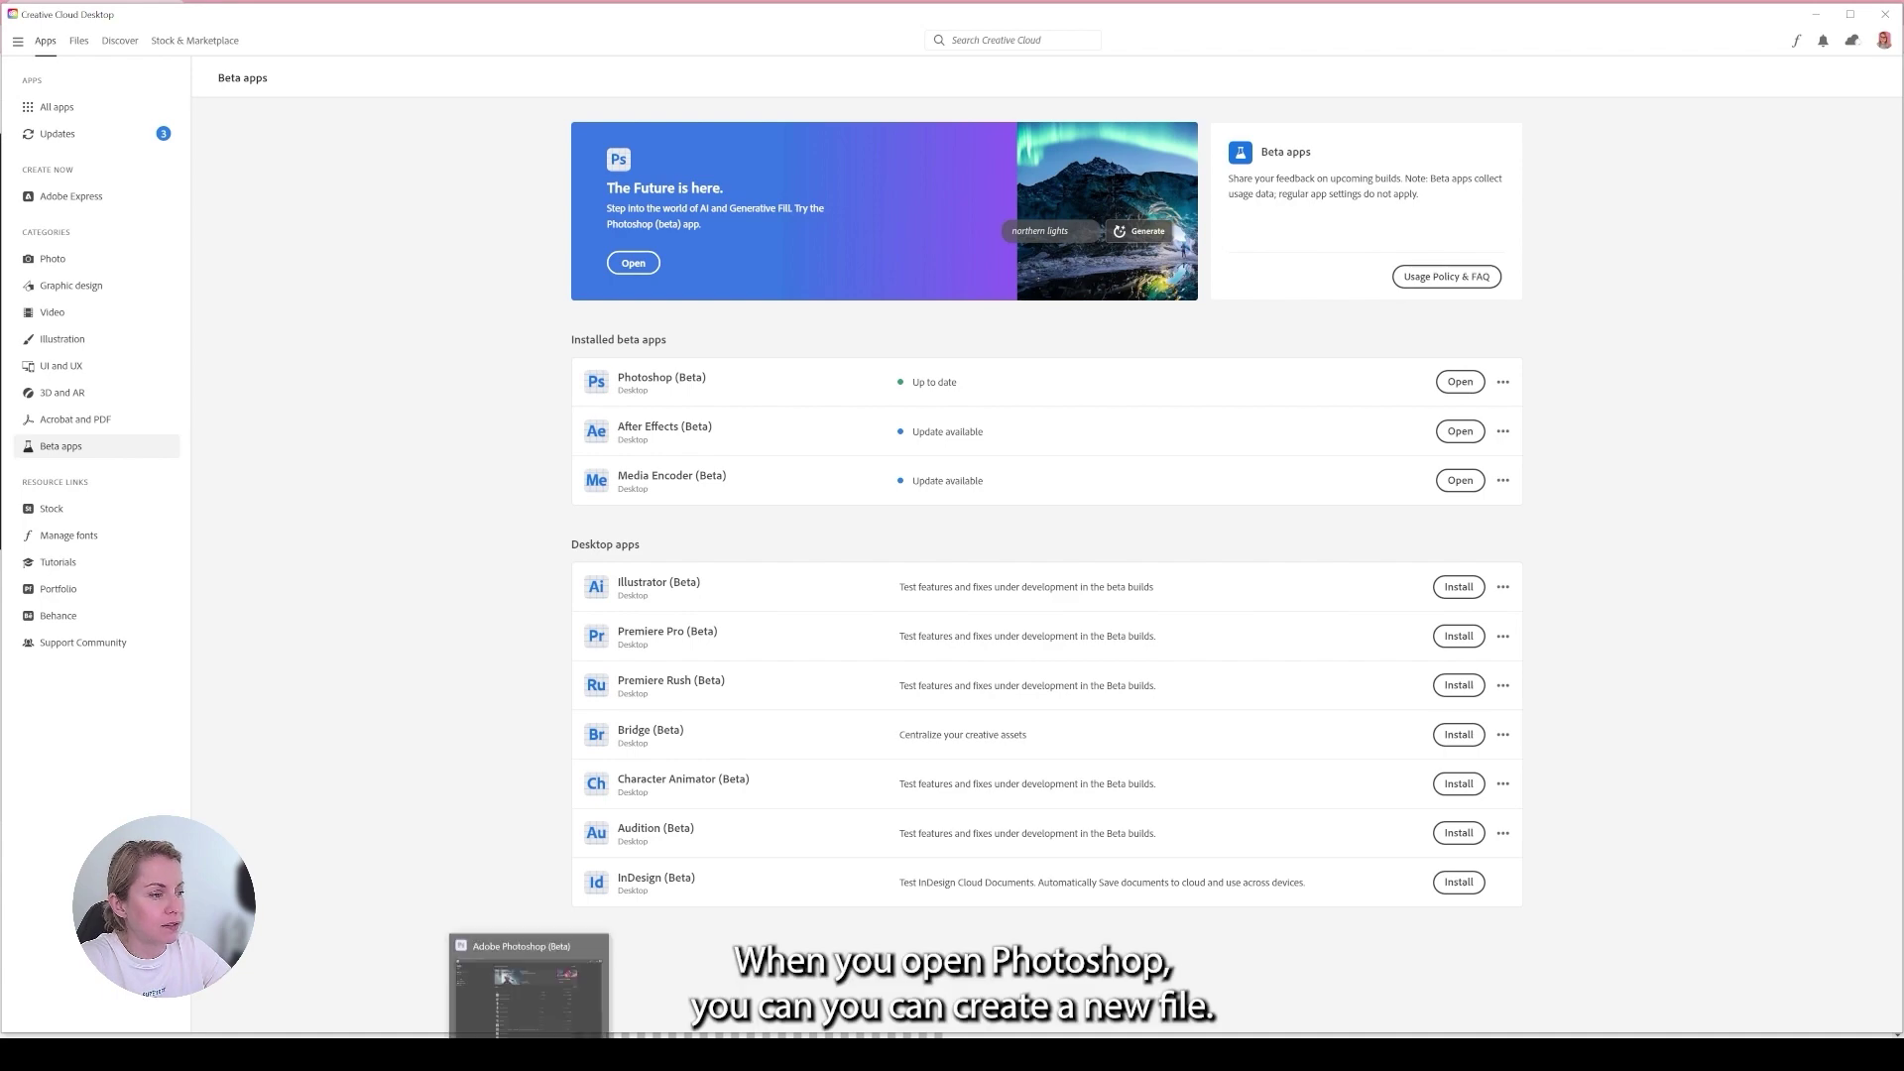
Switch to Photoshop (Beta) and create a new 4096 x 4096 px document at 72 pixels/inch with a white background.
left_click(529, 1051)
left_click(45, 105)
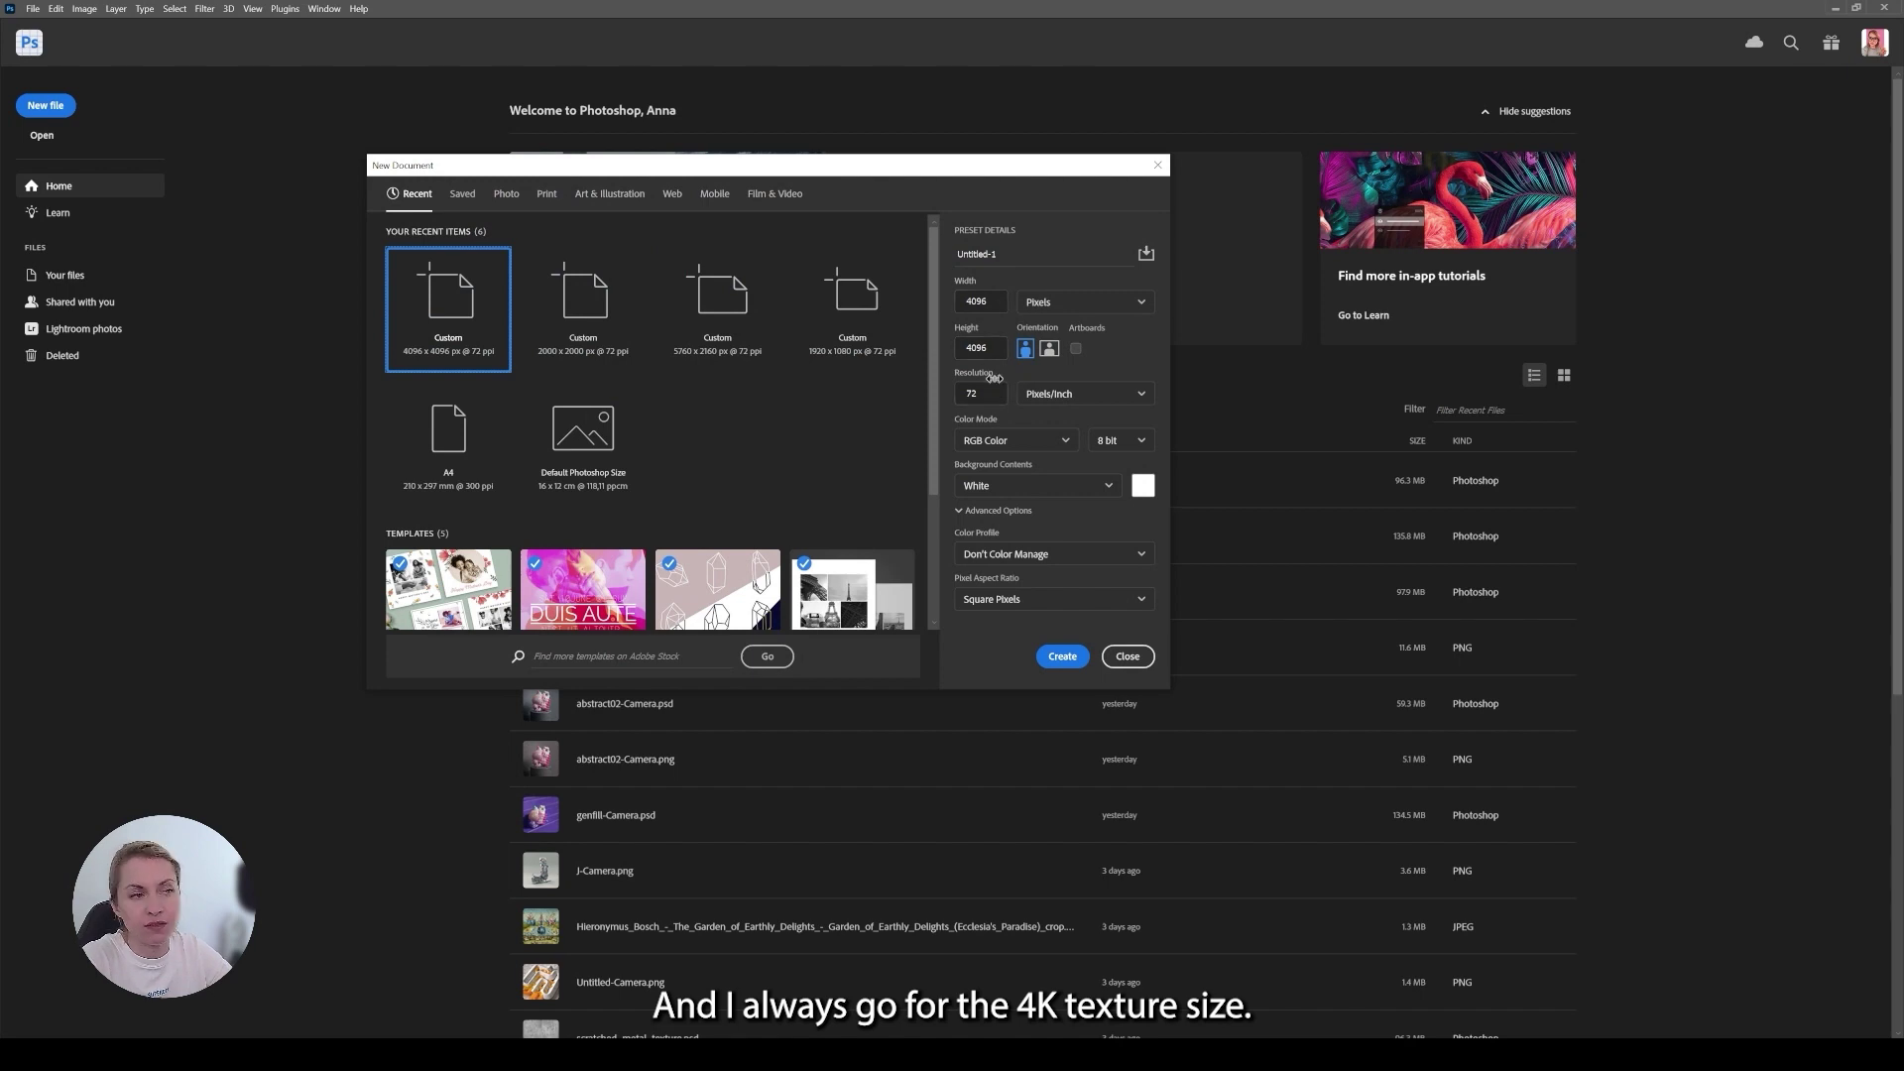
left_click(1060, 656)
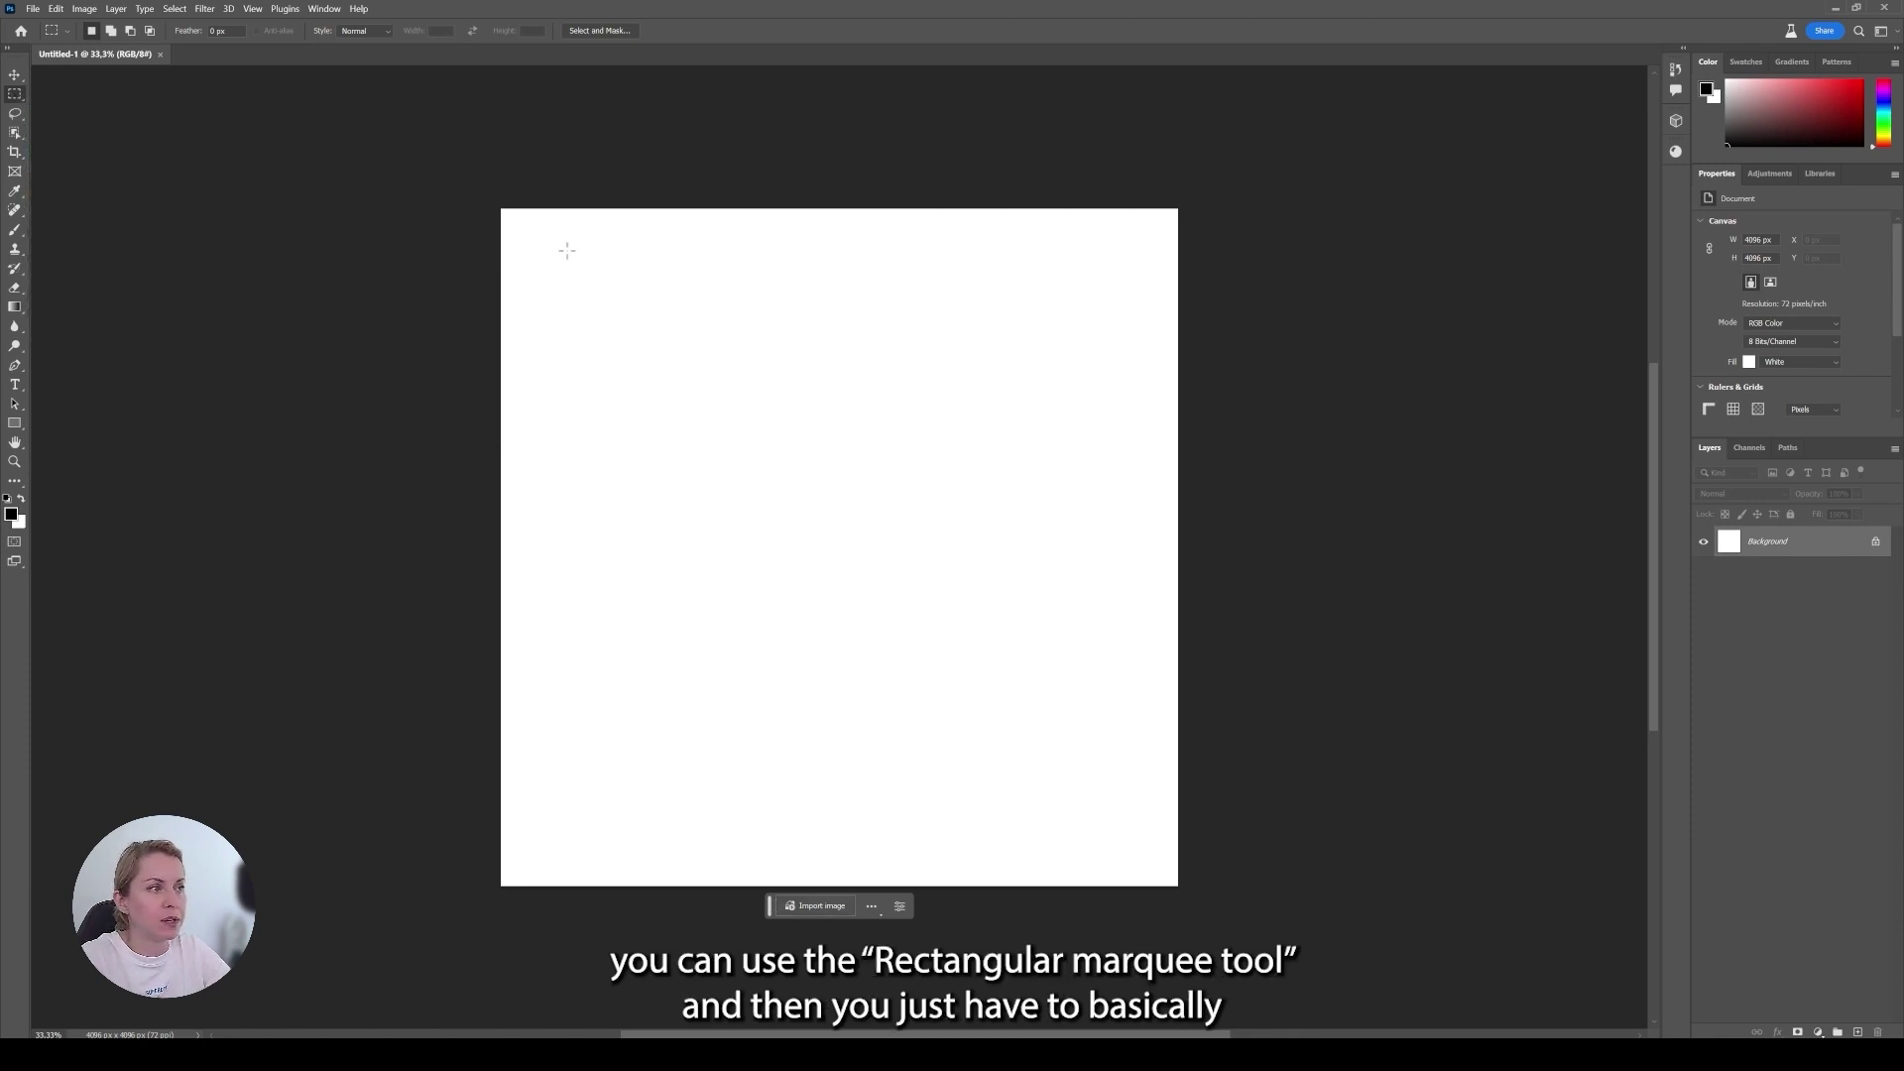
Select the entire canvas and run Generative Fill with the prompt "black and white risograph texture".
left_click_drag(498, 205, 1212, 1022)
scroll(997, 744, "up", 2)
scroll(985, 801, "up", 2)
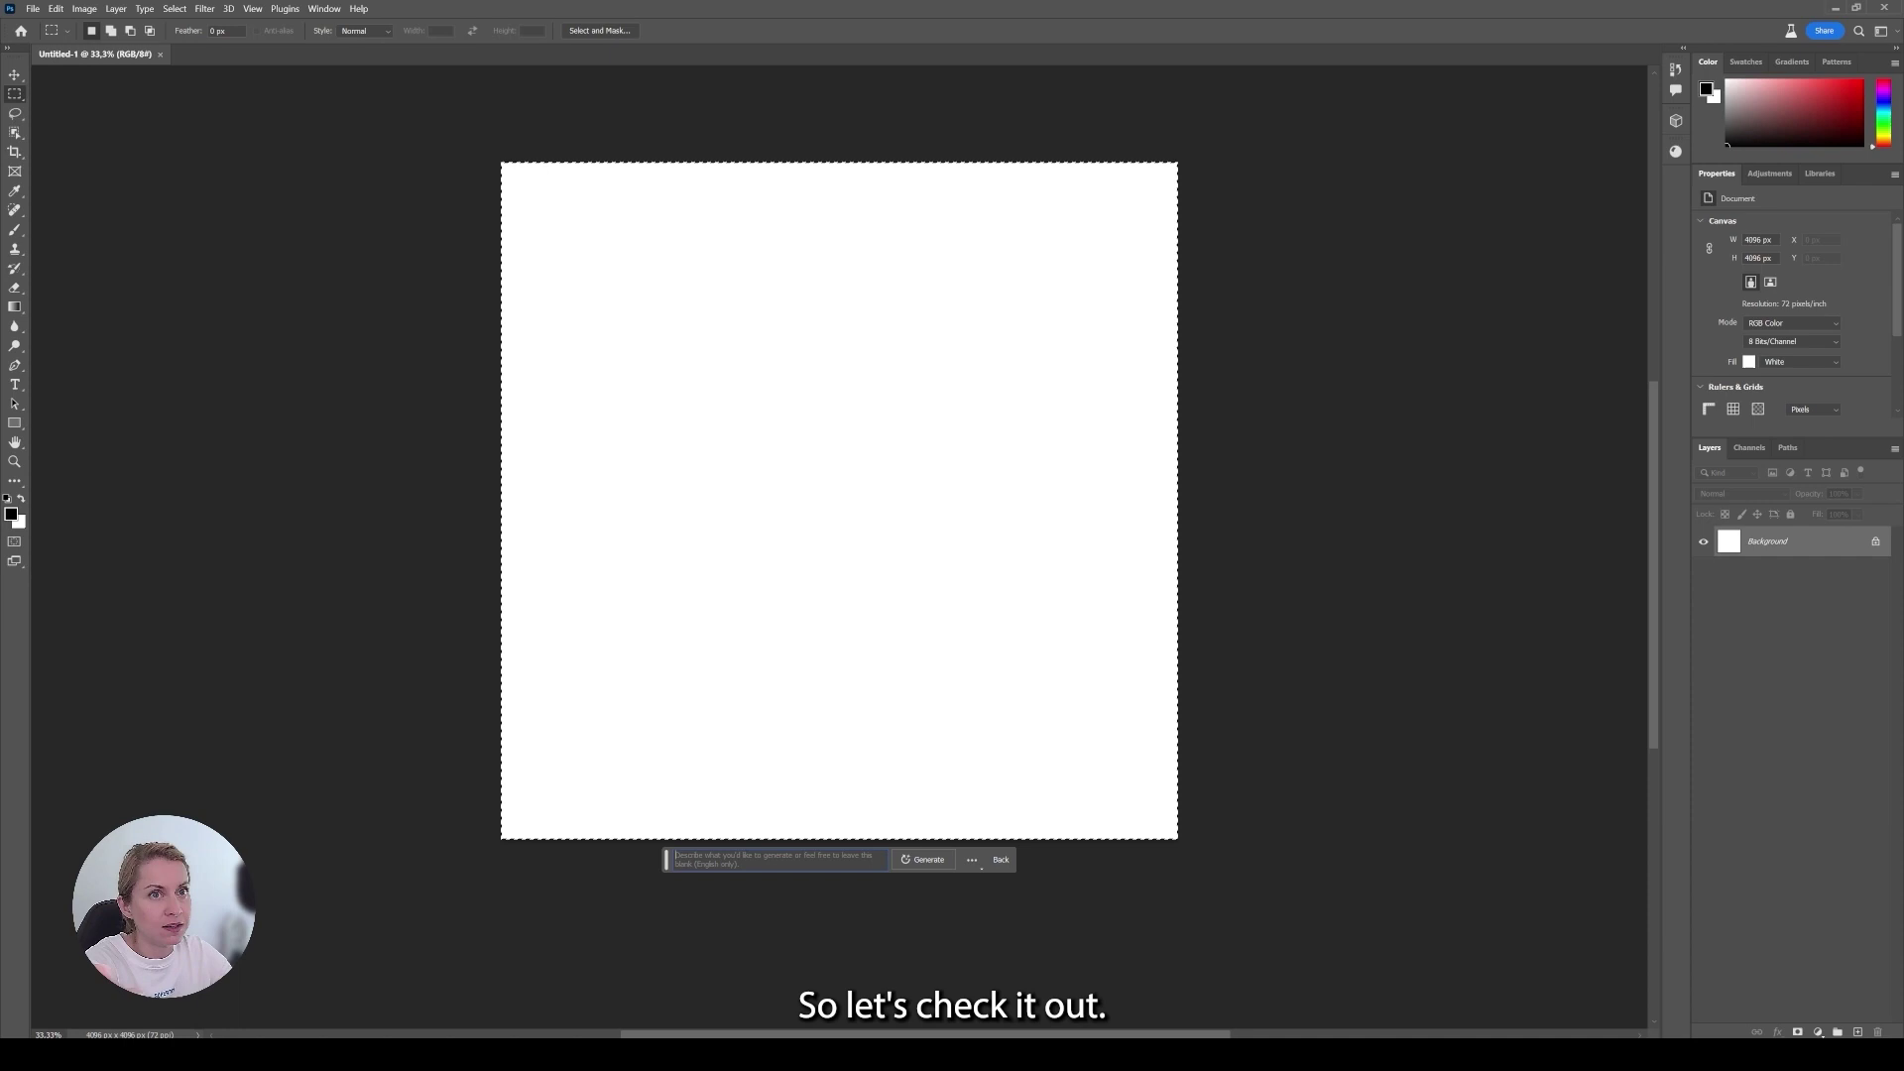
type("blac")
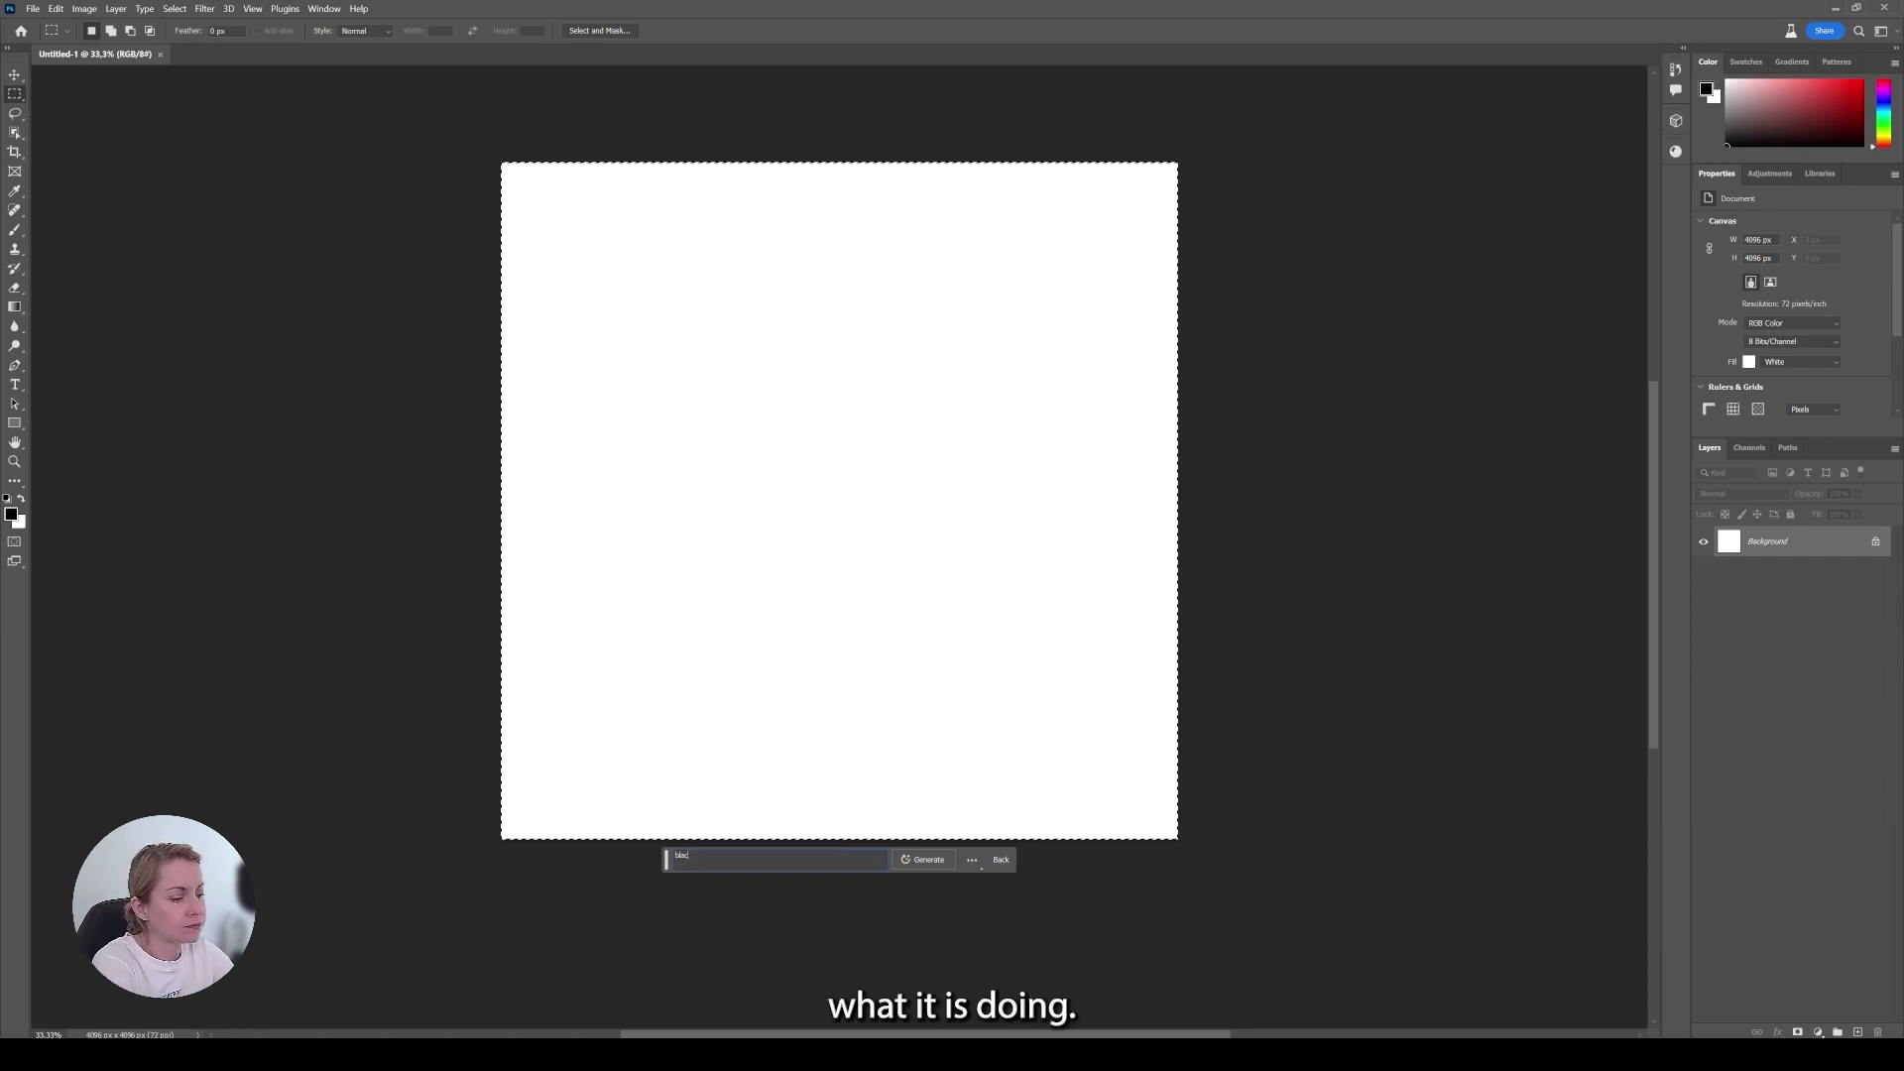
type("k and white r")
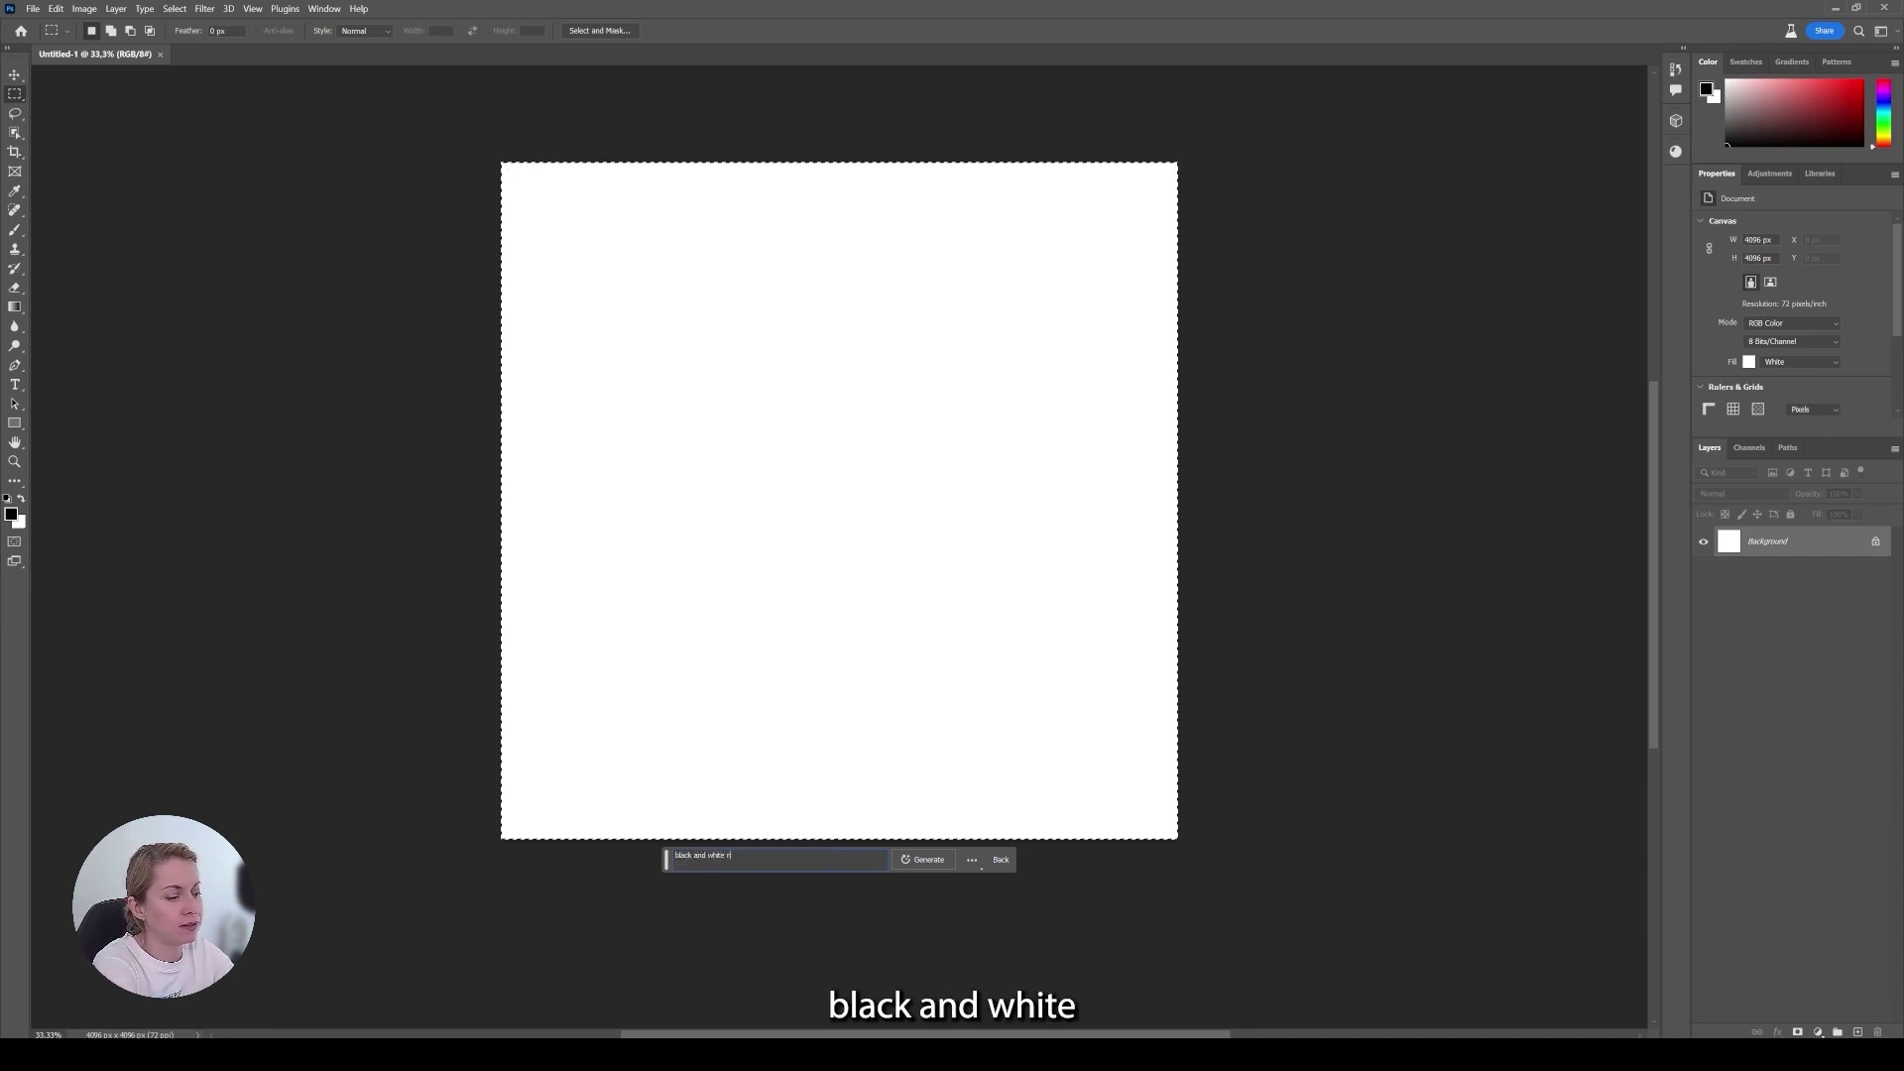
type("isograp")
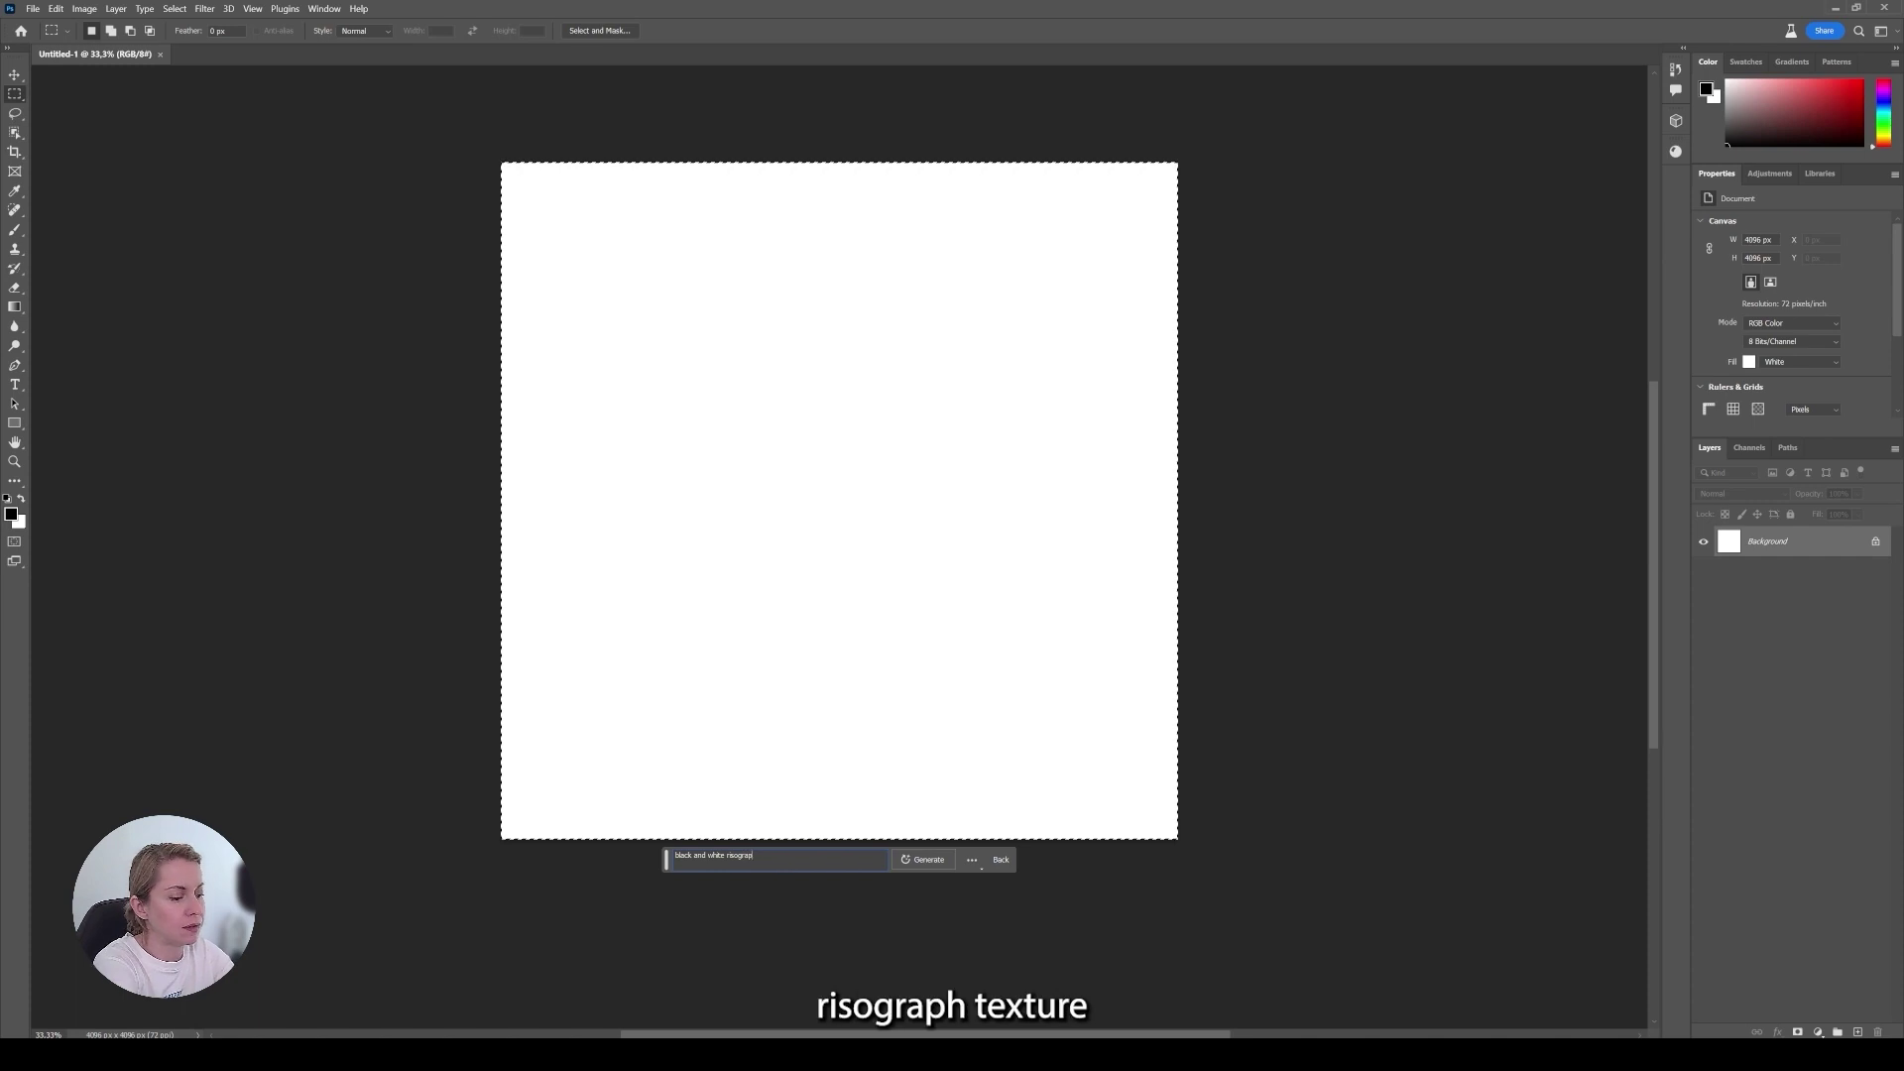
type("h texture")
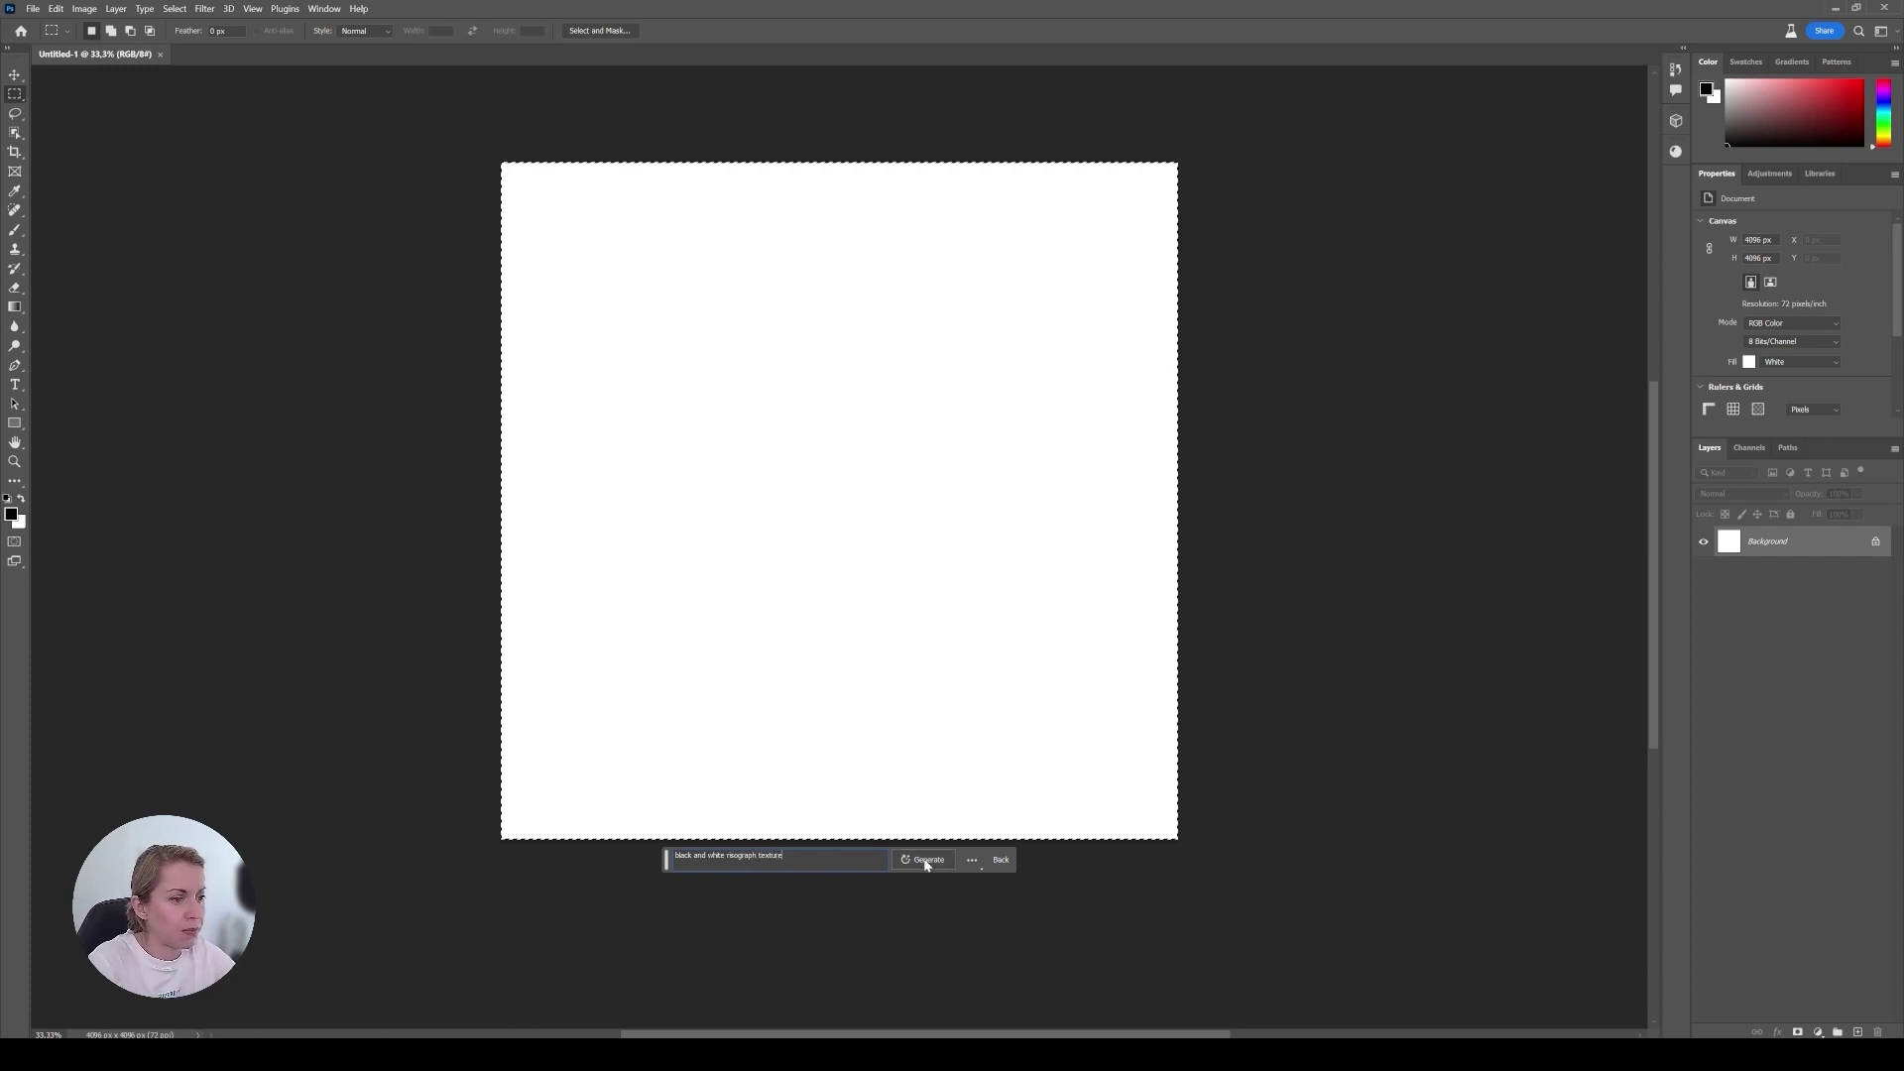
left_click(923, 859)
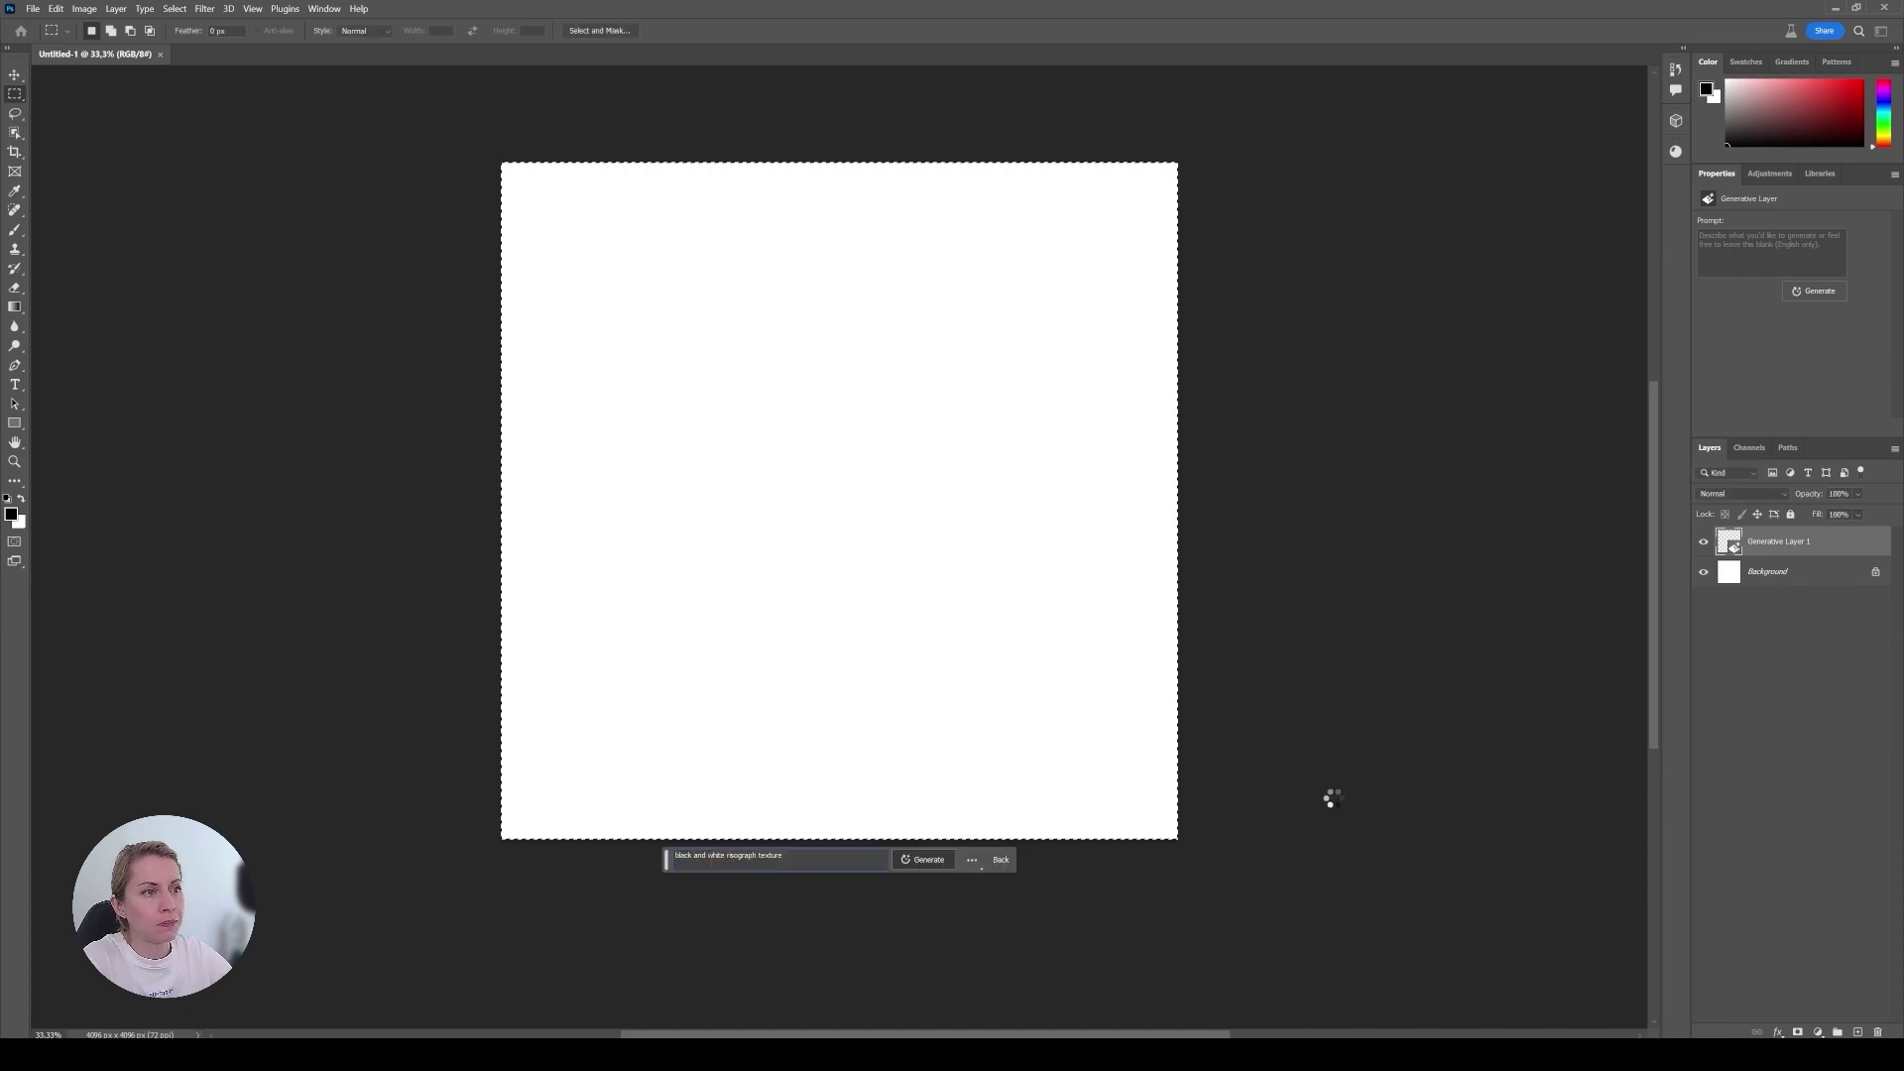
Compare the second and third generated variations of the risograph texture.
left_click(1782, 357)
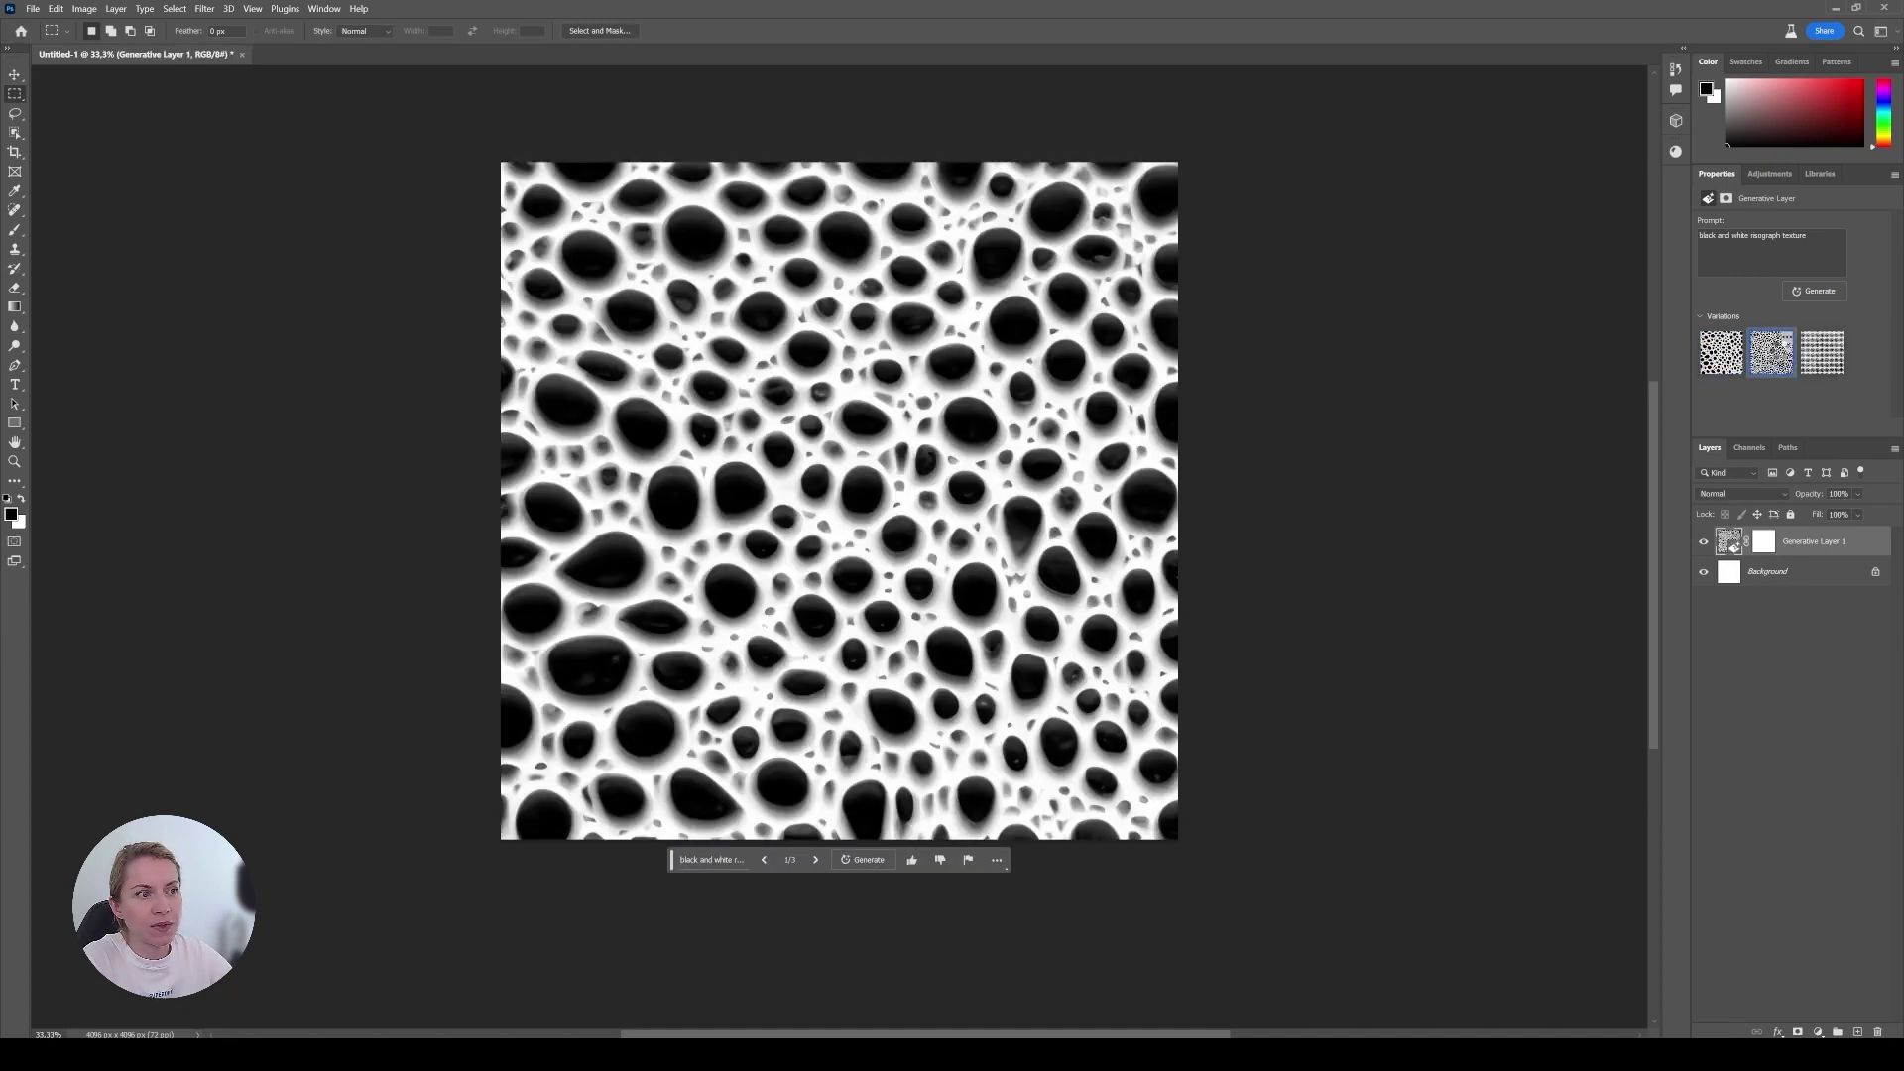
left_click(1824, 357)
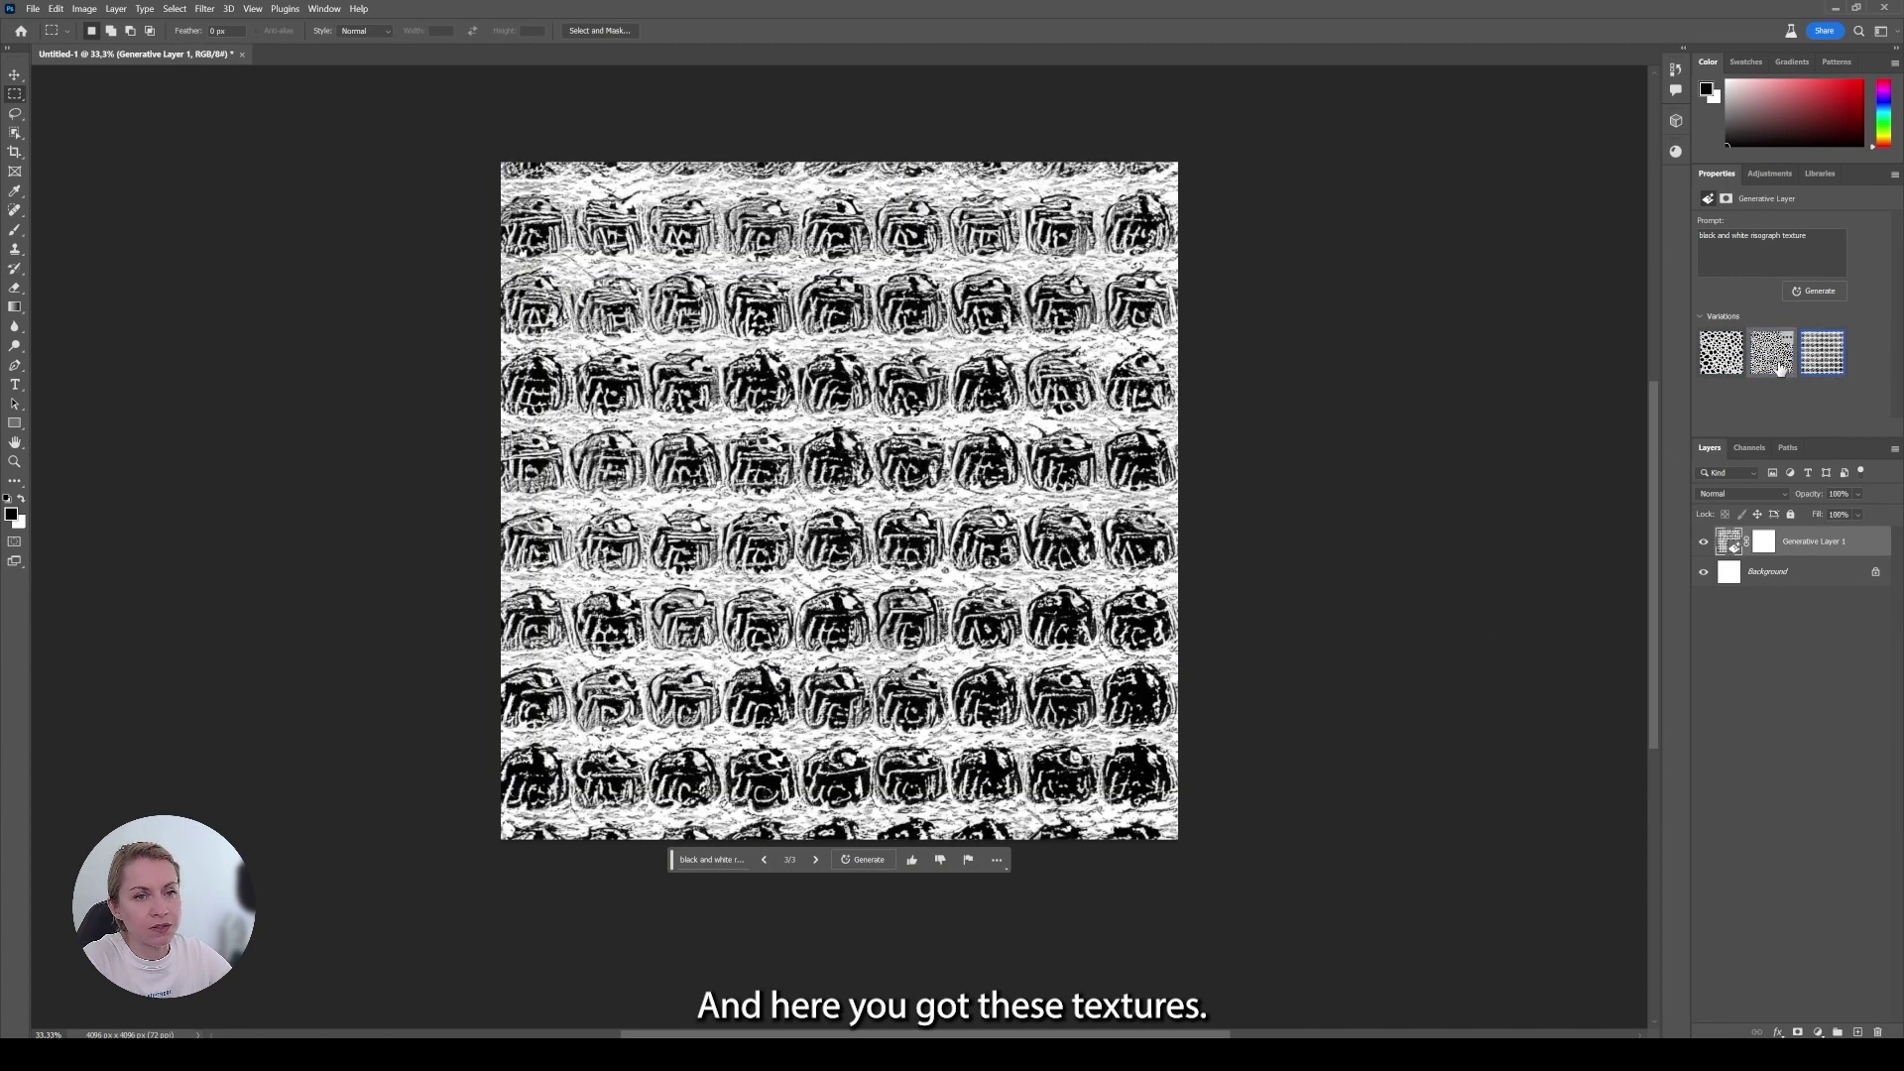
left_click(1775, 359)
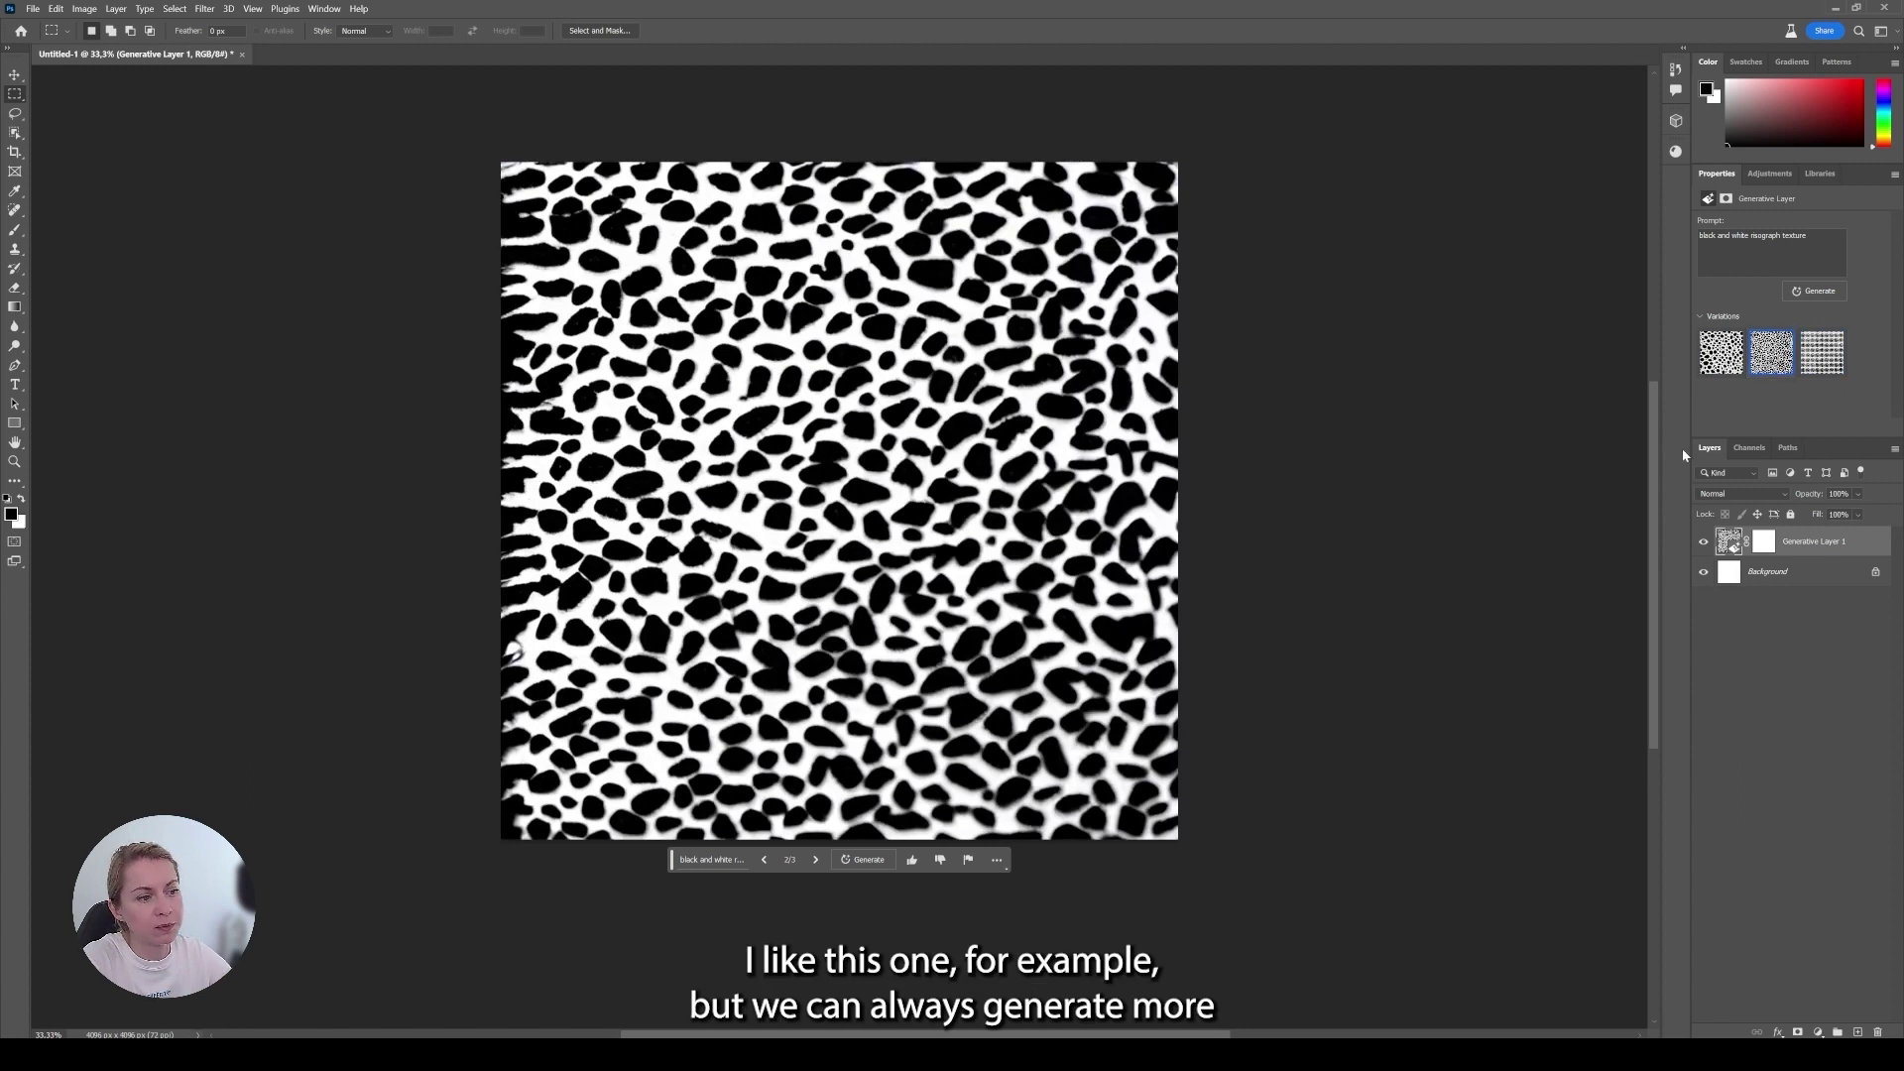
Generate another set of variations from the same prompt and select the second texture in the new set.
left_click(863, 859)
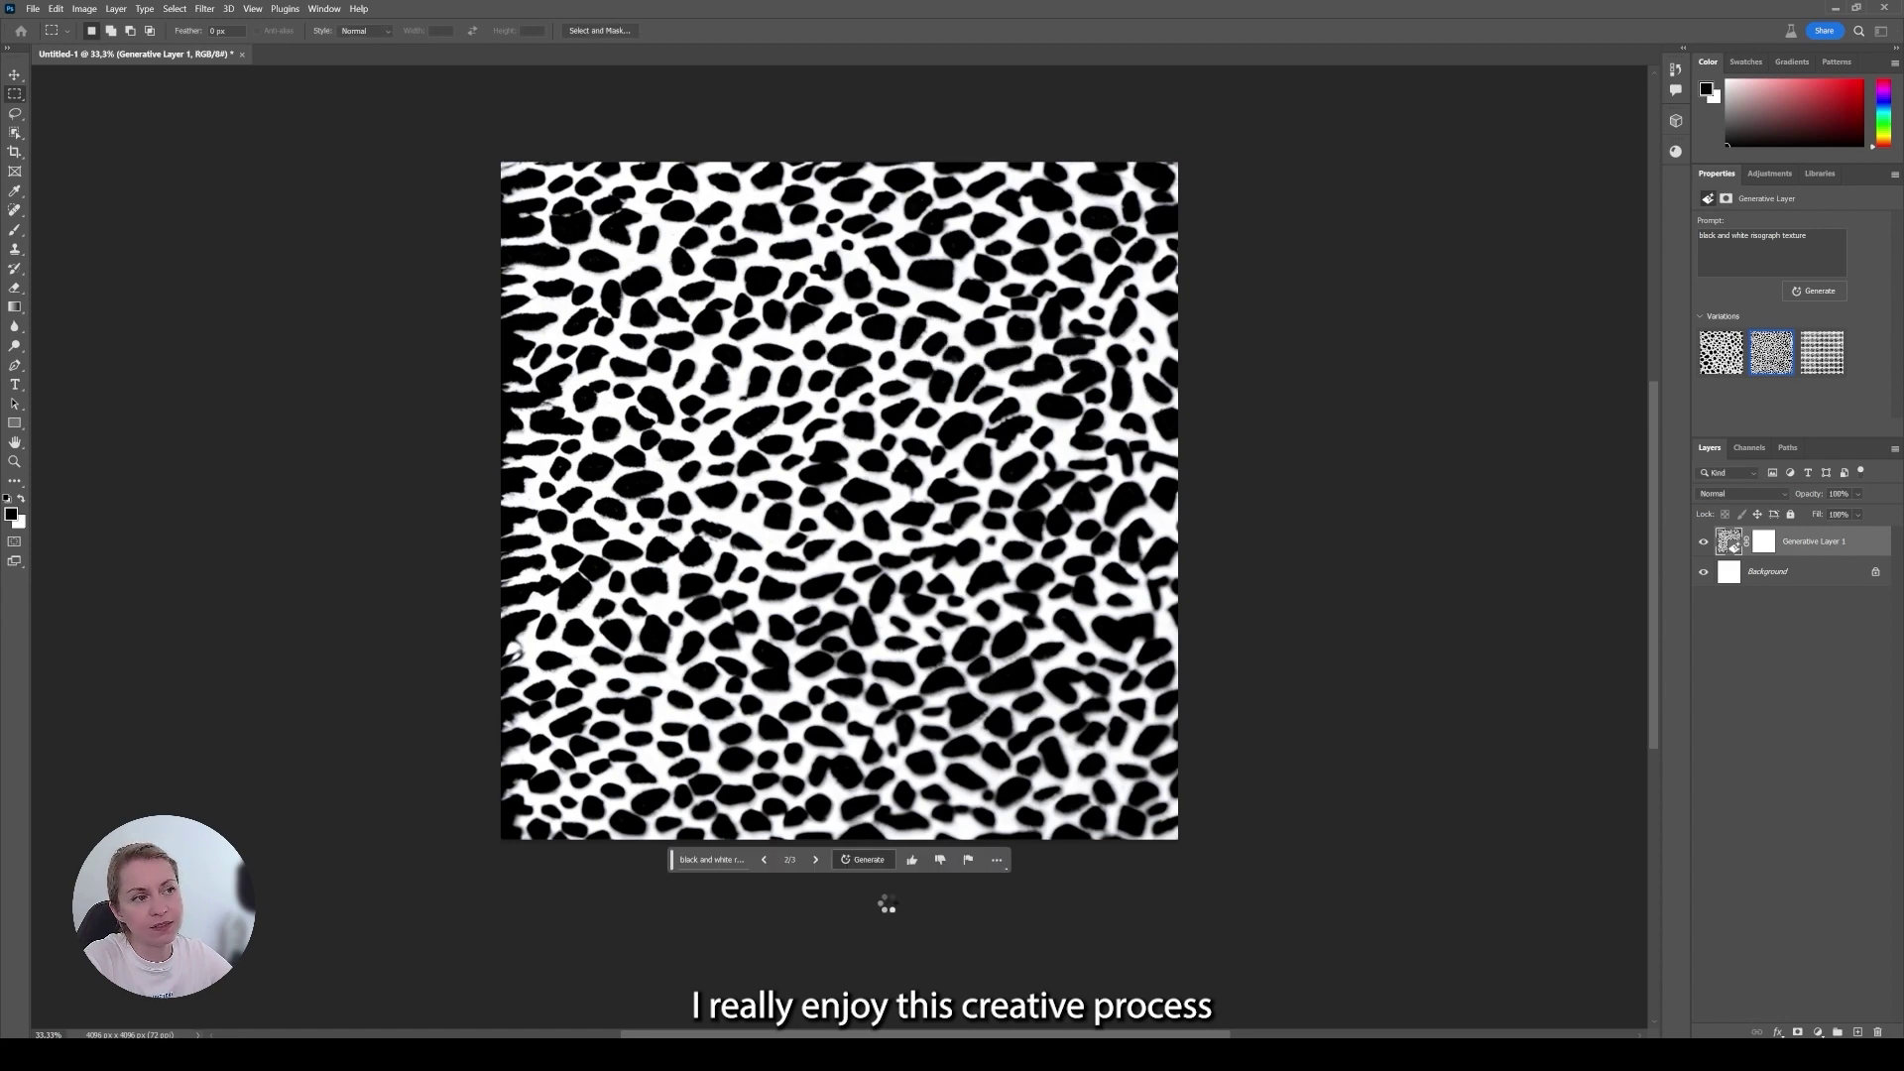
left_click(1772, 352)
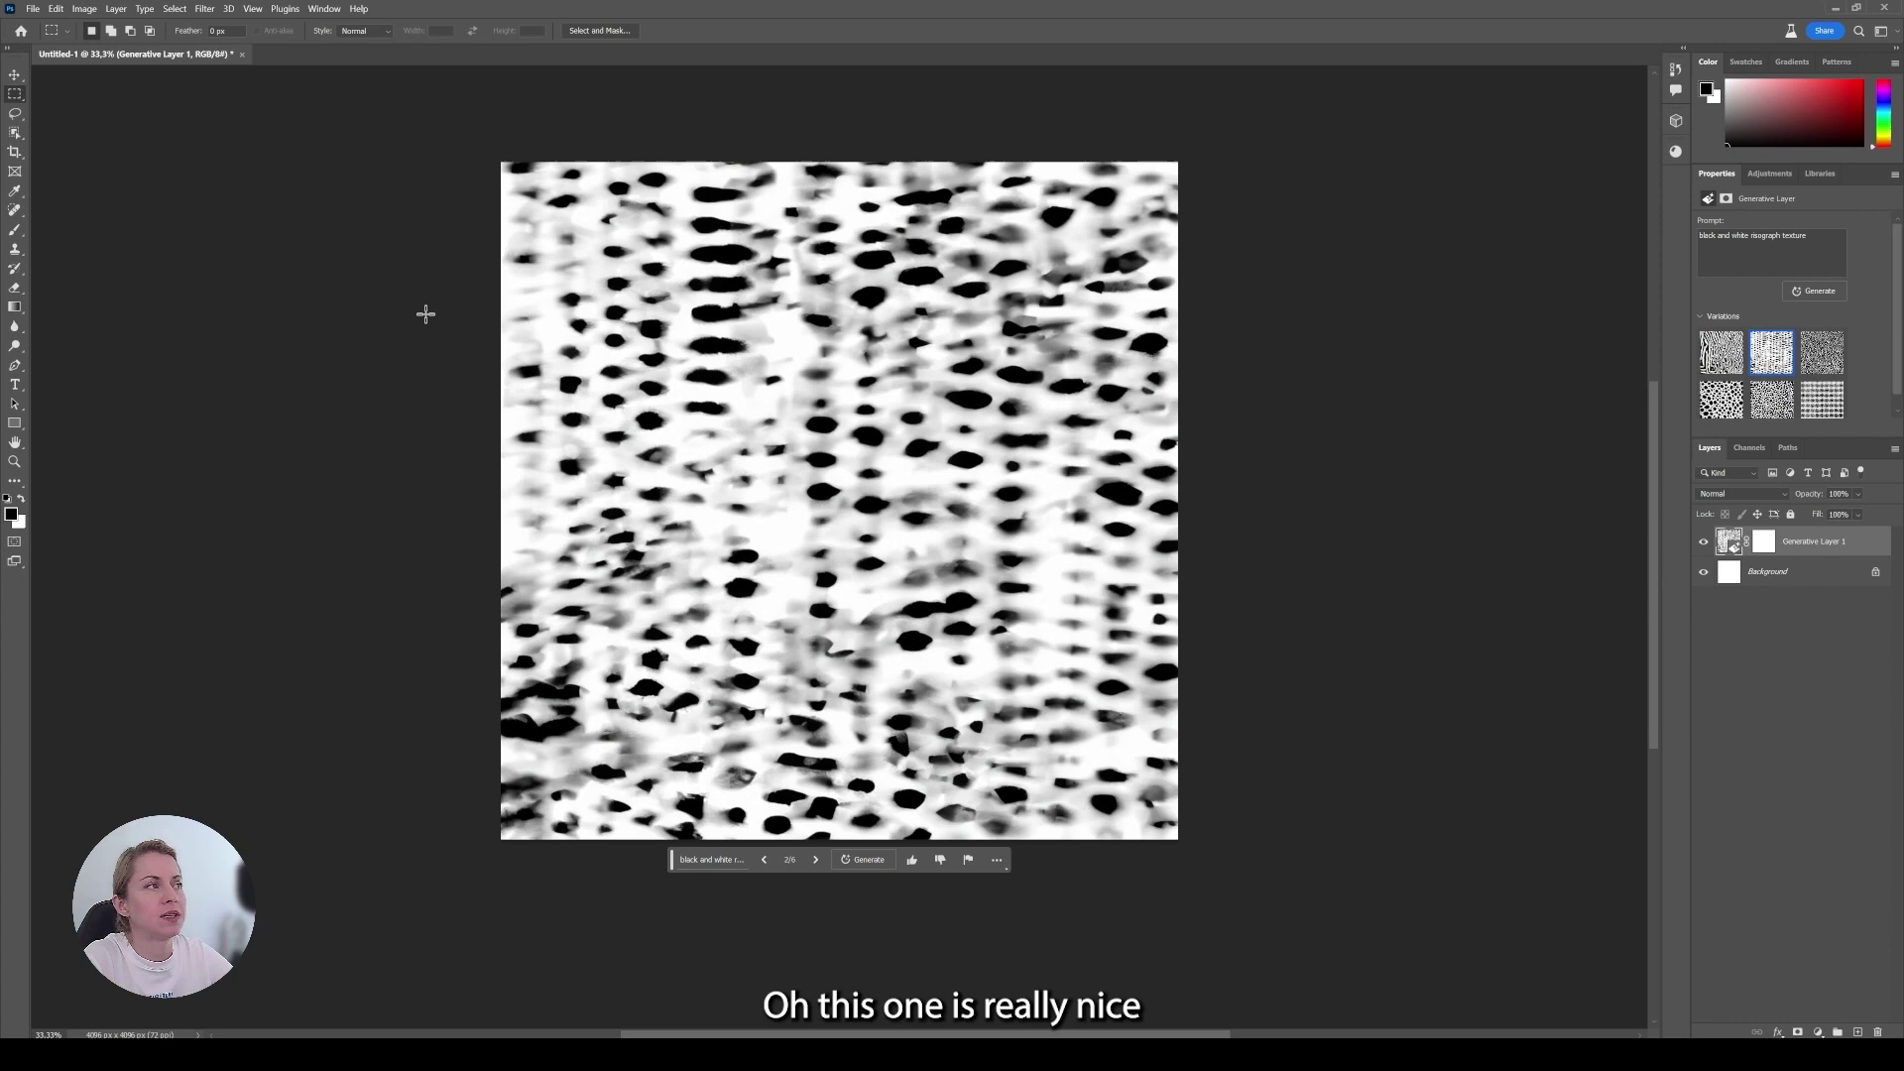
left_click(32, 8)
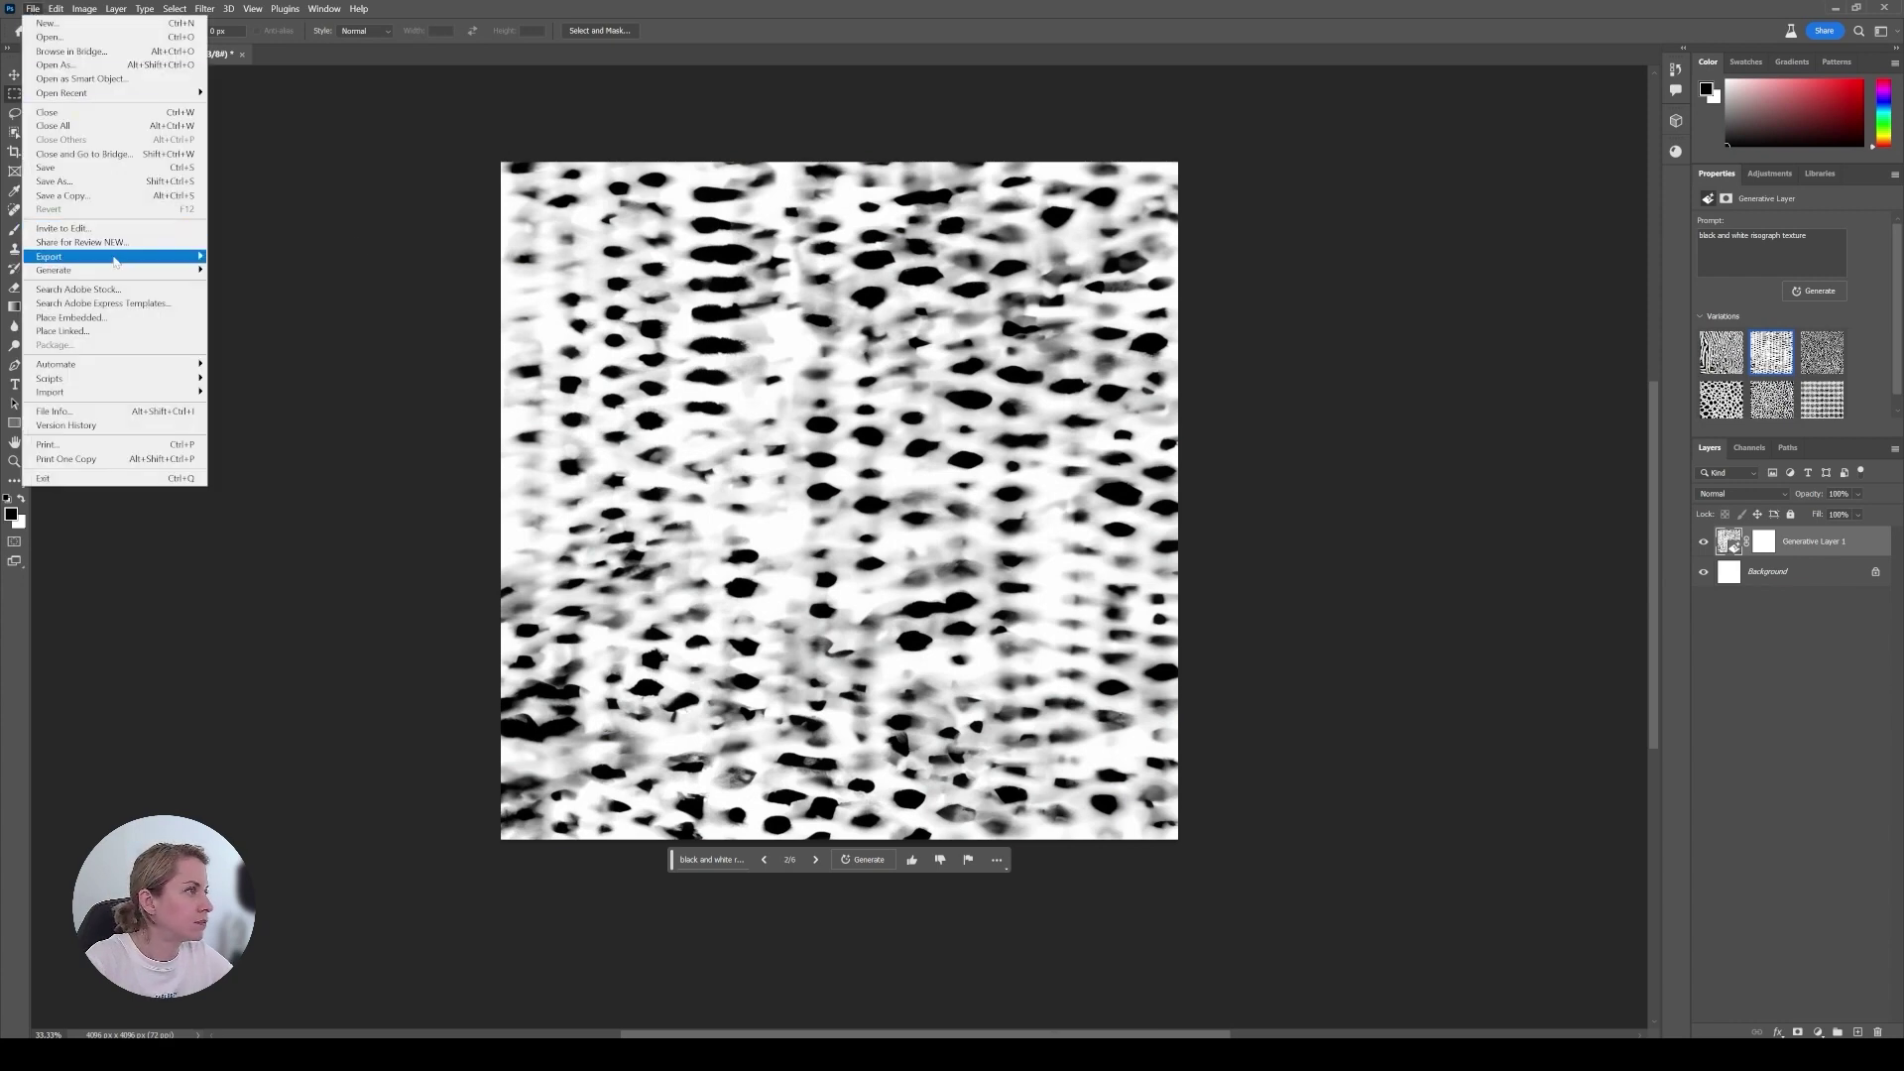
mouse_move(115, 260)
left_click(234, 256)
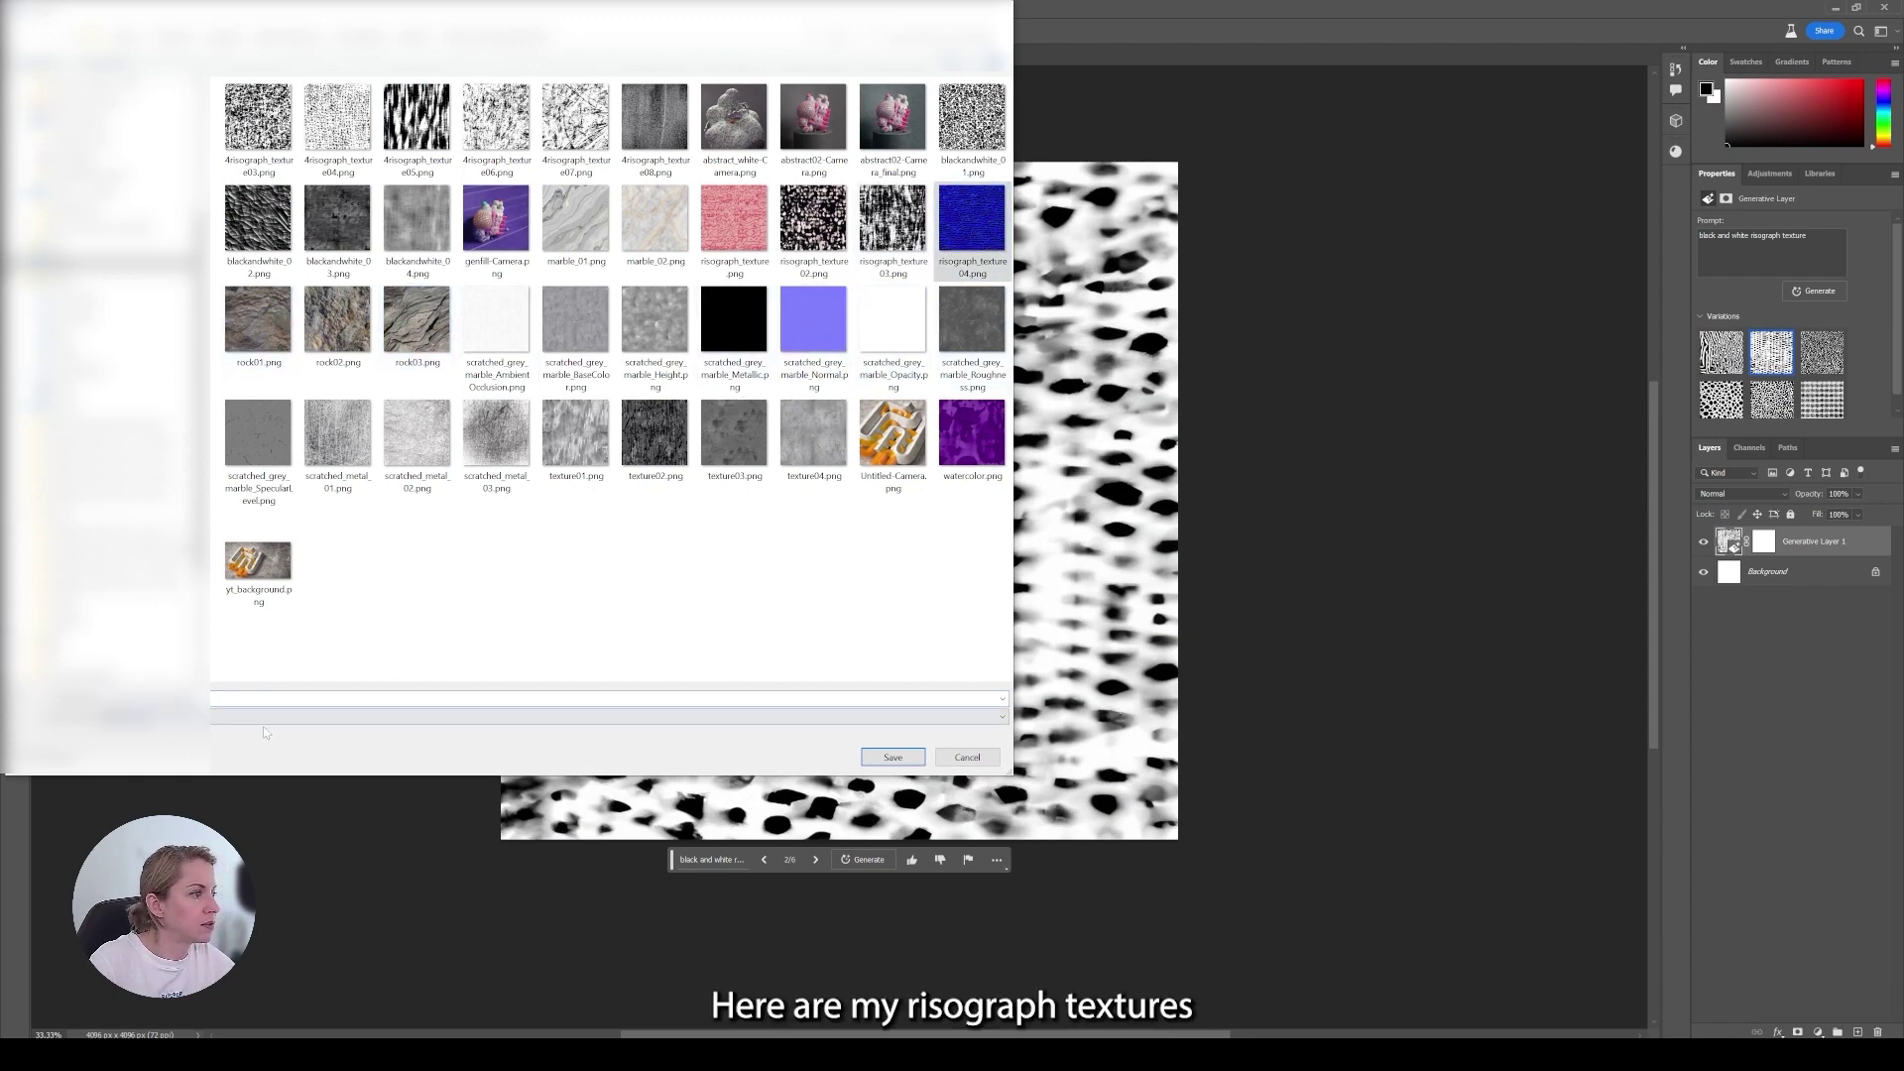
key("Escape")
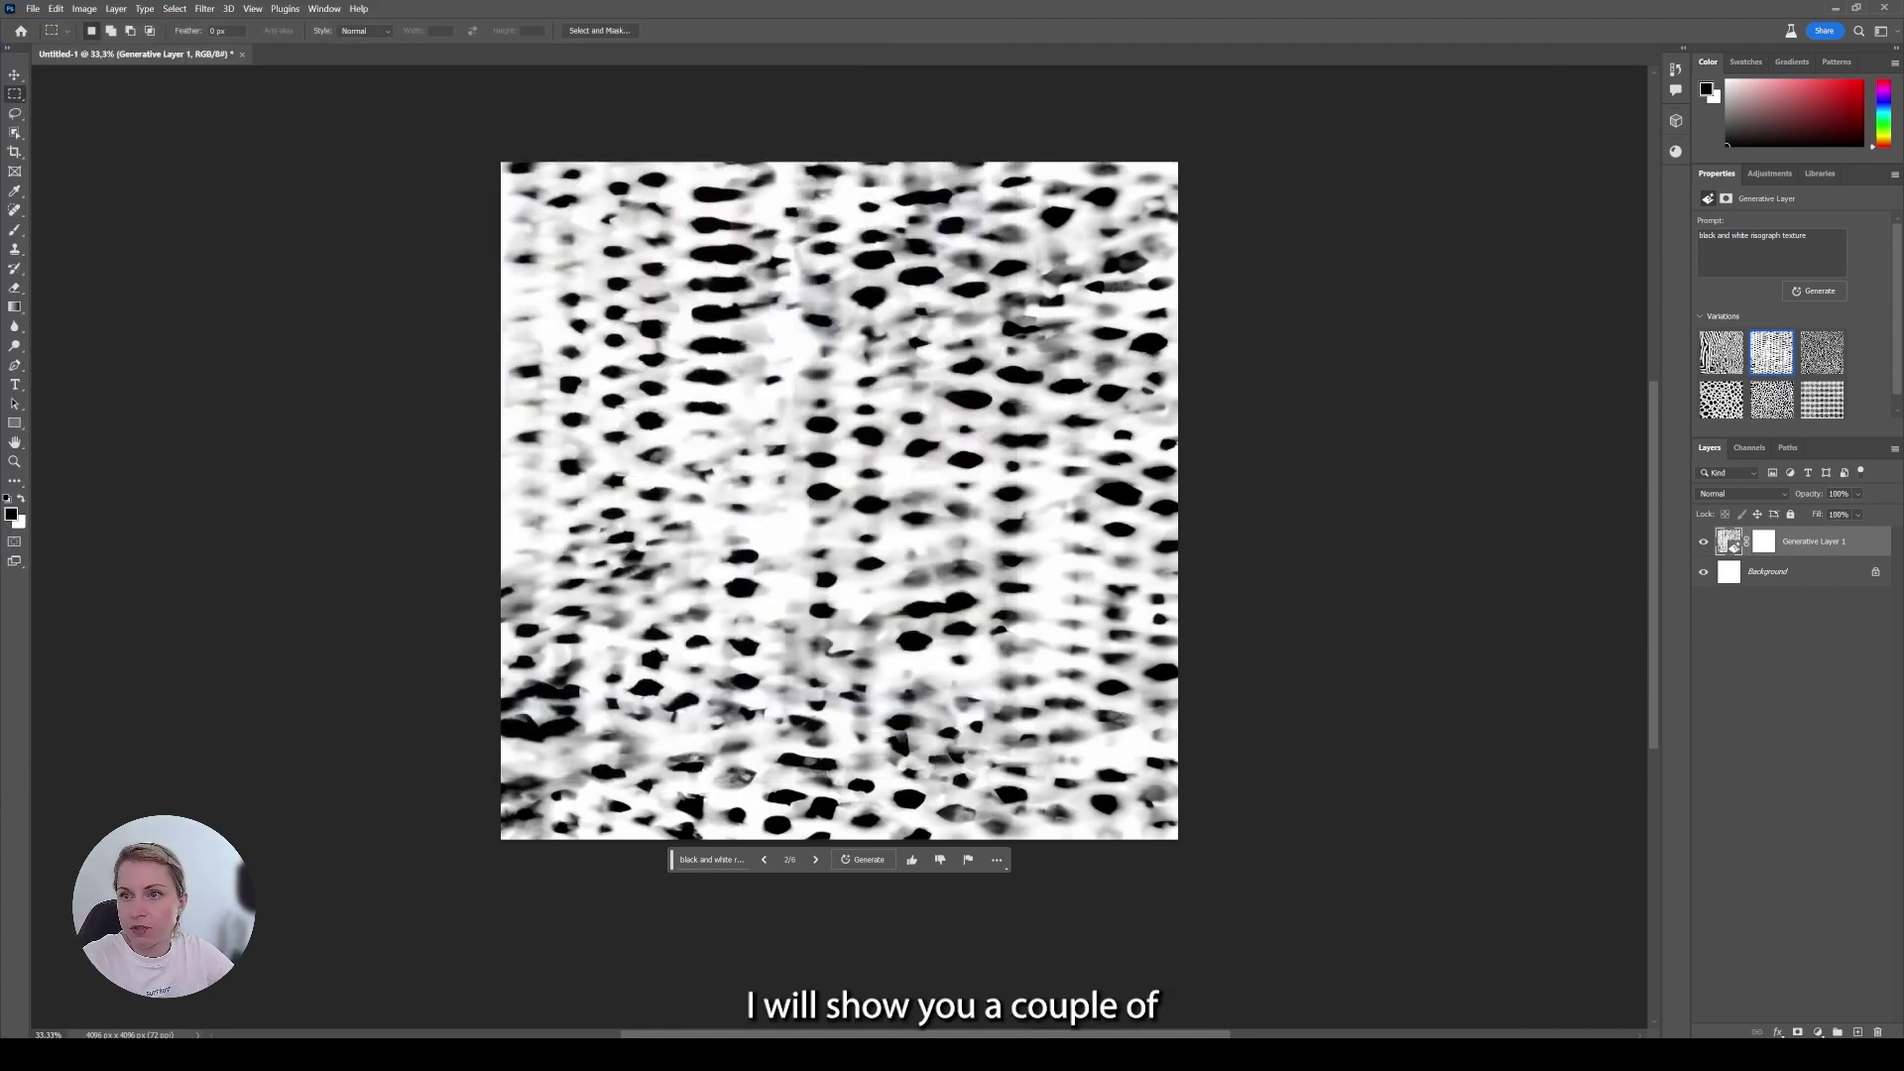
Switch to the image viewer, browse the saved risograph, black-and-white and scratched metal texture images, and close the viewer.
key("alt+Tab")
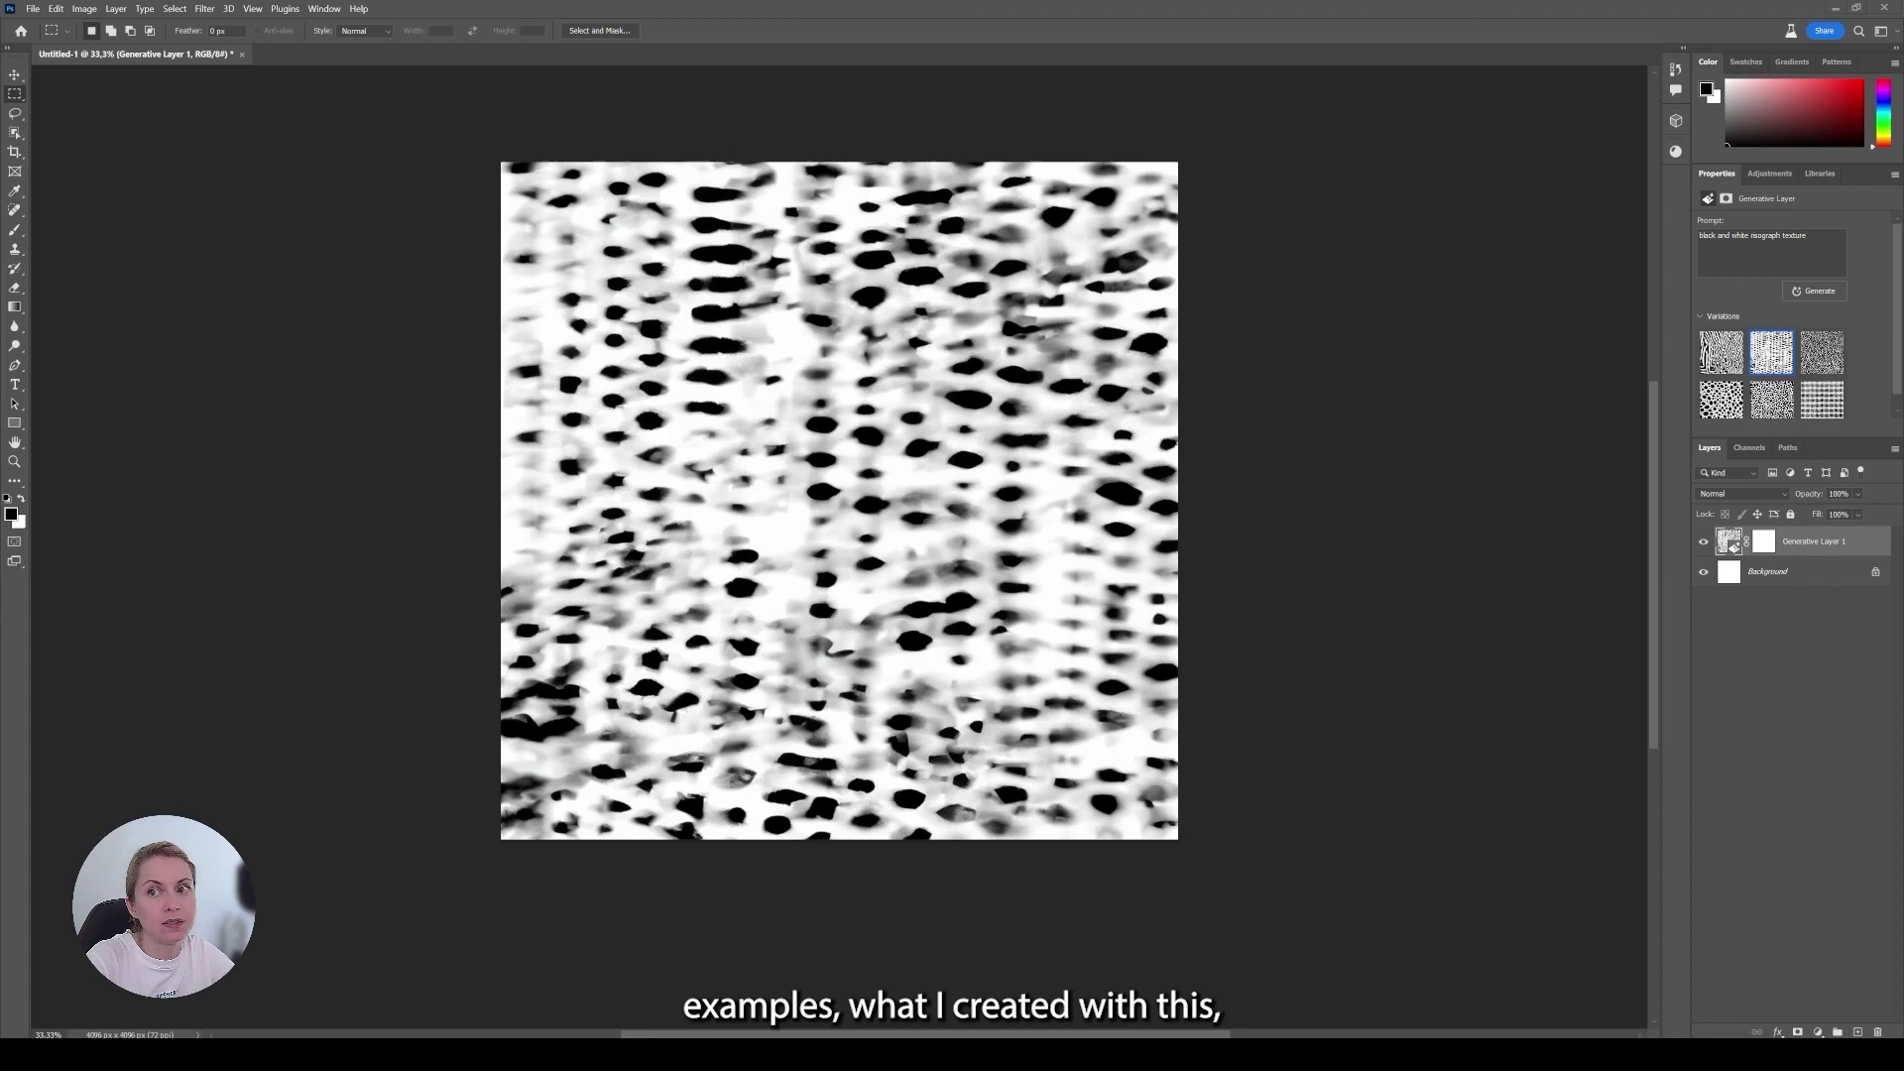
key("alt+Tab")
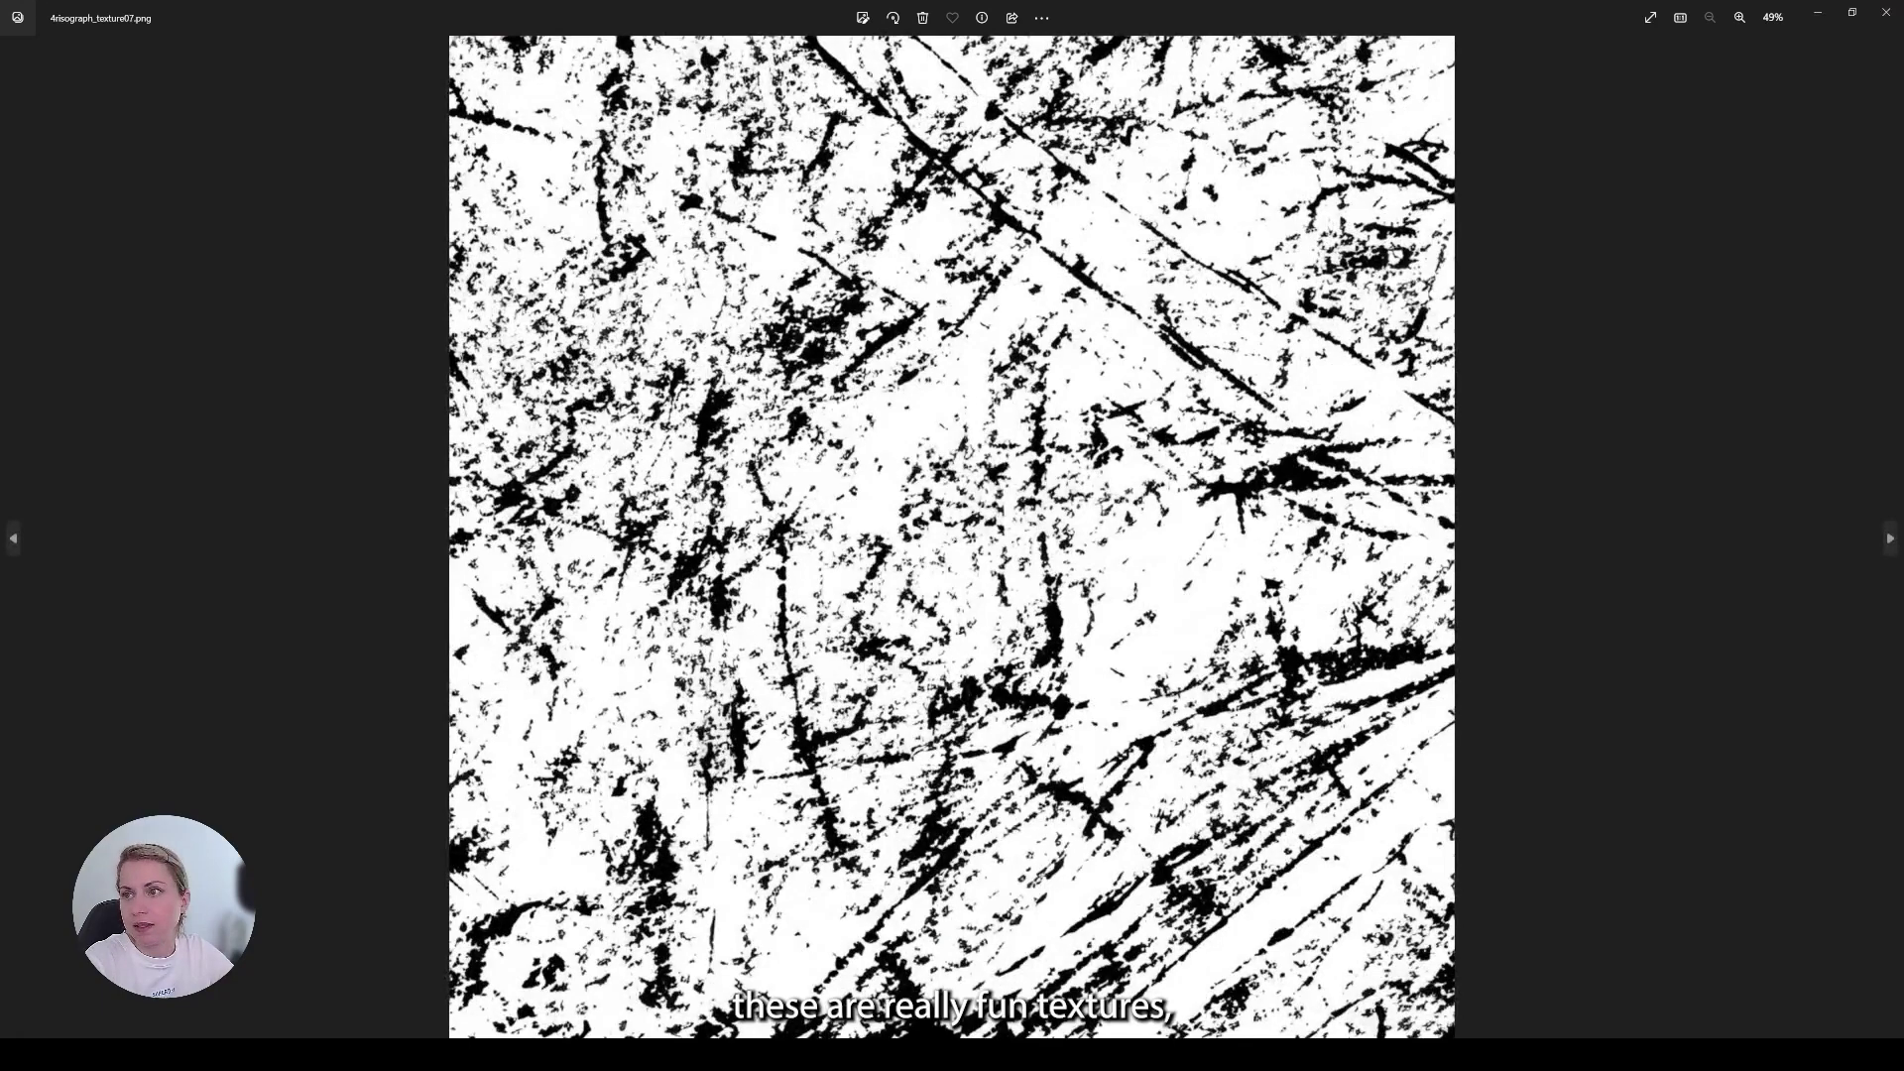
key("Right")
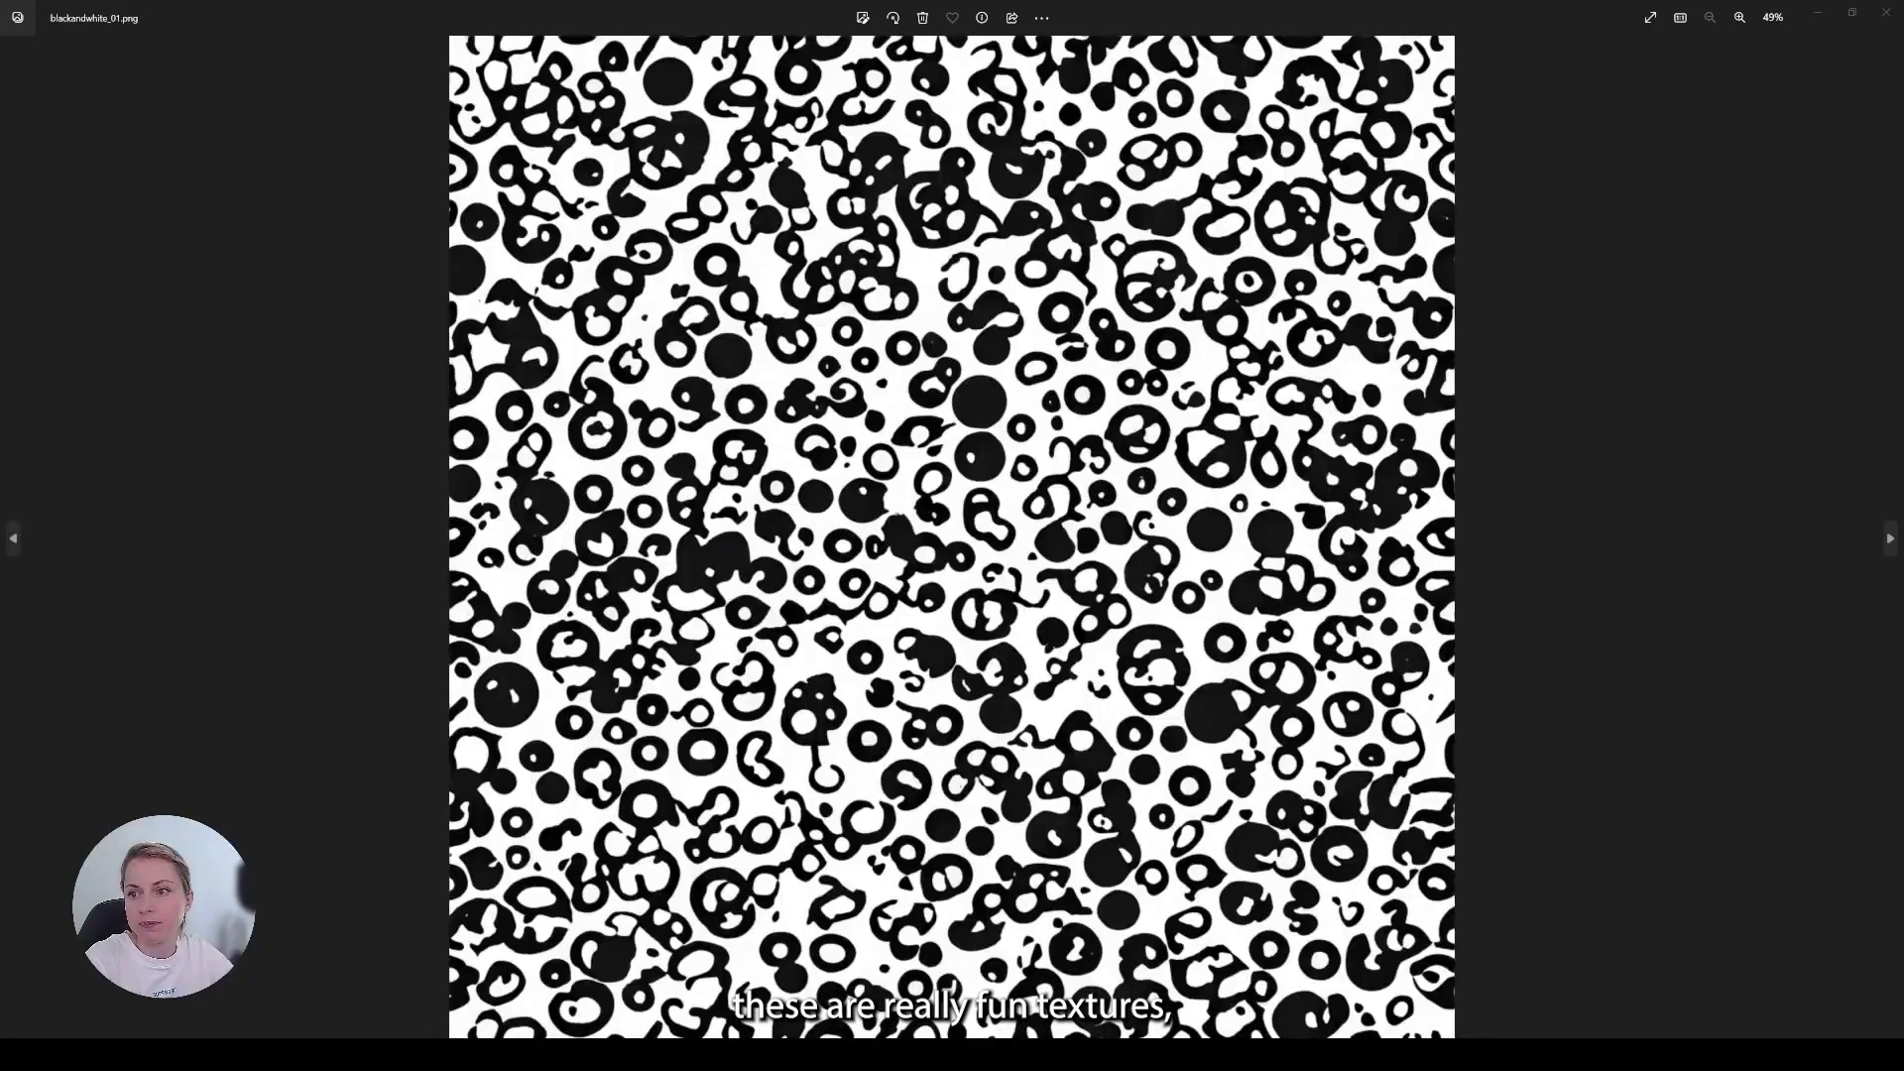
key("Right")
key("Right")
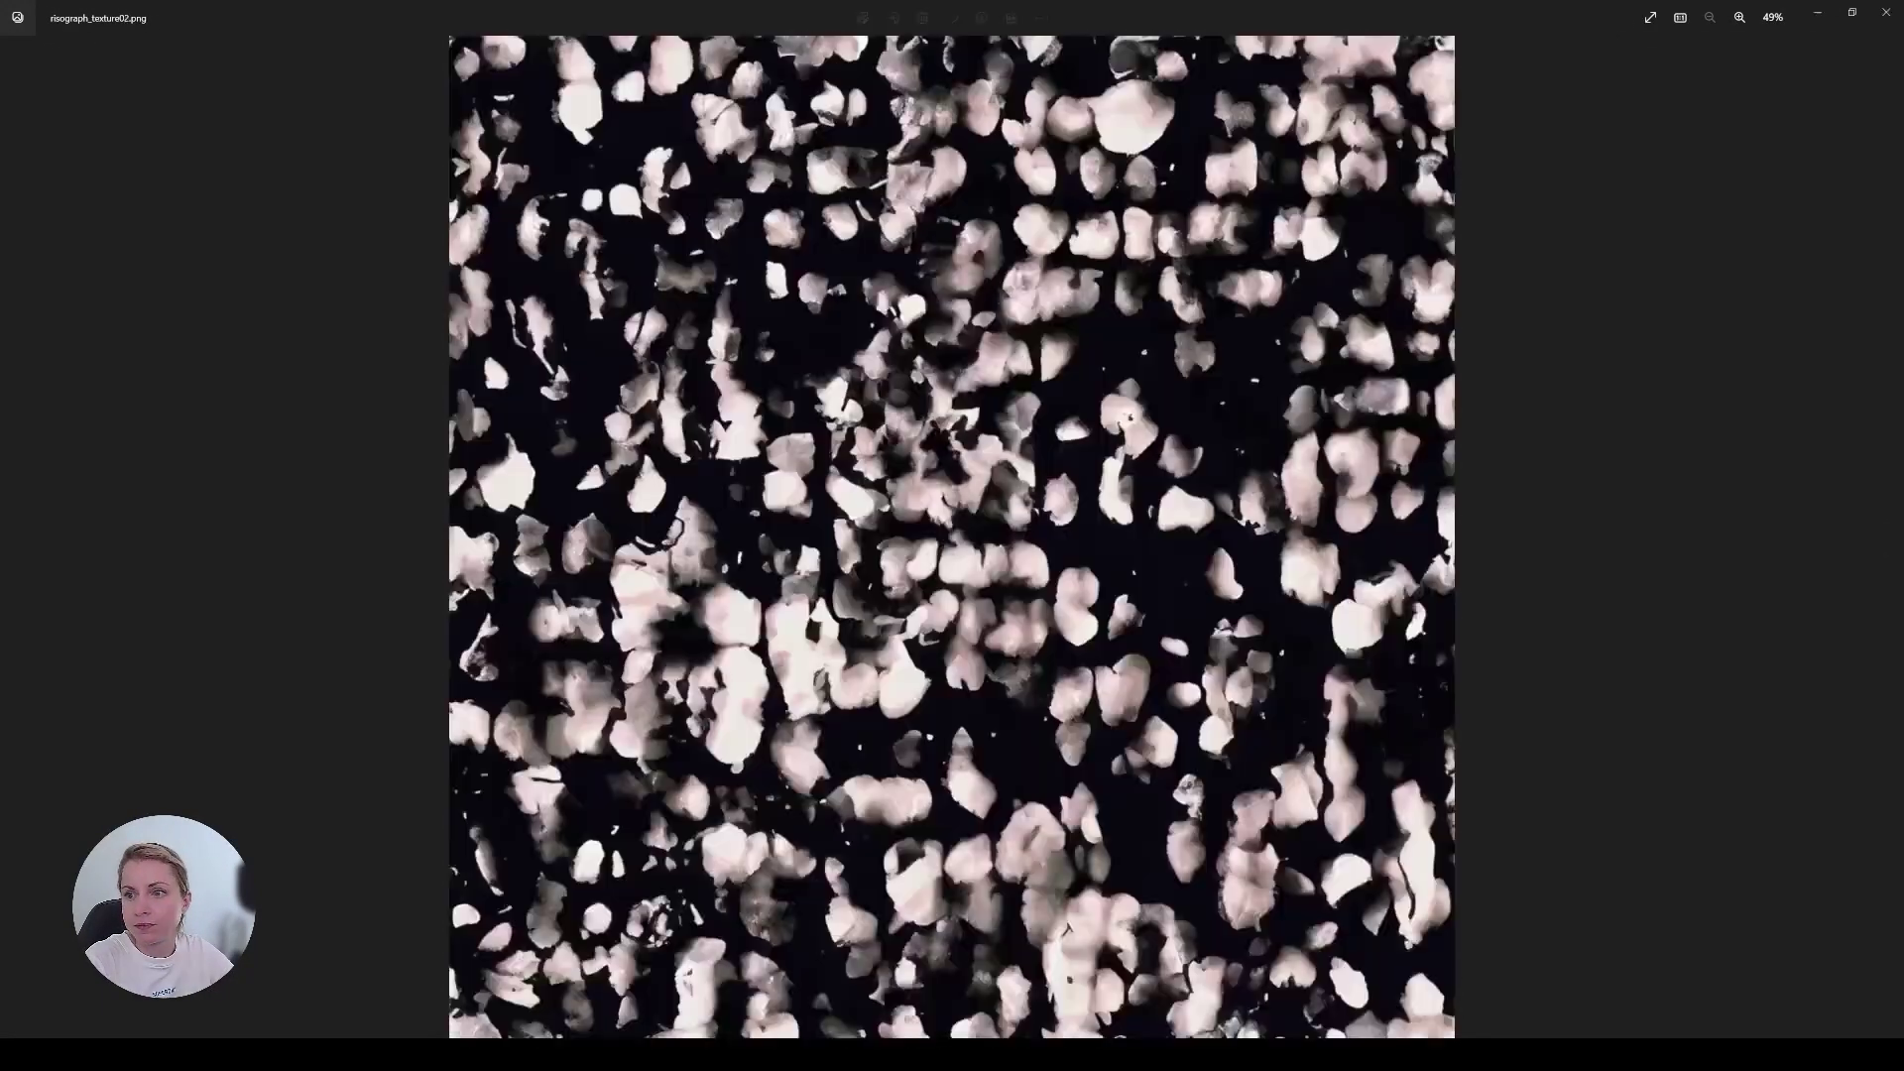
key("Right")
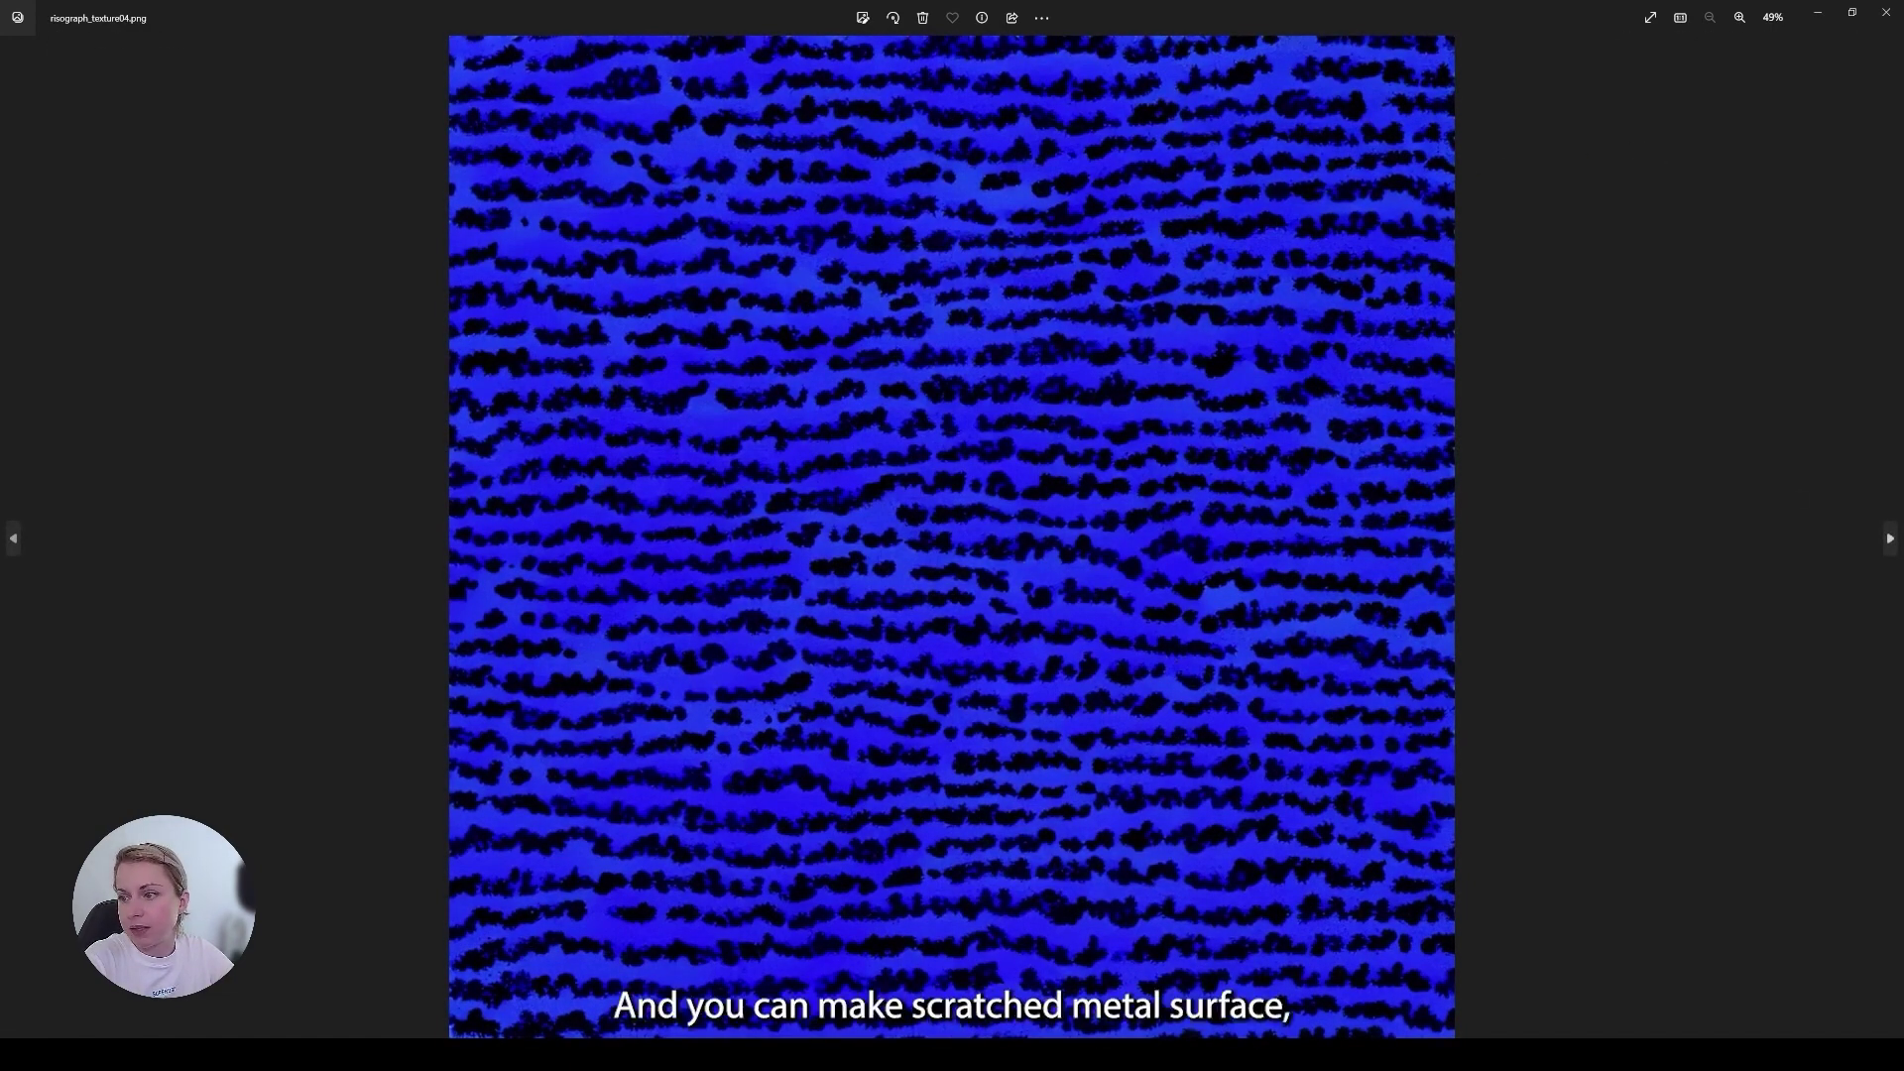
key("Right")
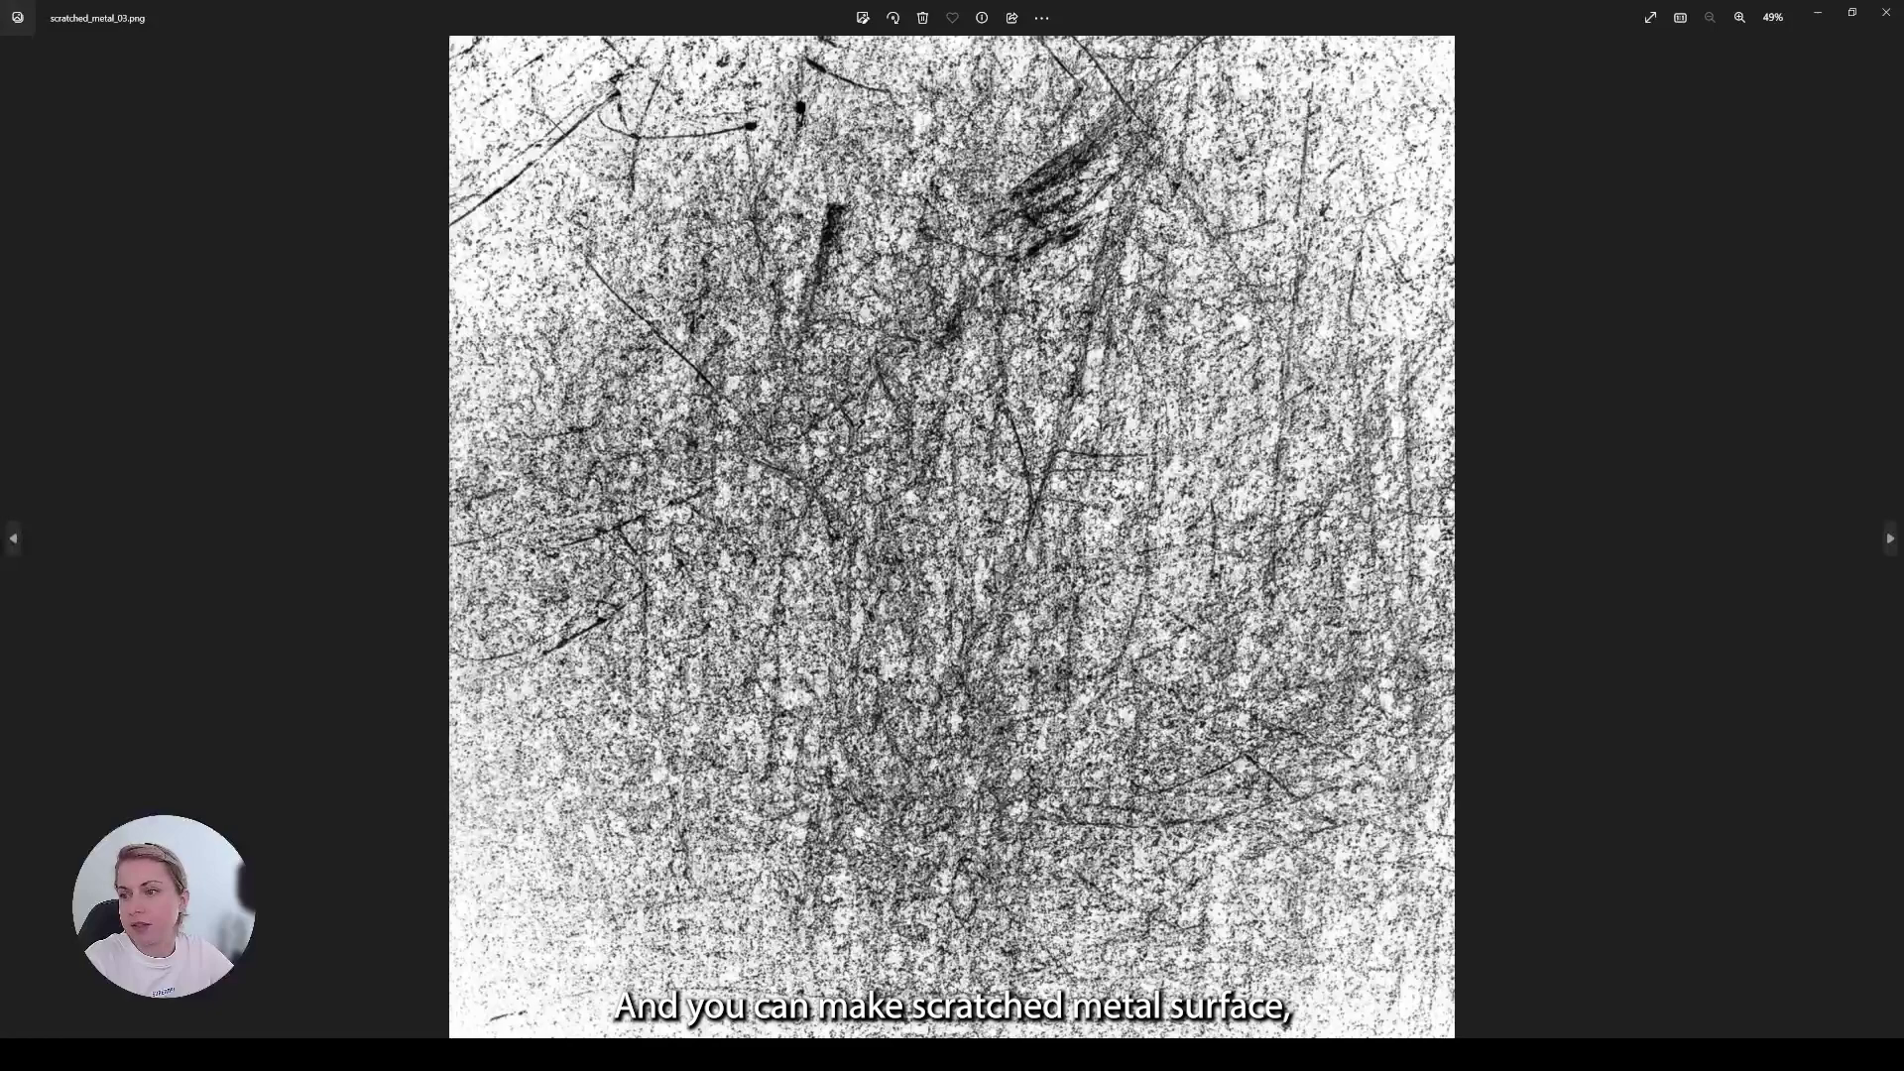
key("Right")
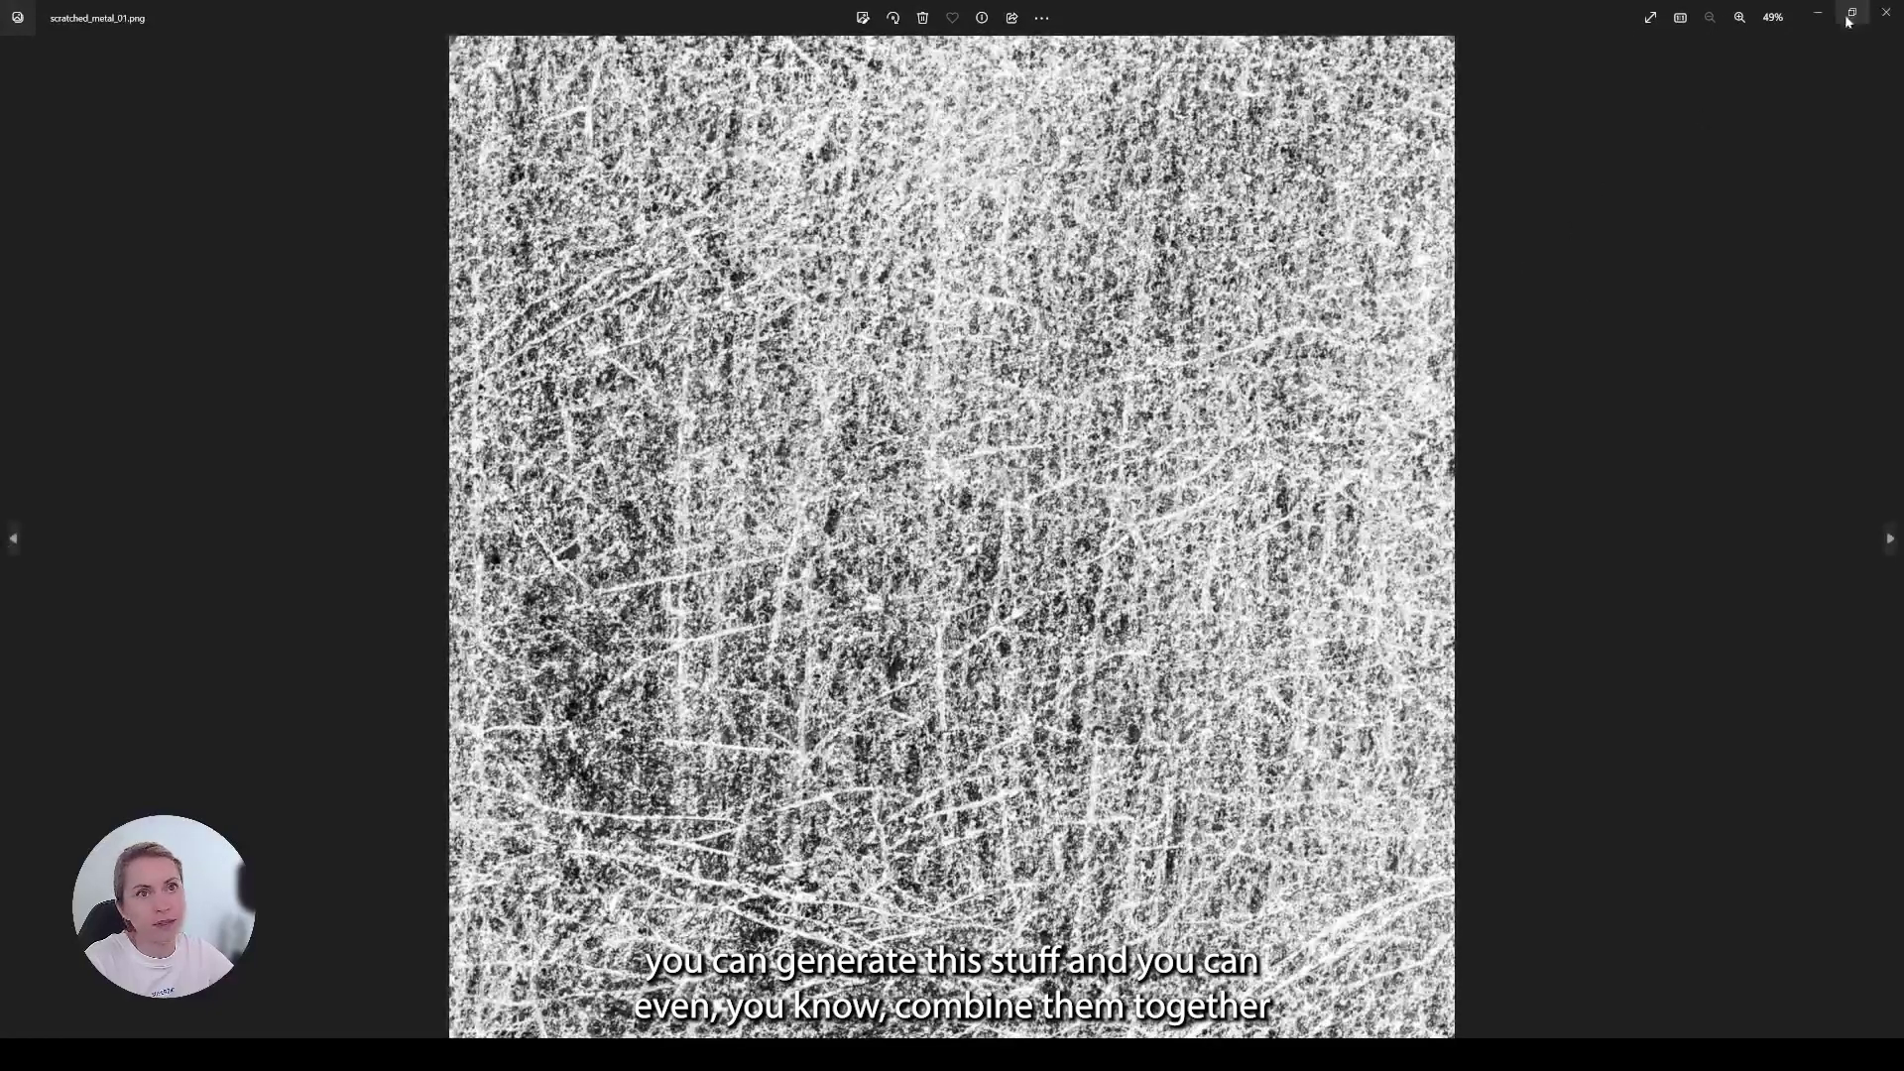
key("Right")
key("Right")
key("Right")
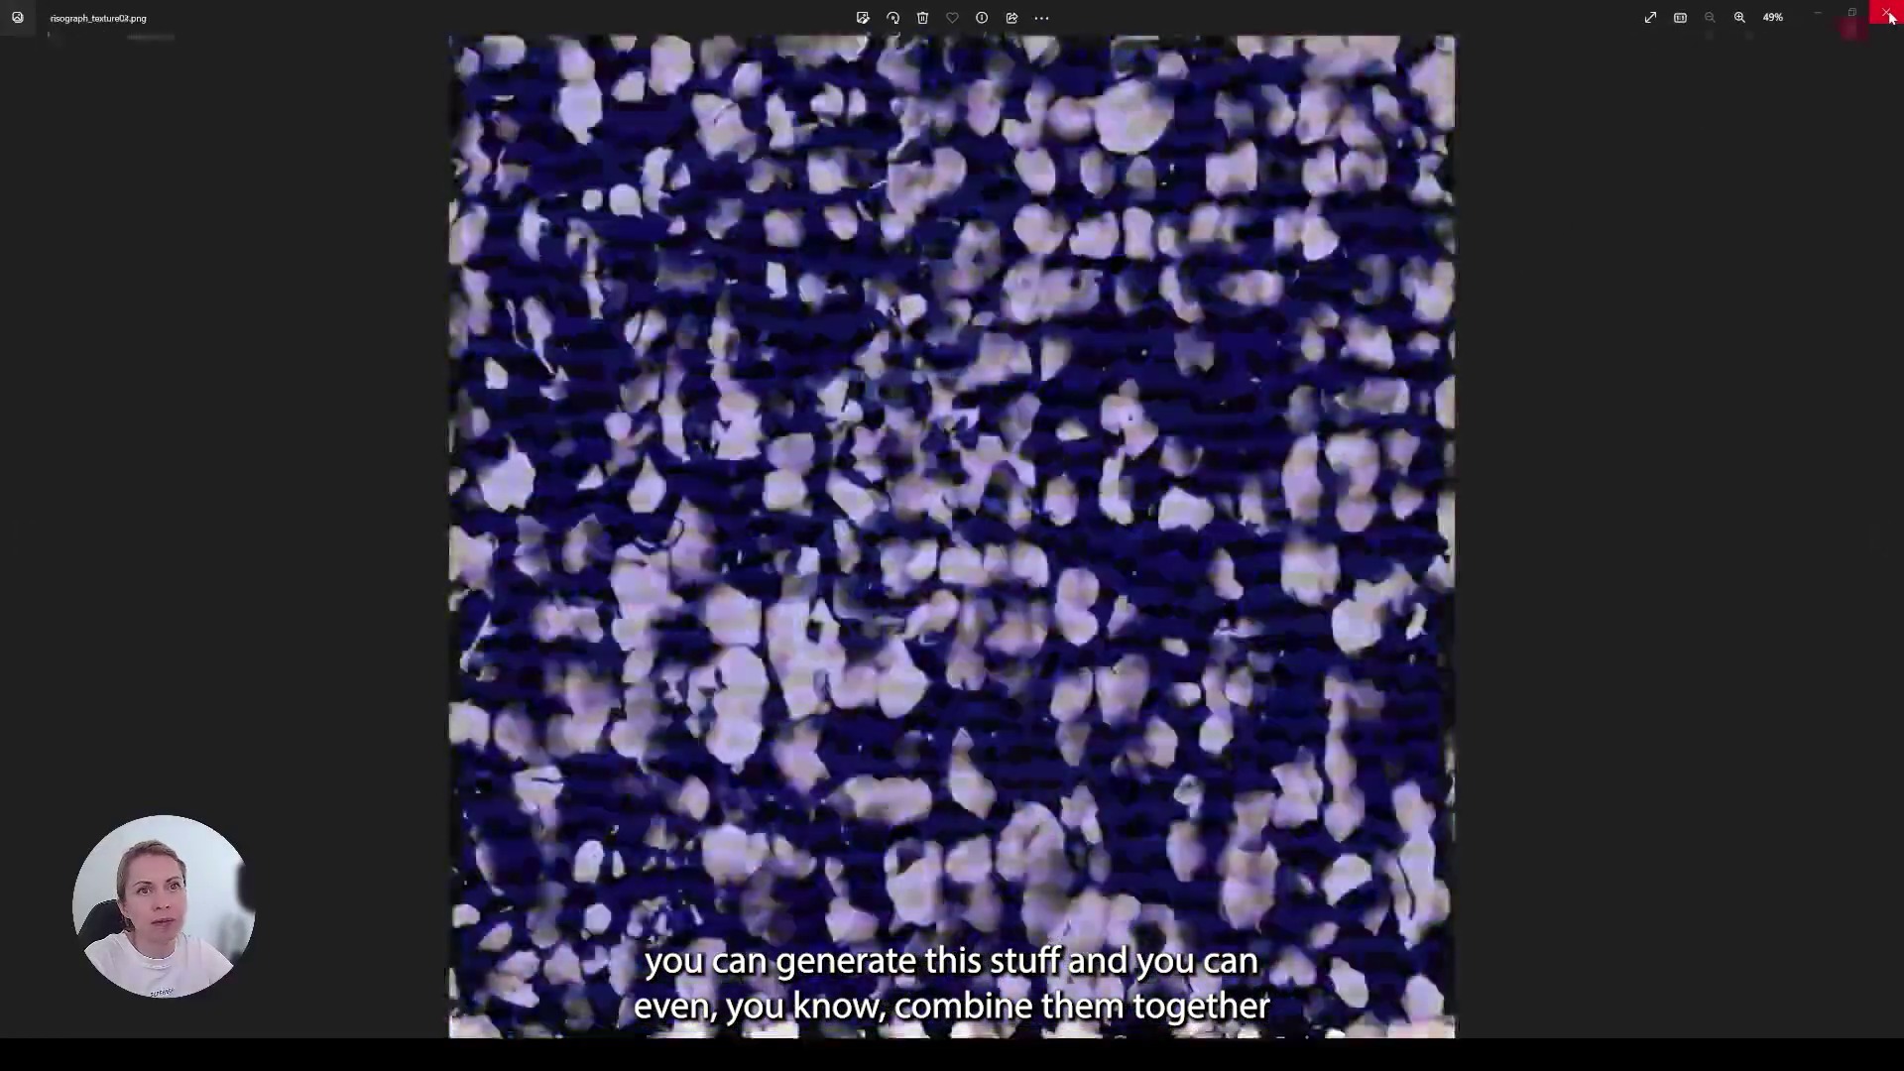
key("Right")
key("Right")
key("Right")
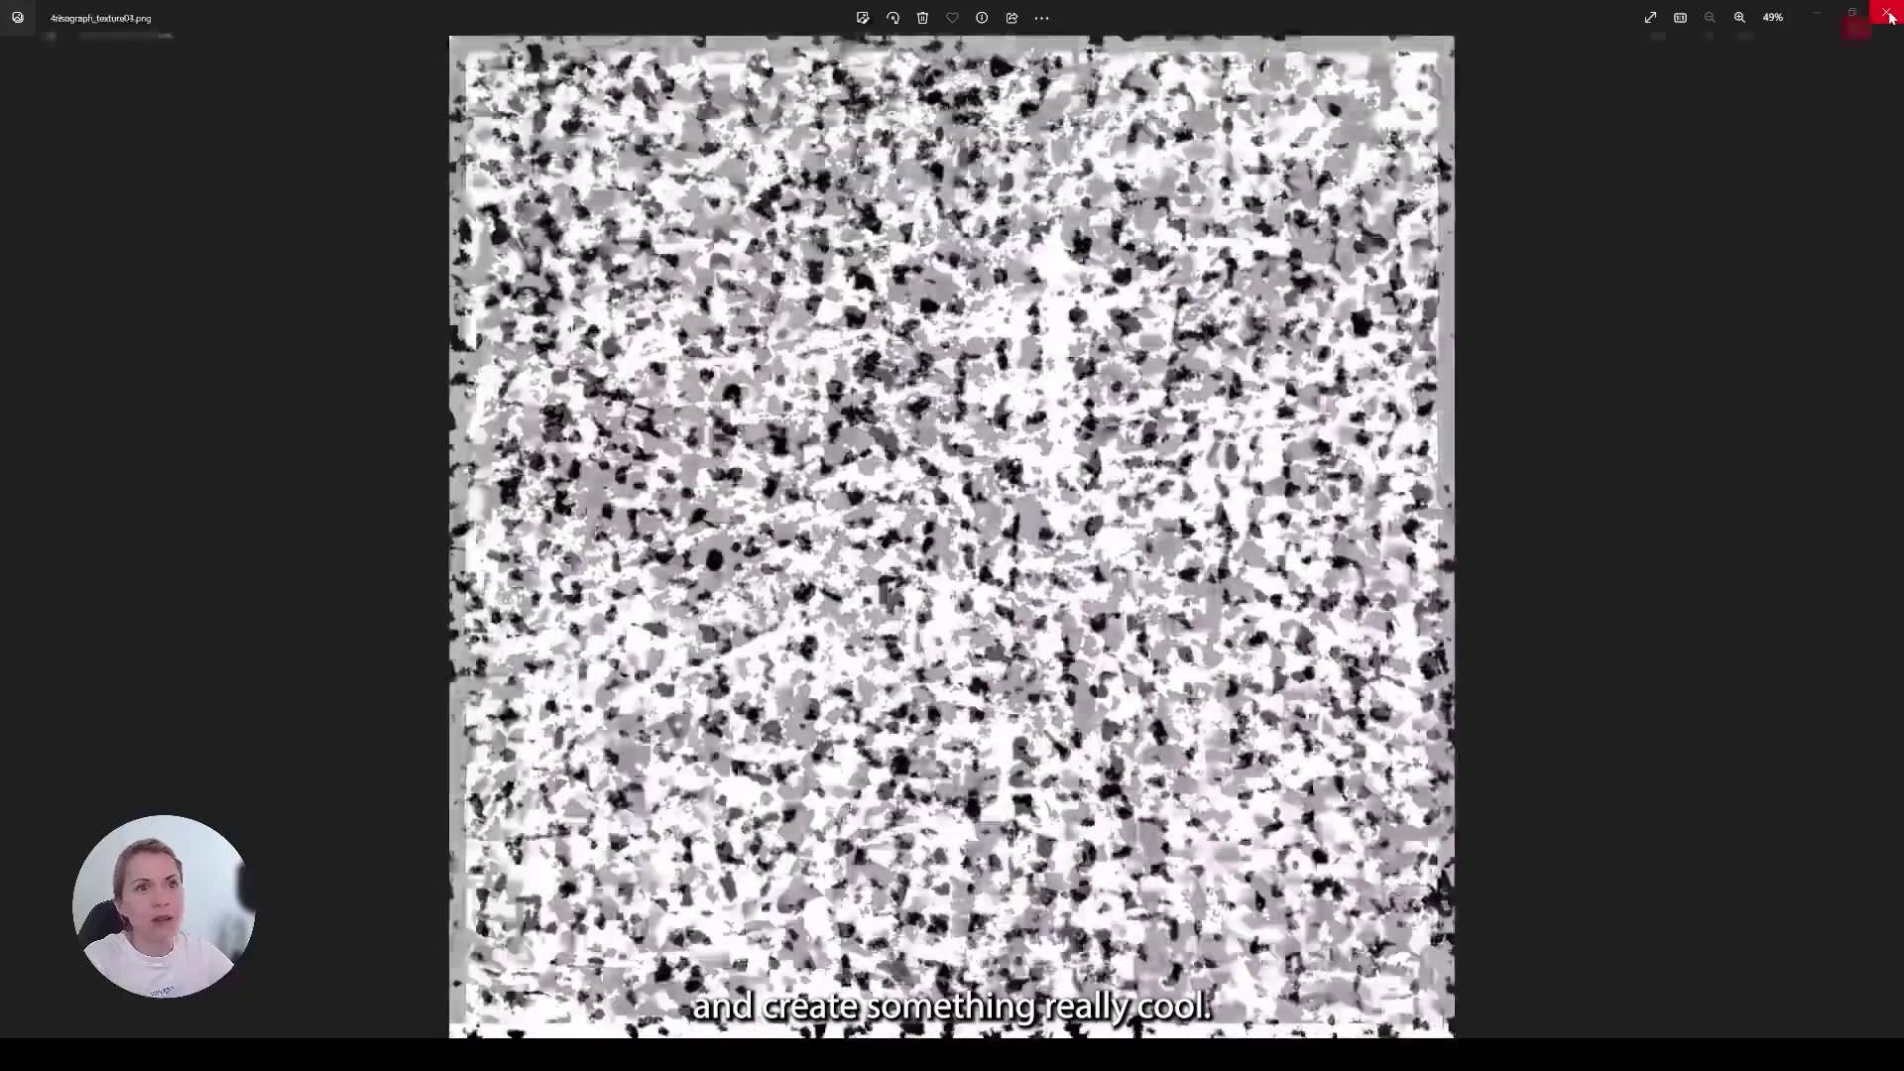
left_click(1890, 18)
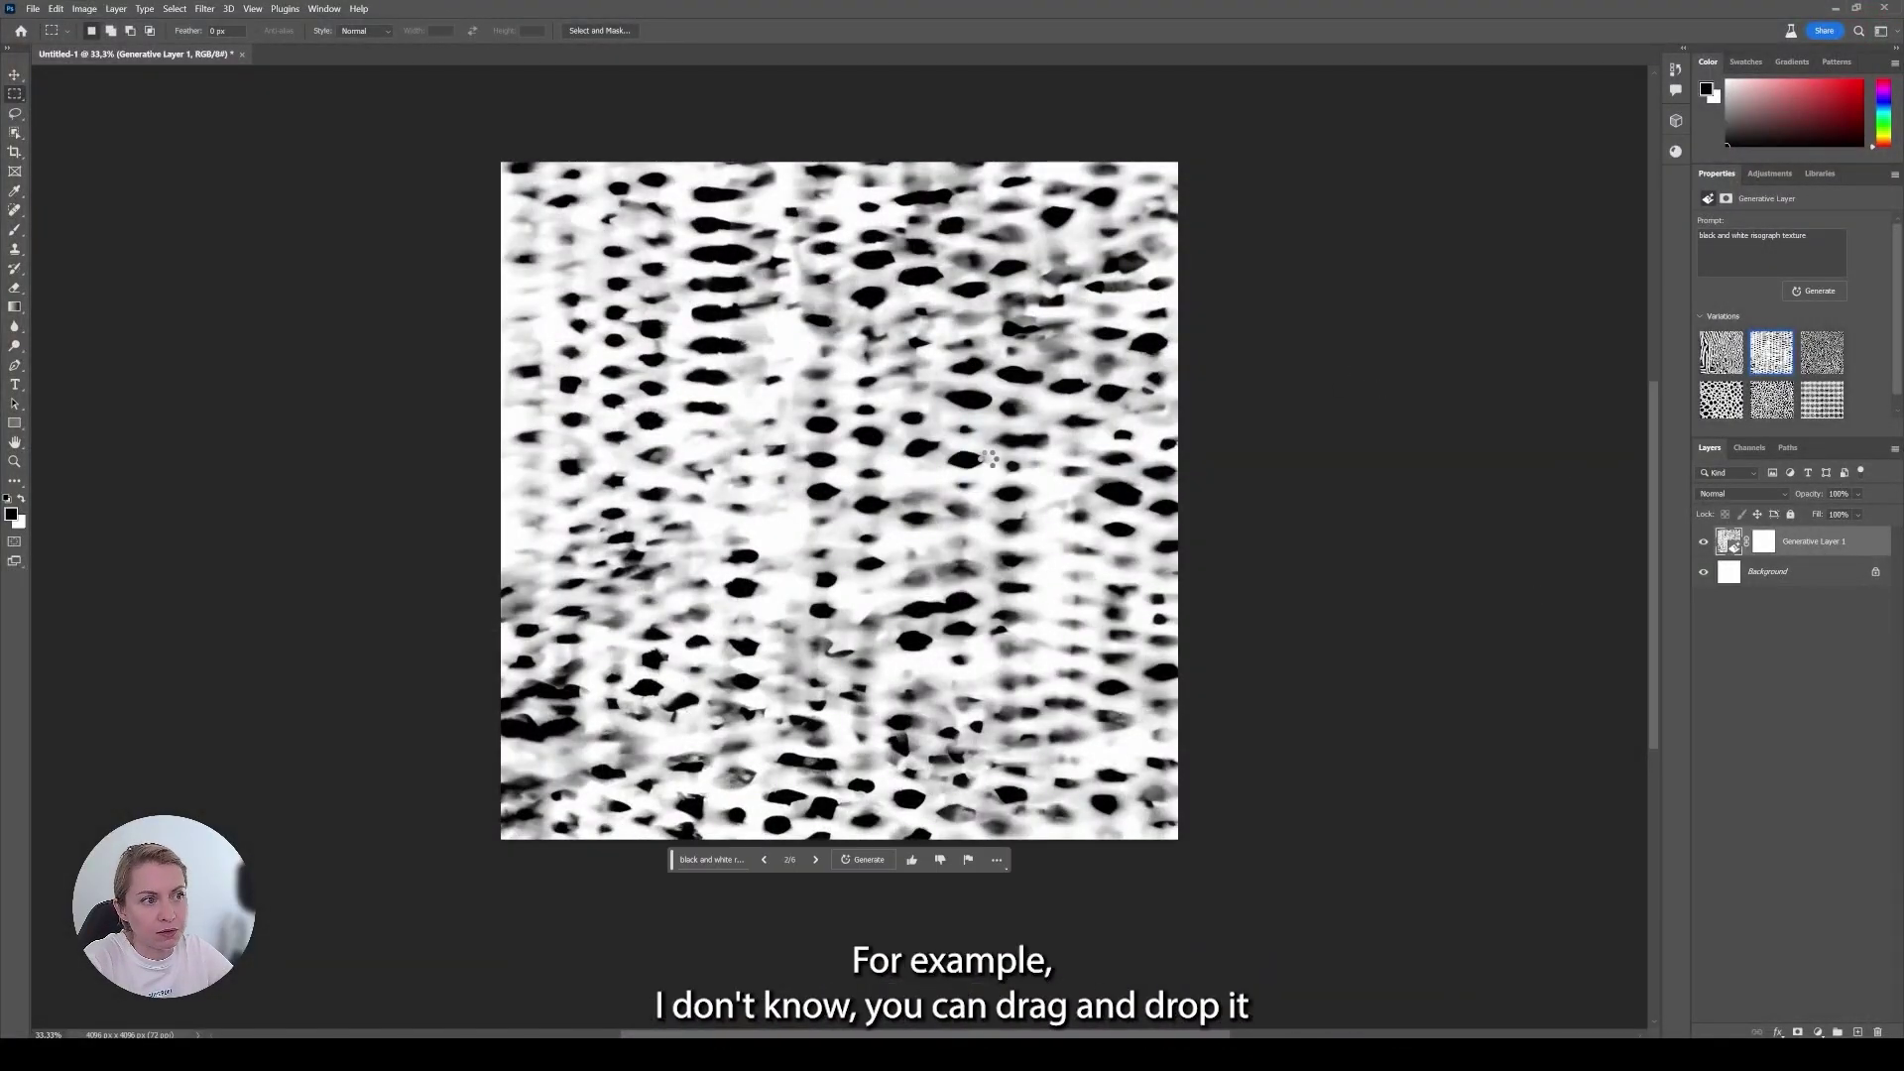
Overlay the scratched_metal_01 image on the generated texture using the Darker Color blend mode at 39% opacity and commit the placement.
left_click(1754, 494)
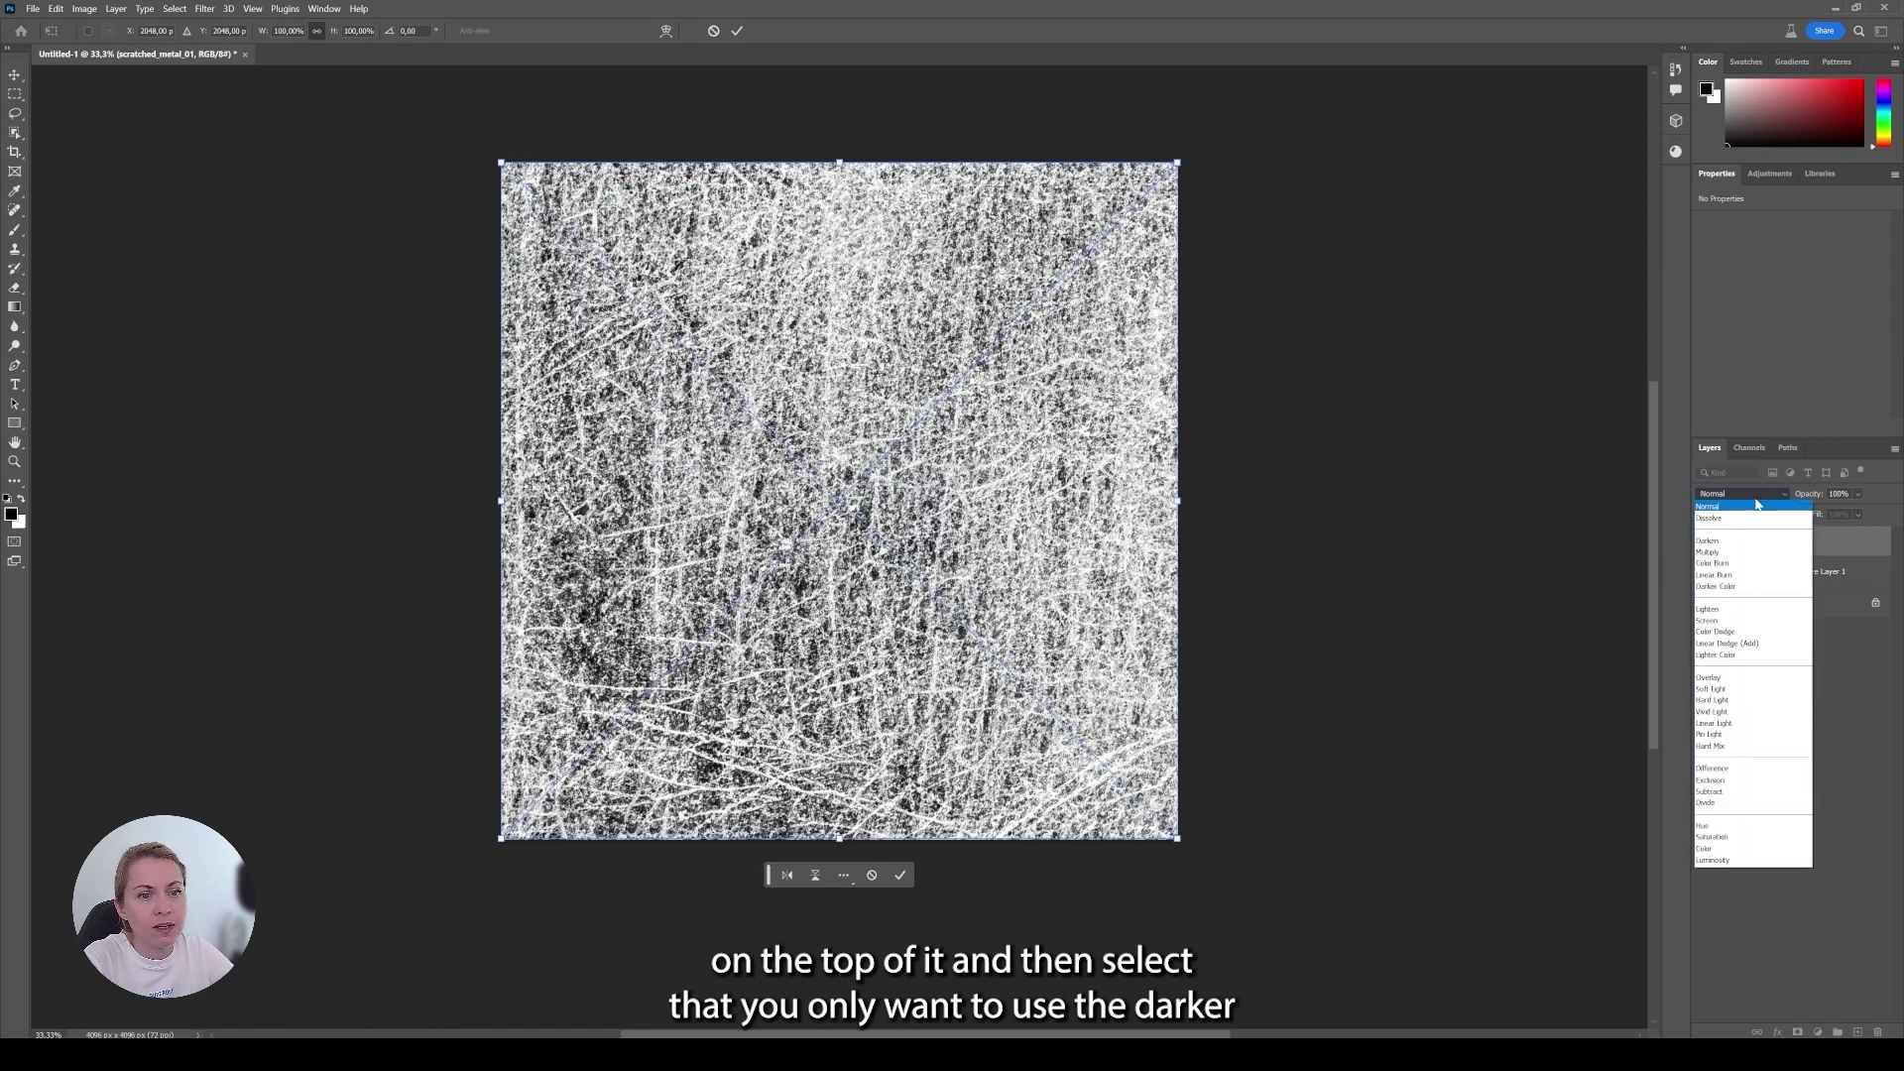
left_click(1731, 587)
left_click(1857, 495)
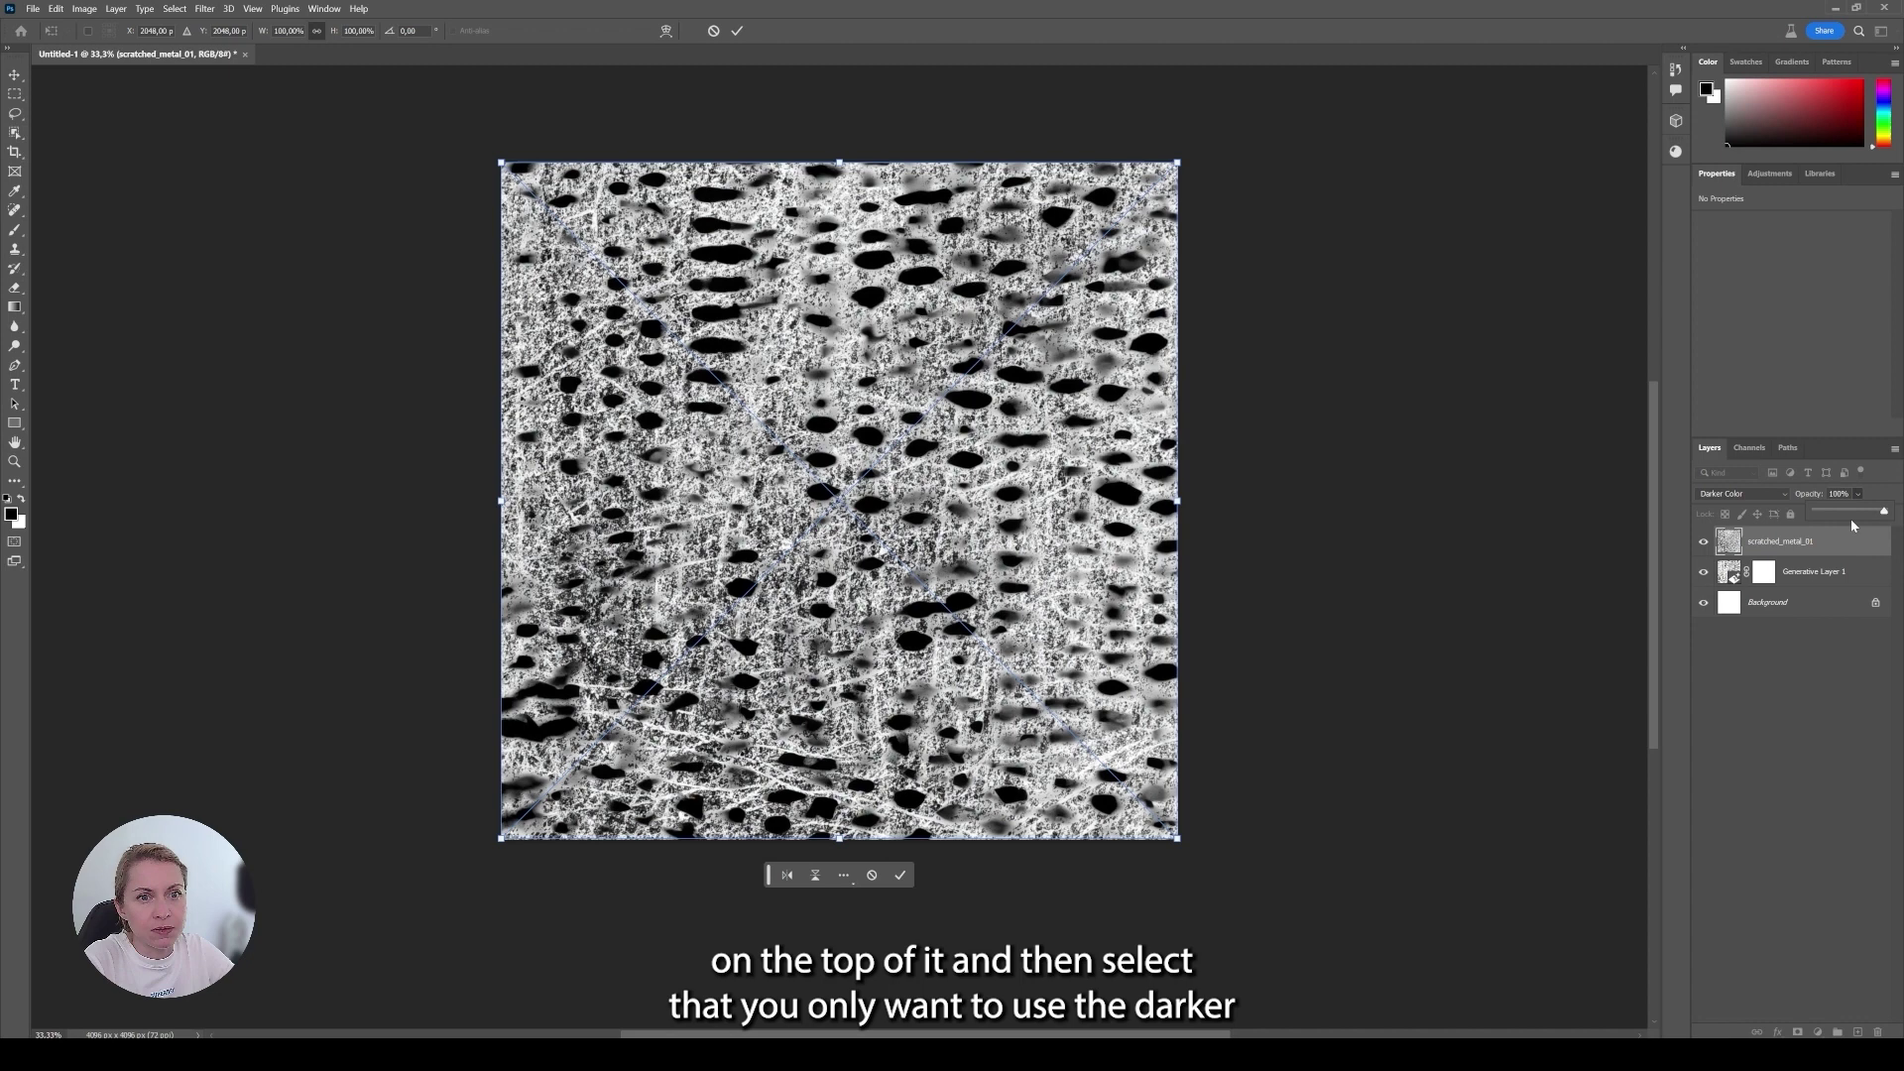
left_click_drag(1851, 520, 1845, 517)
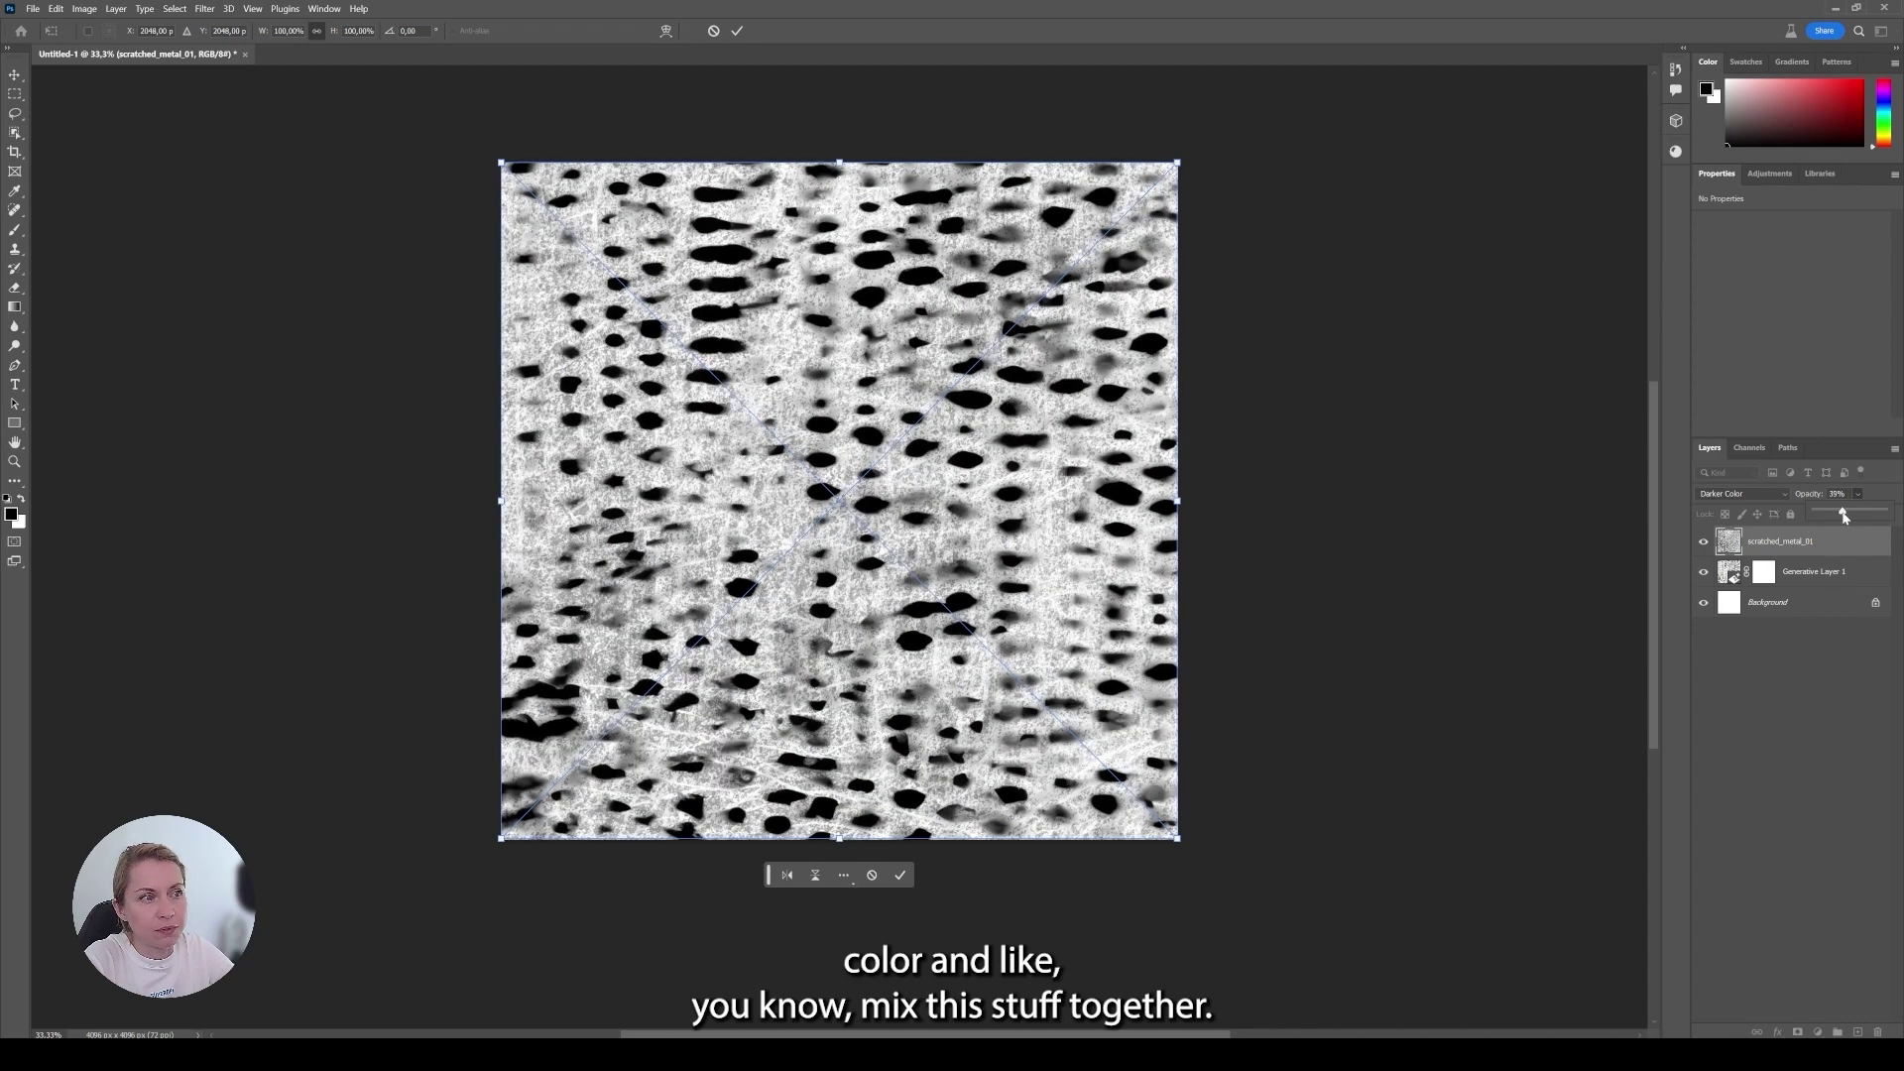
left_click(1450, 582)
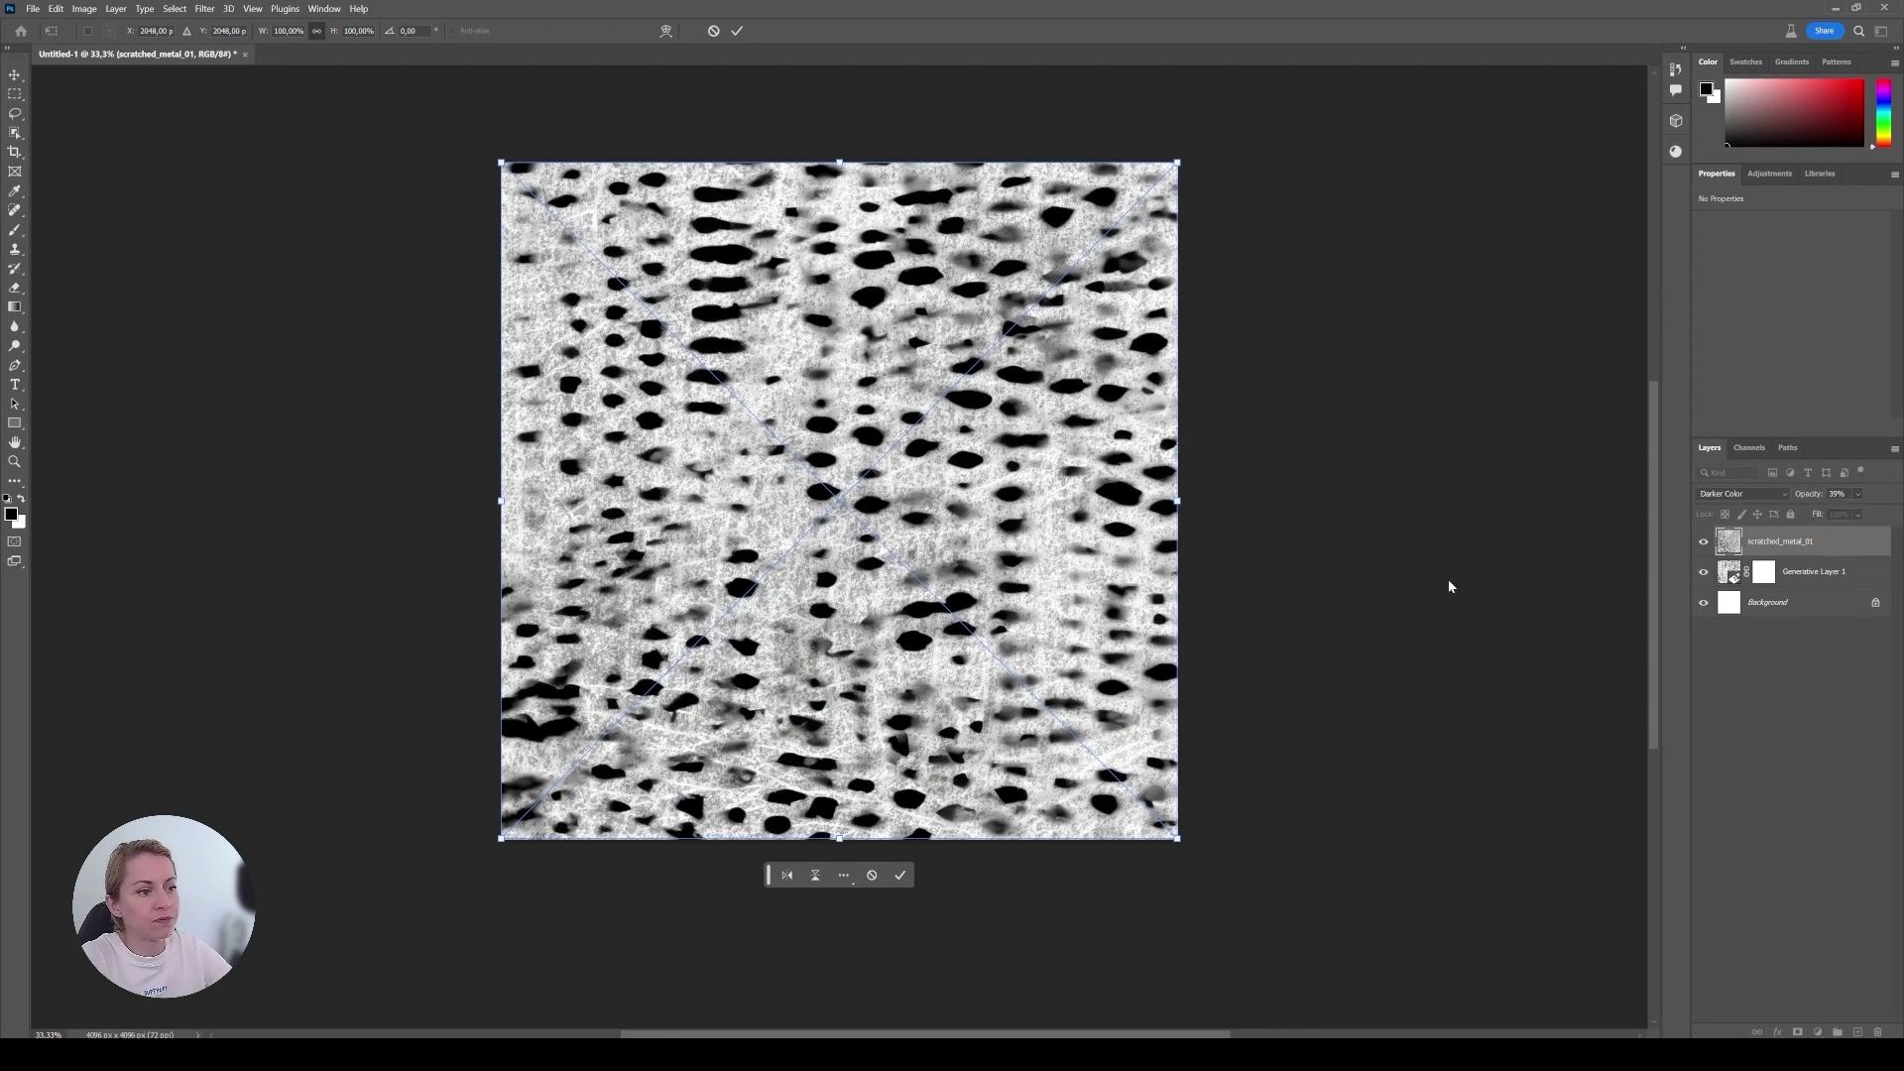
key("Return")
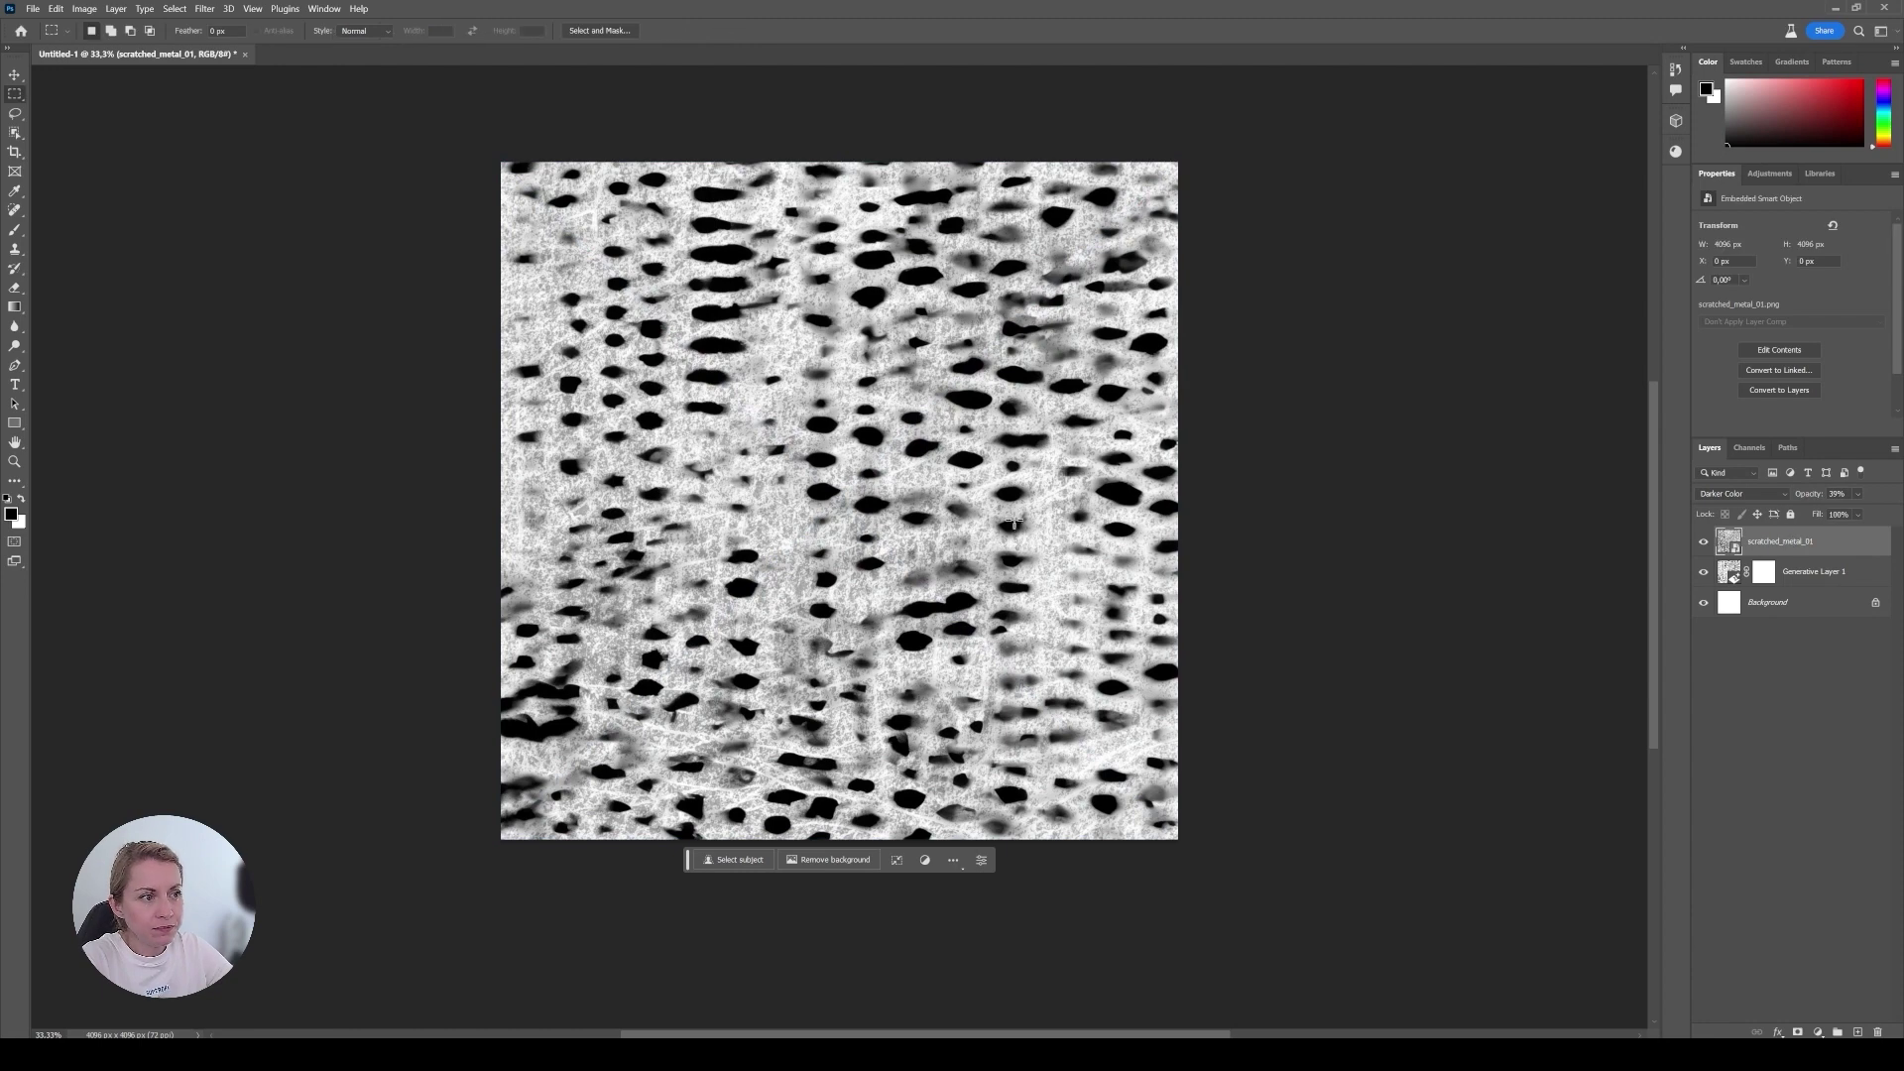
Delete the scratched_metal_01 layer from the document.
scroll(1016, 525, "up", 2)
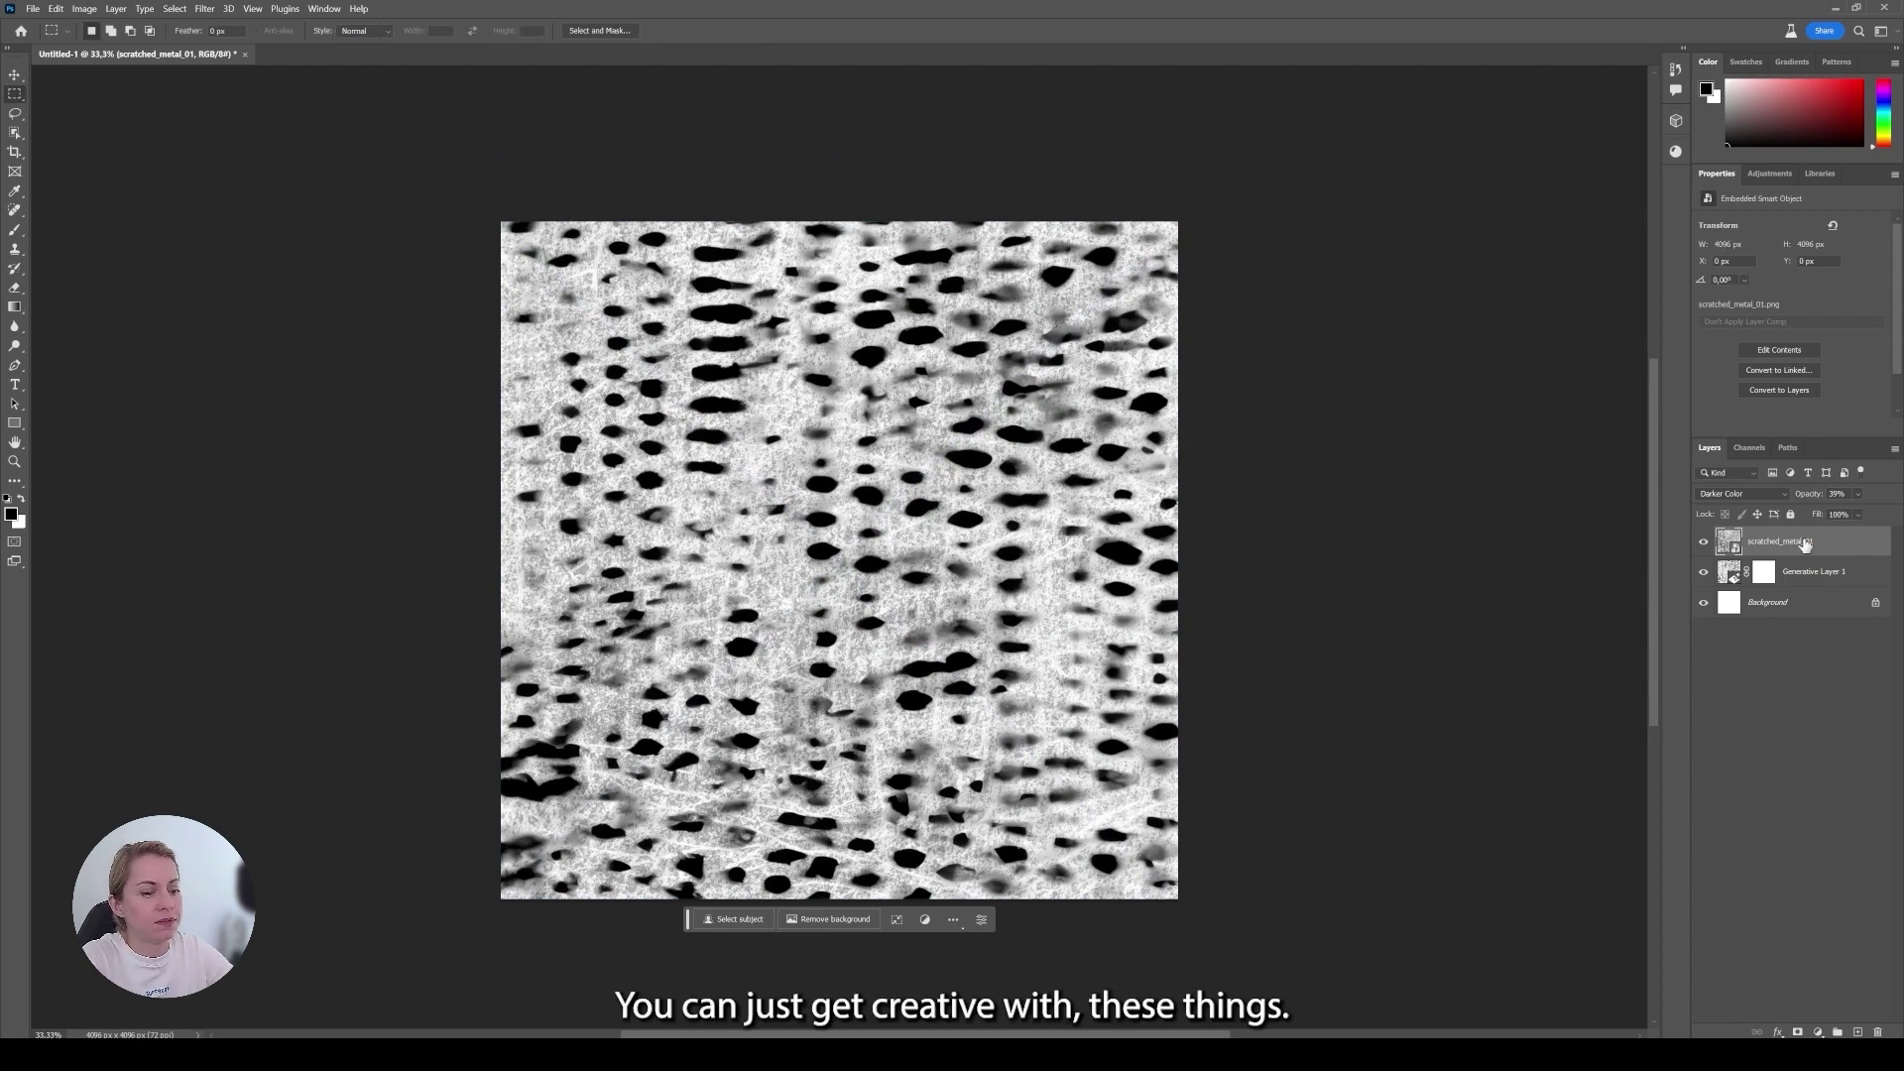
key("Delete")
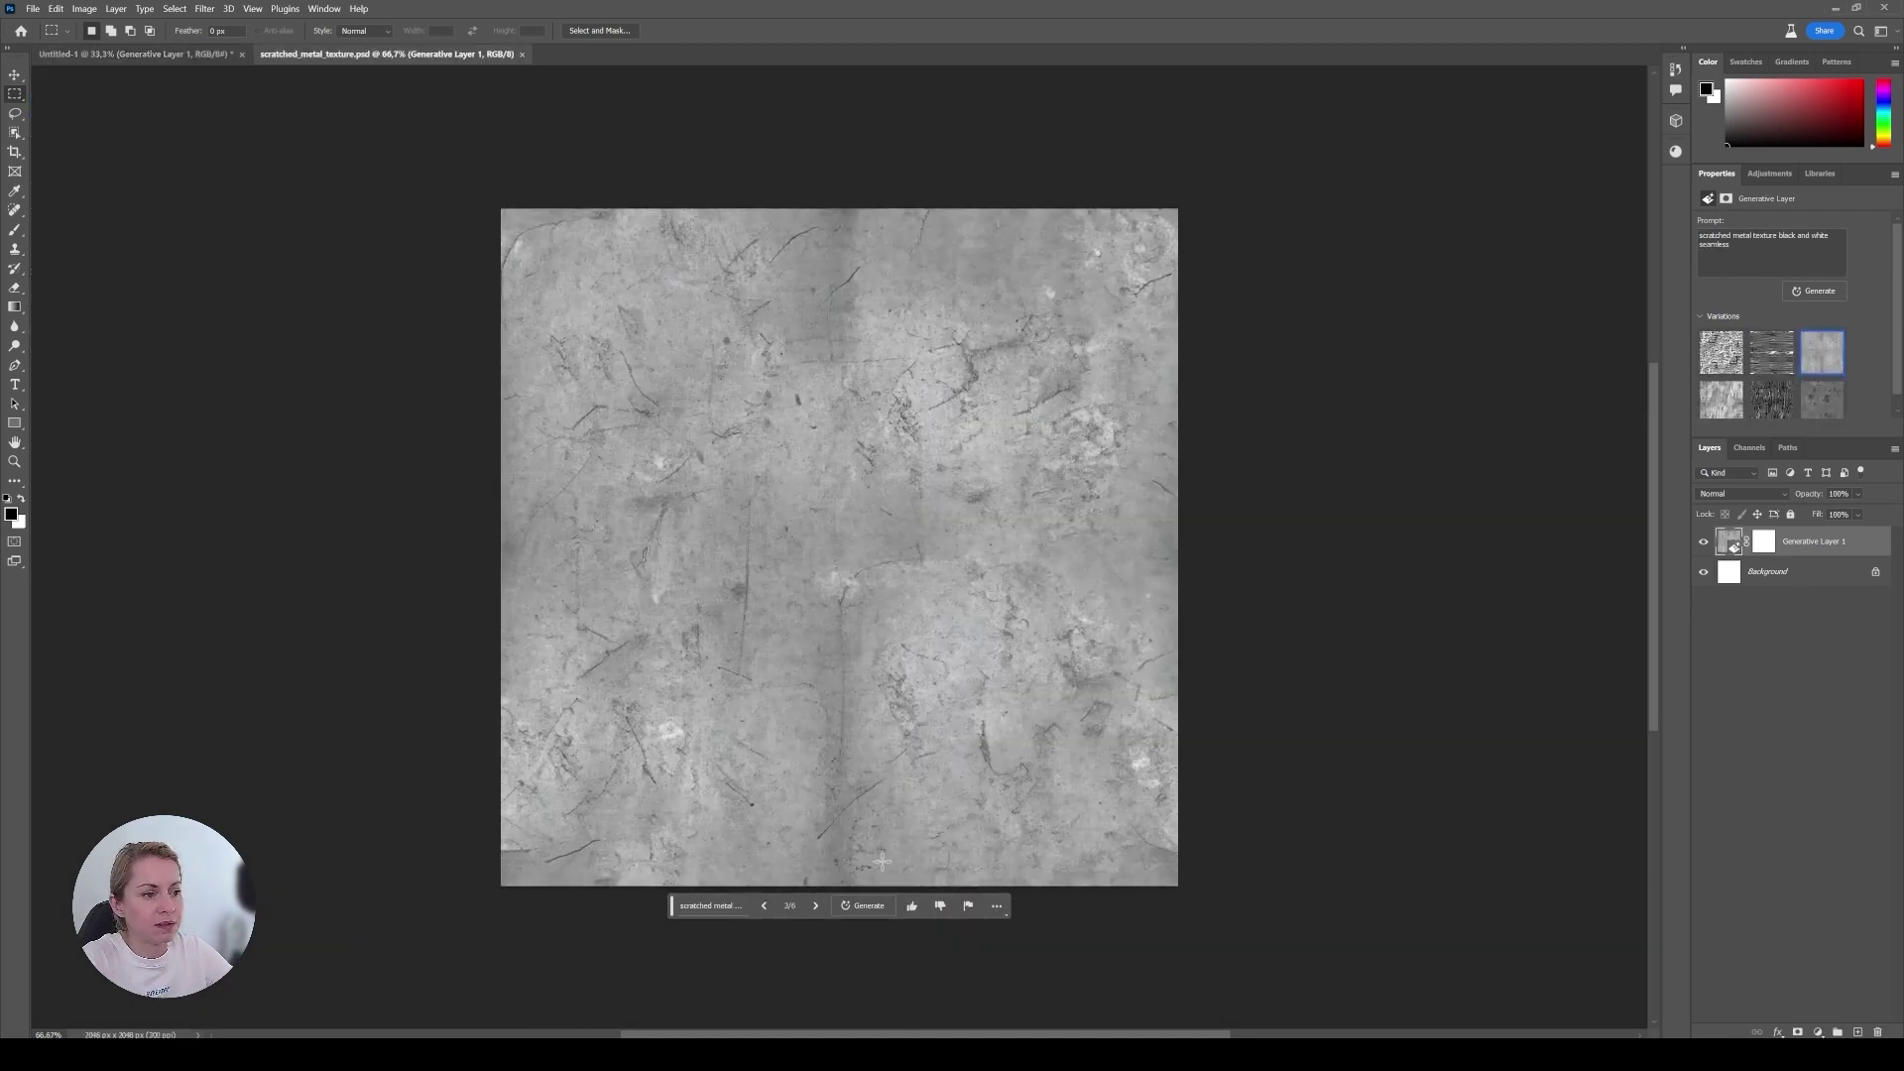
Compare the scratched metal variations in the document and reselect the light grey scratched one in the first row.
left_click(1758, 365)
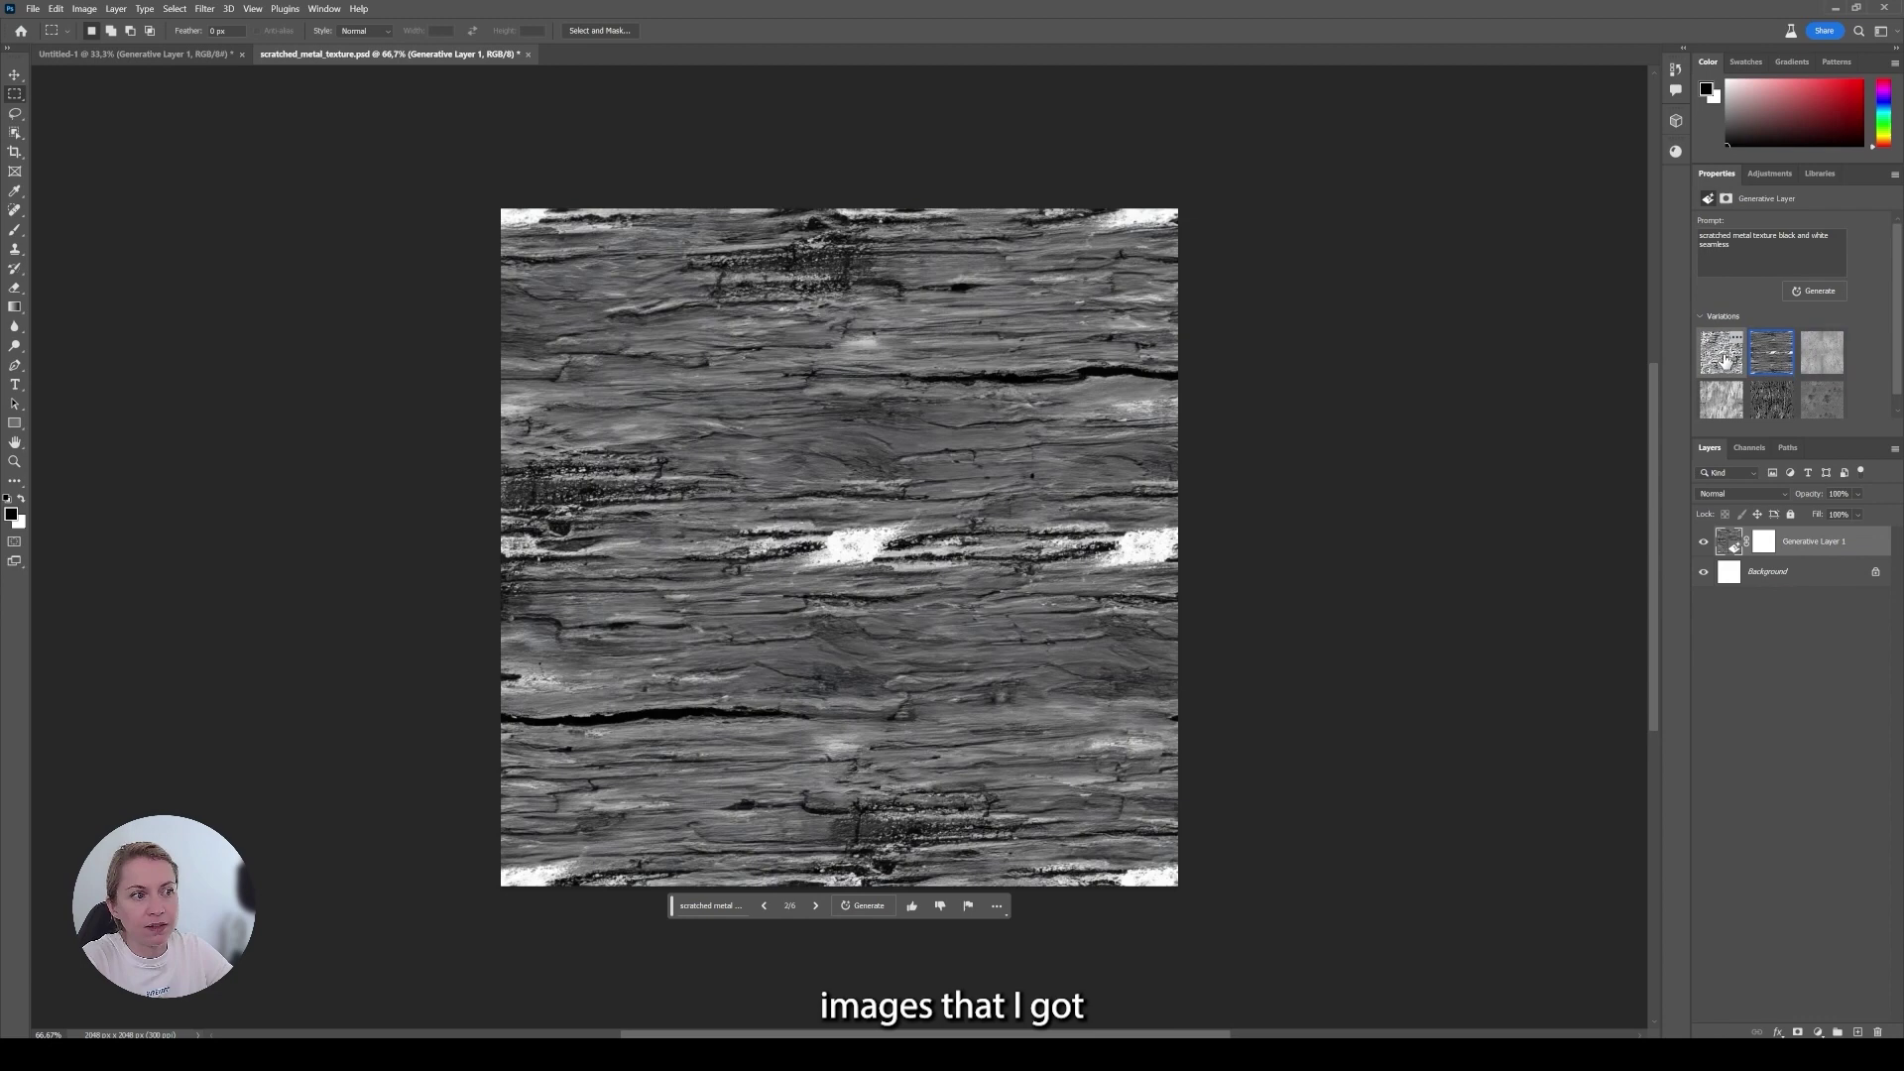
left_click(1726, 361)
scroll(1726, 361, "down", 1)
left_click(1772, 389)
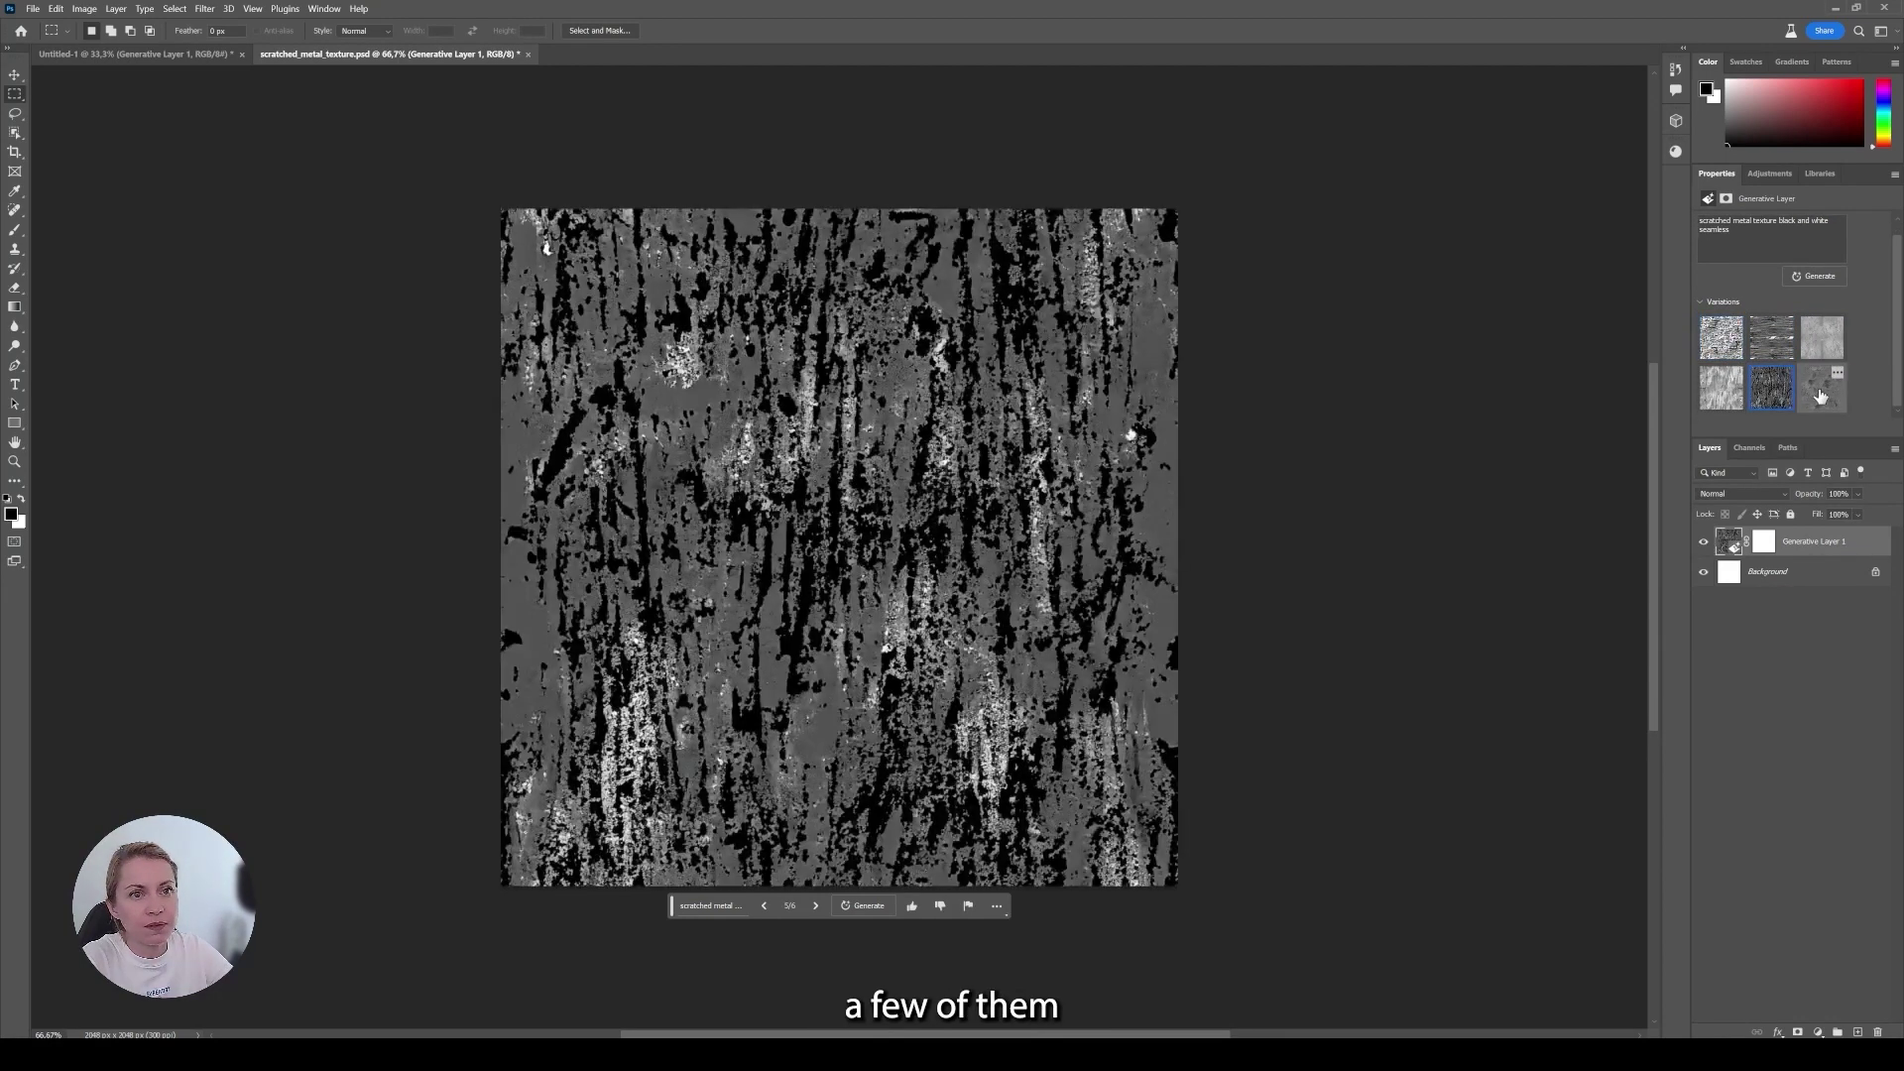
left_click(1821, 389)
left_click(1717, 397)
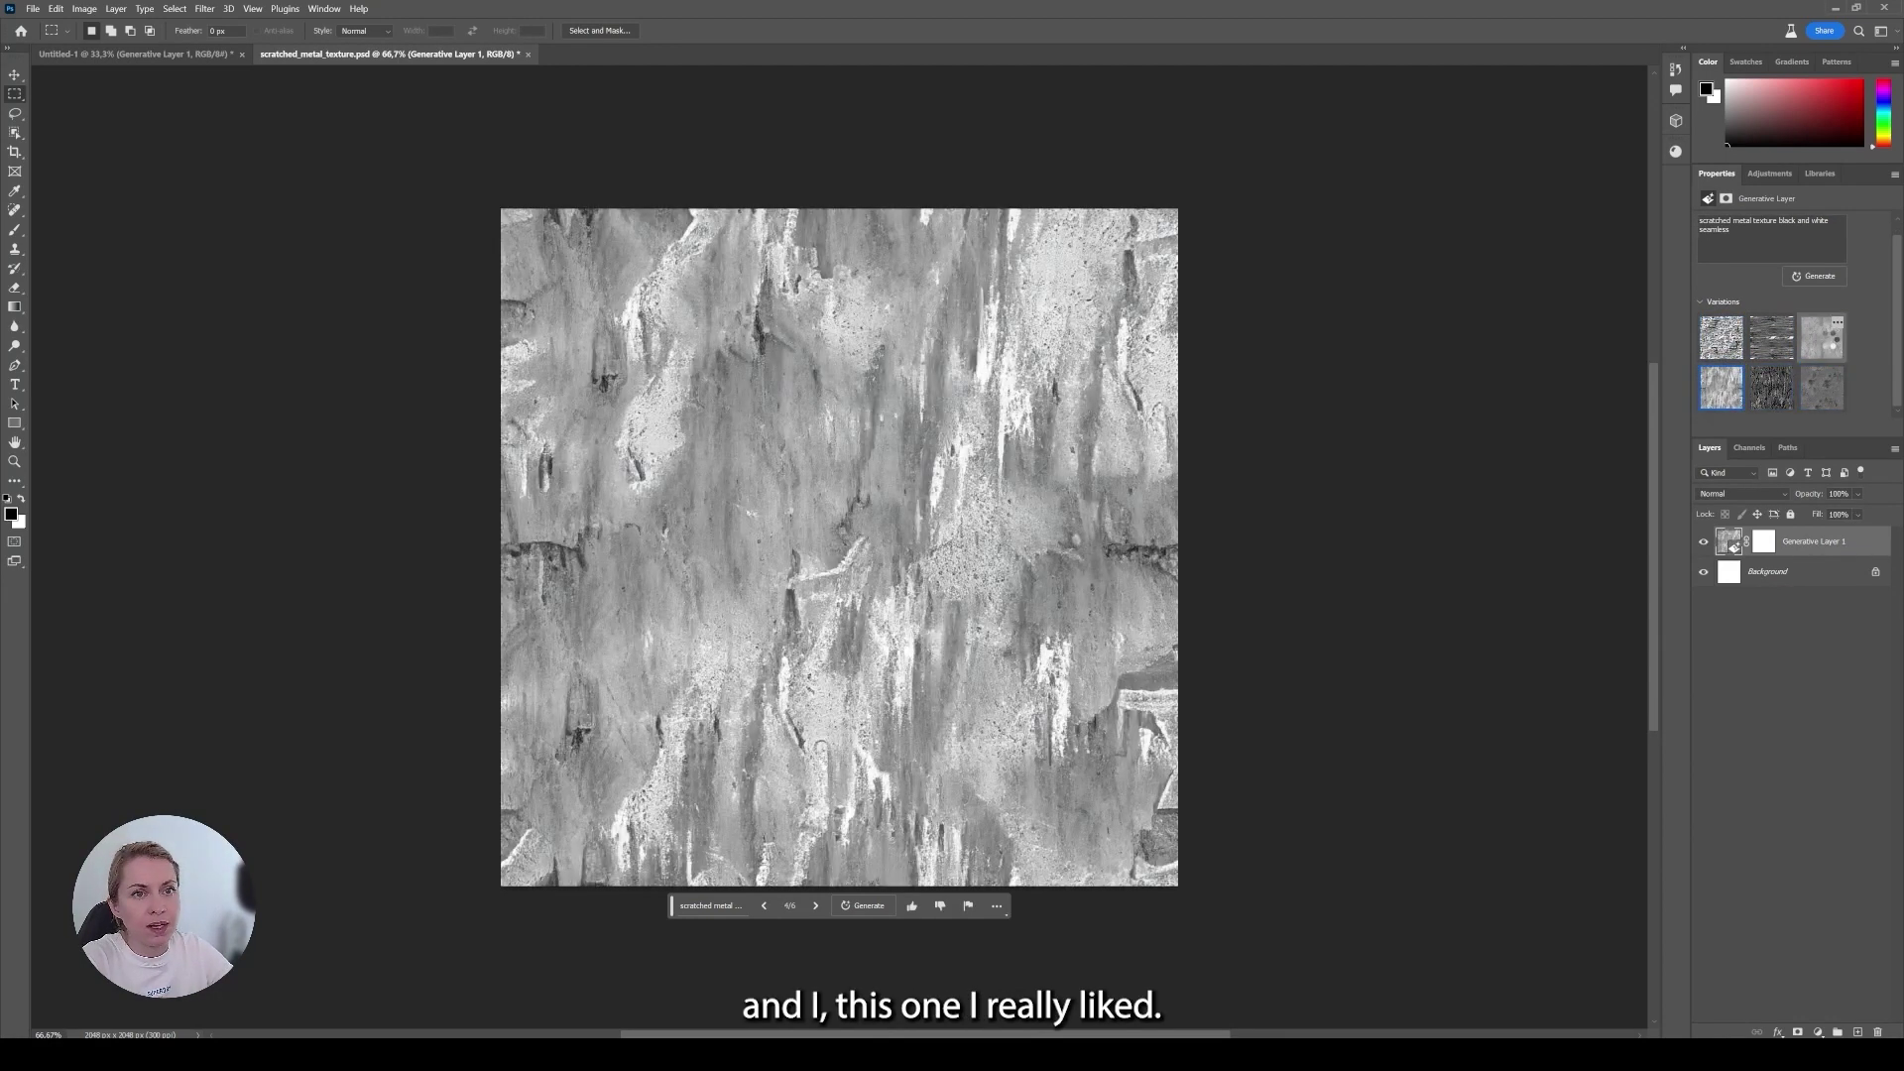
left_click(1822, 338)
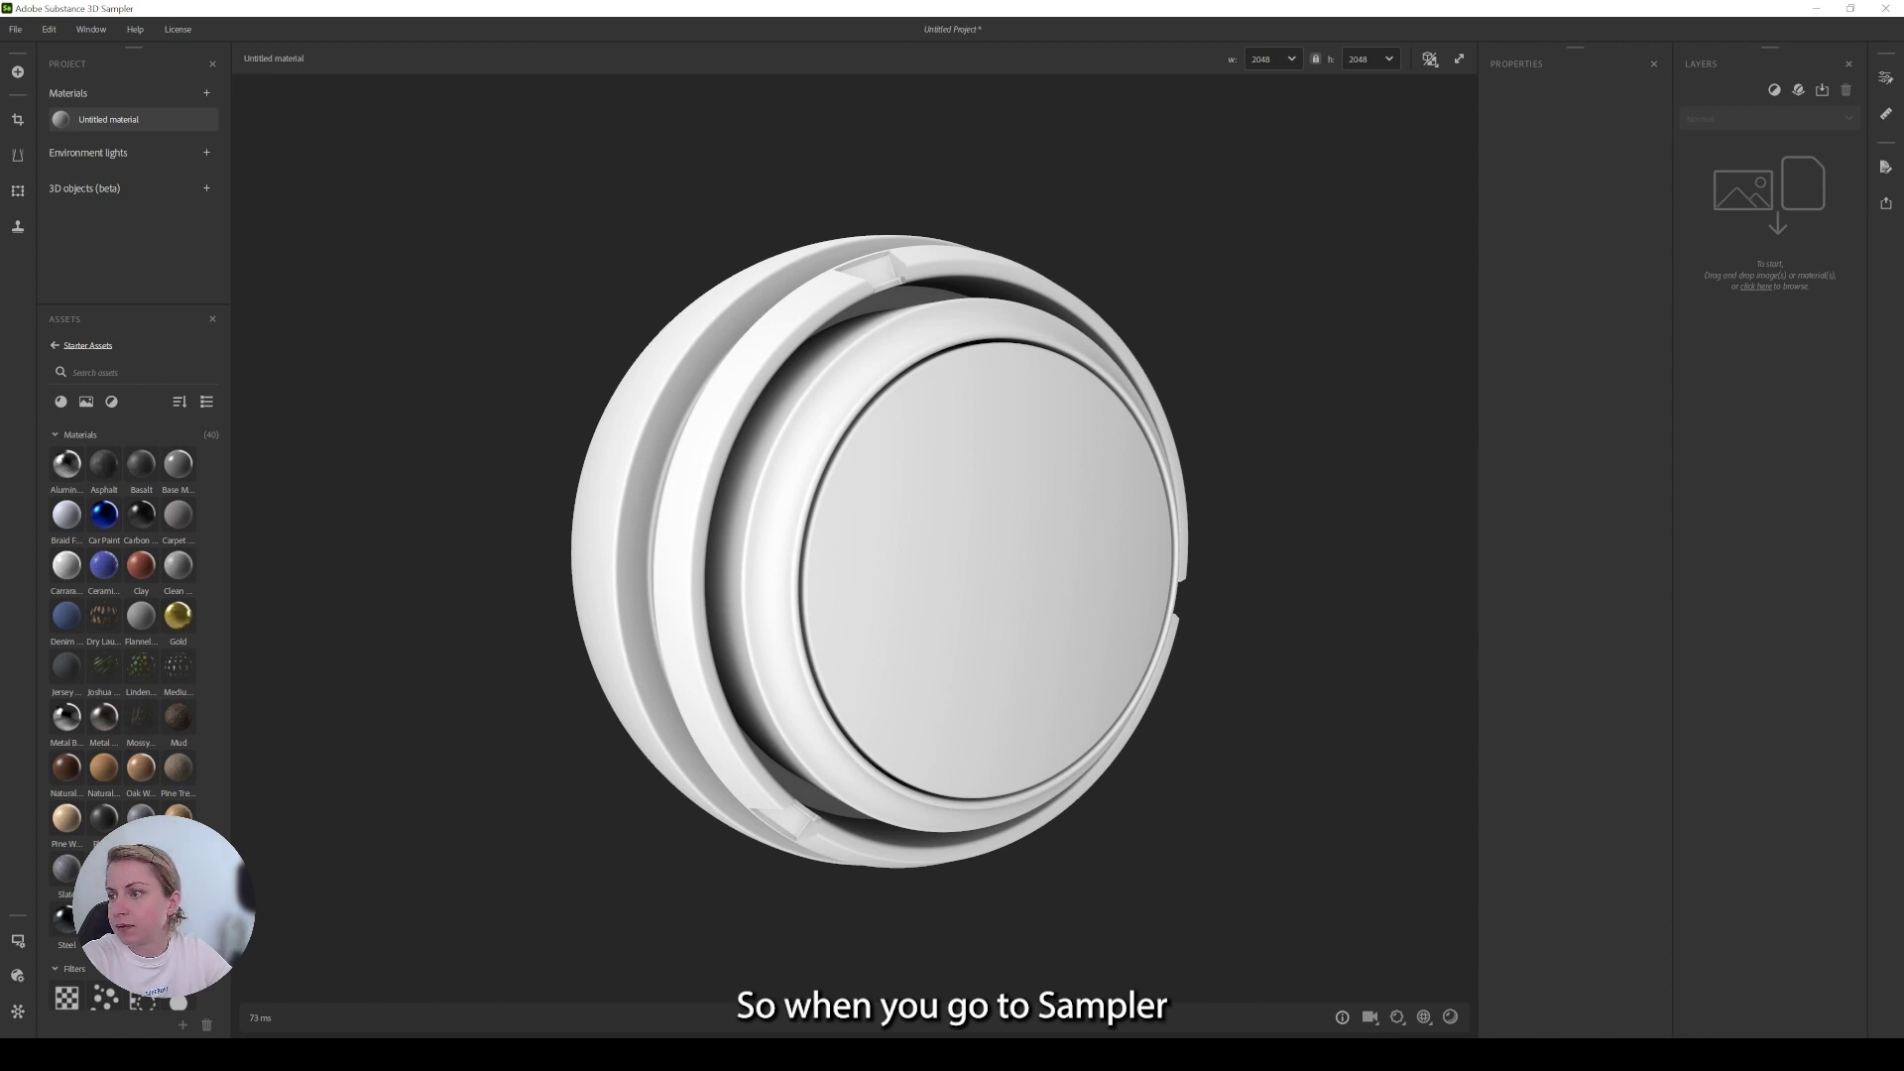
Switch to Substance 3D Sampler and import scratched_grey_marble_BaseColor.png with the AI Powered Image to material template and a base material.
left_click_drag(1903, 436, 948, 492)
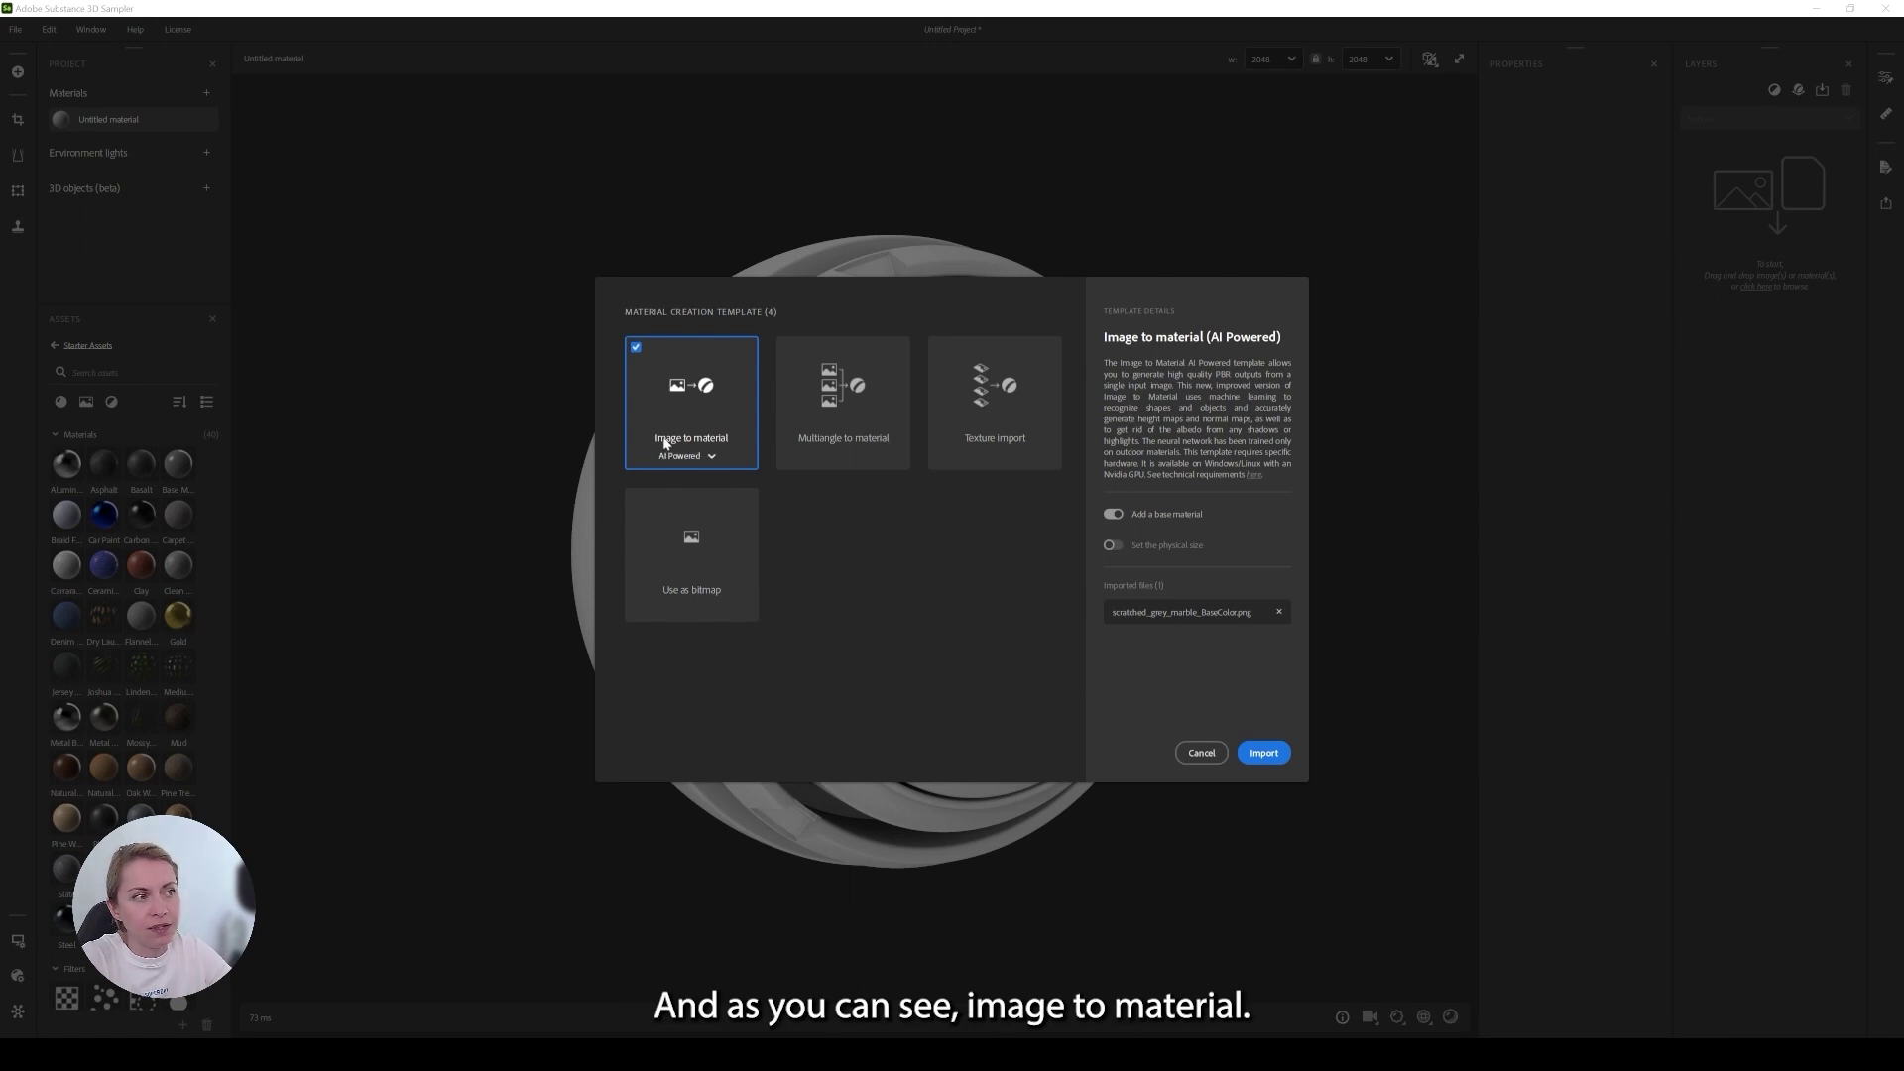
left_click(712, 457)
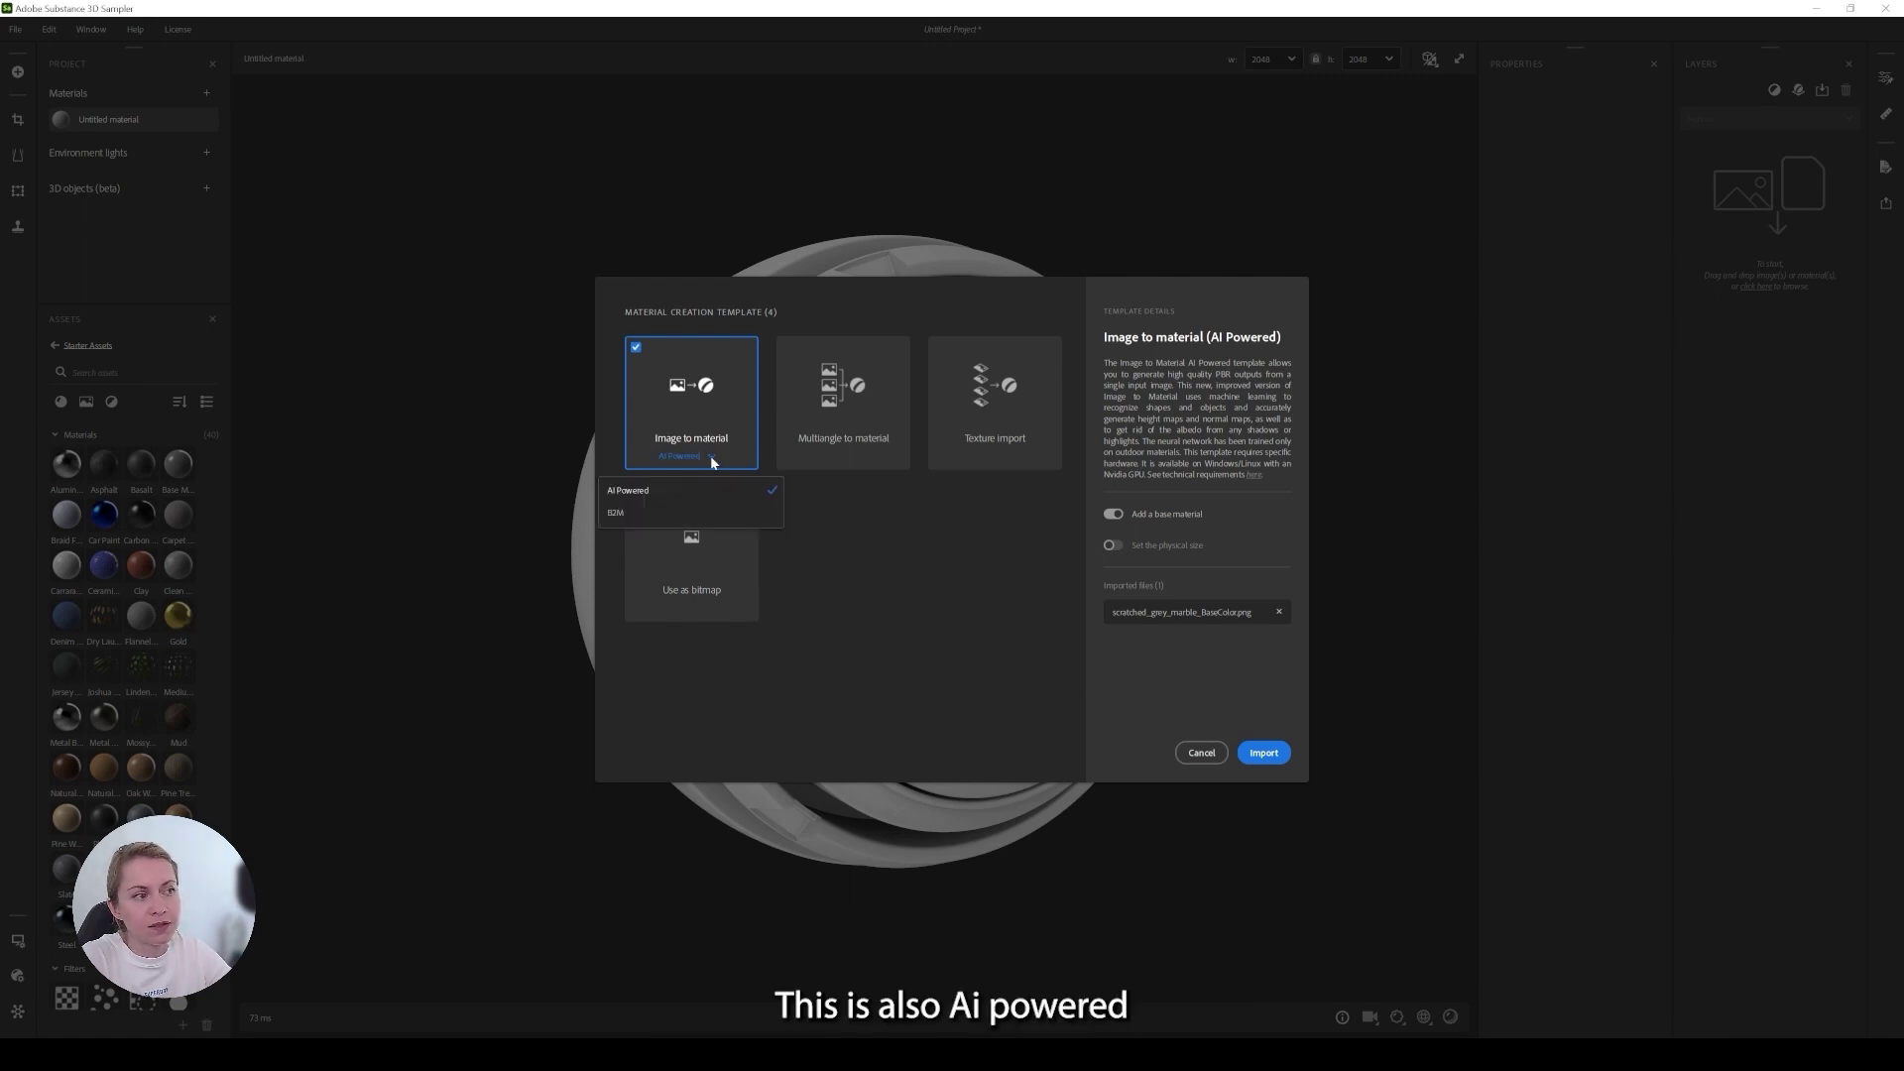
left_click(711, 457)
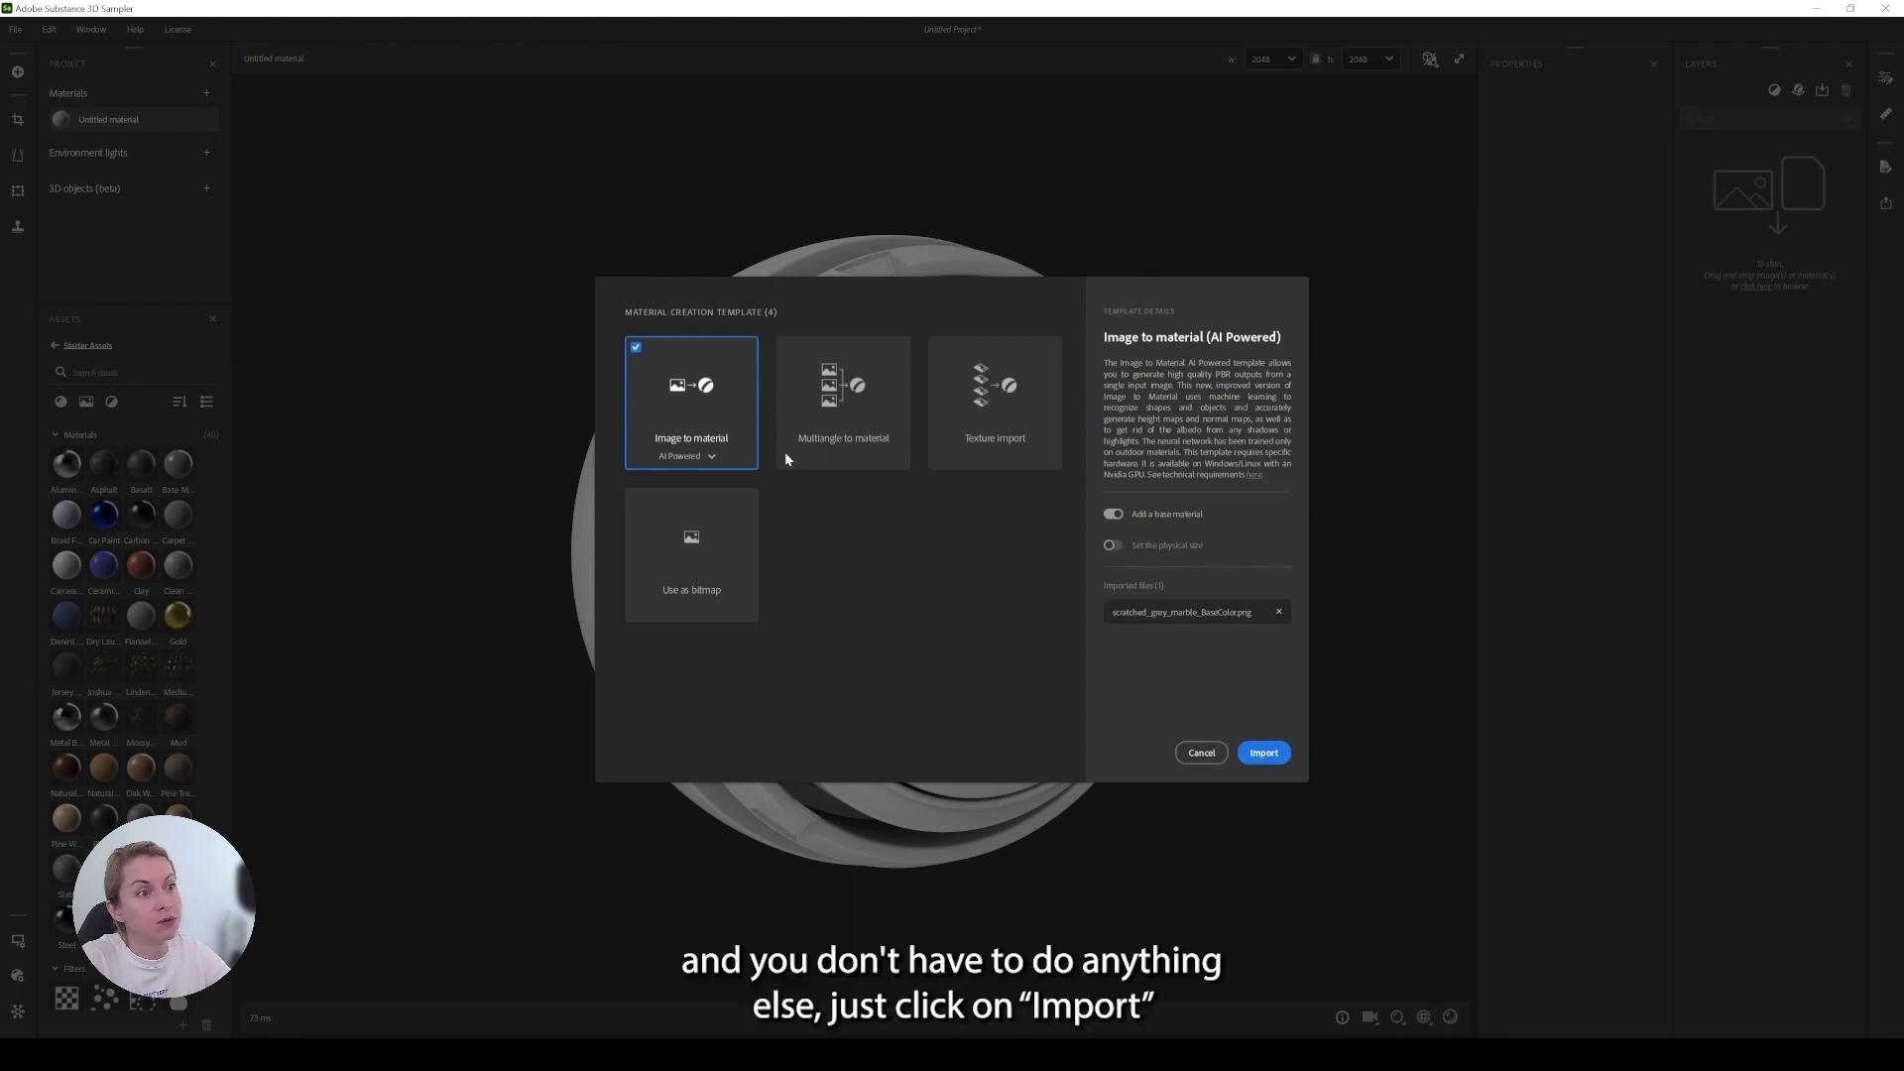
left_click(1267, 753)
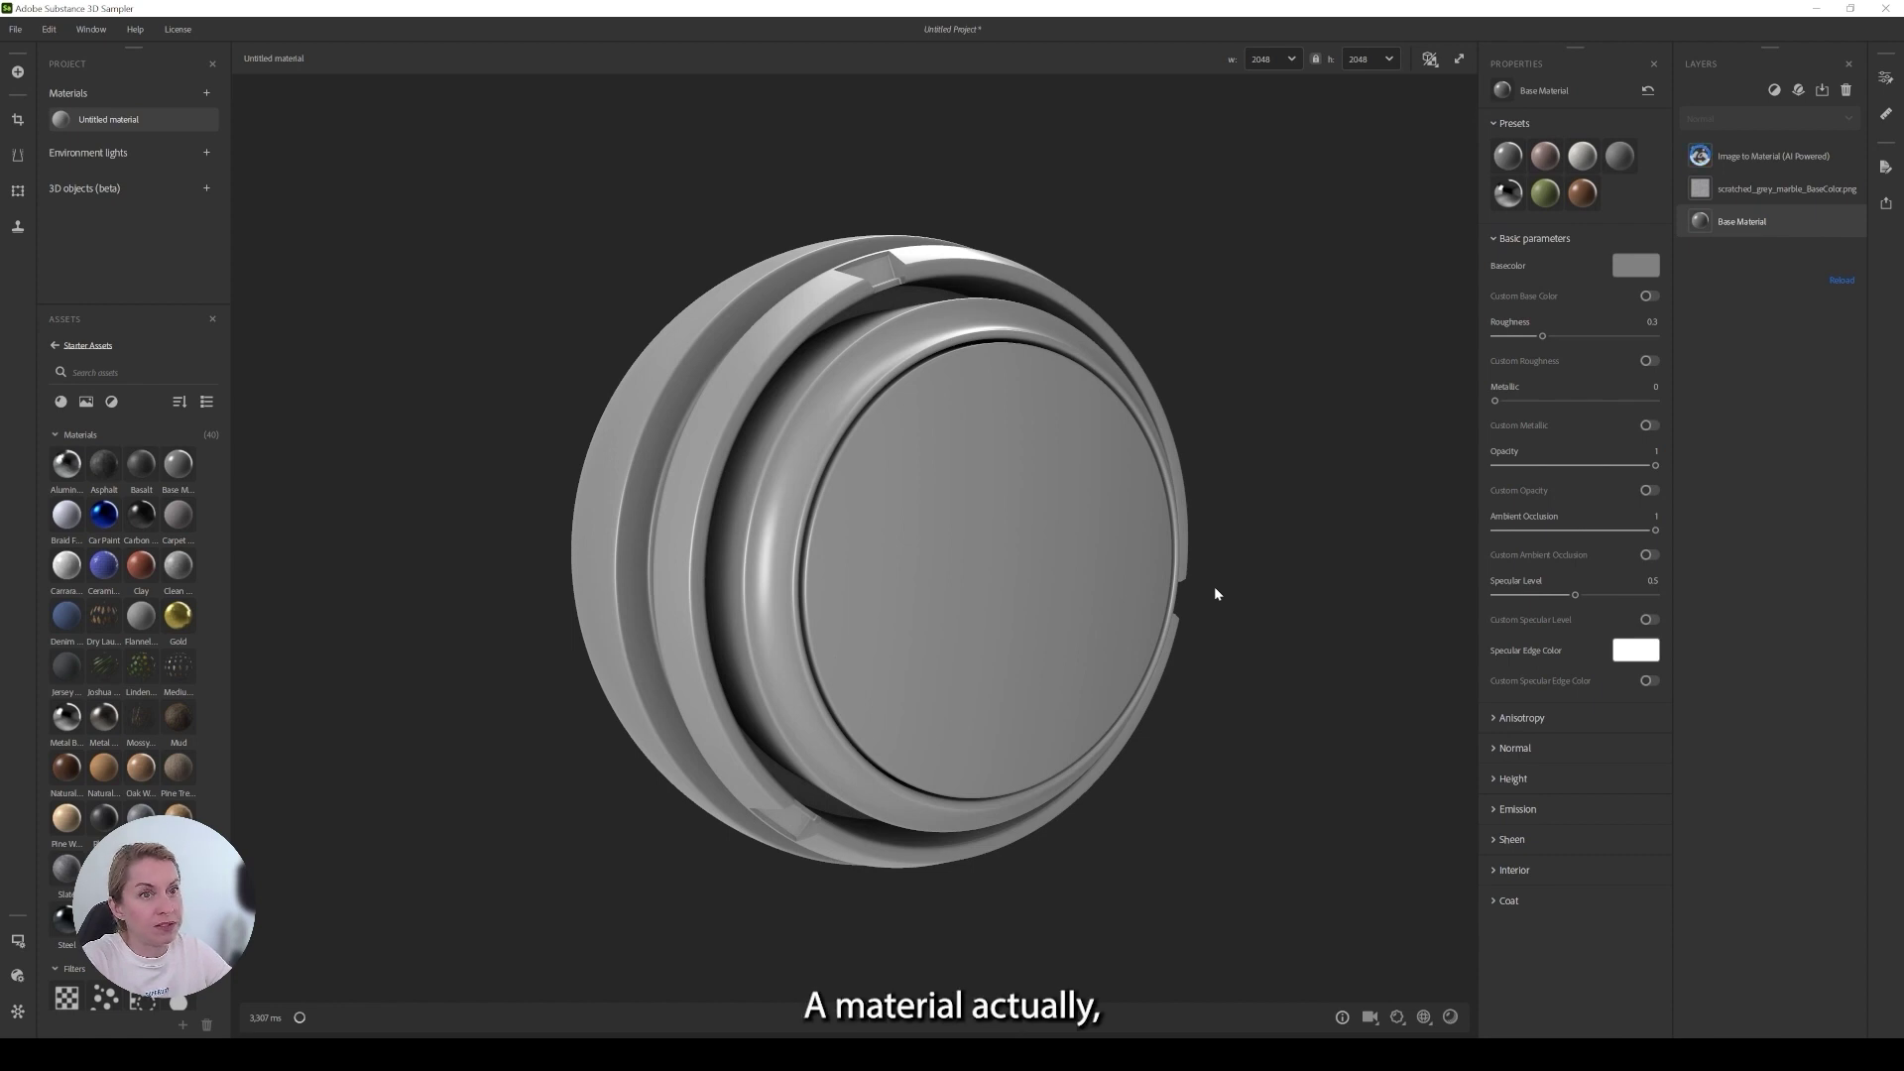
Show the material in the combined 3D/2D view and inspect it on the preview object.
left_click(1431, 60)
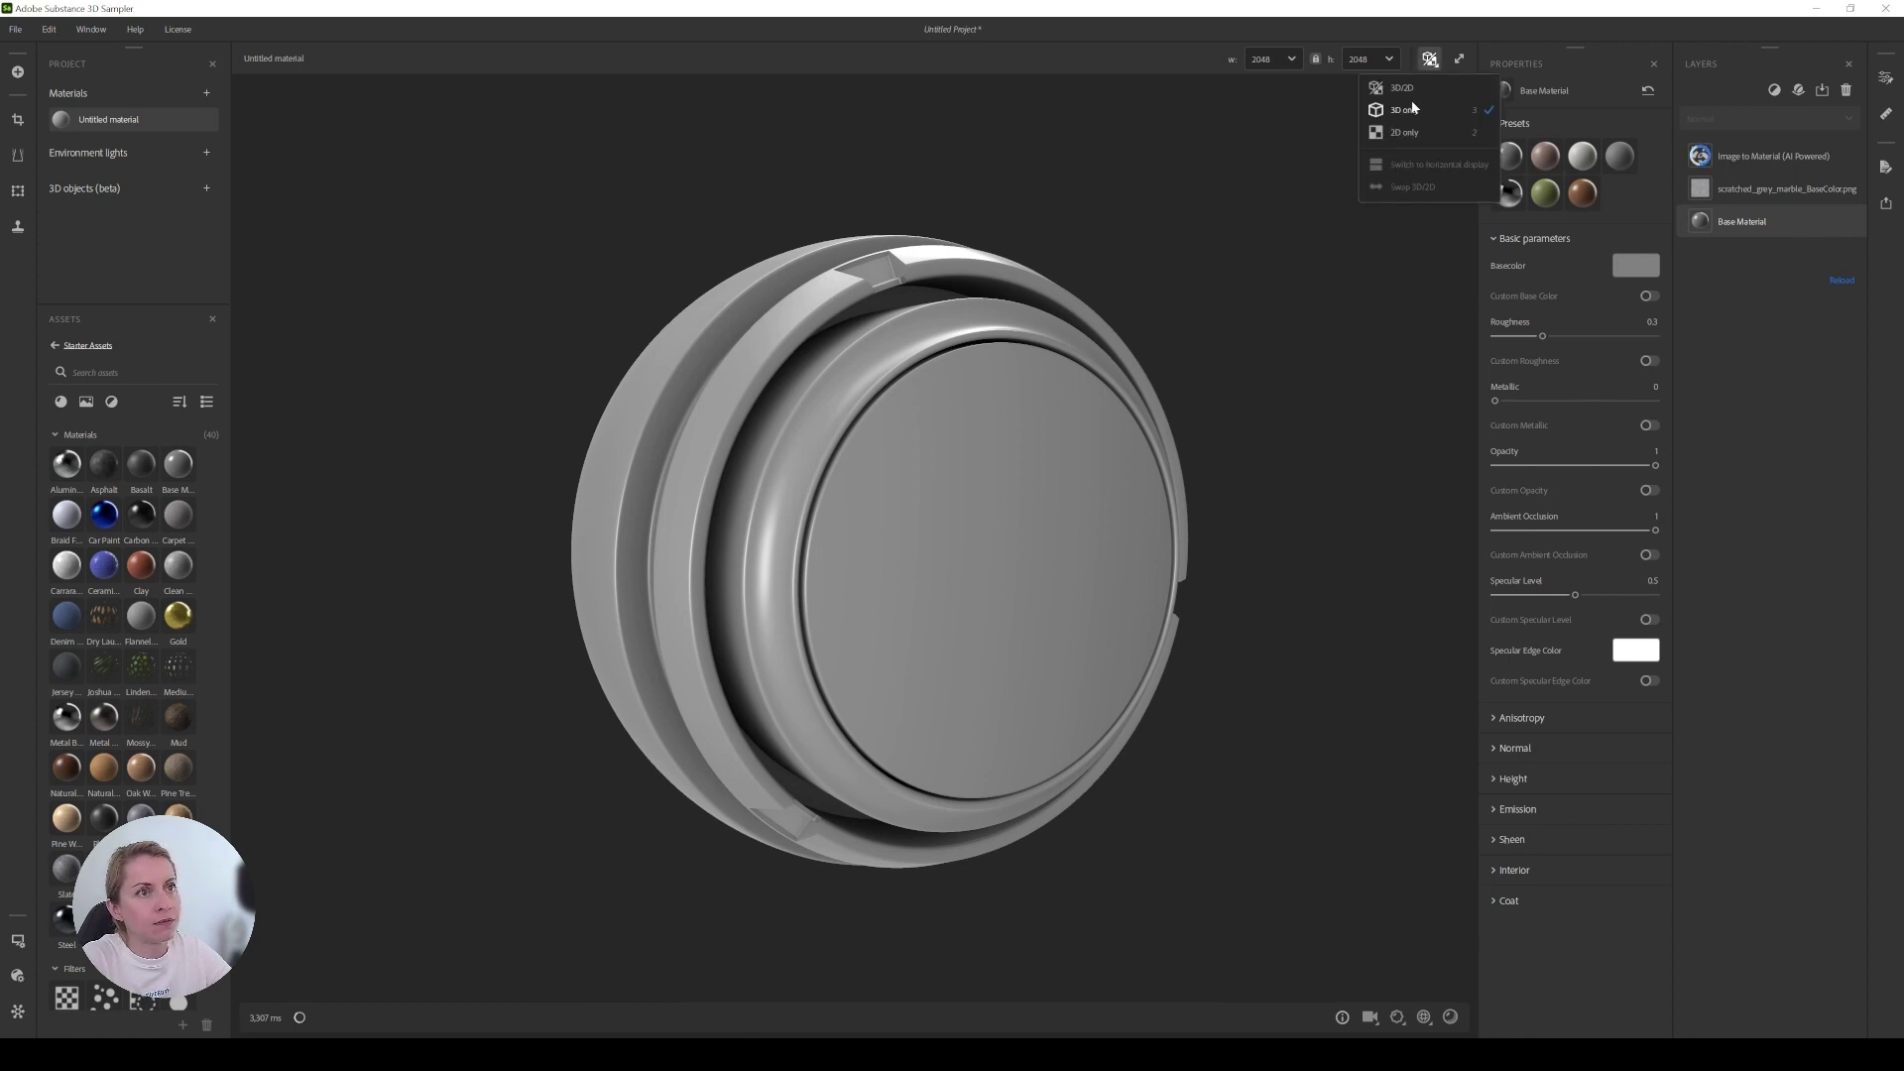
left_click(1411, 93)
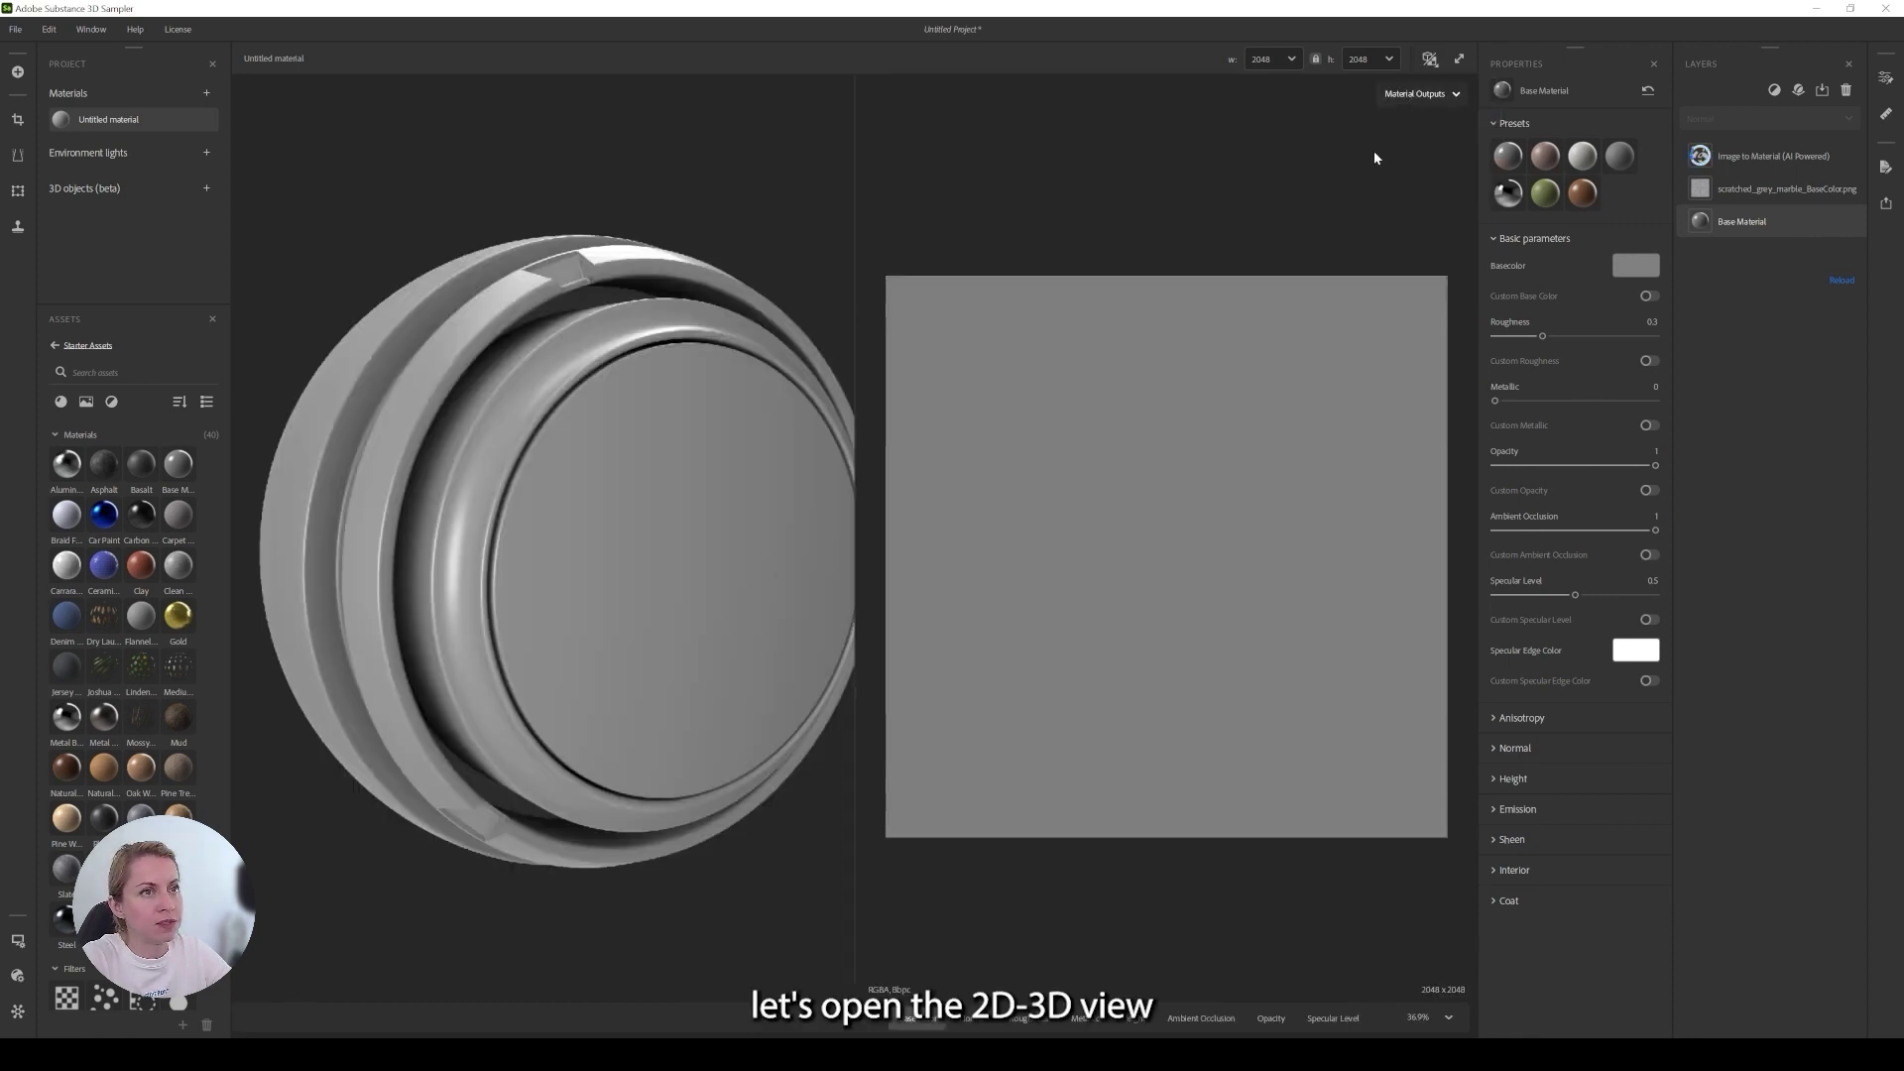
scroll(1155, 526, "down", 2)
scroll(645, 598, "down", 2)
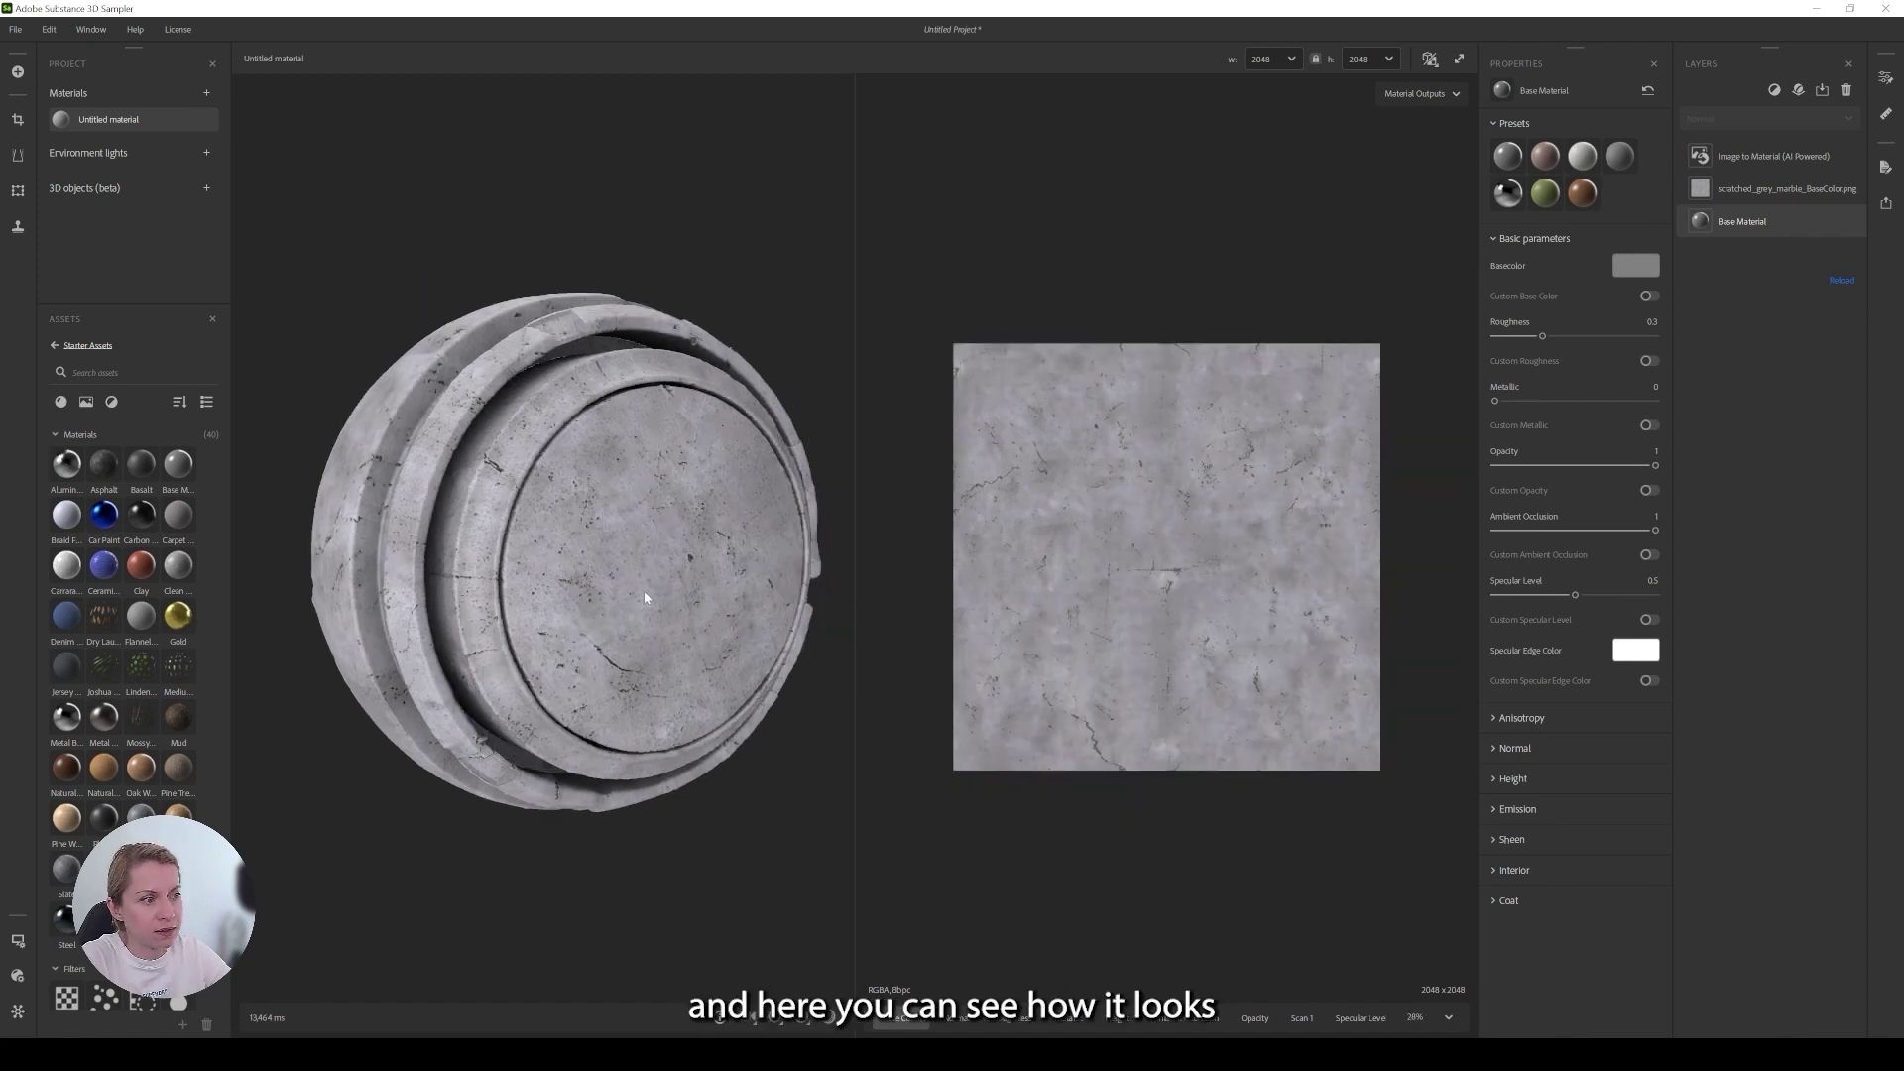
left_click_drag(706, 499, 655, 593)
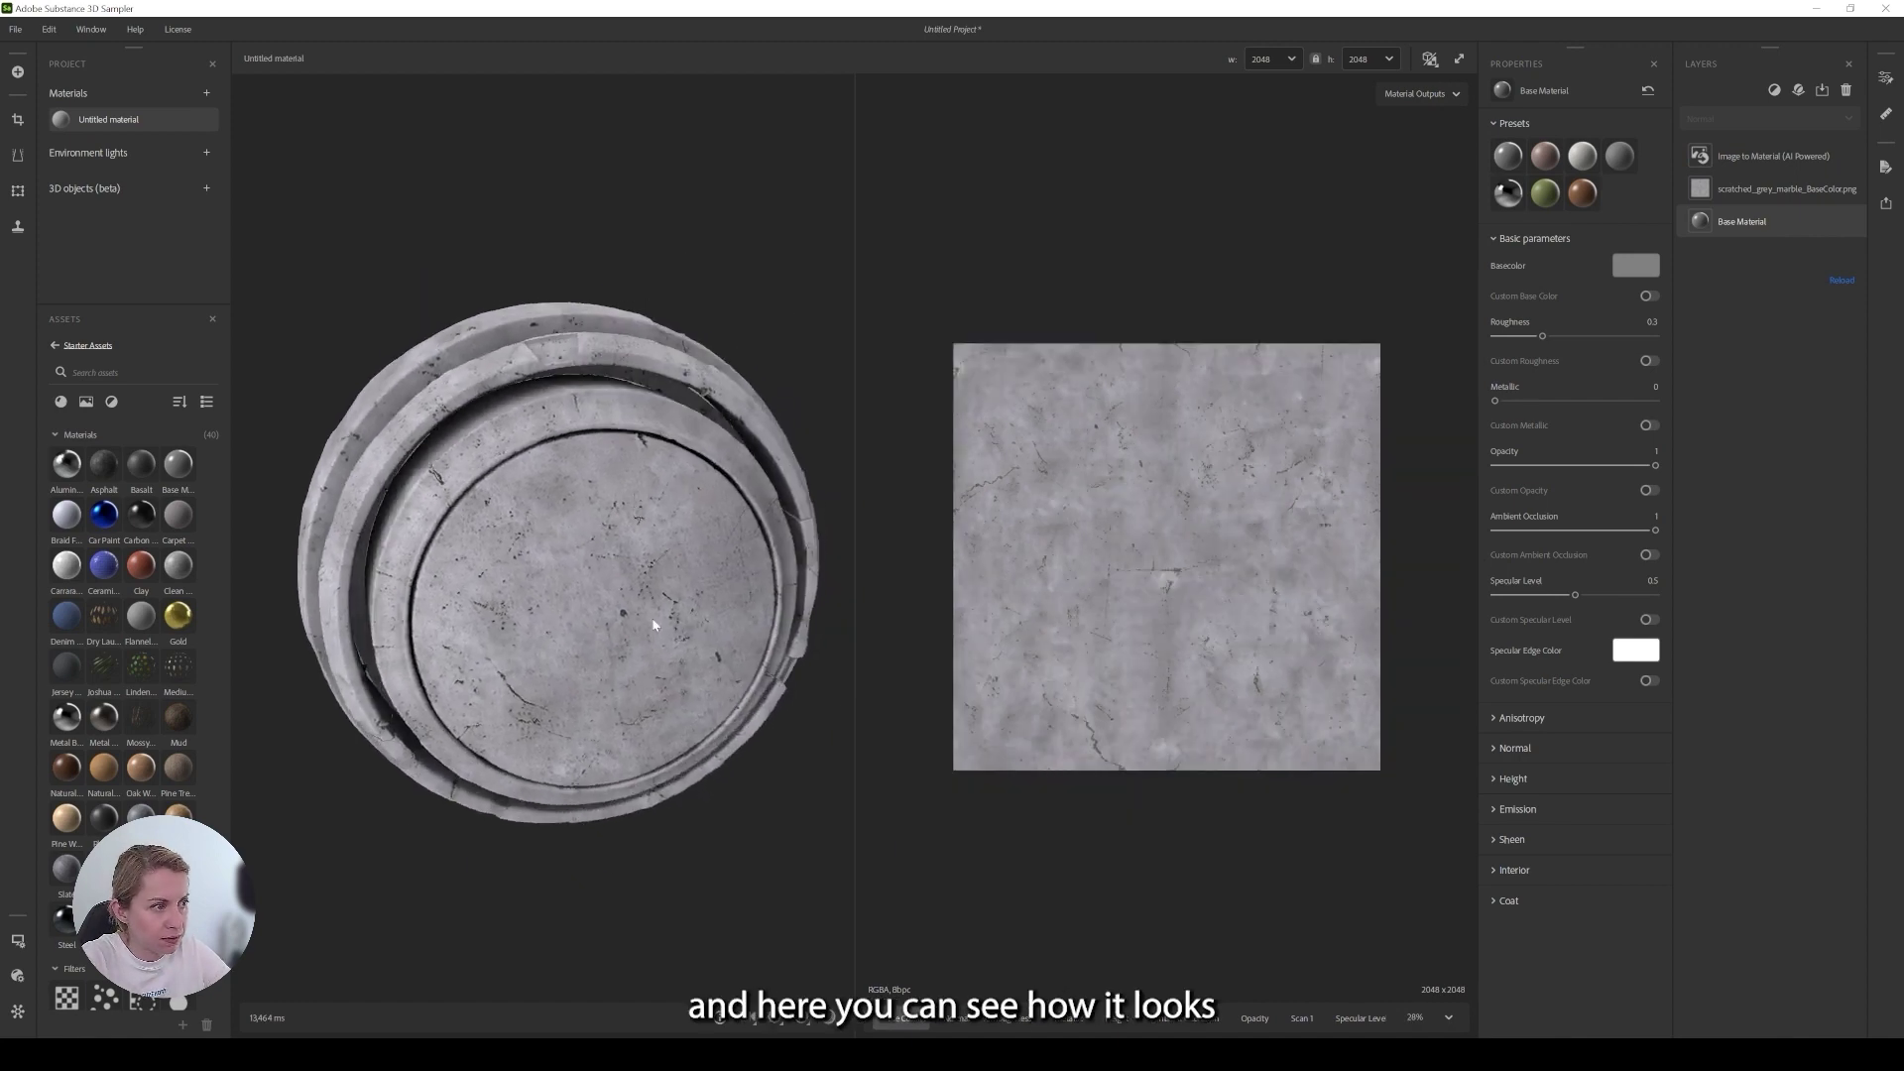
Set the texture tiling of the 3D preview to 4 and inspect the surface up close.
left_click(801, 1017)
left_click(782, 976)
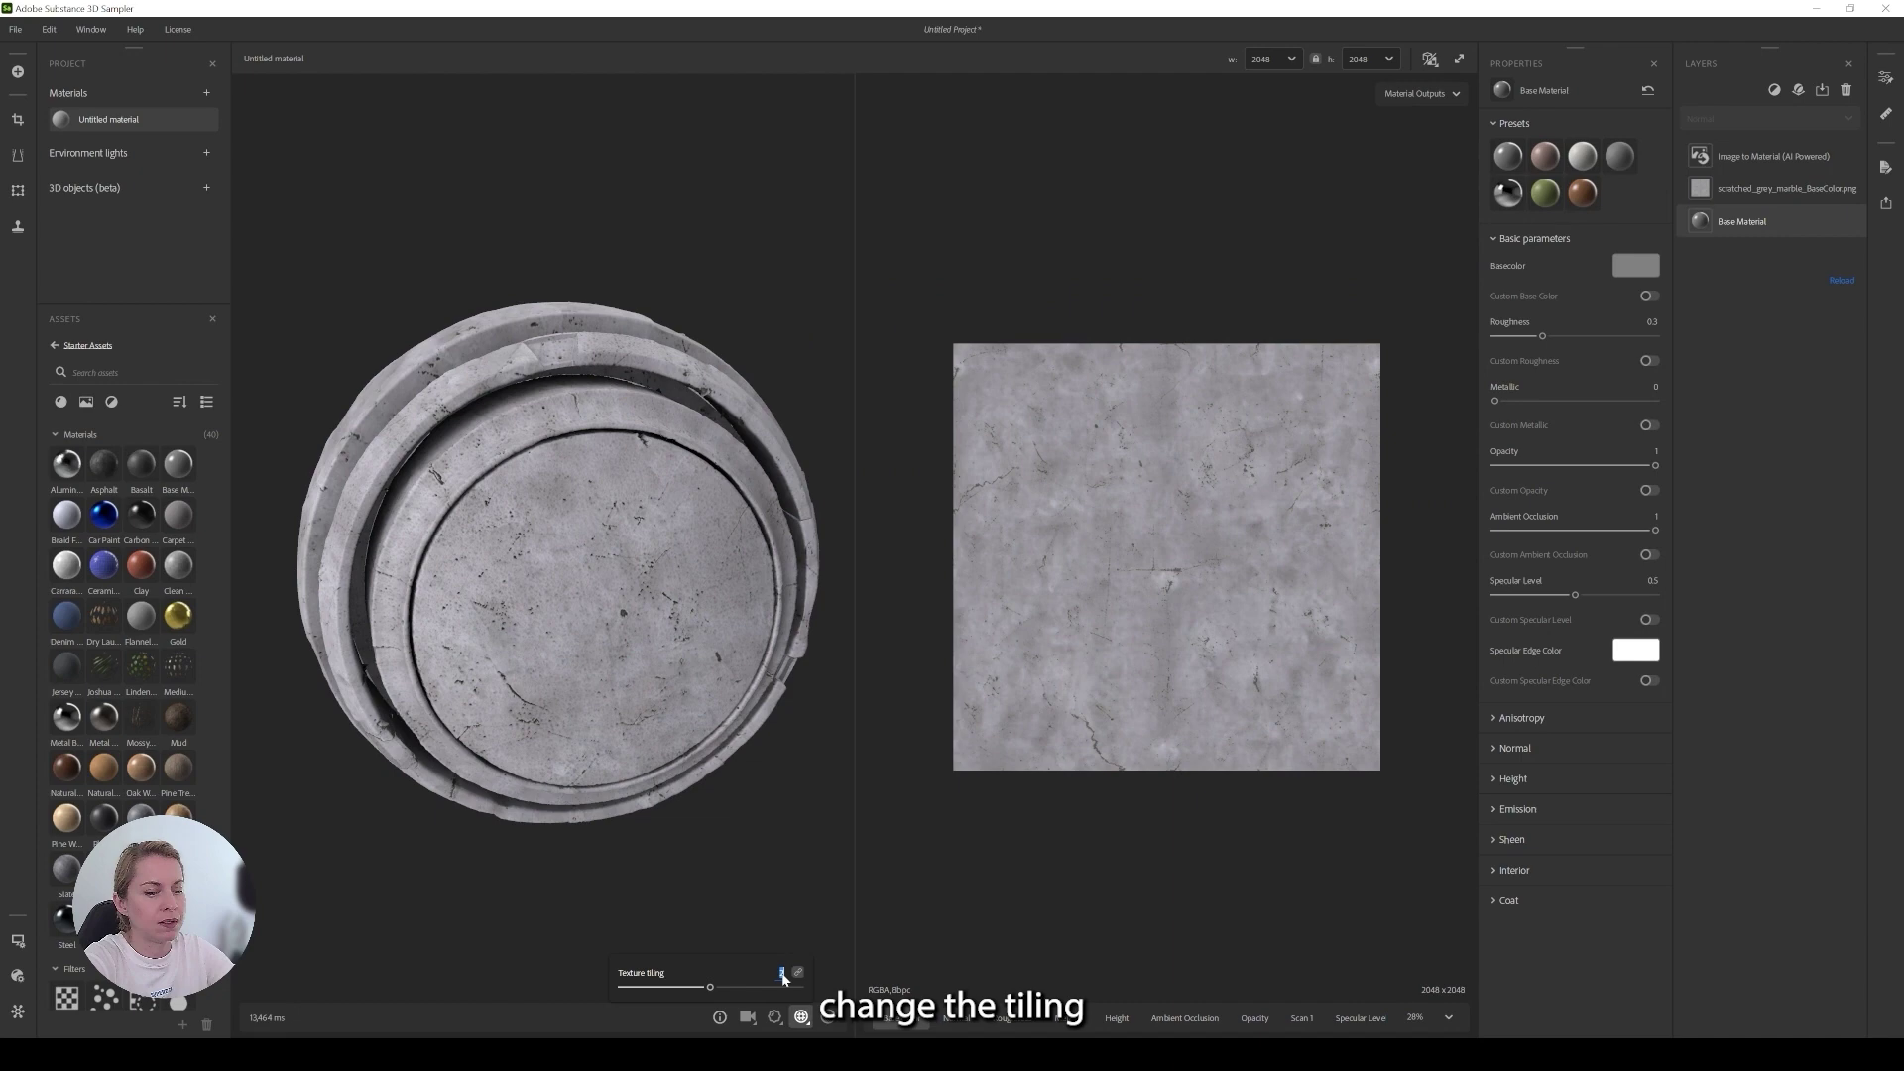
type("4")
key("Return")
left_click_drag(546, 670, 509, 556)
scroll(574, 641, "up", 2)
scroll(509, 556, "up", 2)
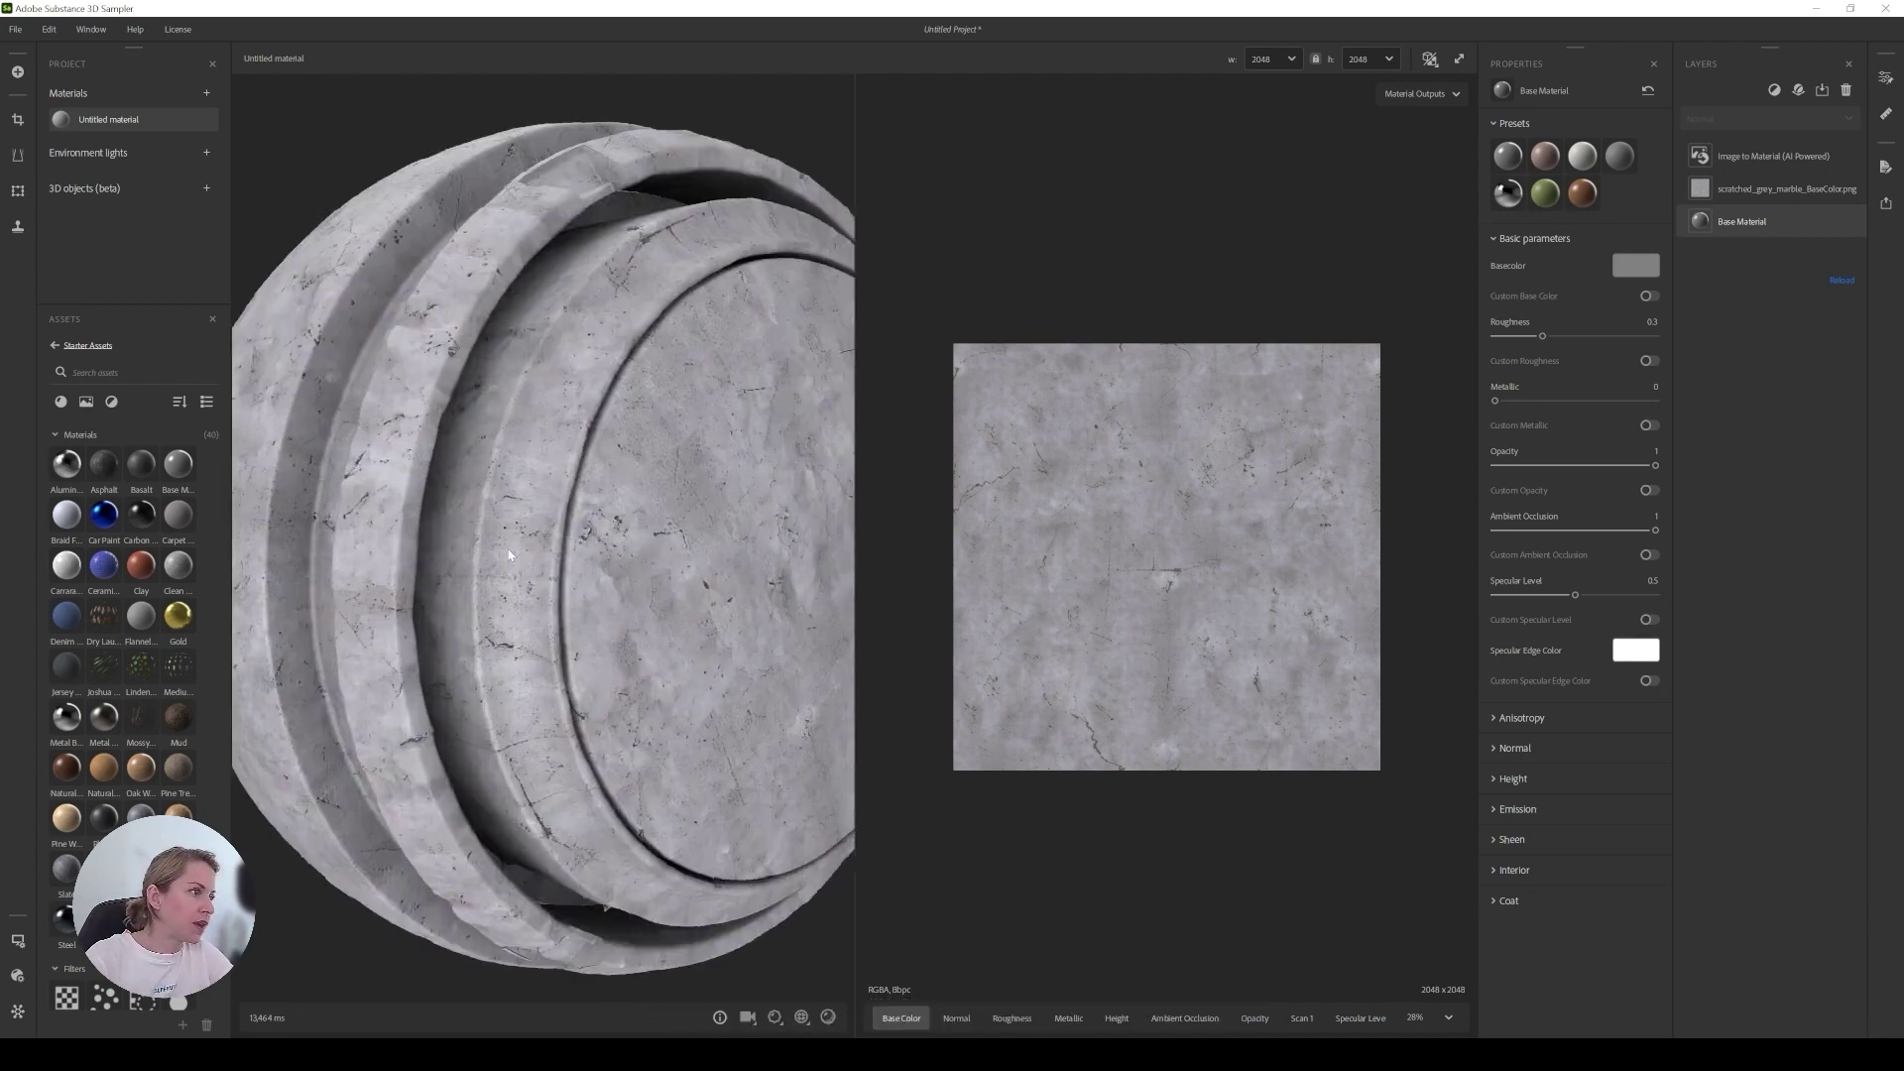
In the Image to Material layer's roughness settings, set Base Value to 0.34 and Variations to 0.67.
left_click(1735, 158)
left_click(1500, 462)
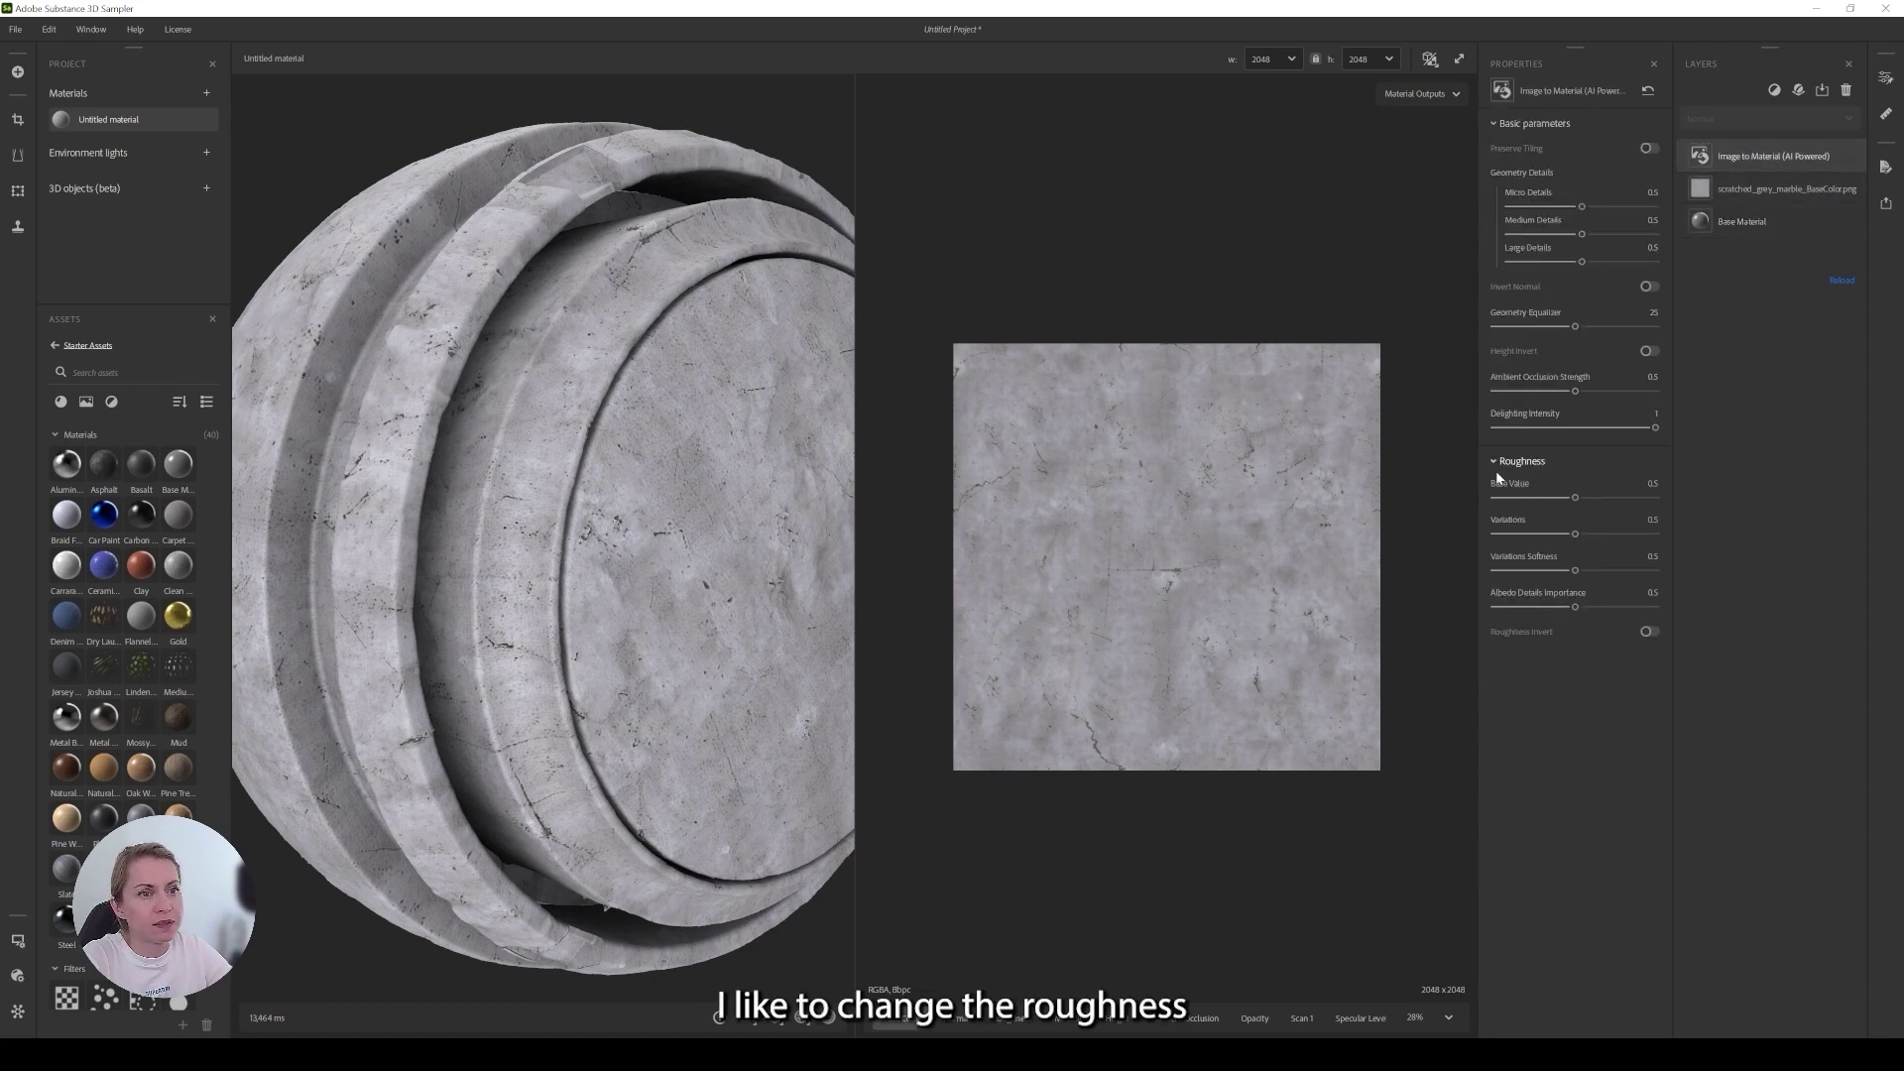
mouse_move(1572, 503)
left_mouse_down()
mouse_move(1555, 504)
mouse_move(1603, 537)
left_mouse_up()
left_click(1609, 534)
left_click_drag(710, 524, 746, 539)
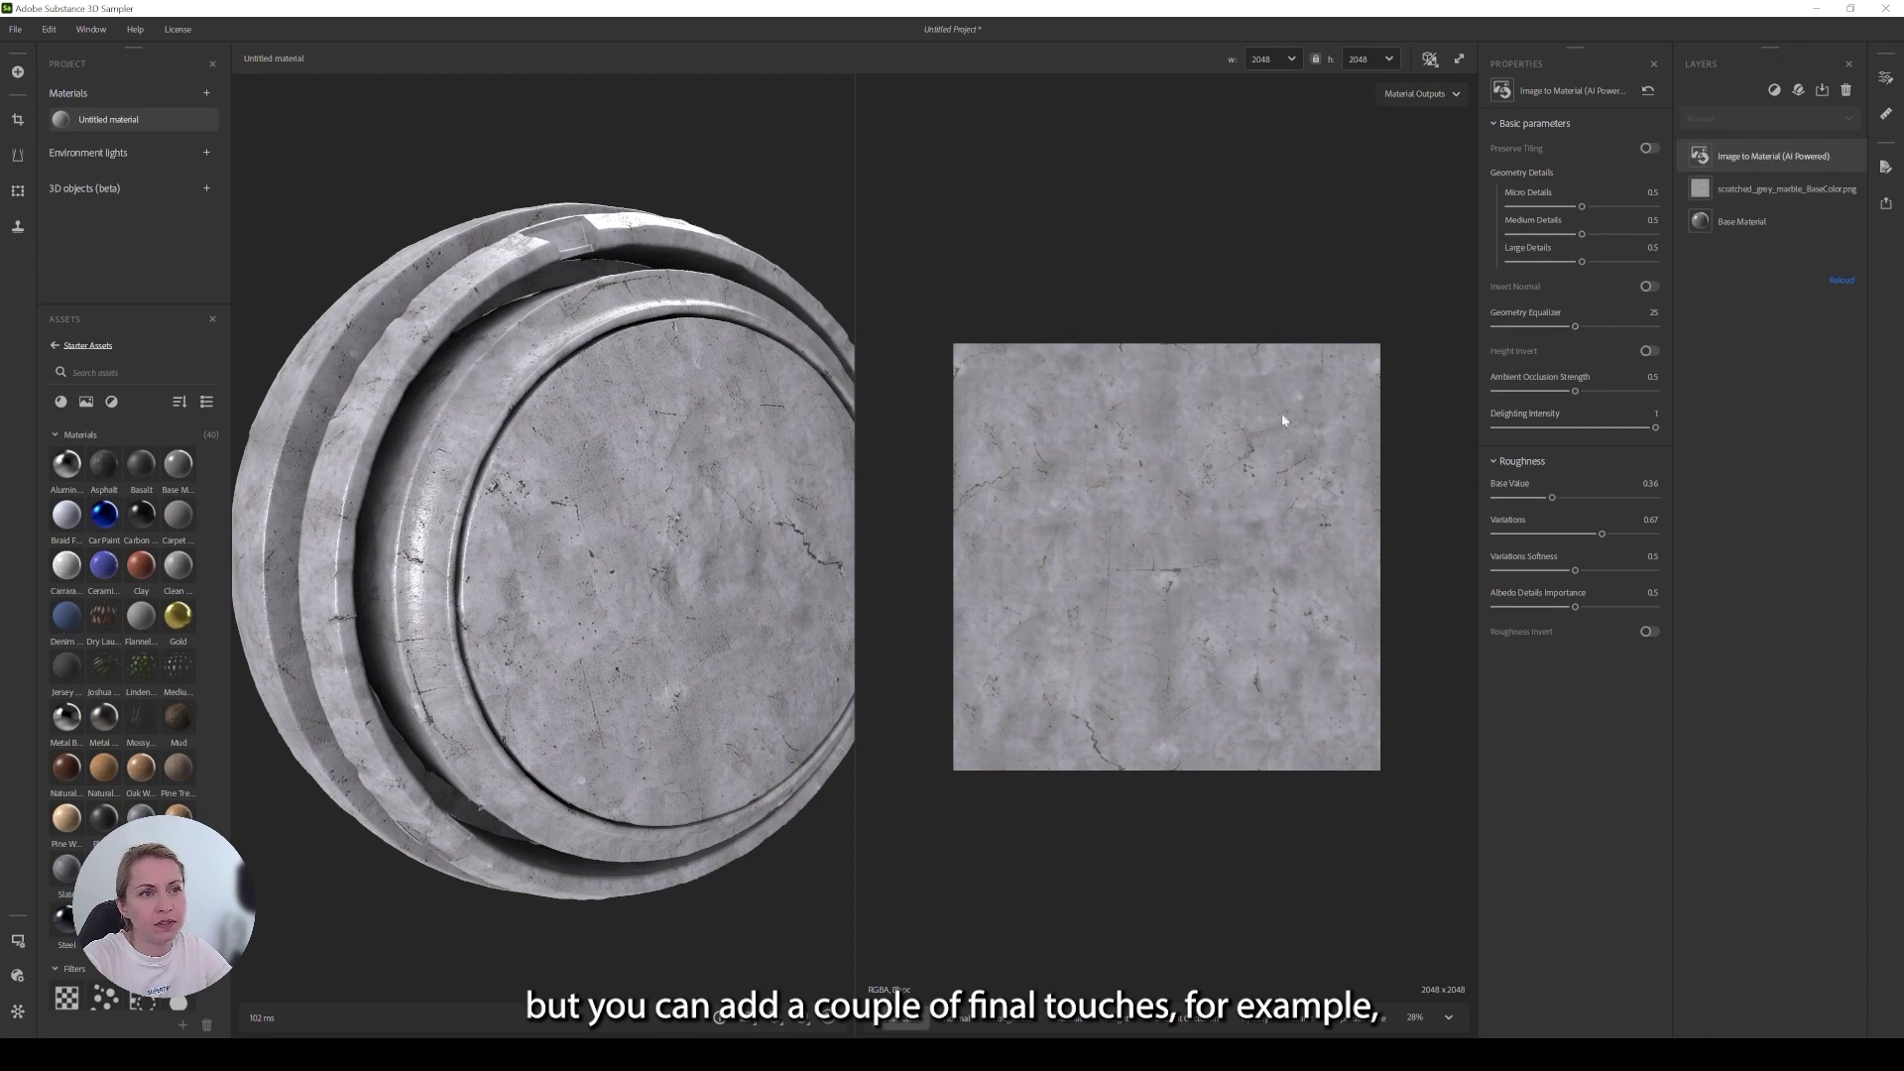
Add a Make It Tile filter above the Image to Material layer and widen the 3D half of the view.
left_click(1774, 89)
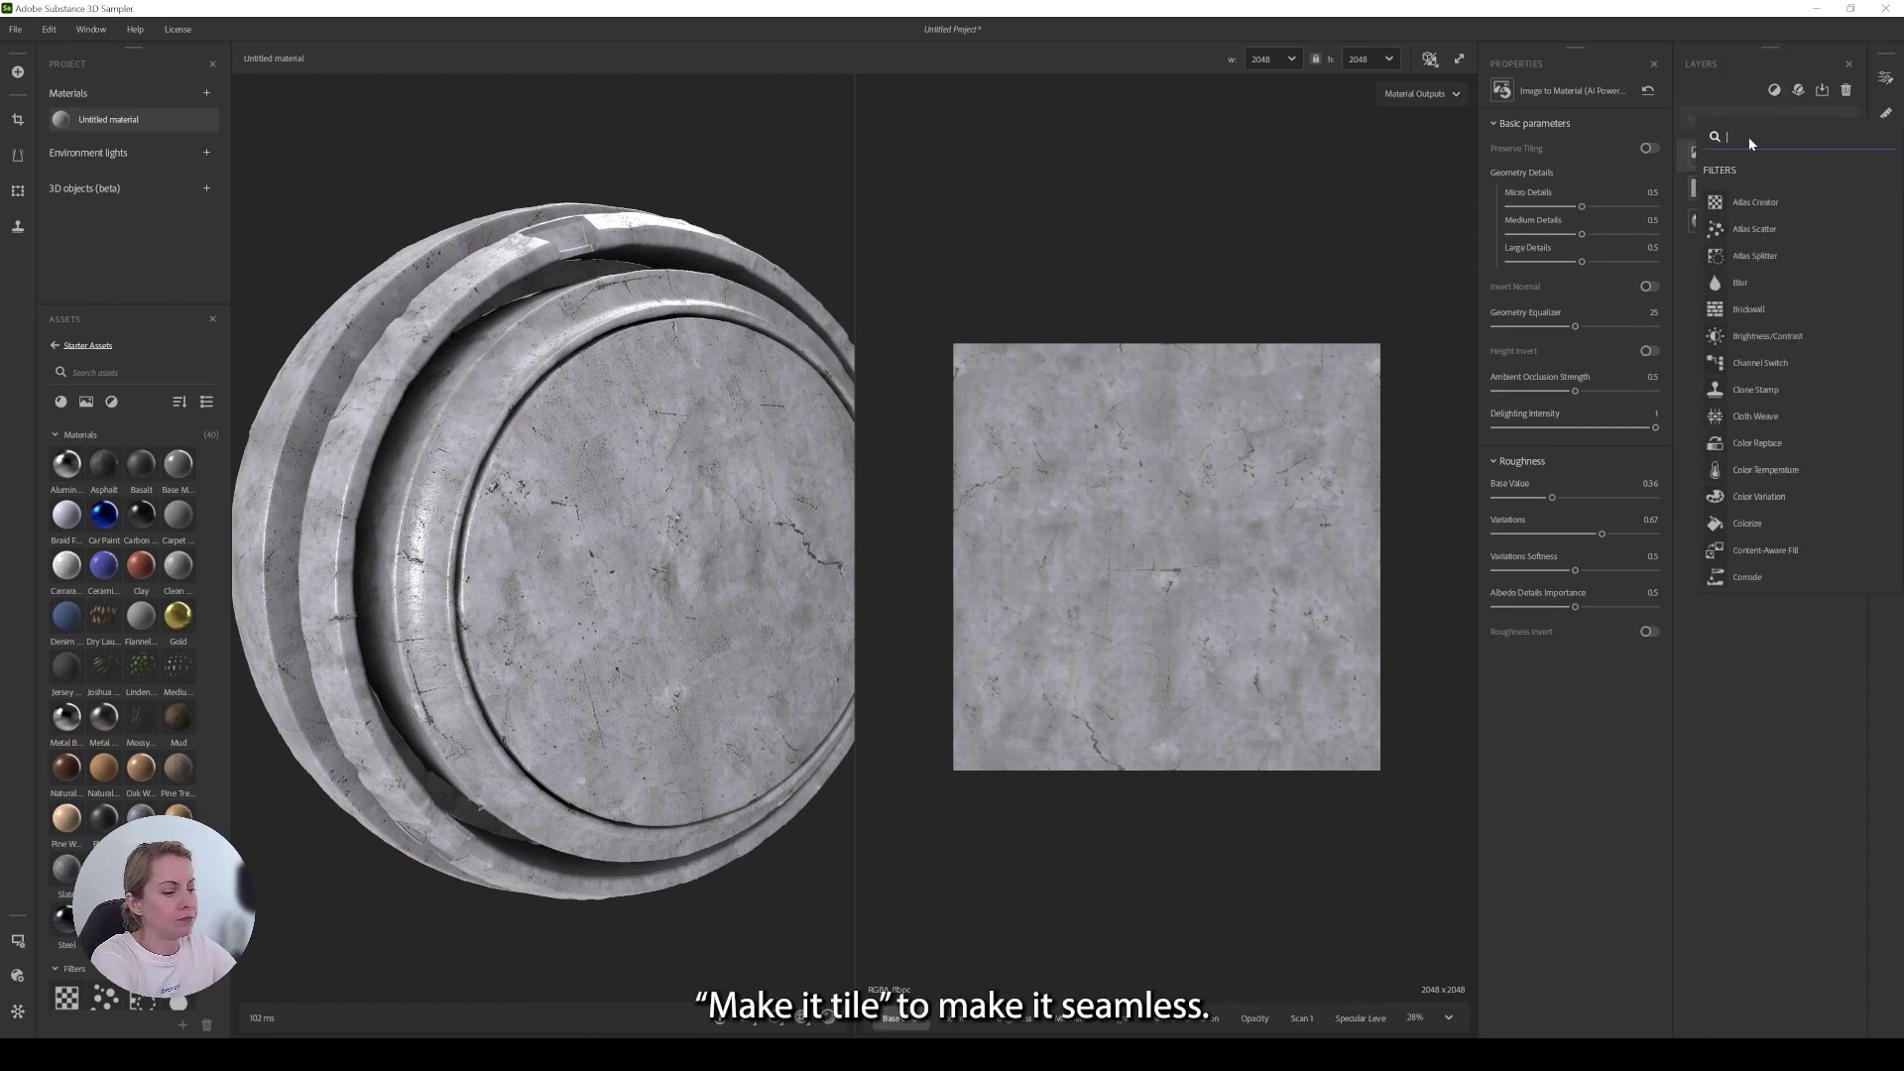
type("make")
left_click(1757, 209)
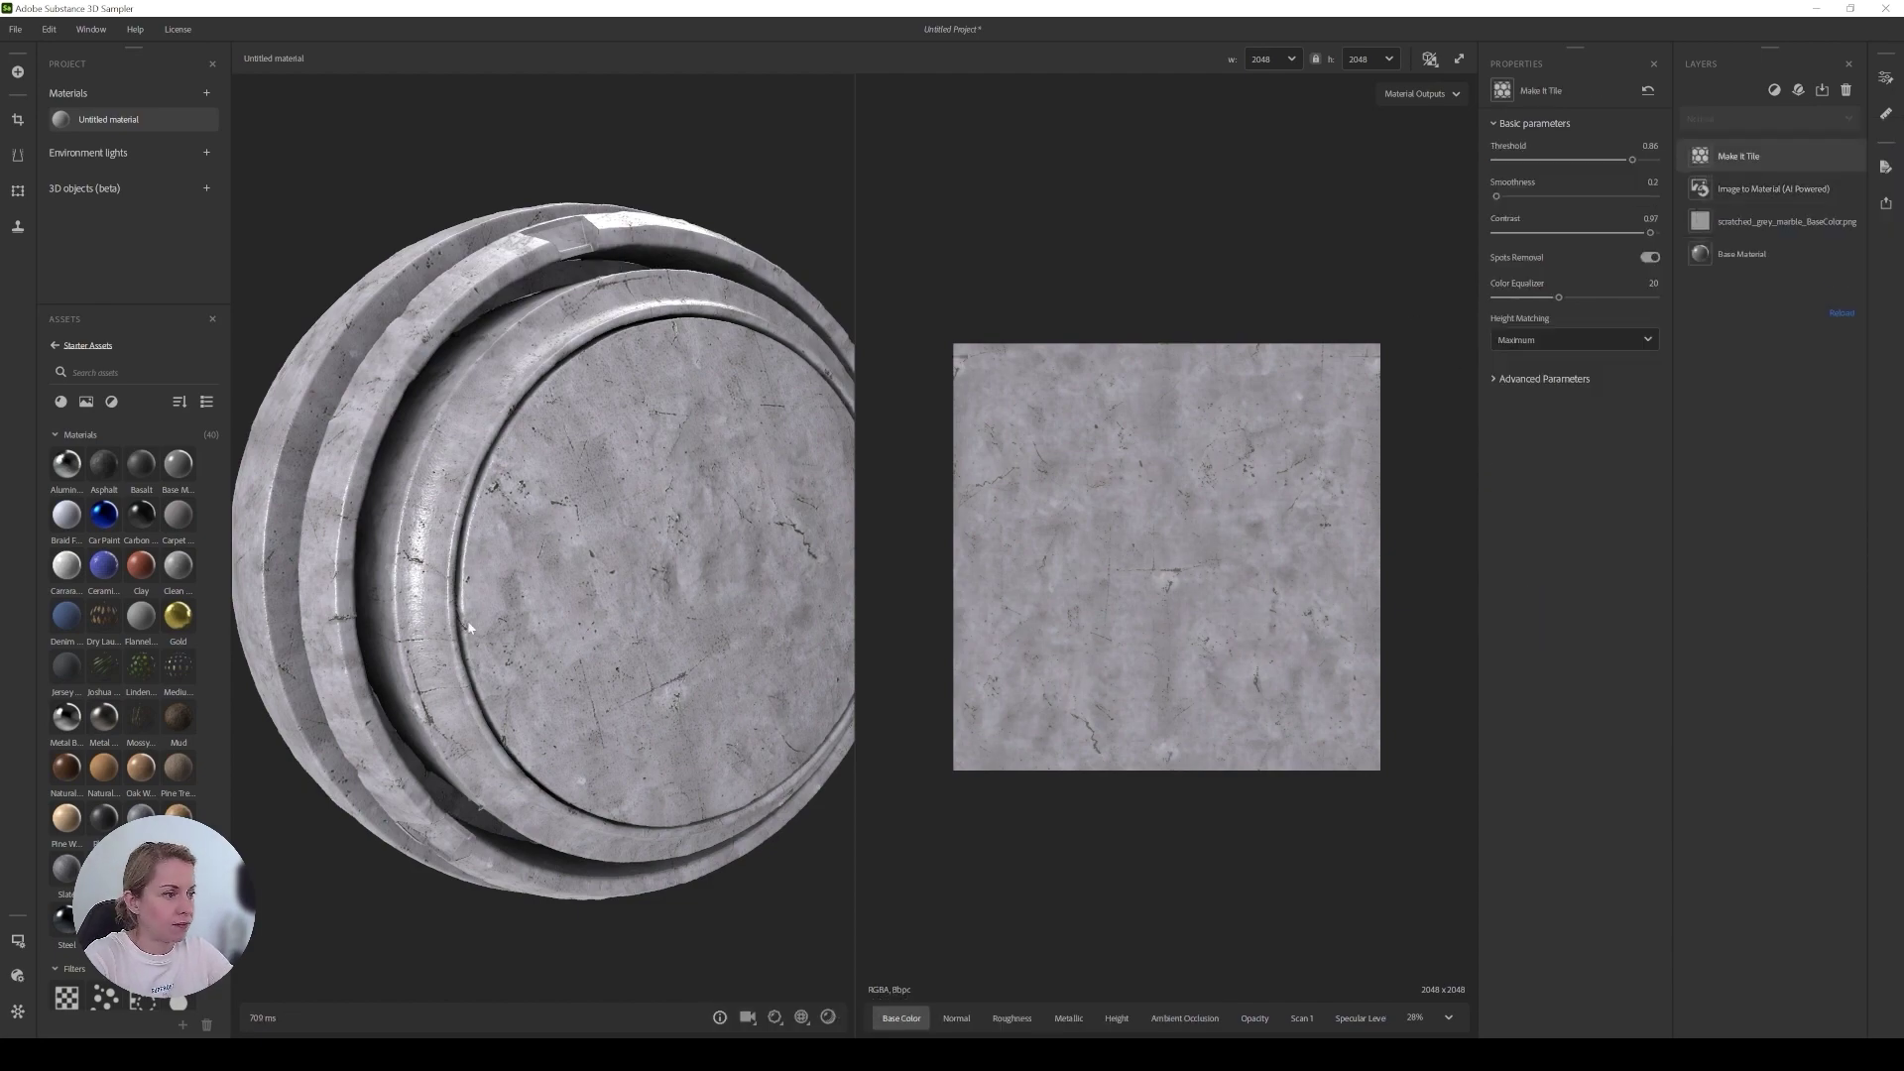
left_click_drag(470, 628, 552, 640)
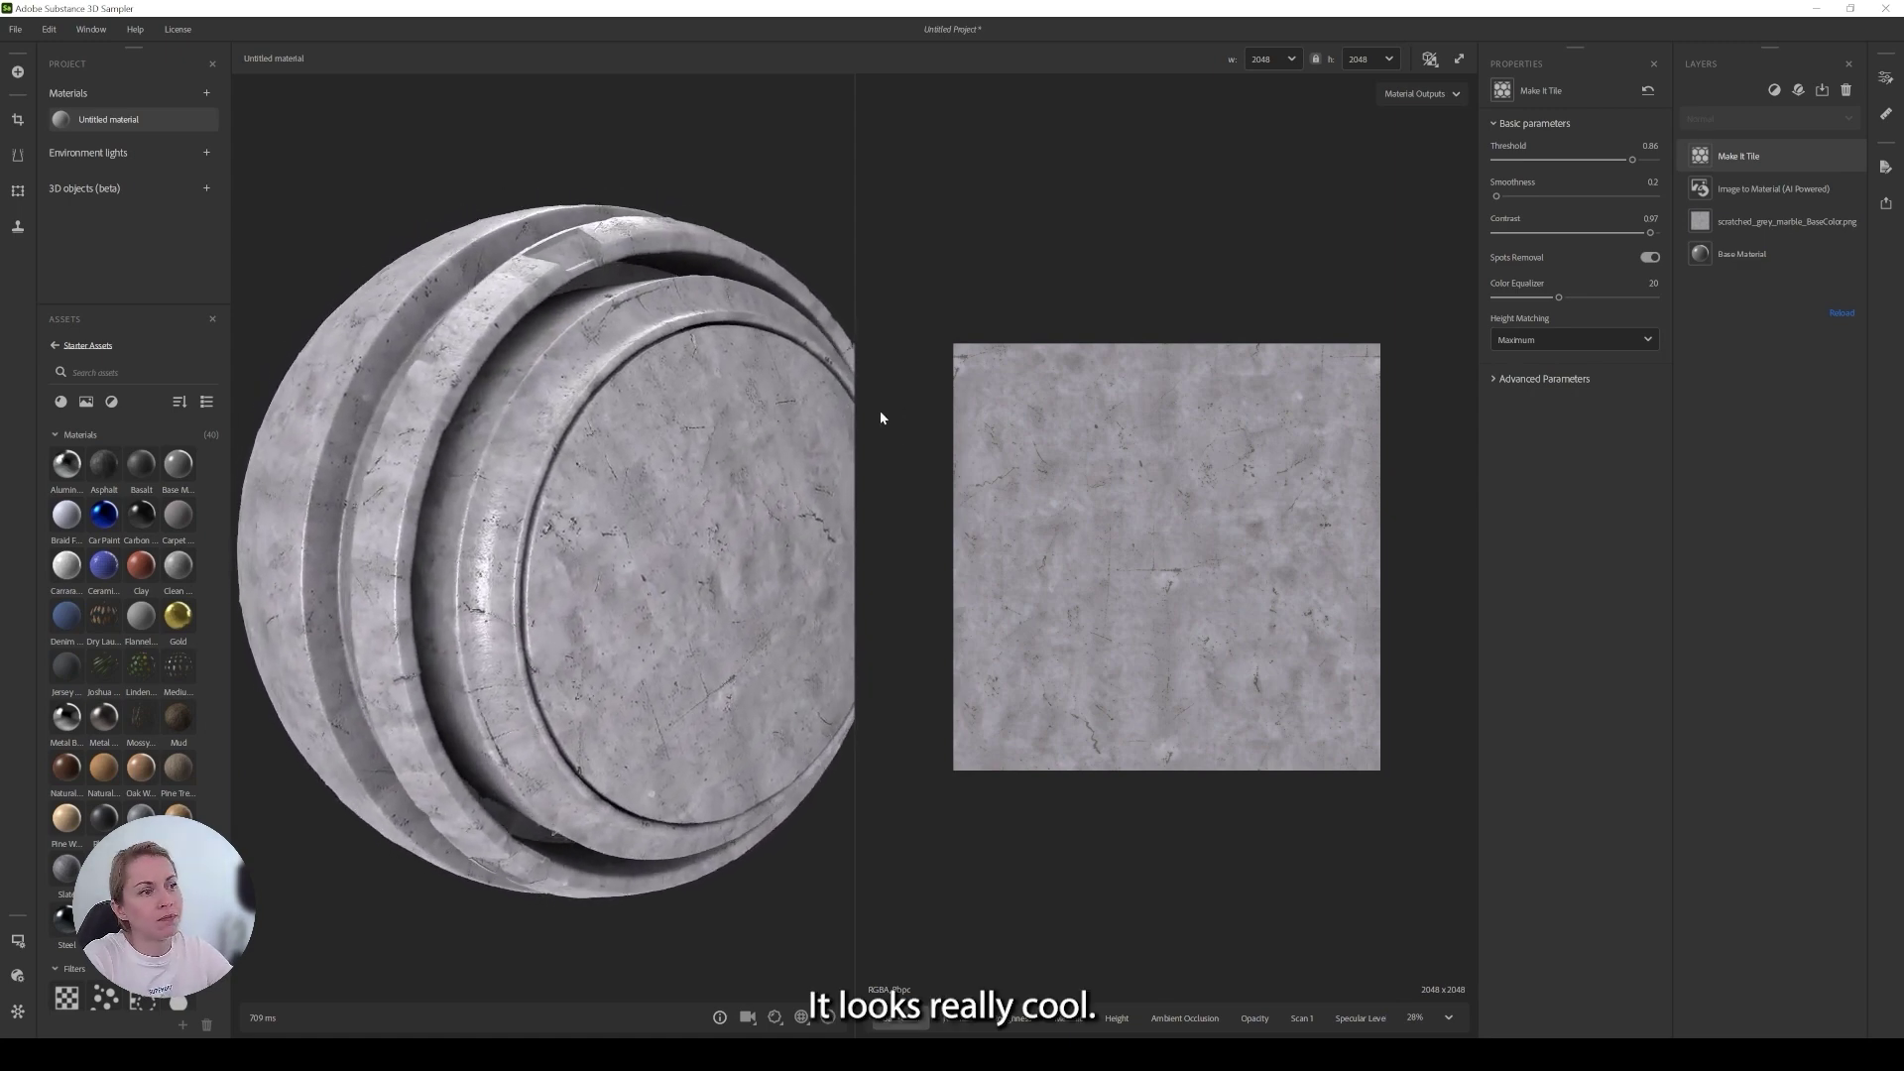
left_click_drag(854, 407, 956, 407)
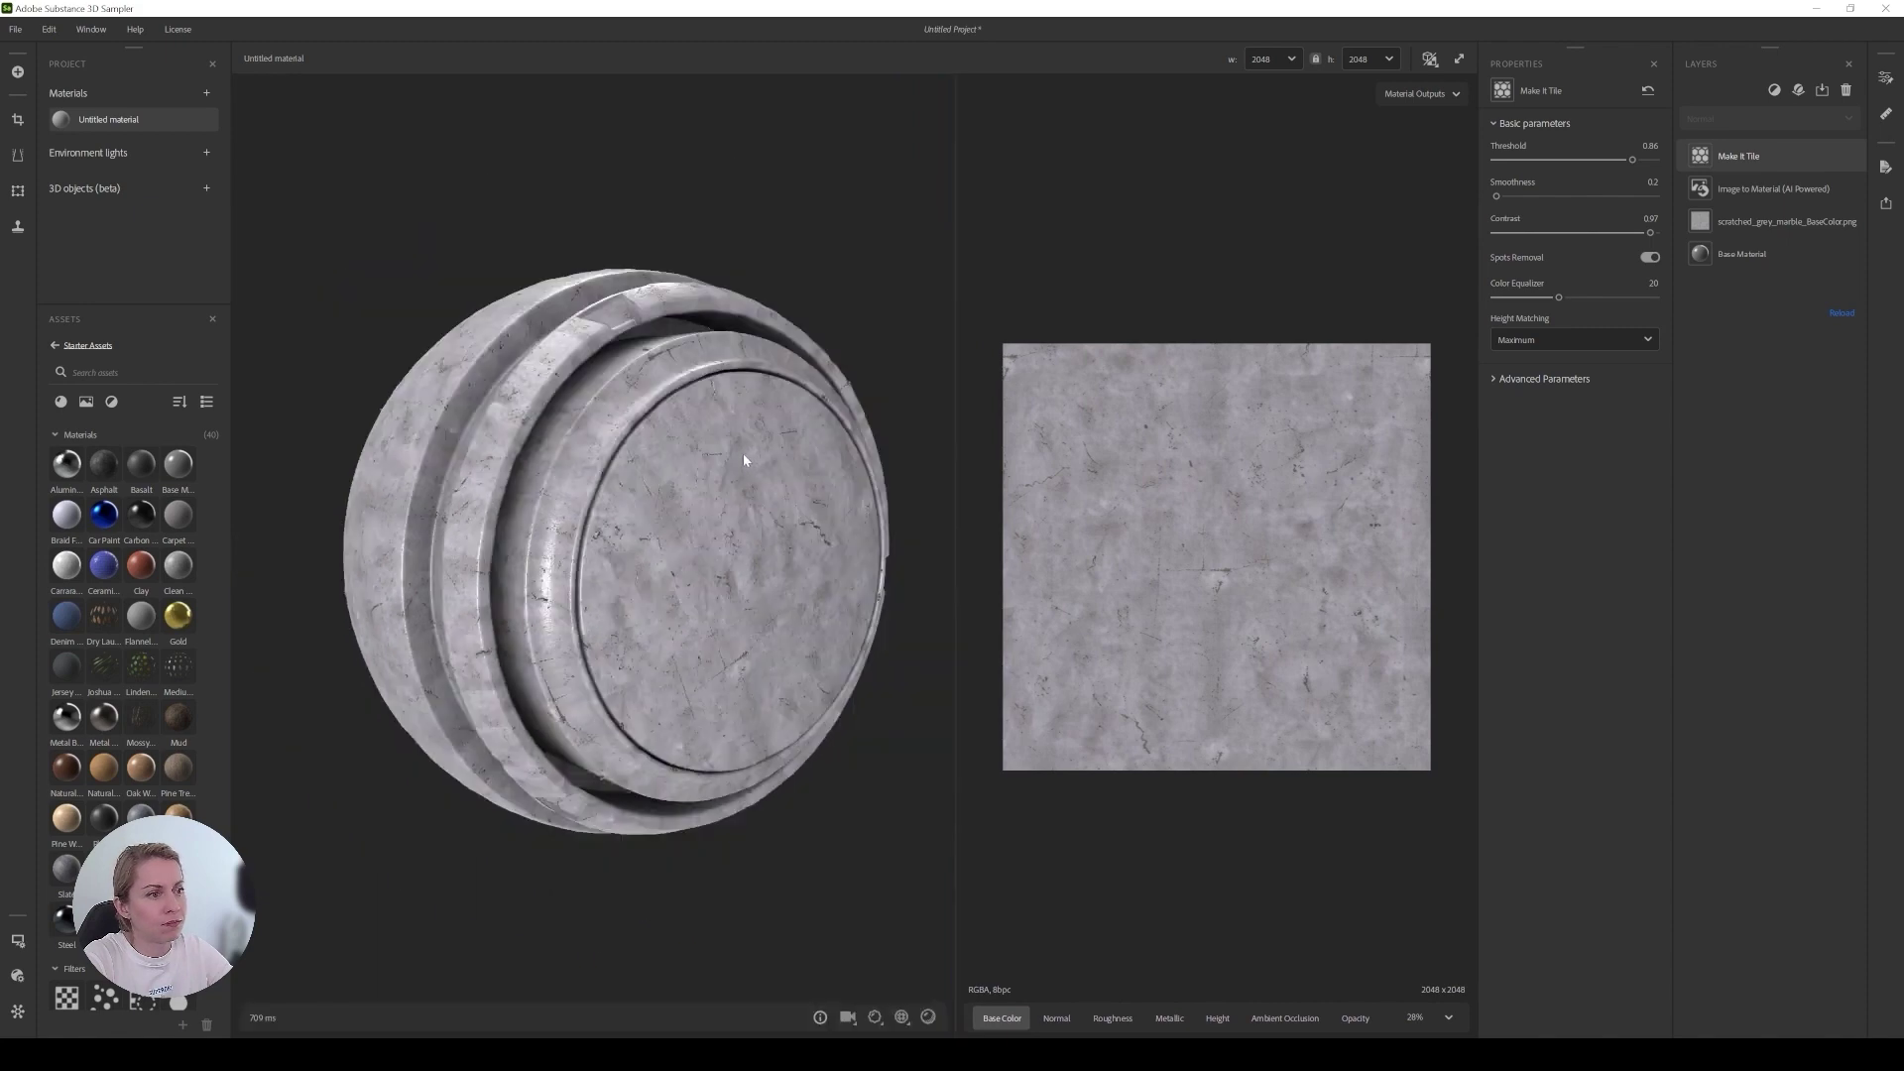
left_click_drag(697, 458, 662, 462)
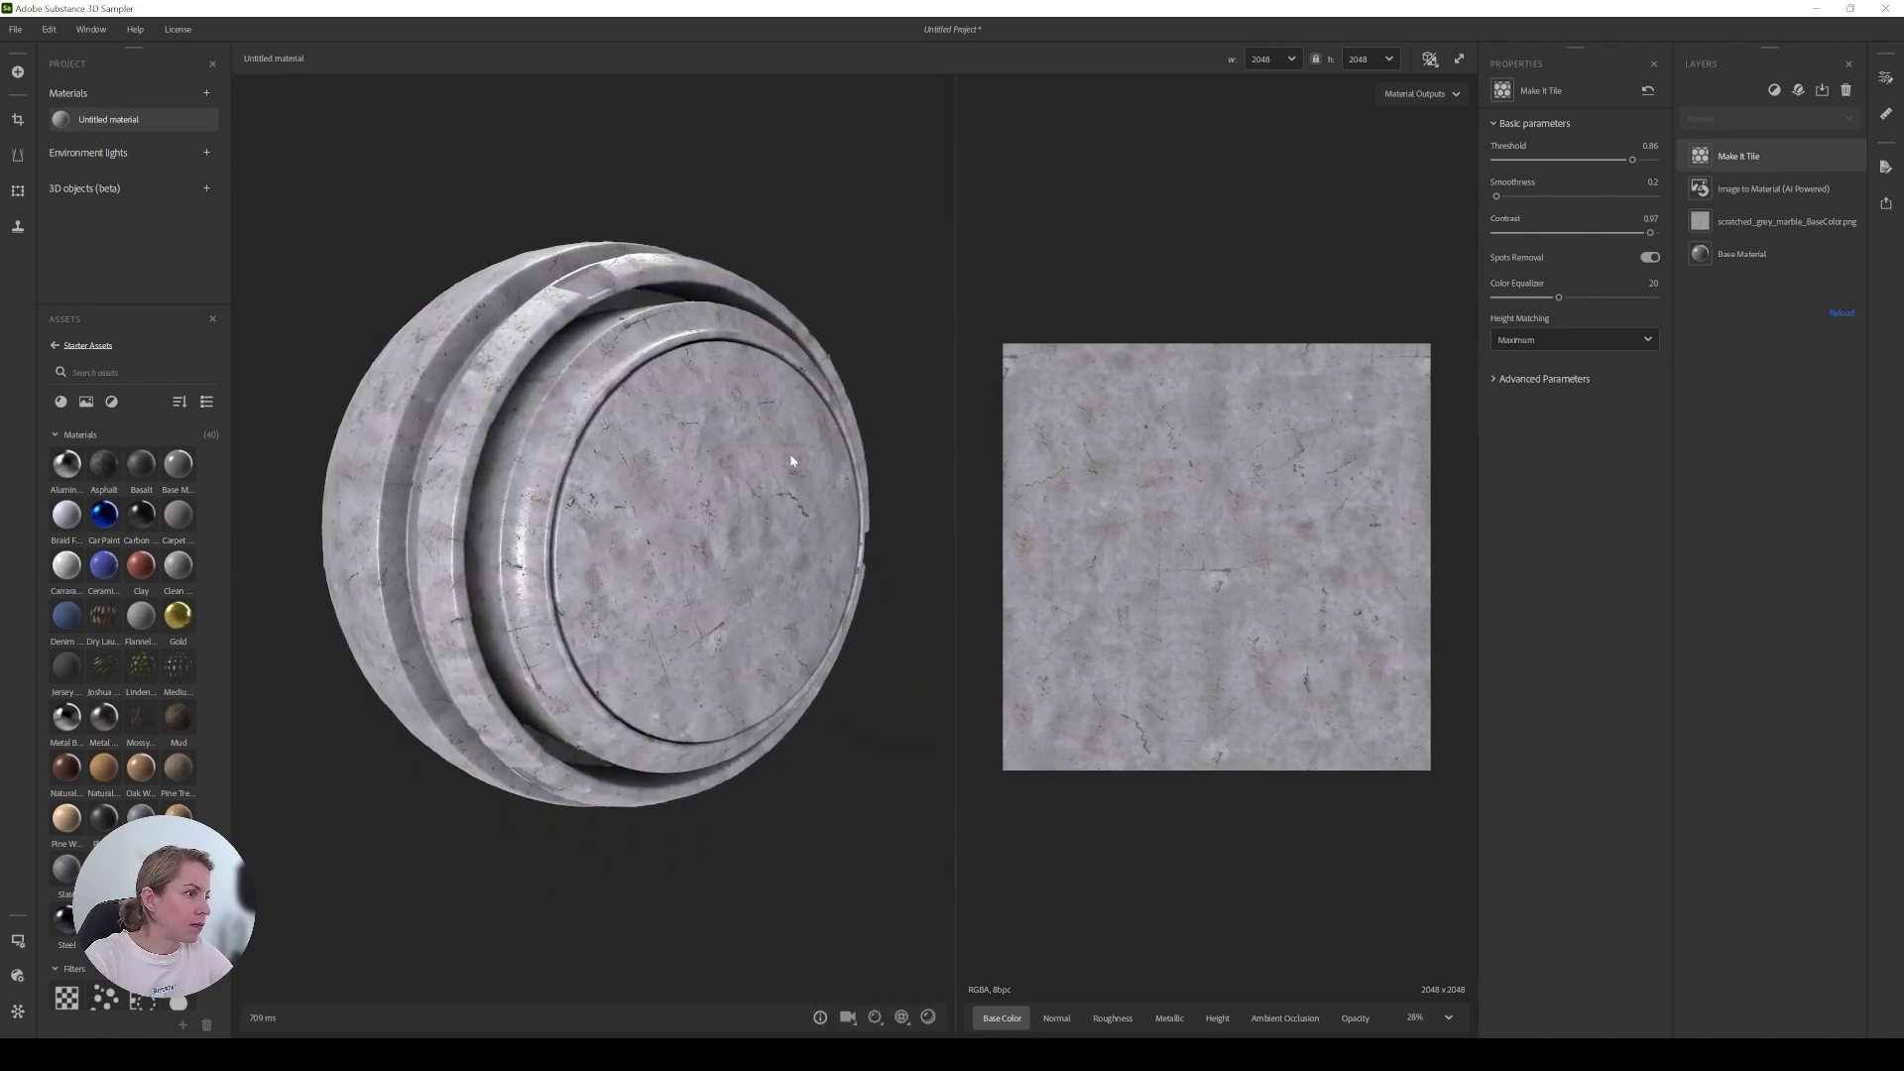
Add a Dirt filter above the Make It Tile layer and inspect its effect on the preview object.
left_click(1774, 90)
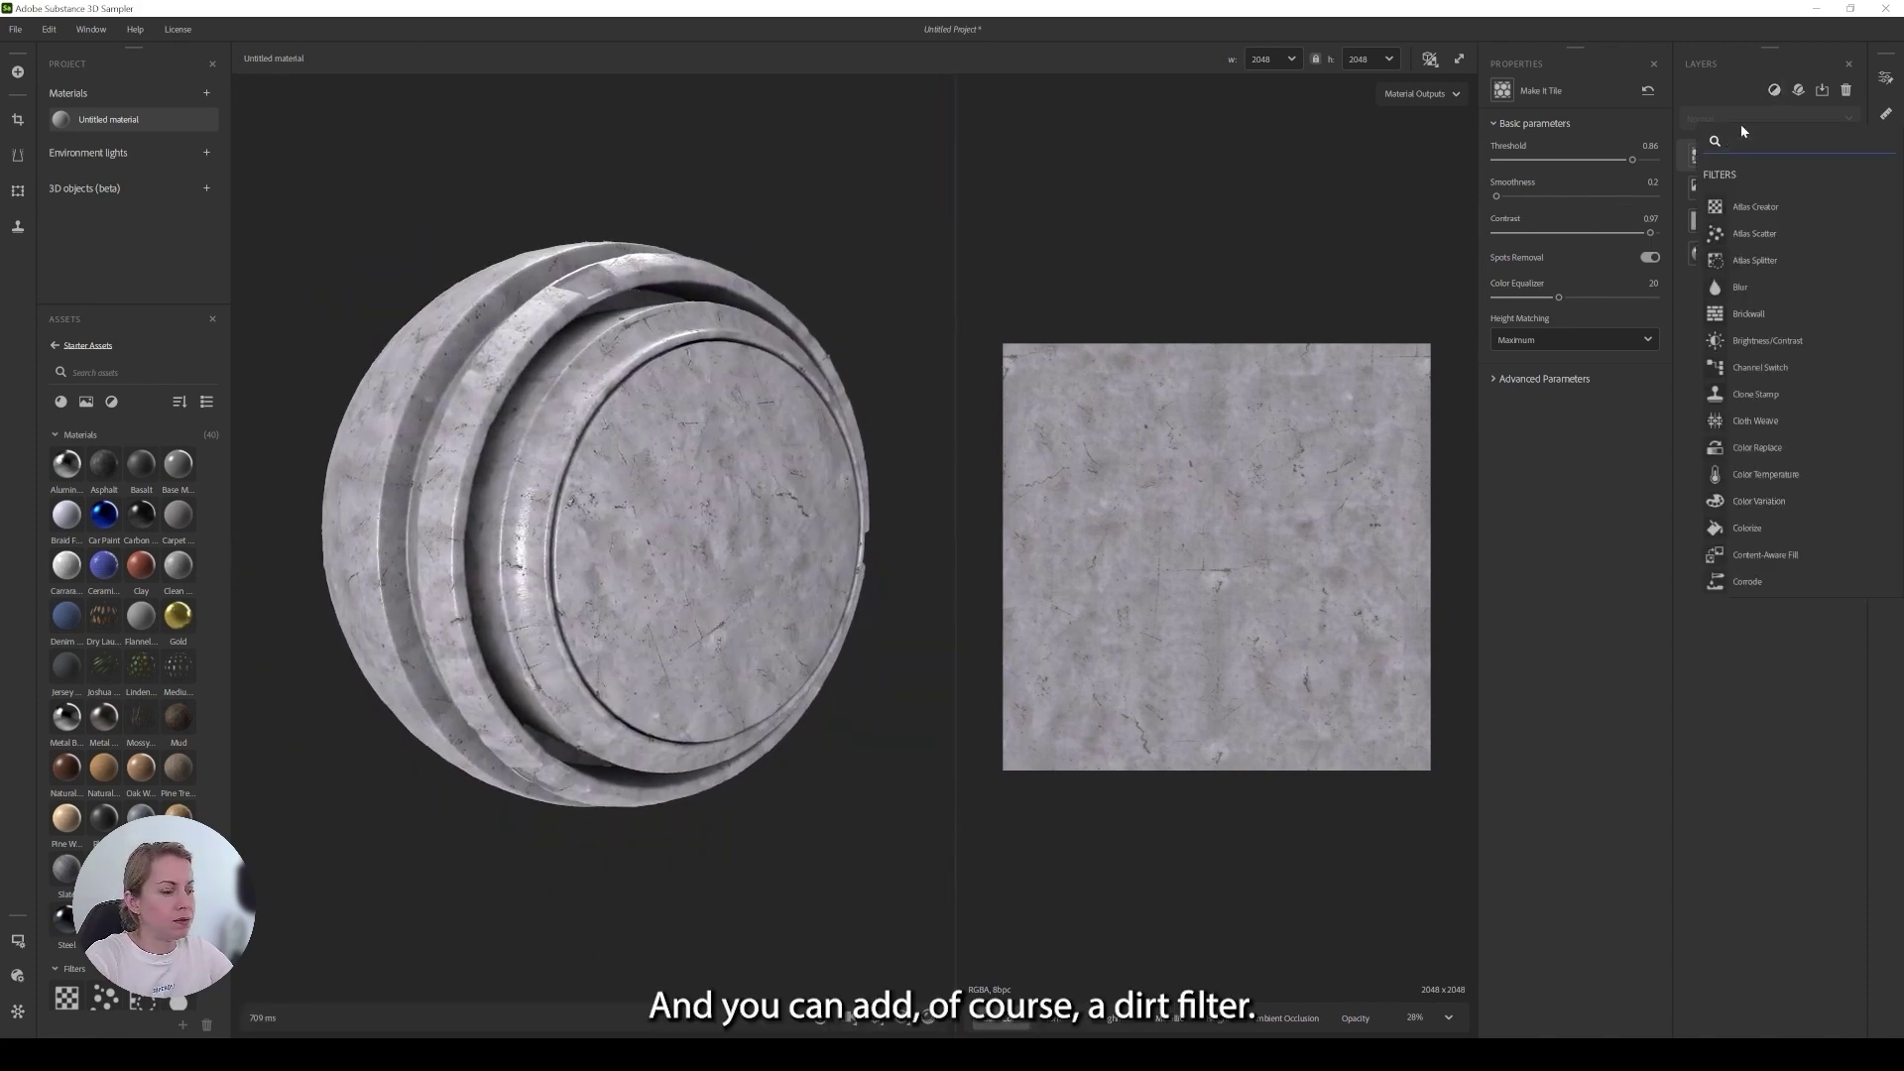
type("dirt")
left_click(1744, 203)
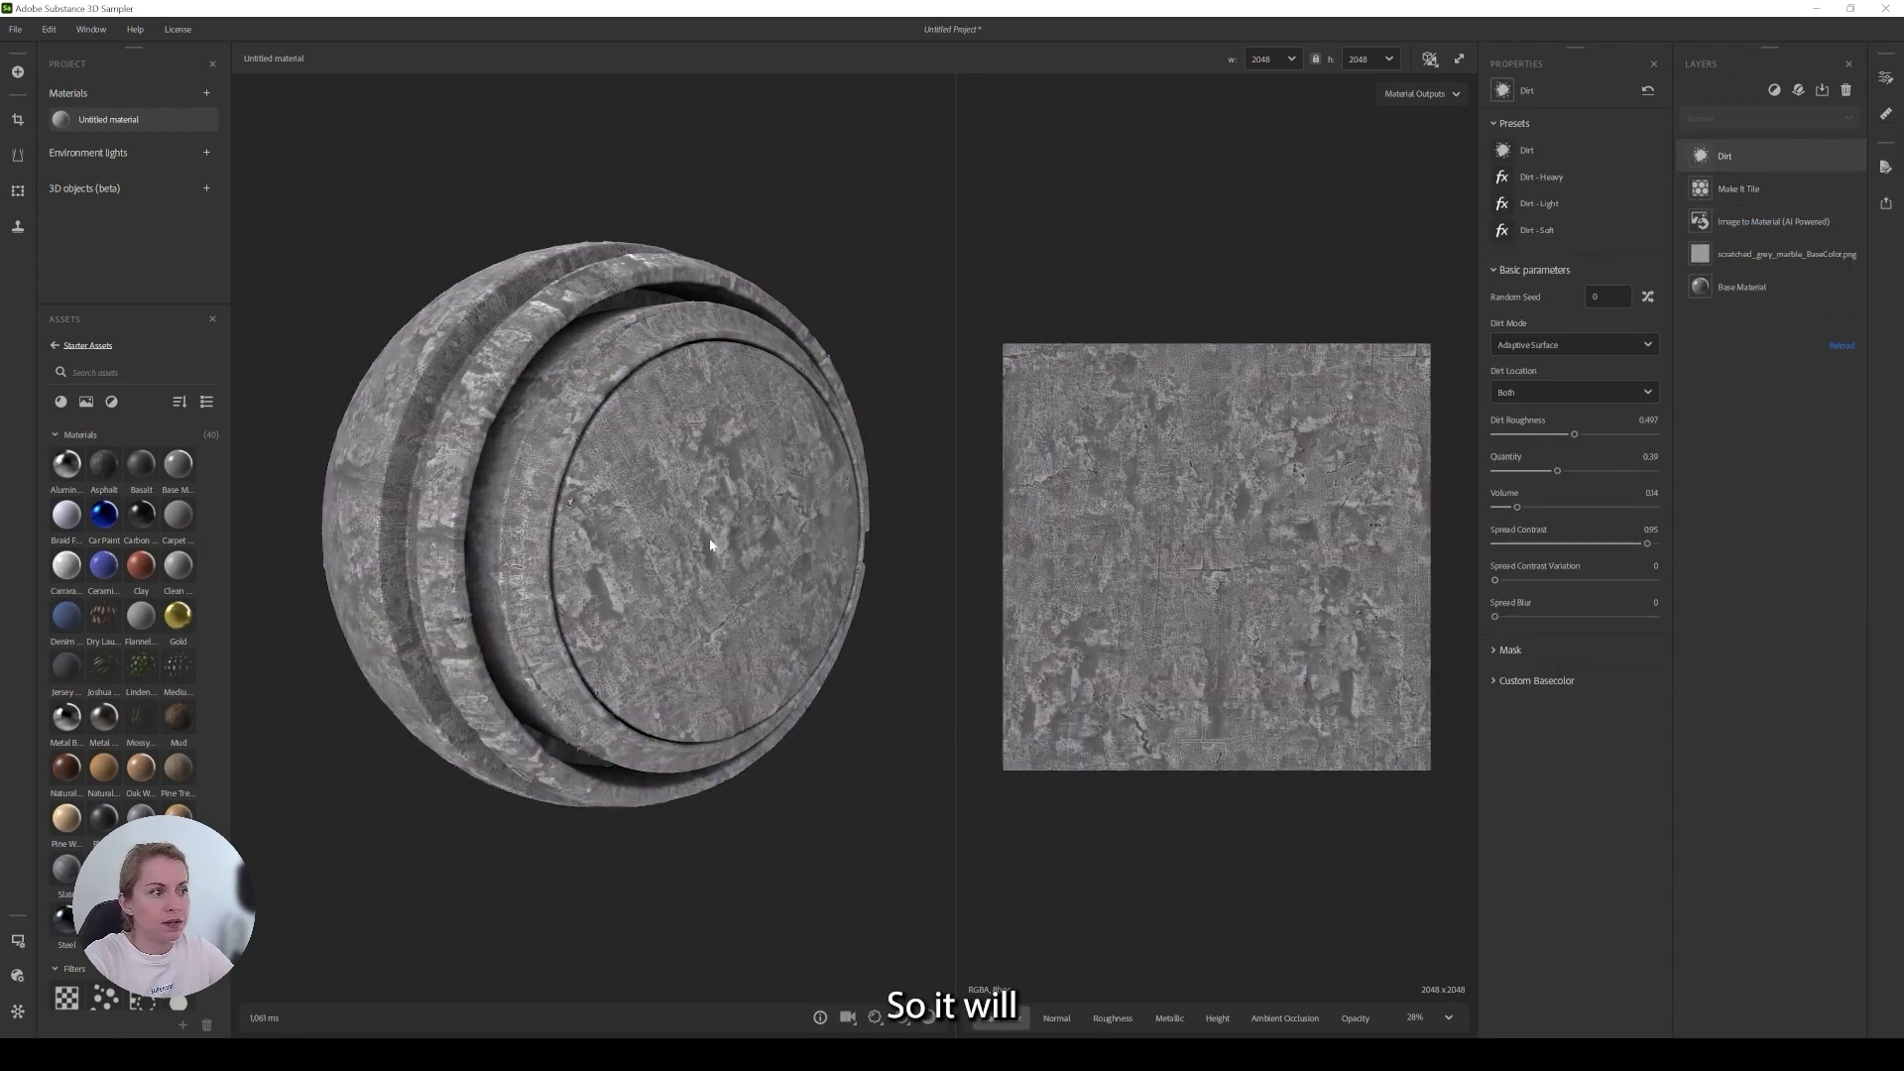
scroll(710, 545, "up", 3)
scroll(657, 478, "up", 3)
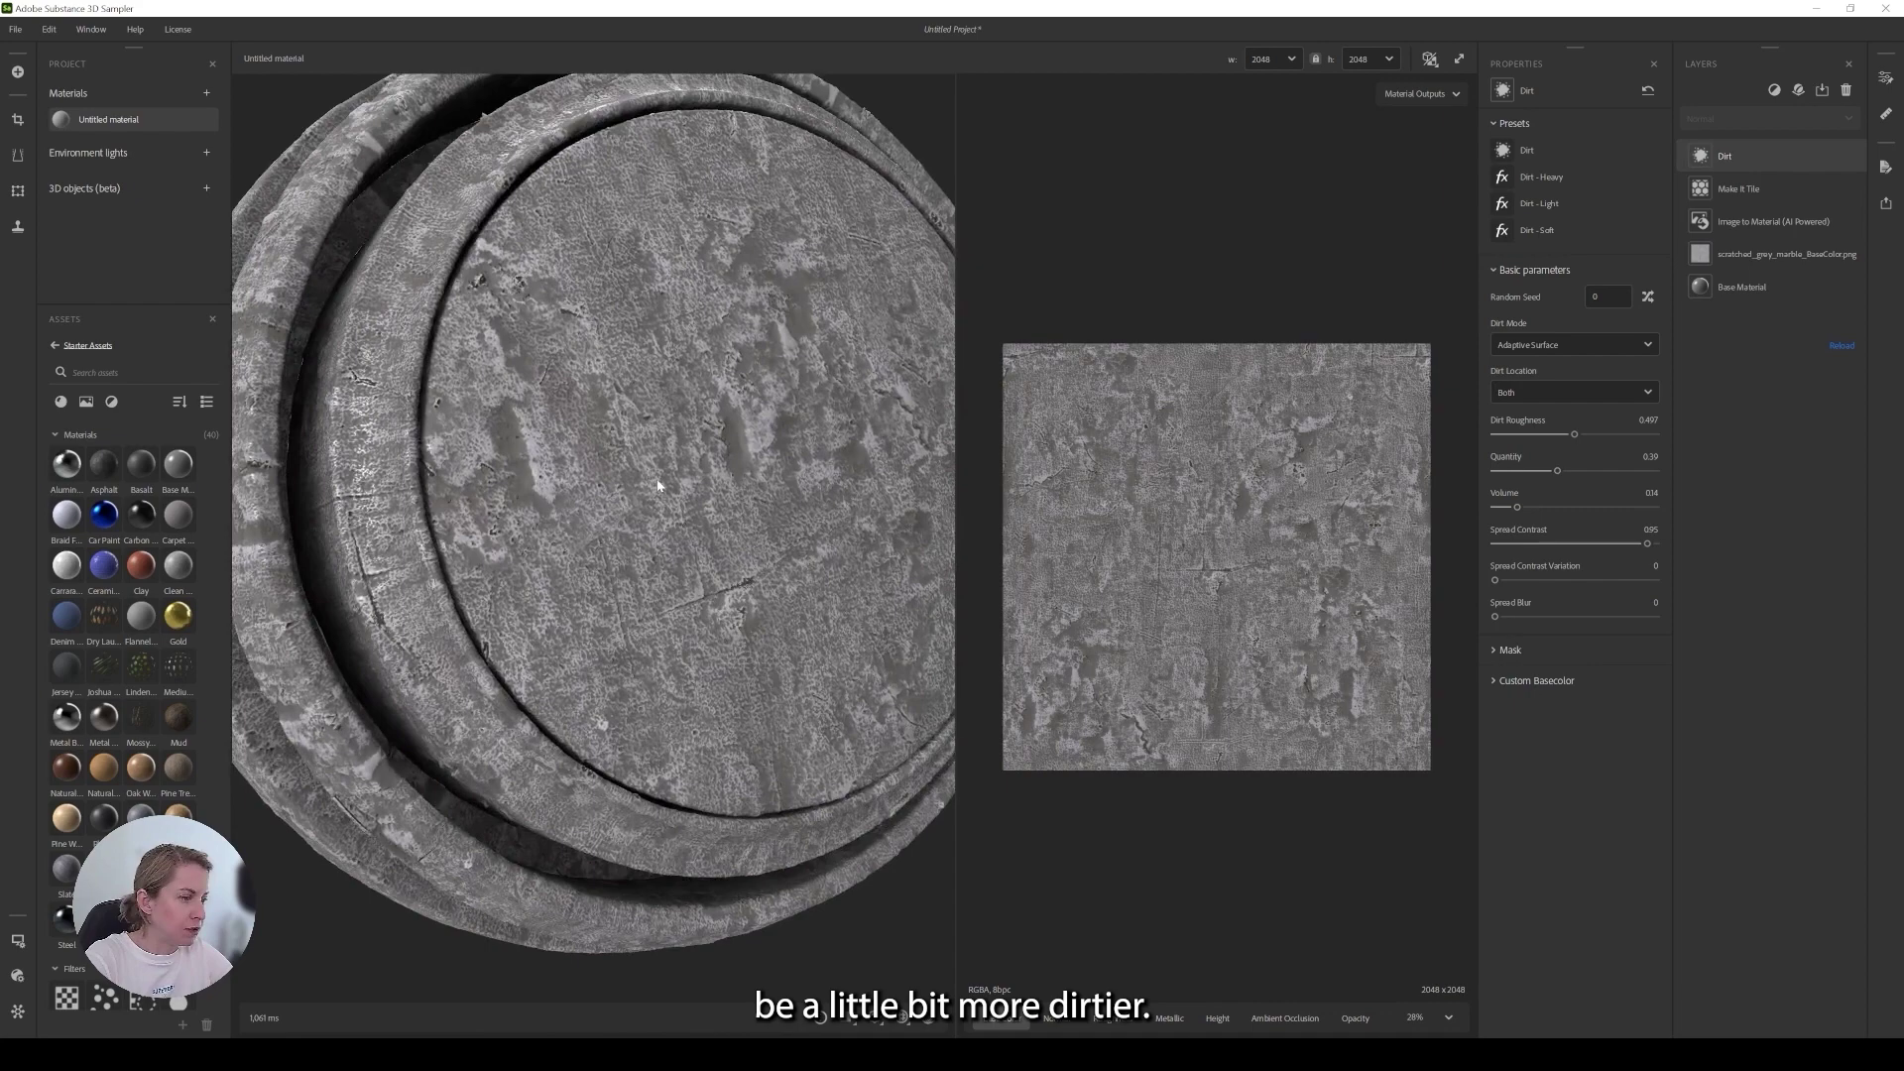
left_click_drag(657, 485, 713, 507)
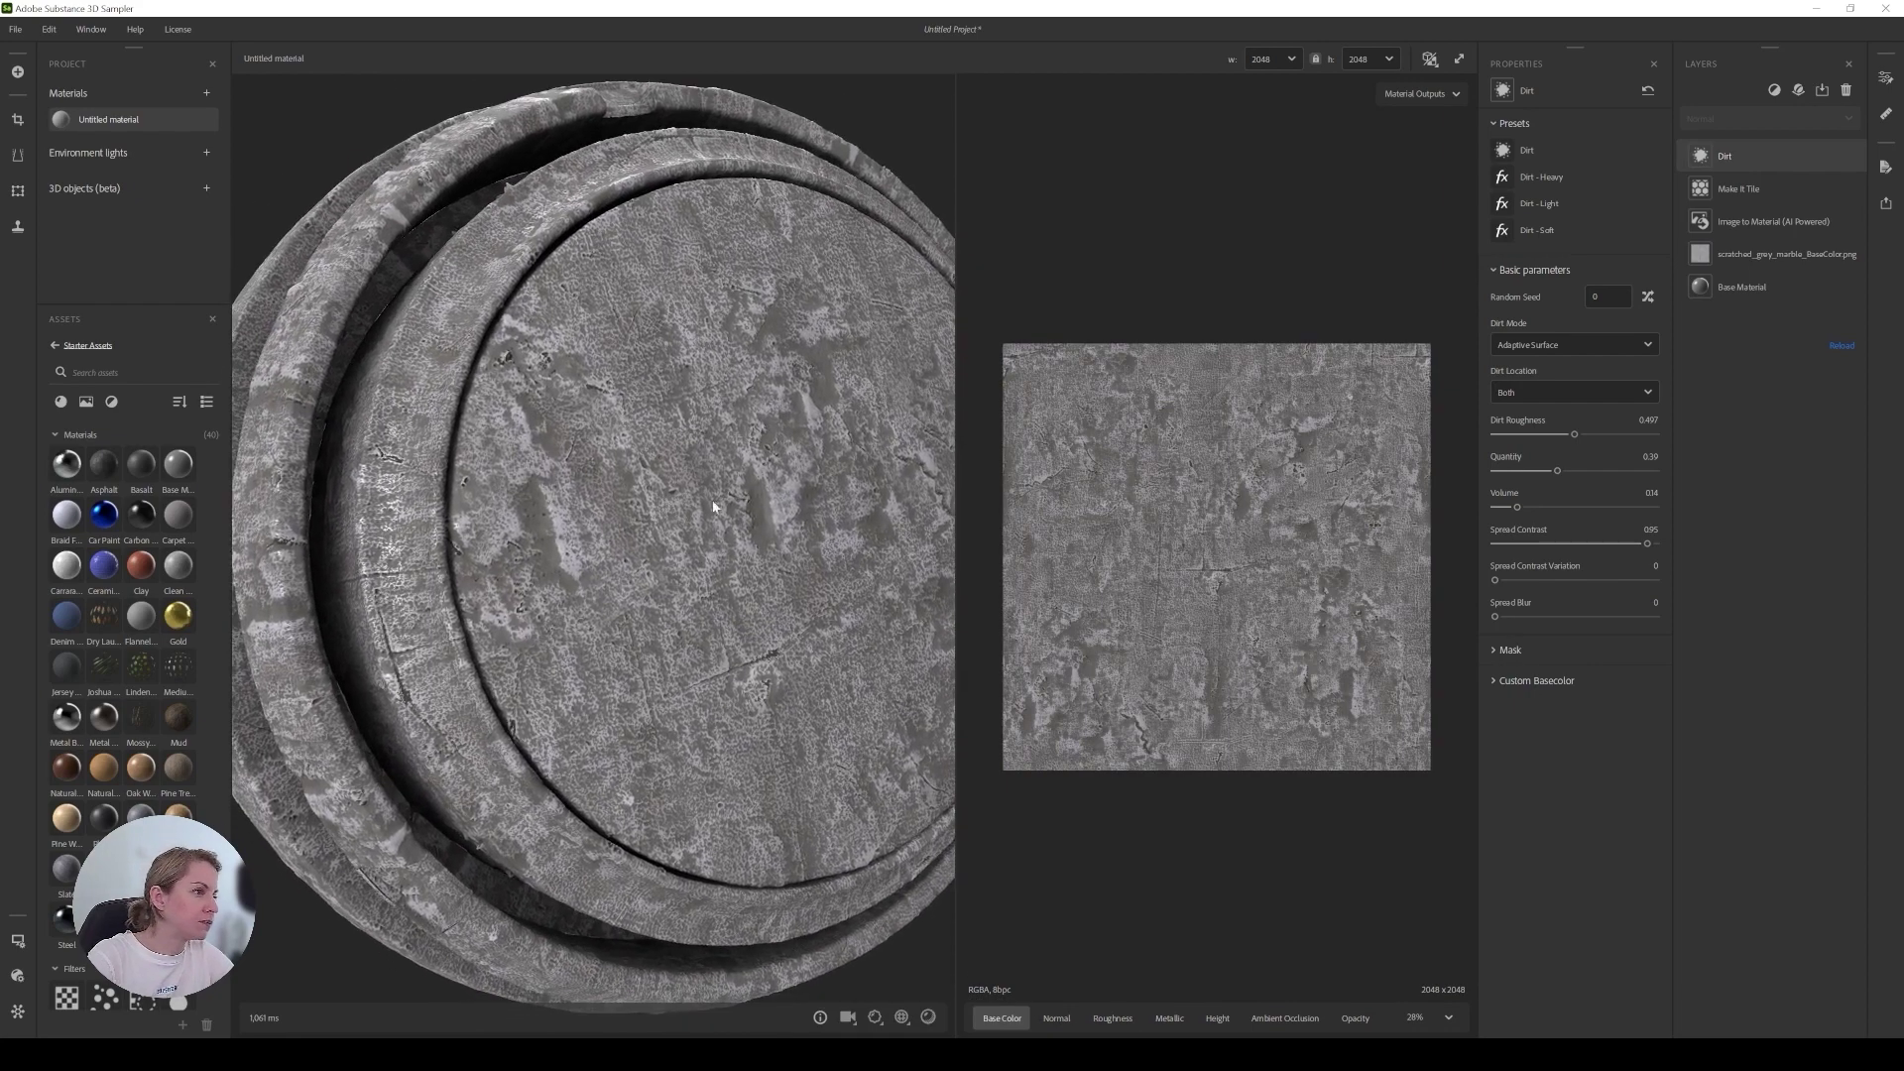
Switch the viewport to the 3D only display and frame the dirty material.
left_click(1430, 59)
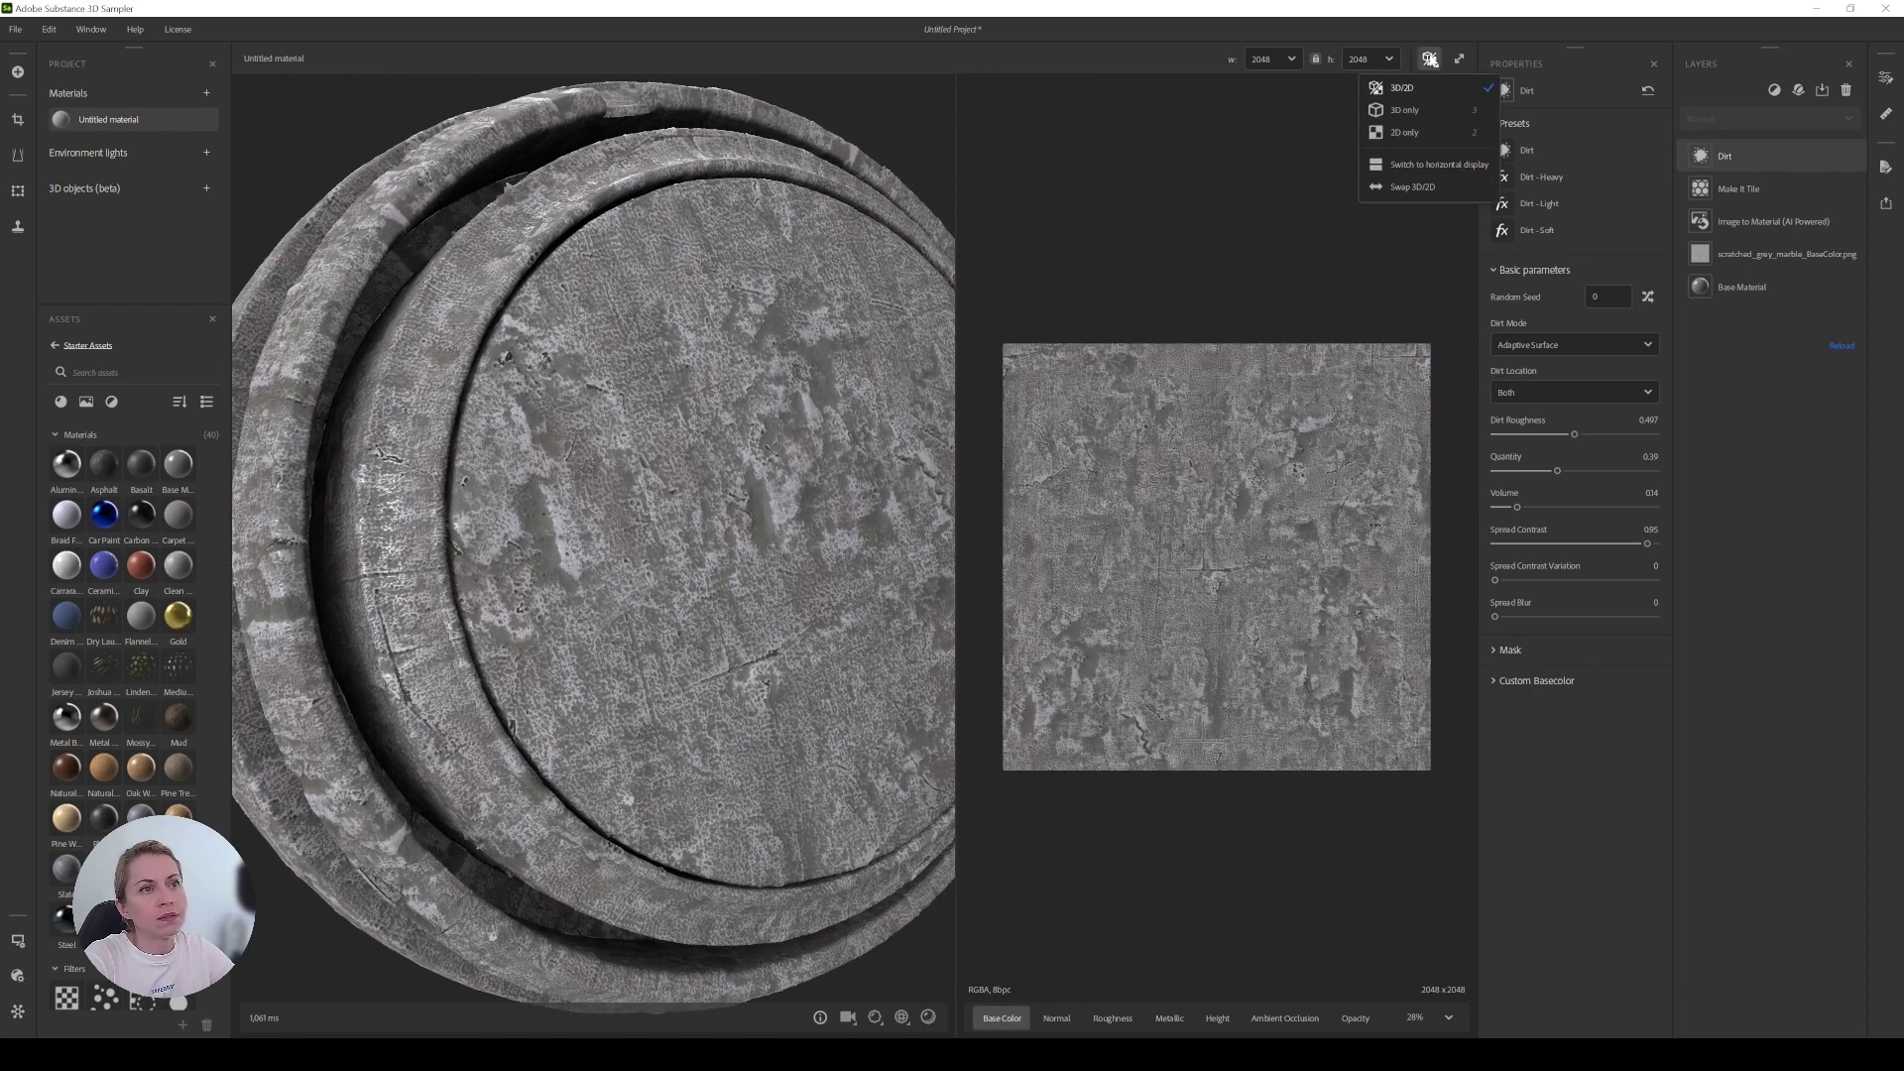
left_click(1398, 105)
scroll(1035, 428, "down", 4)
mouse_move(897, 443)
left_mouse_down()
mouse_move(942, 474)
mouse_move(920, 471)
left_mouse_up()
scroll(919, 471, "up", 3)
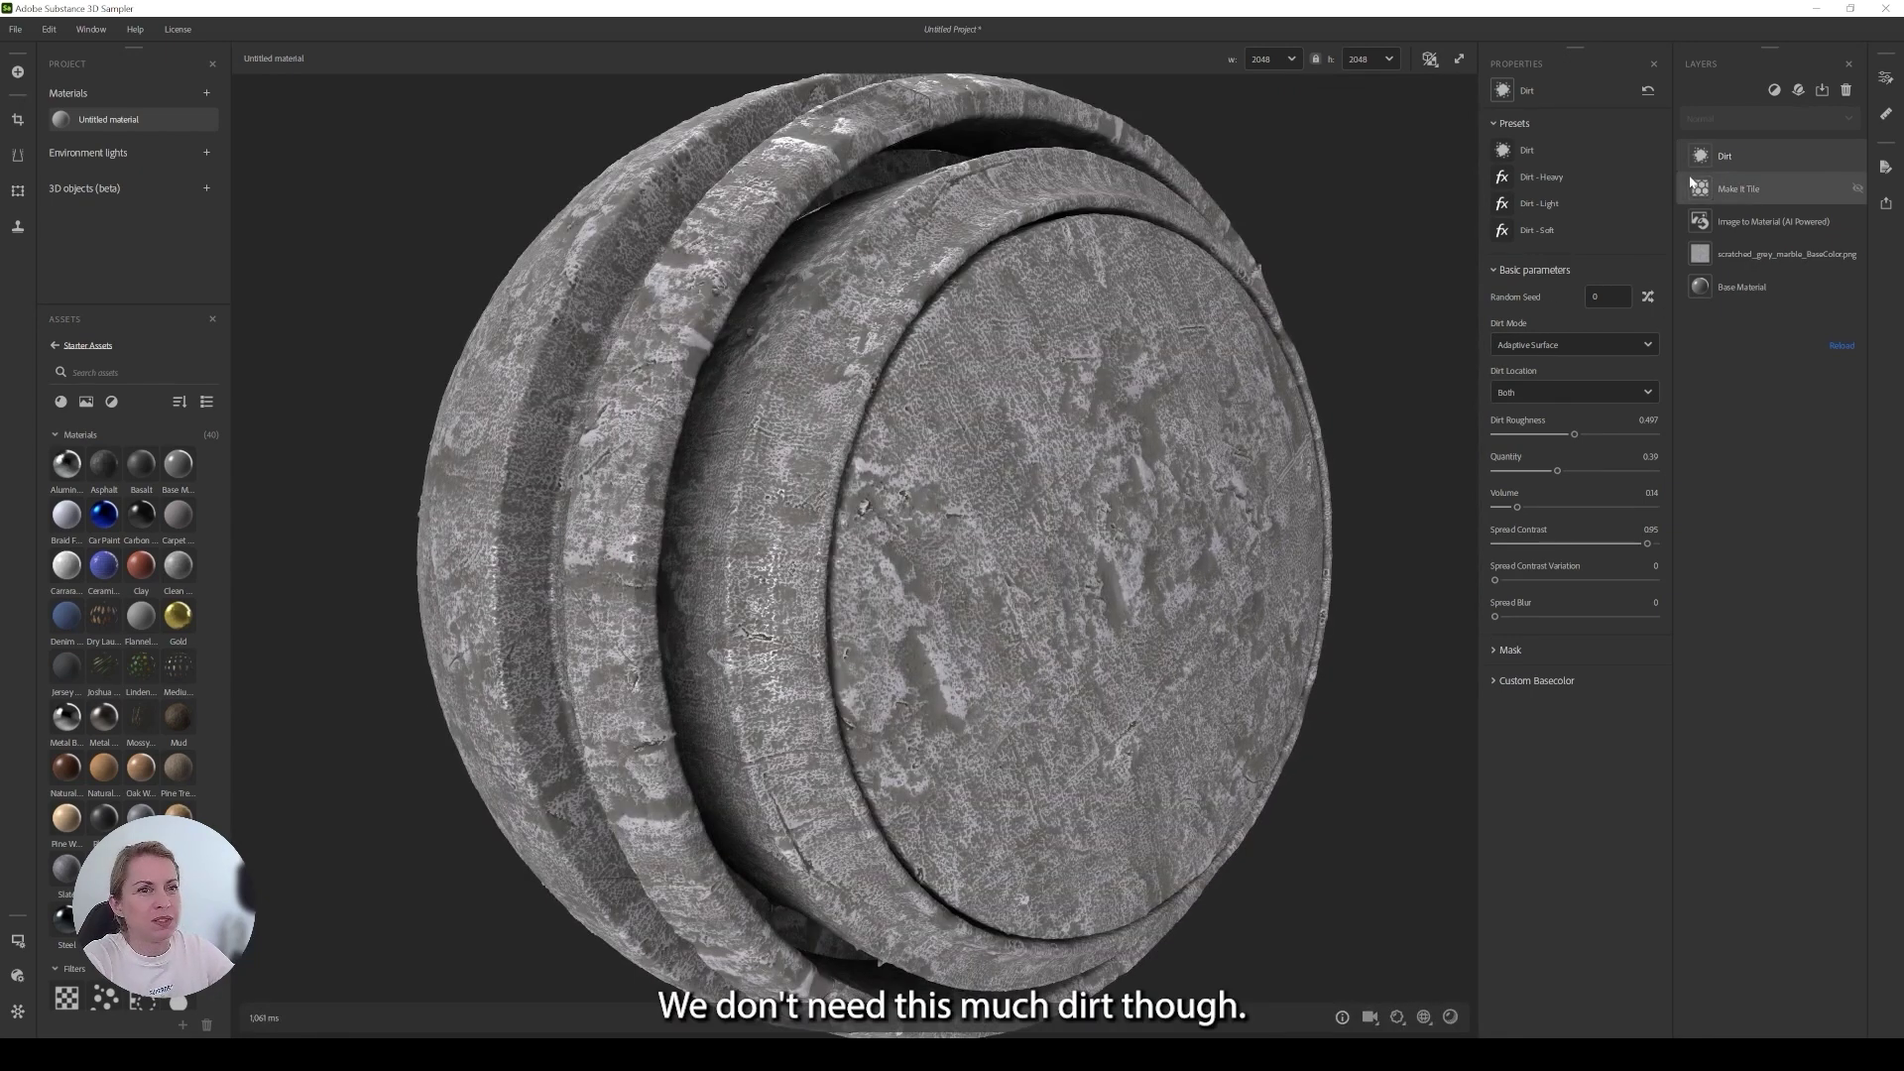
Reduce the Dirt filter's Quantity to 0.26 and check the surface.
left_click_drag(1557, 471, 1531, 474)
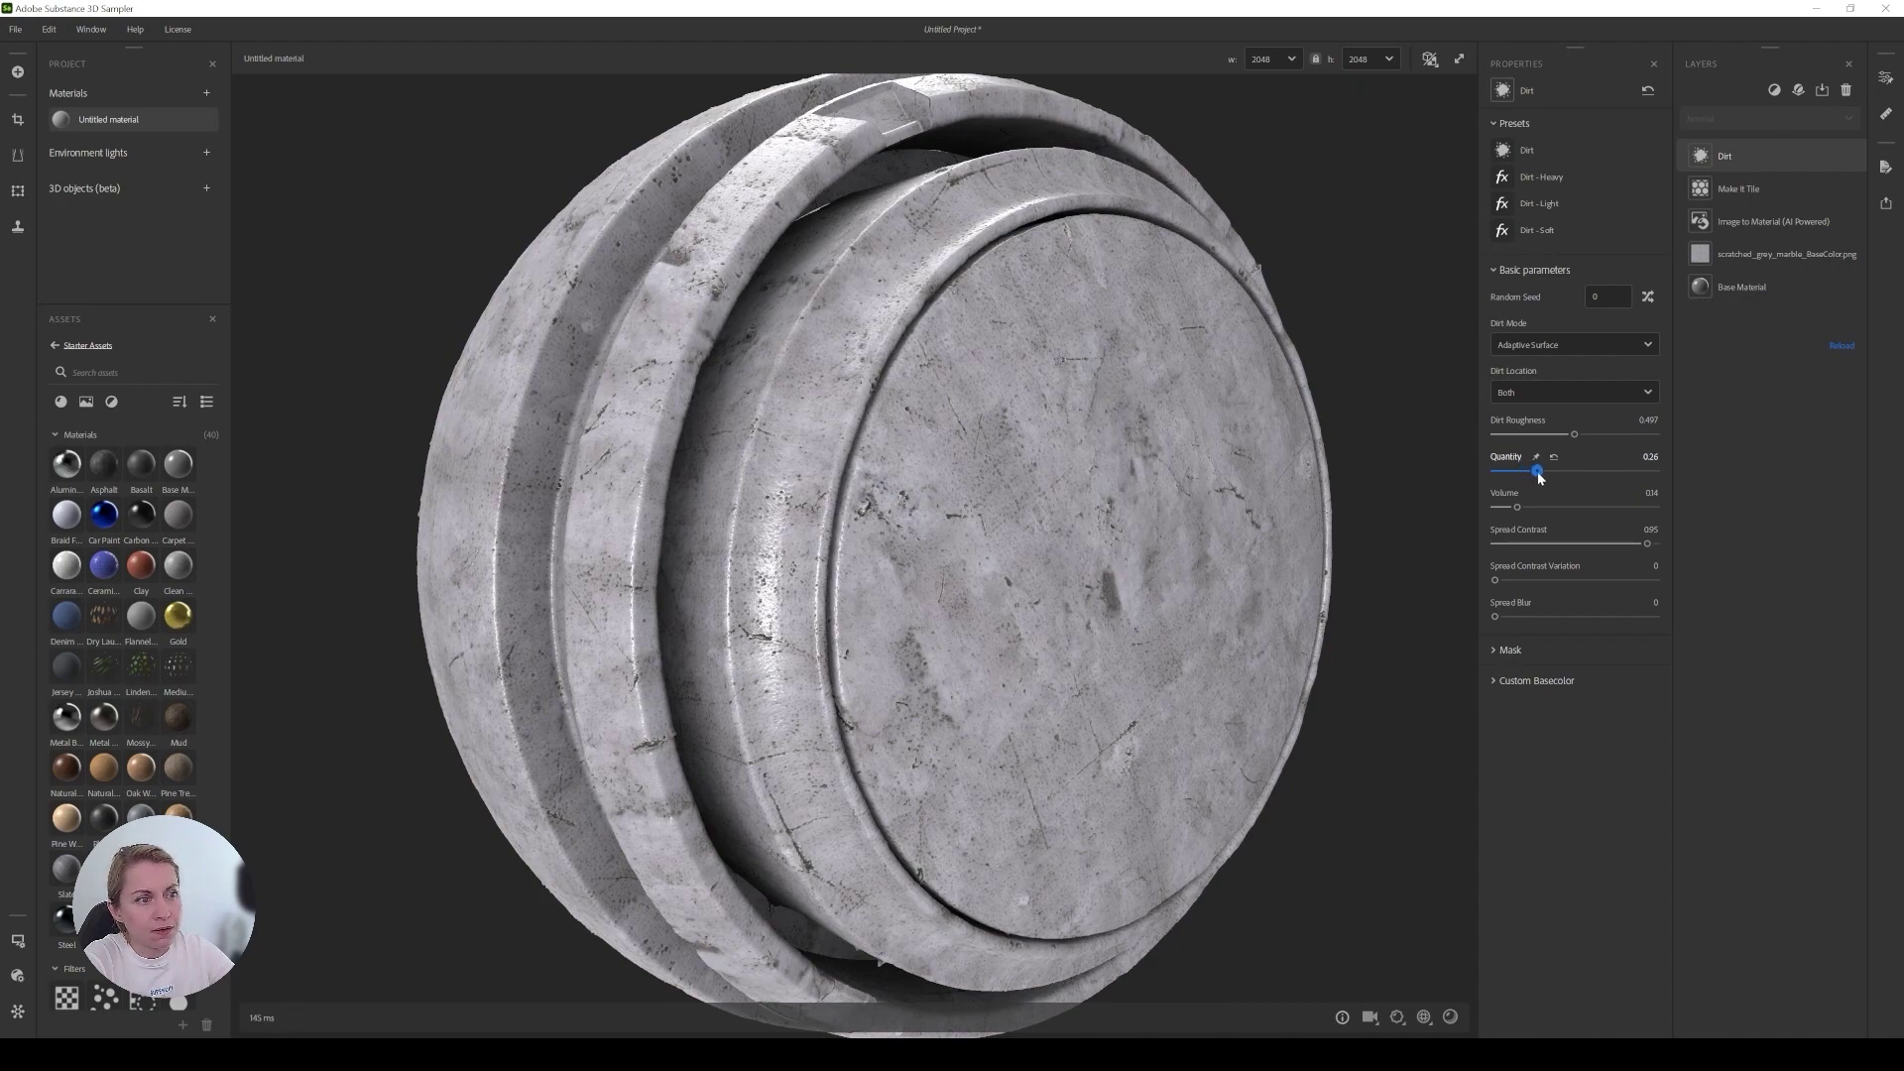
left_click(1538, 473)
left_click_drag(1080, 486, 1083, 468)
scroll(1083, 468, "down", 2)
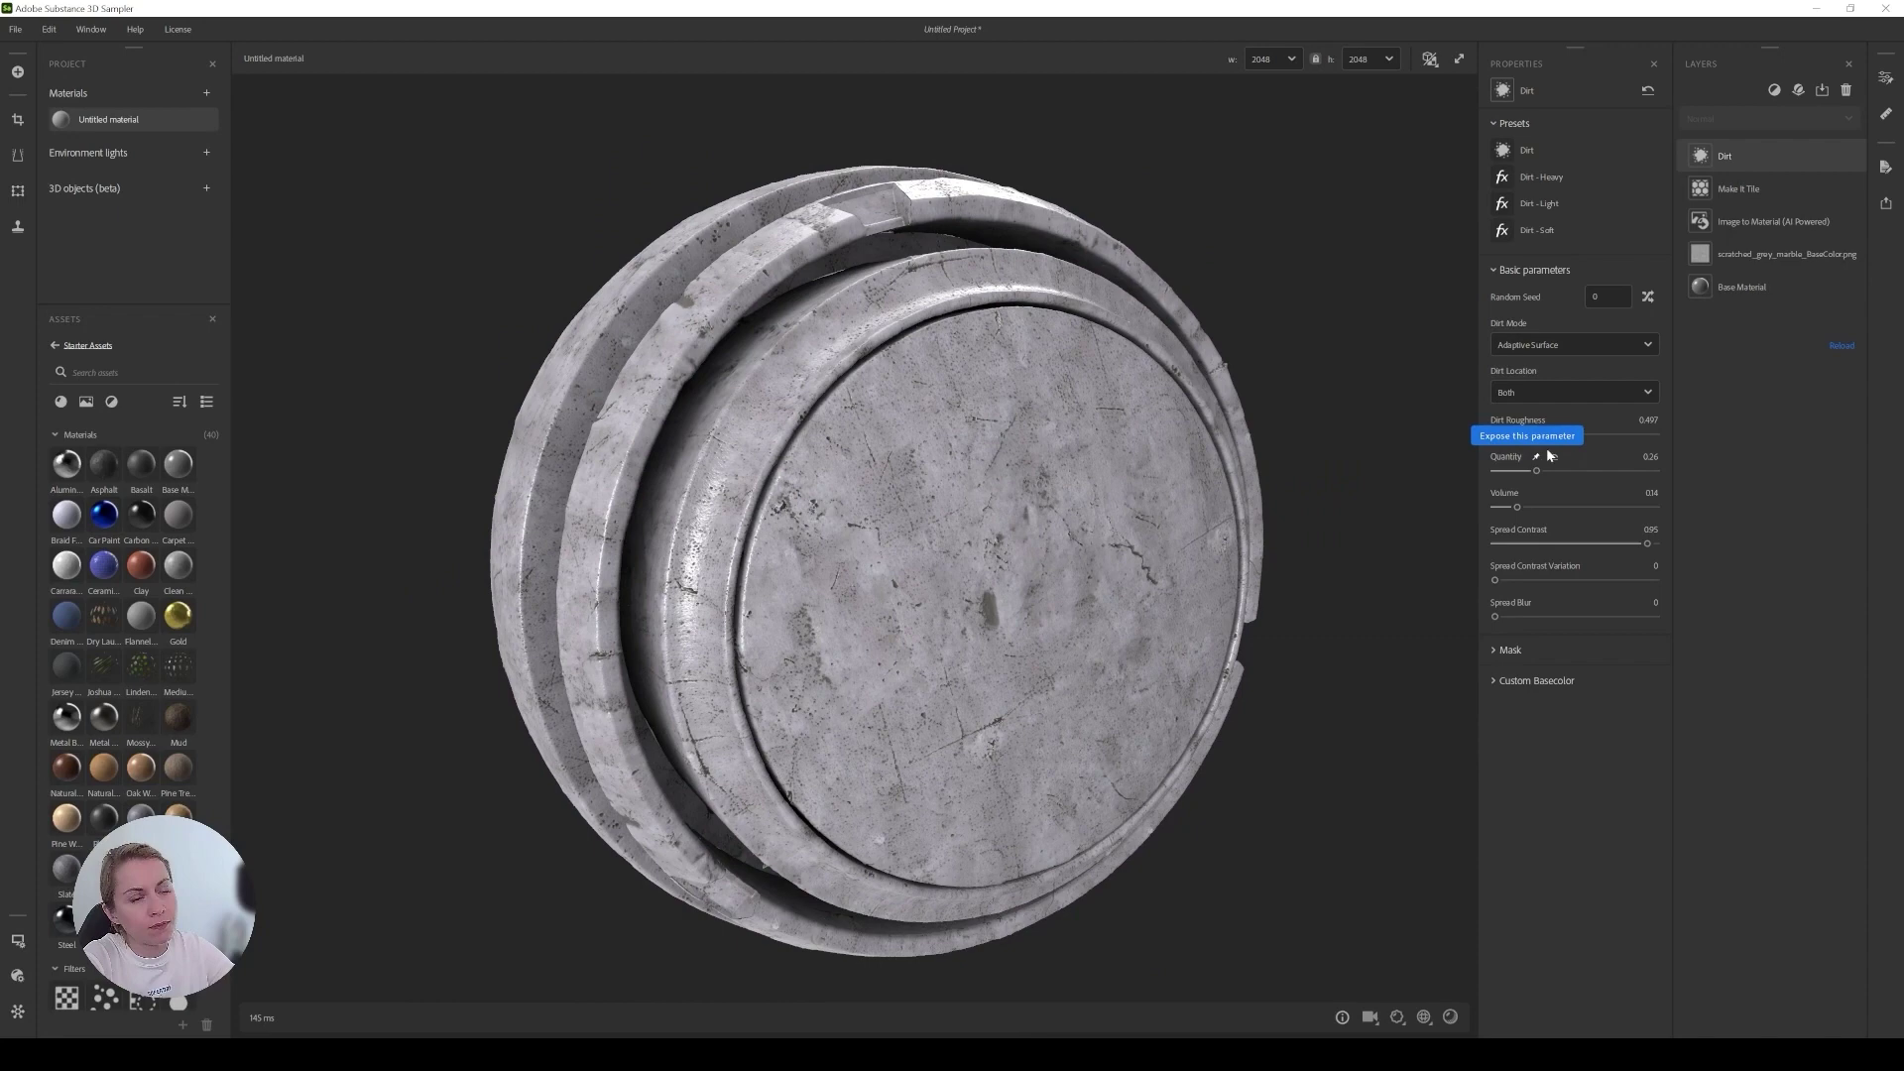
Add a Cracks filter on top of the Dirt layer and inspect the cracks up close.
left_click(1775, 90)
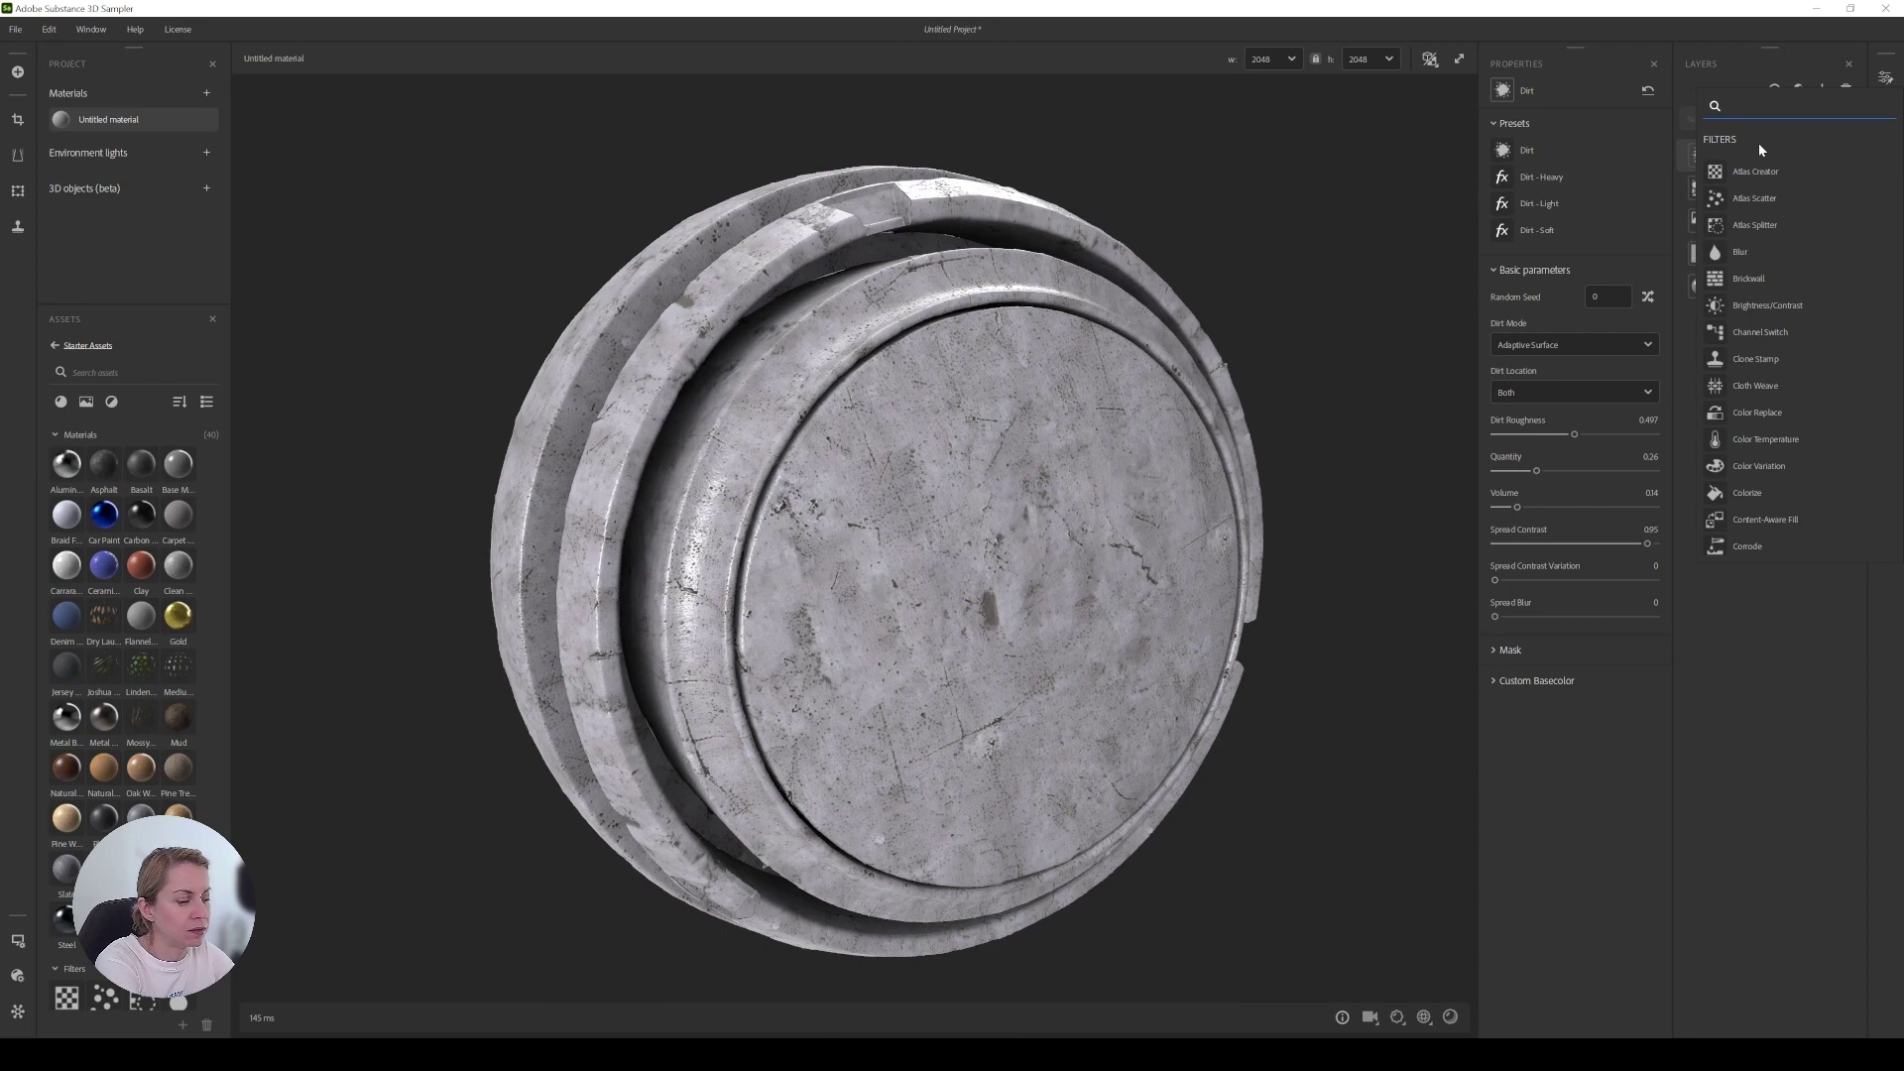
type("cra")
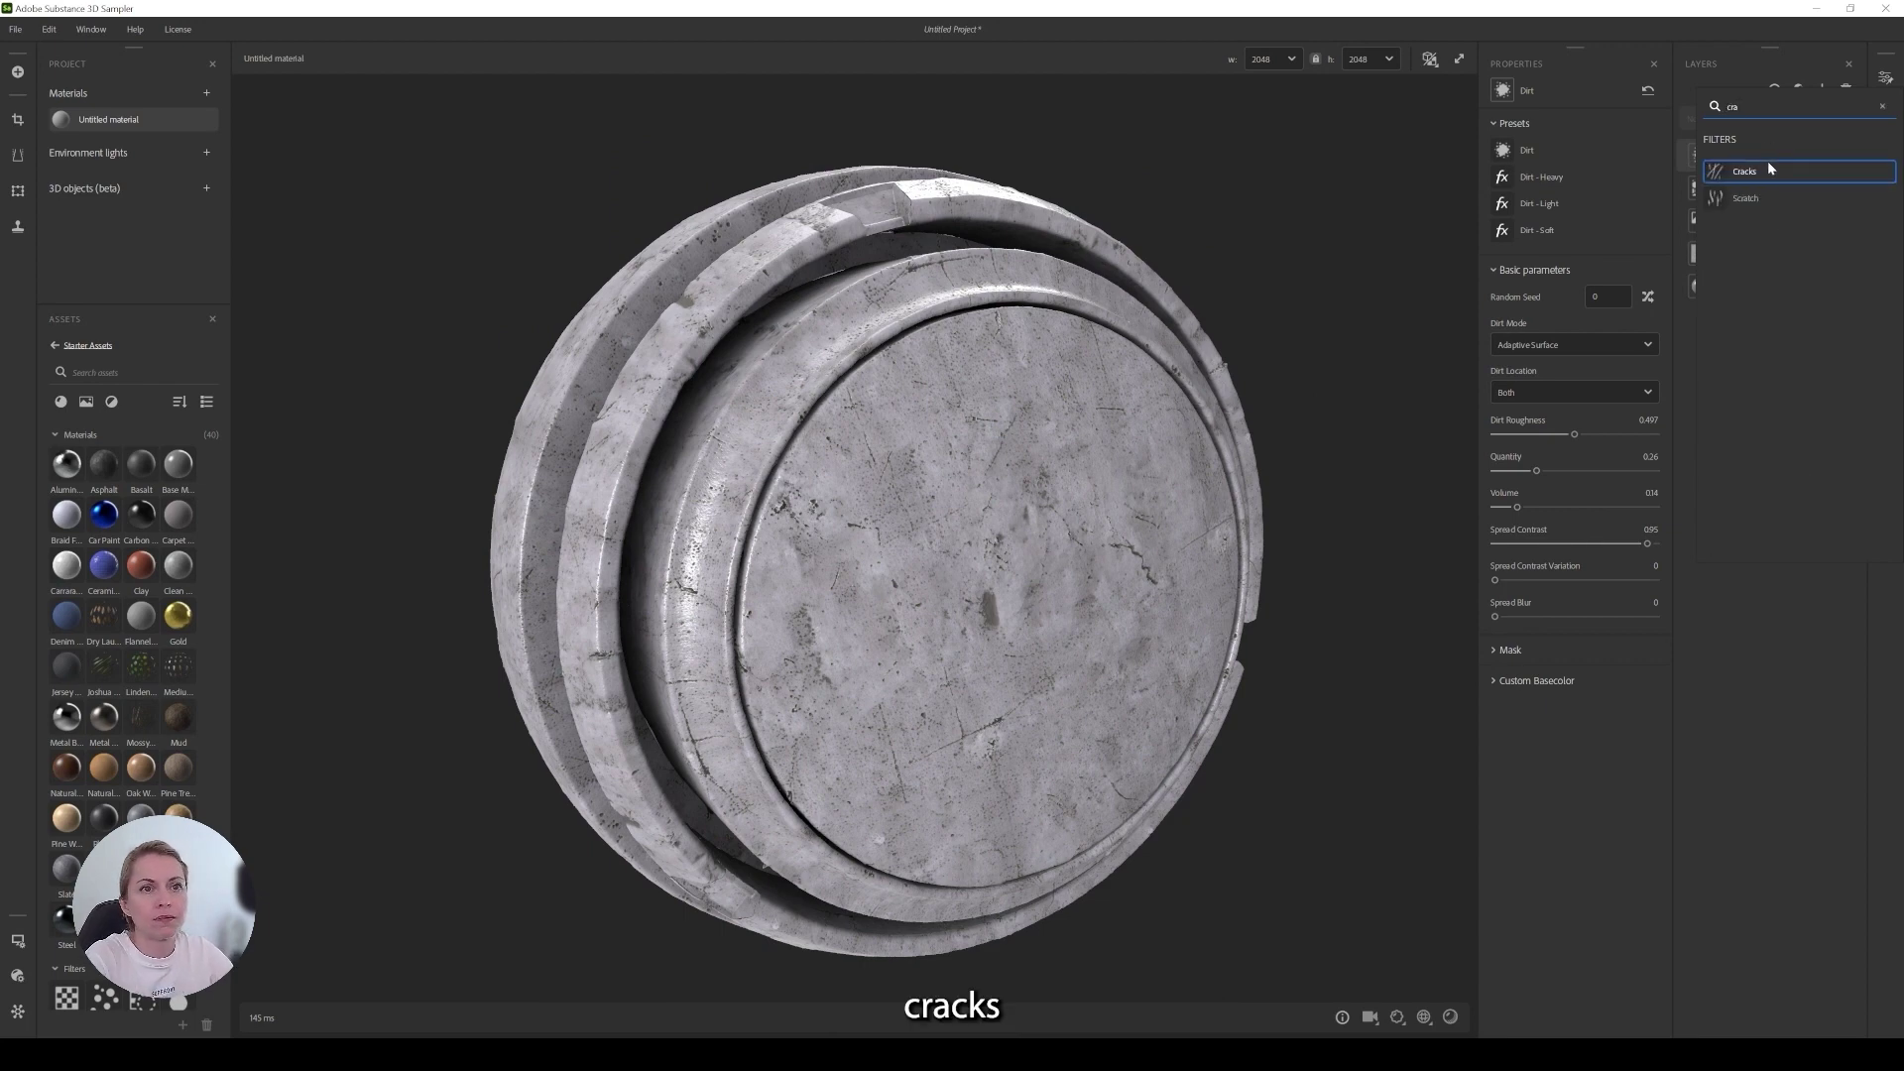
left_click(1769, 169)
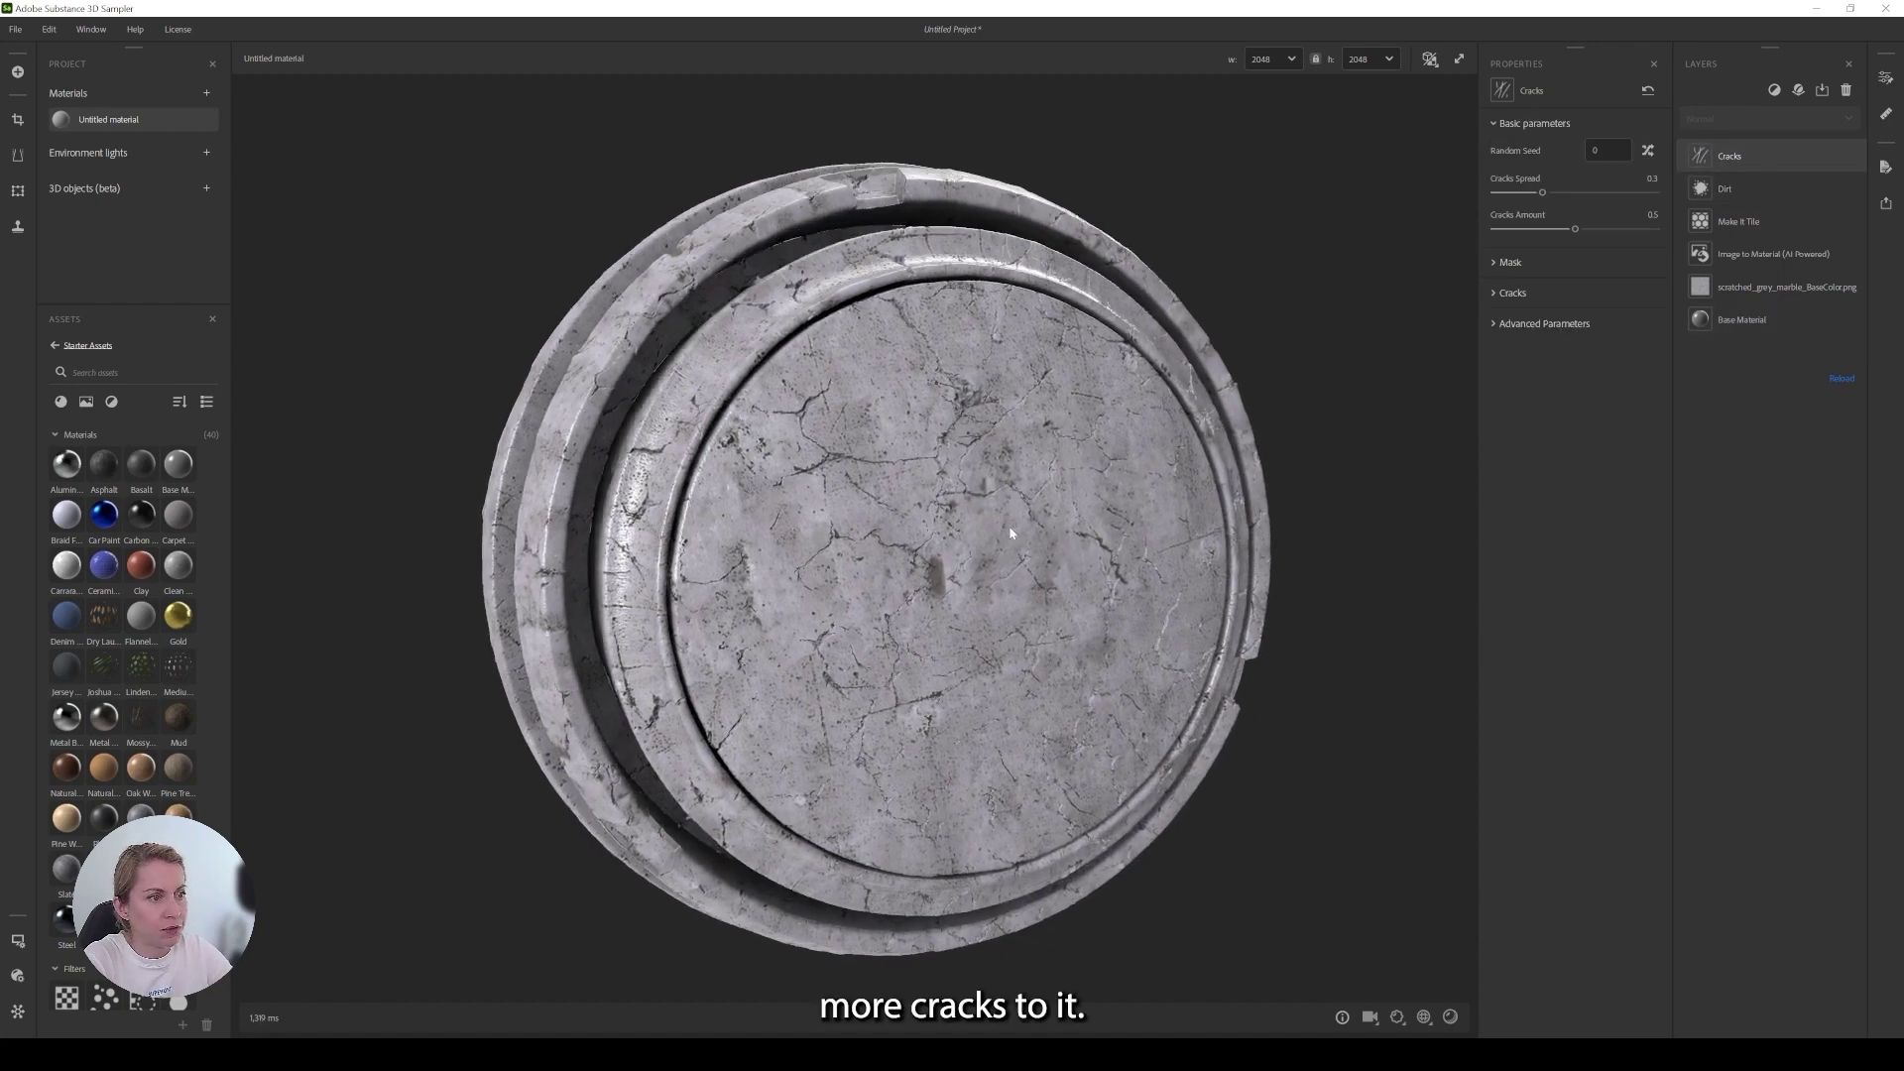
scroll(1009, 526, "up", 3)
scroll(1010, 528, "up", 3)
left_click_drag(1009, 526, 1033, 528)
Move the Cracks layer beneath the Dirt layer so the dirt settles in the cracks.
left_click_drag(1760, 158, 1754, 199)
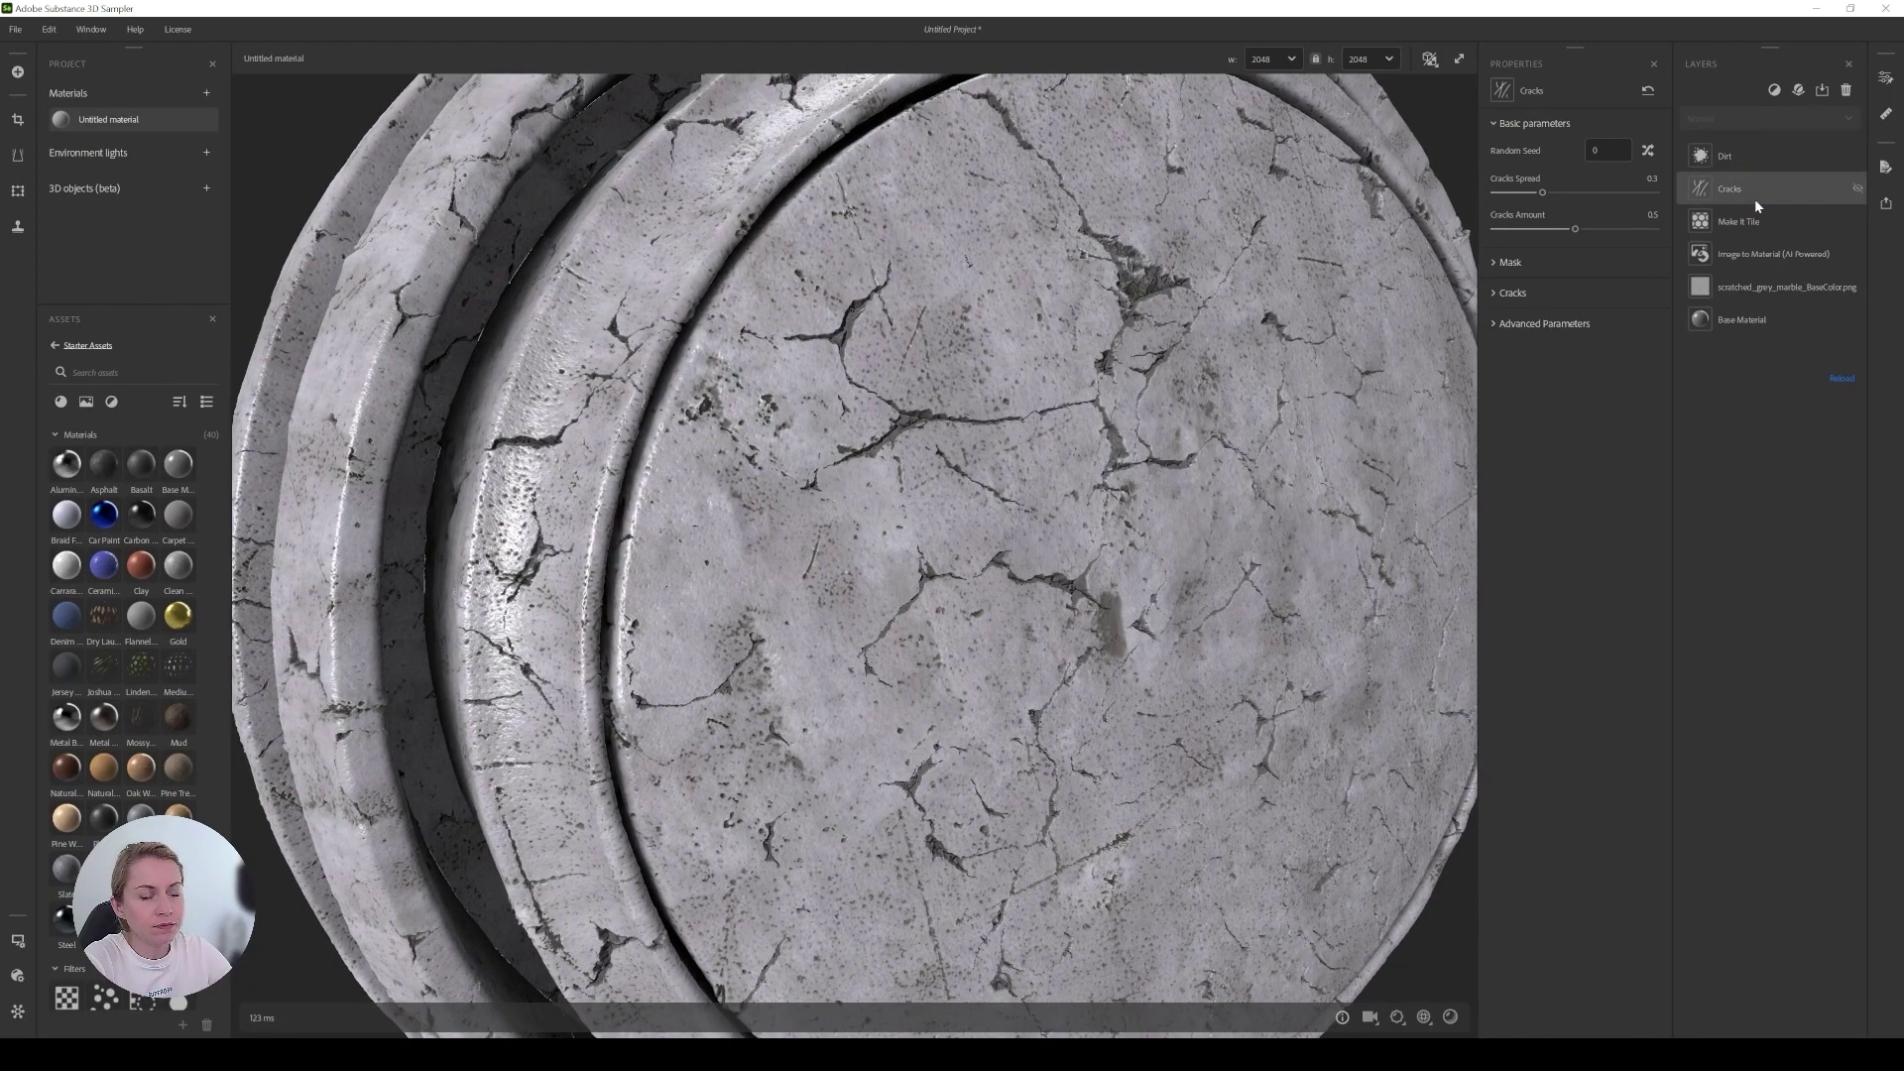
left_click_drag(1054, 476, 1023, 480)
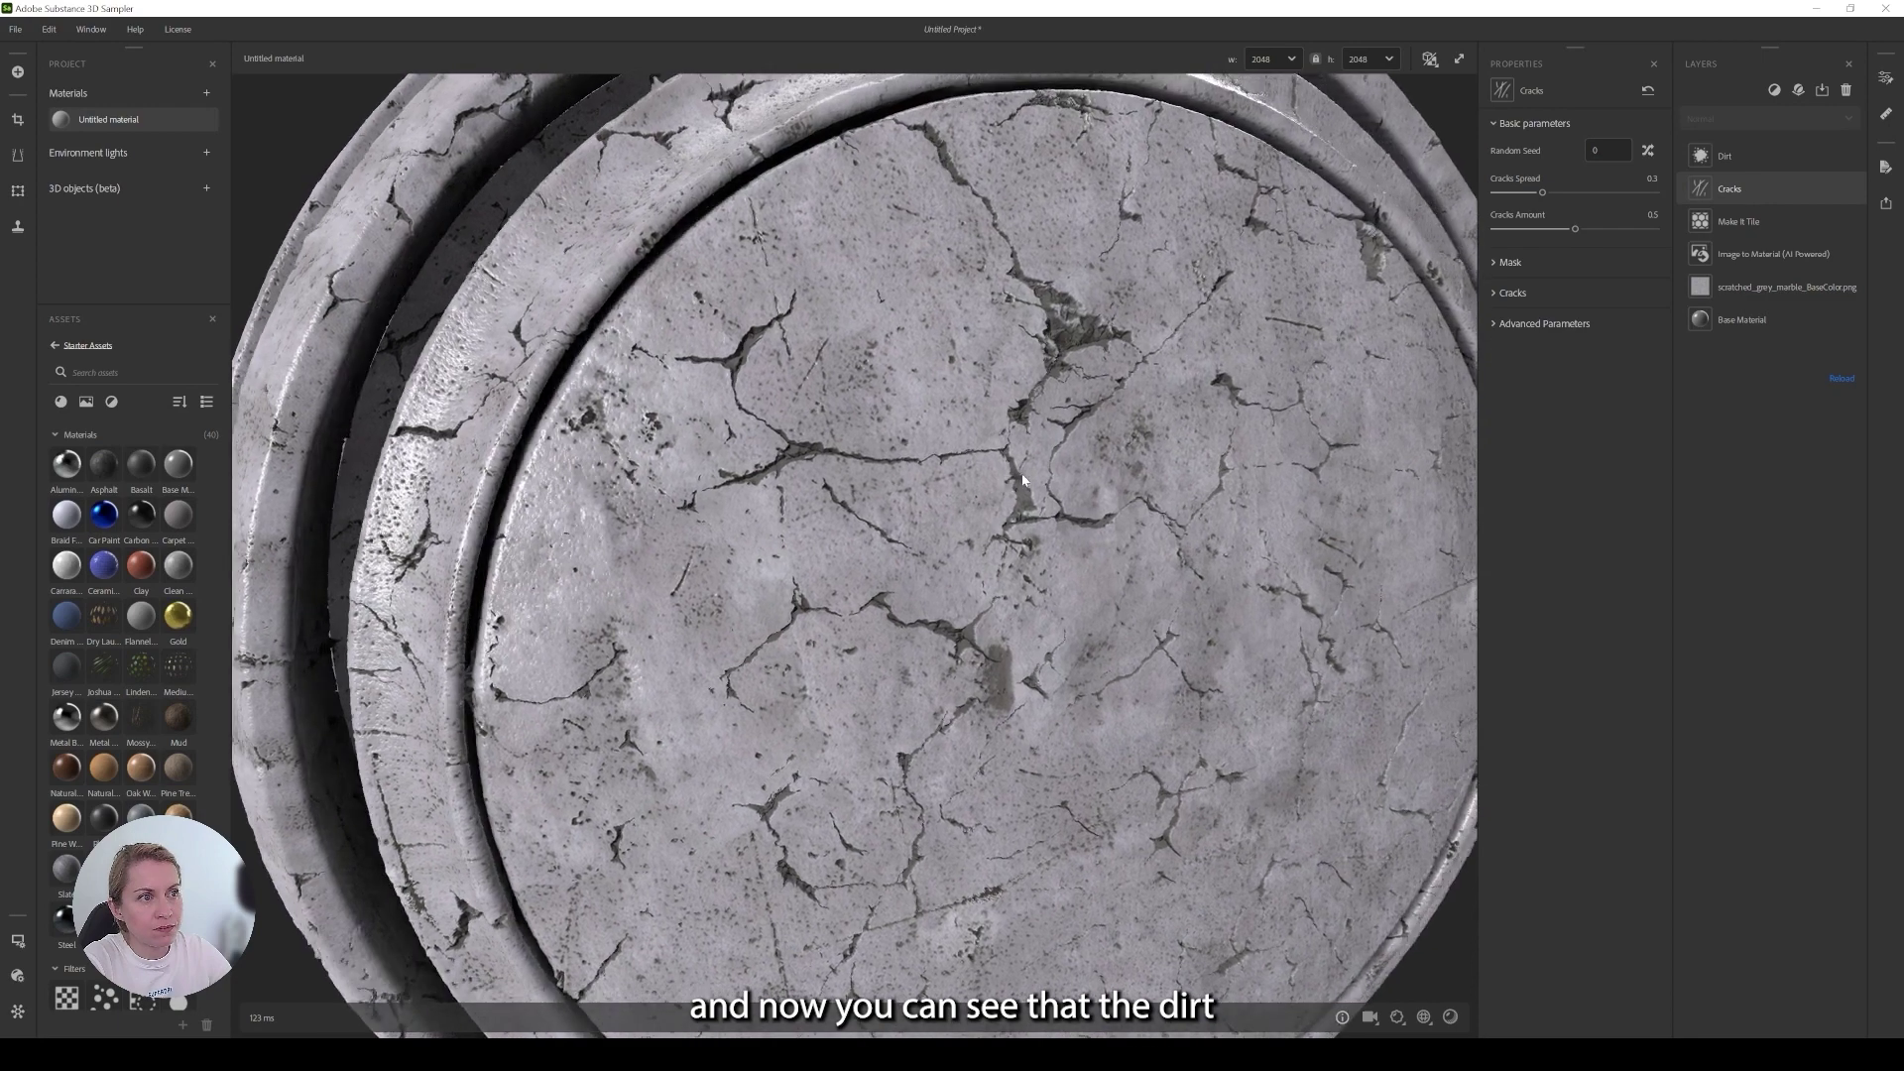
scroll(983, 396, "down", 3)
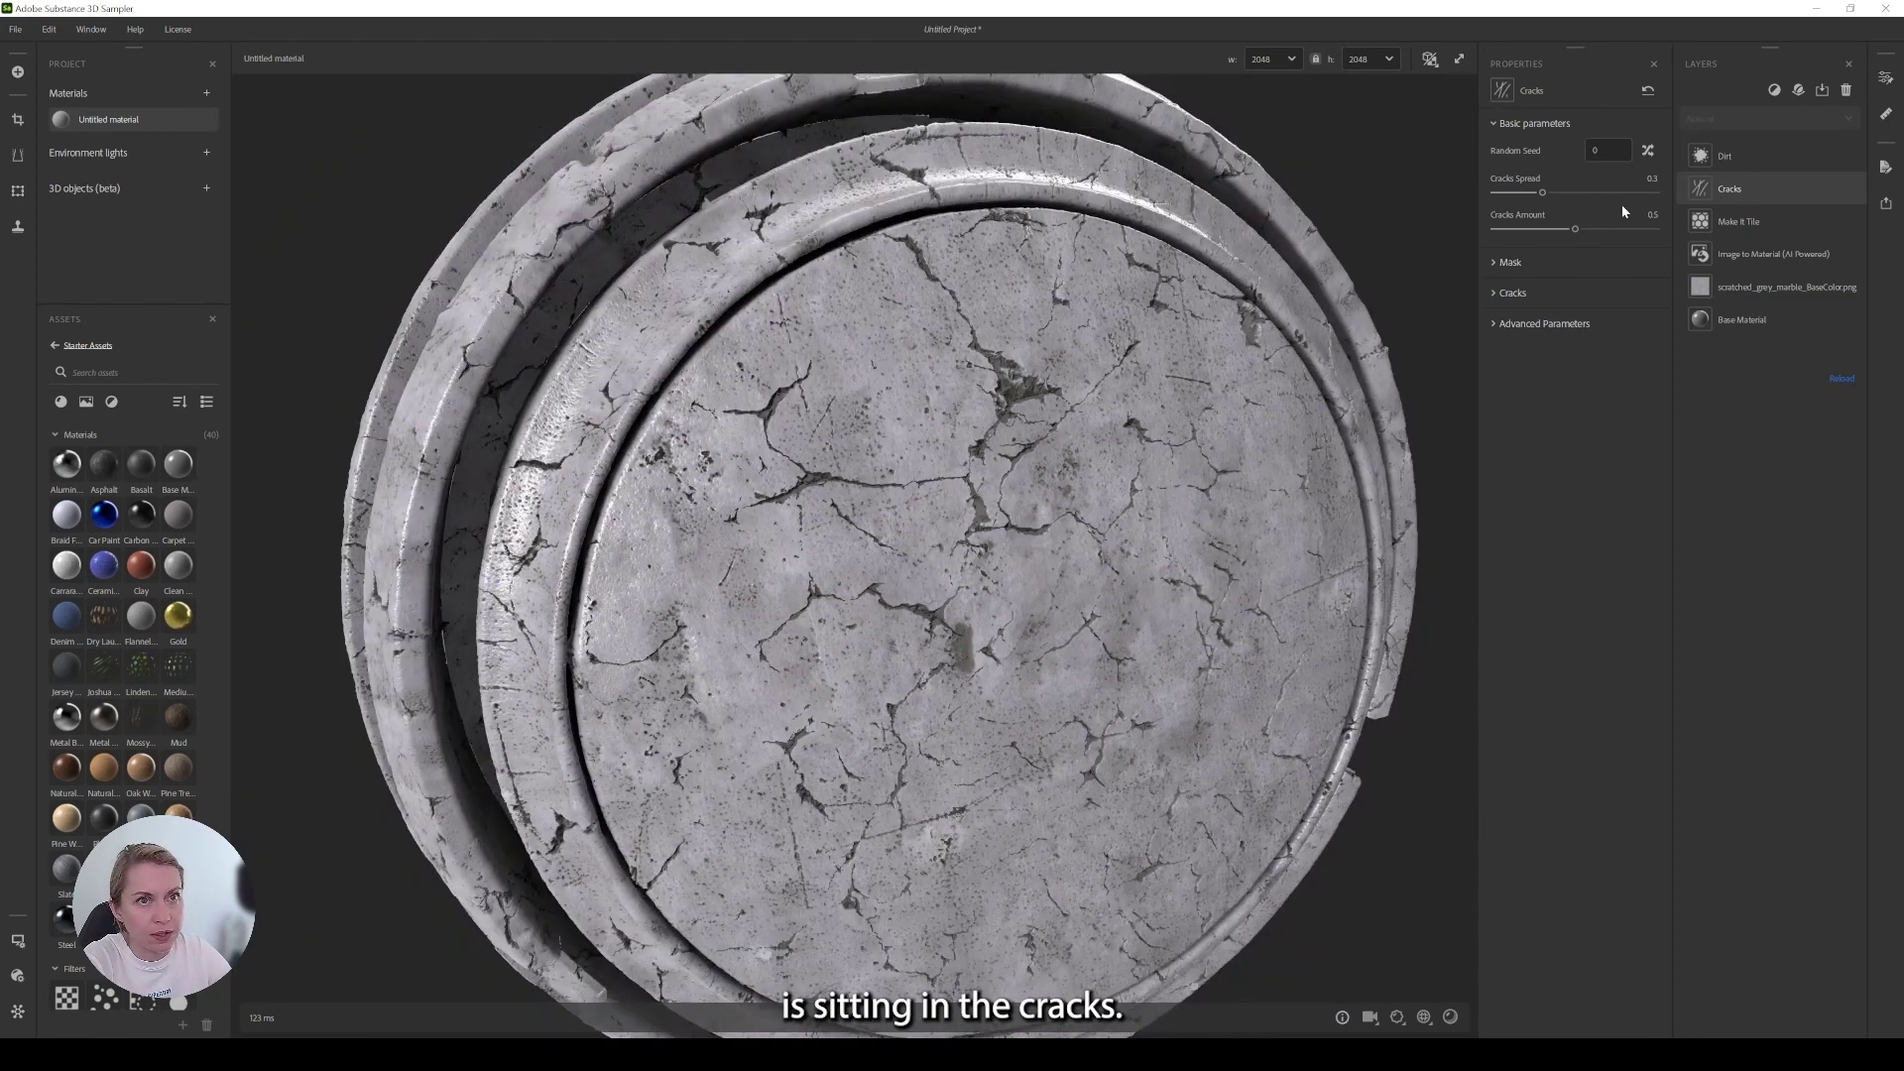
Reduce the Cracks filter's Cracks Amount to 0.18 and check the result on the material preview.
left_click(1512, 293)
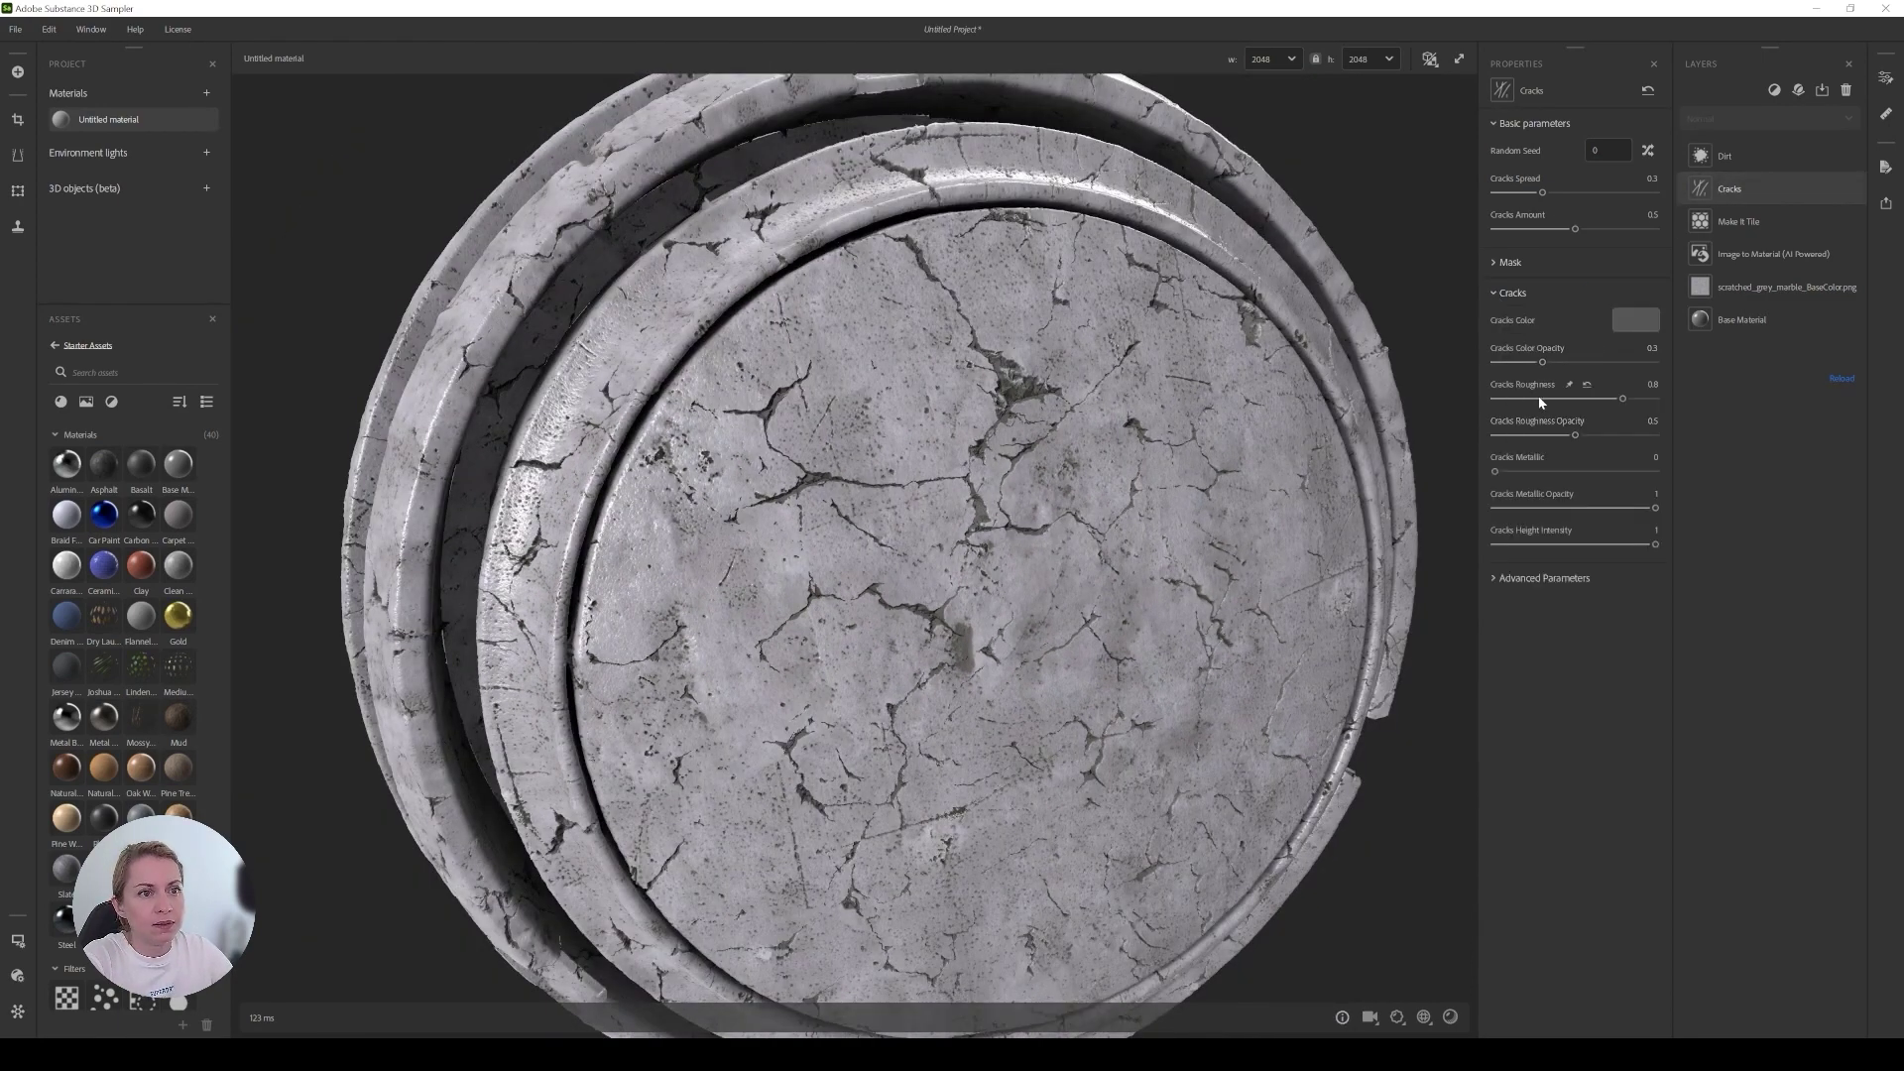
left_click_drag(1576, 229, 1526, 233)
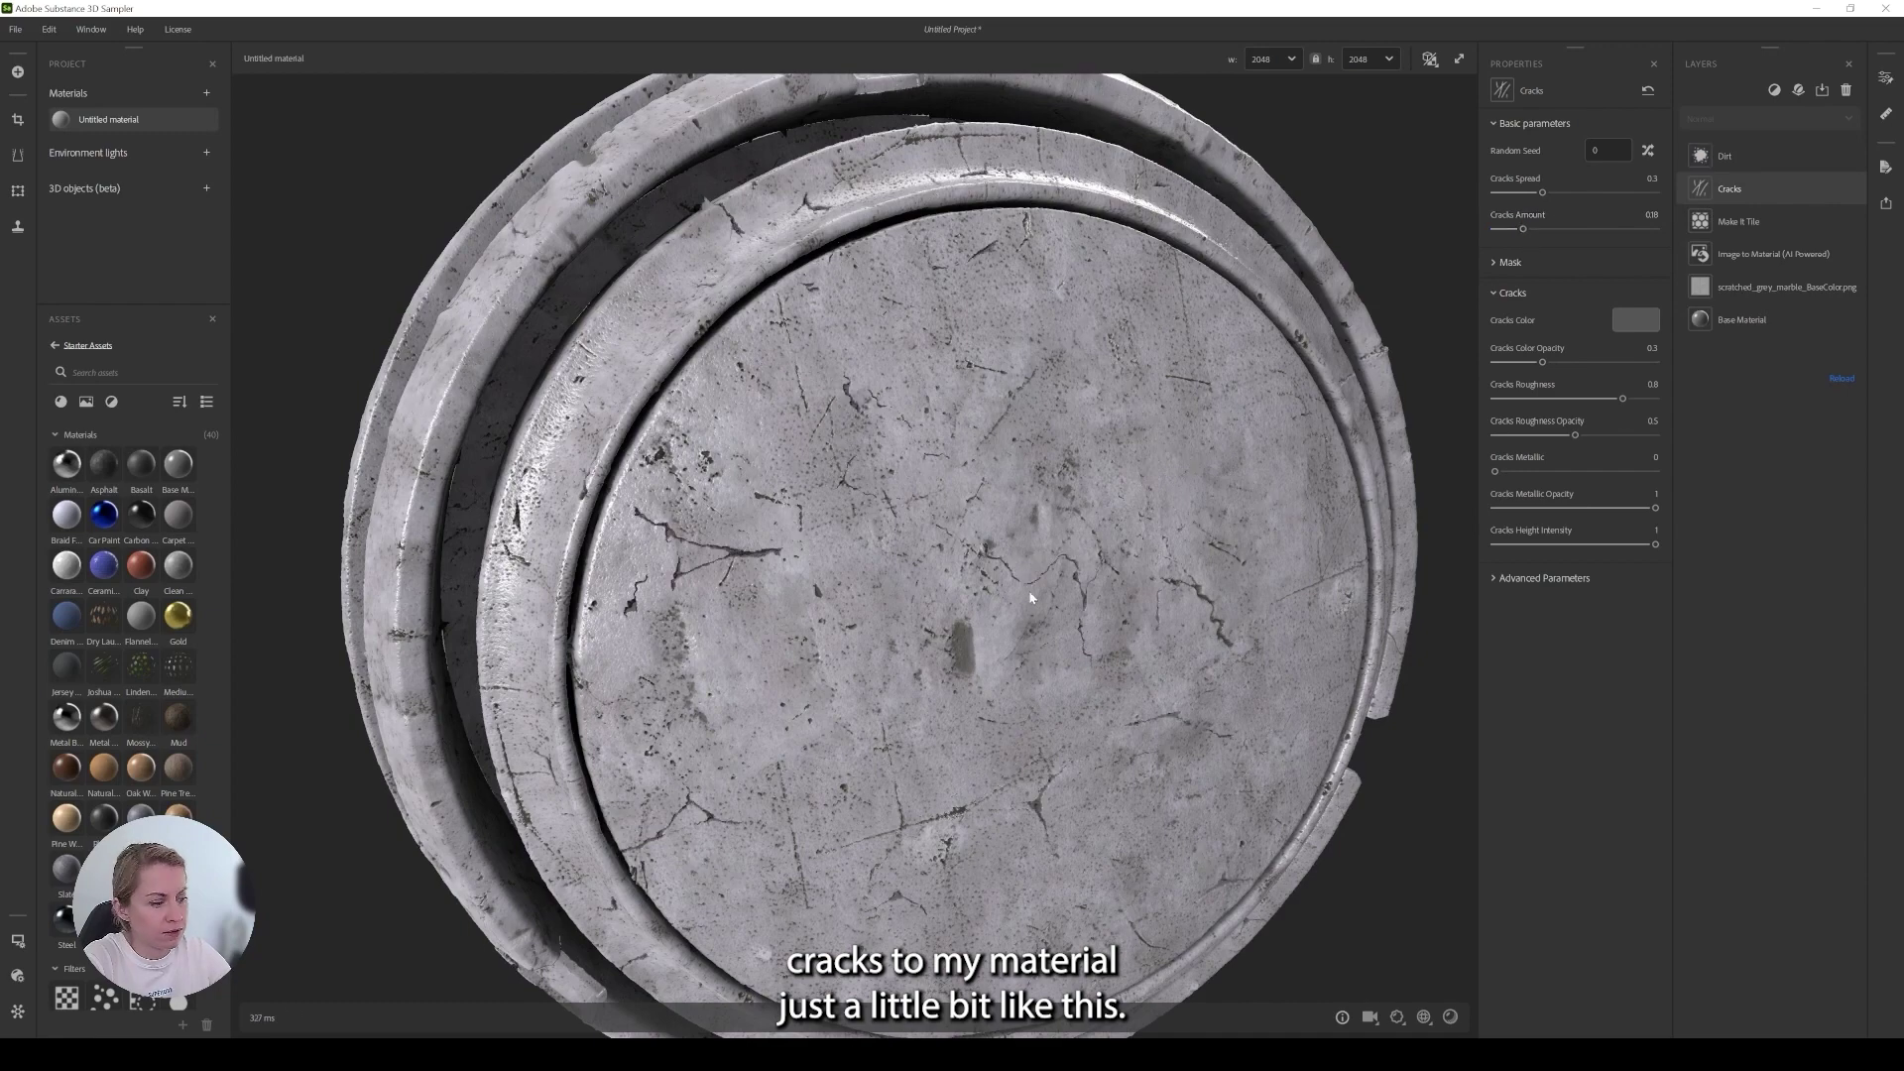
left_click_drag(1032, 598, 1045, 752)
scroll(1086, 534, "down", 3)
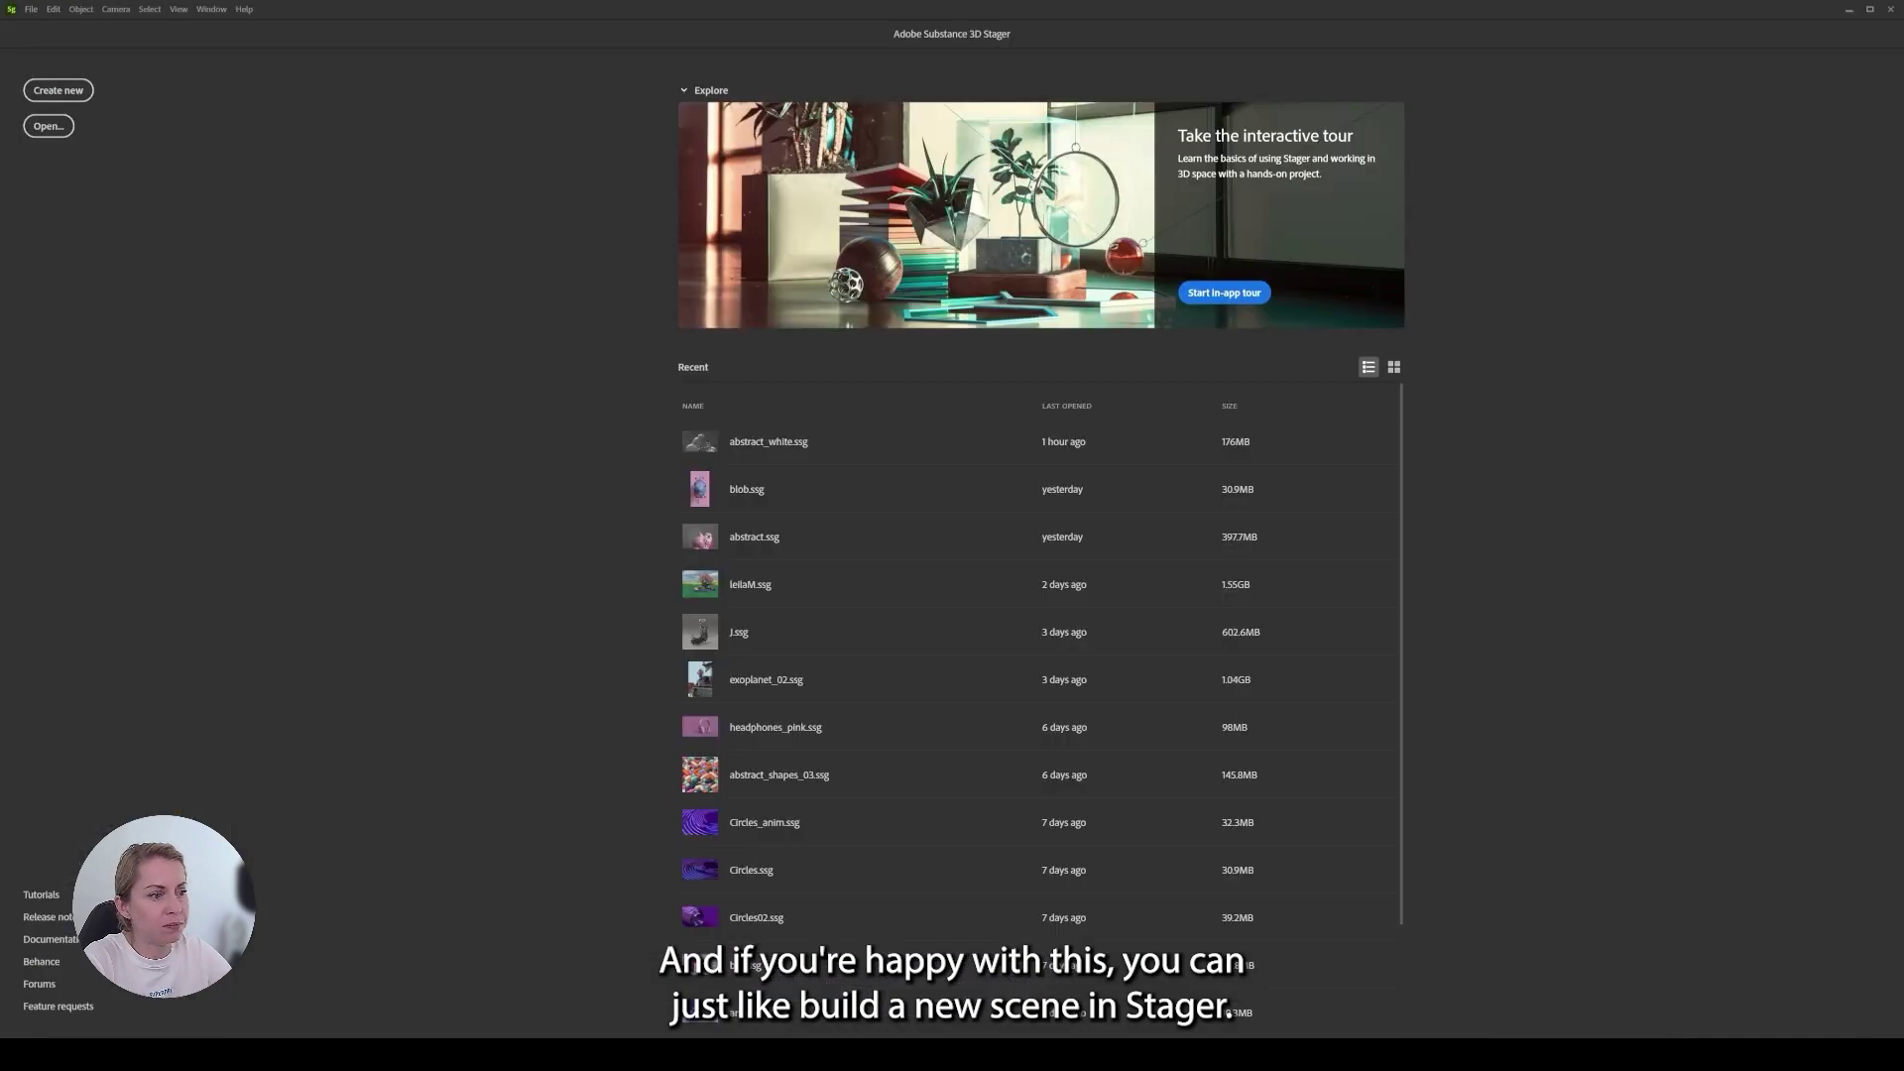
Switch to Substance 3D Stager, create a new scene, bring in the blob_03 model and rest it on the ground.
left_click(58, 91)
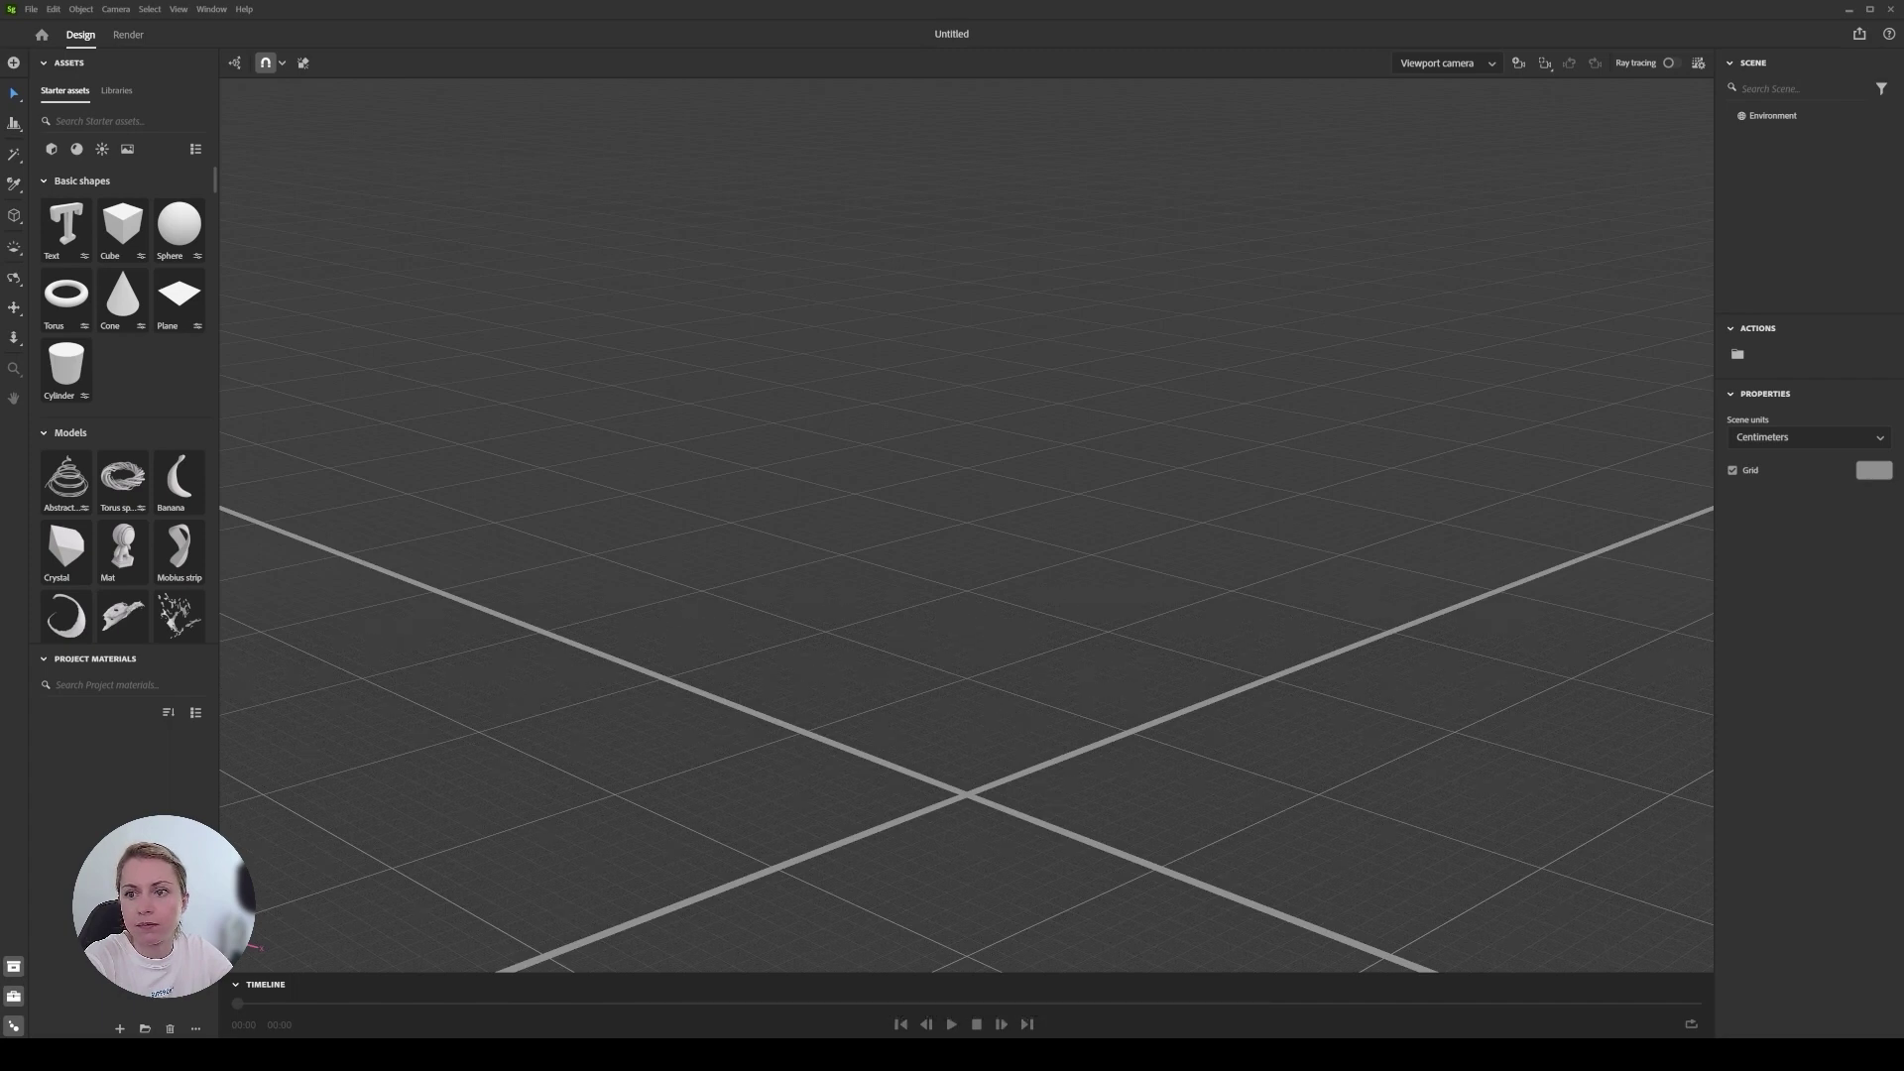
left_click_drag(1335, 735, 1033, 731)
left_click(1129, 574)
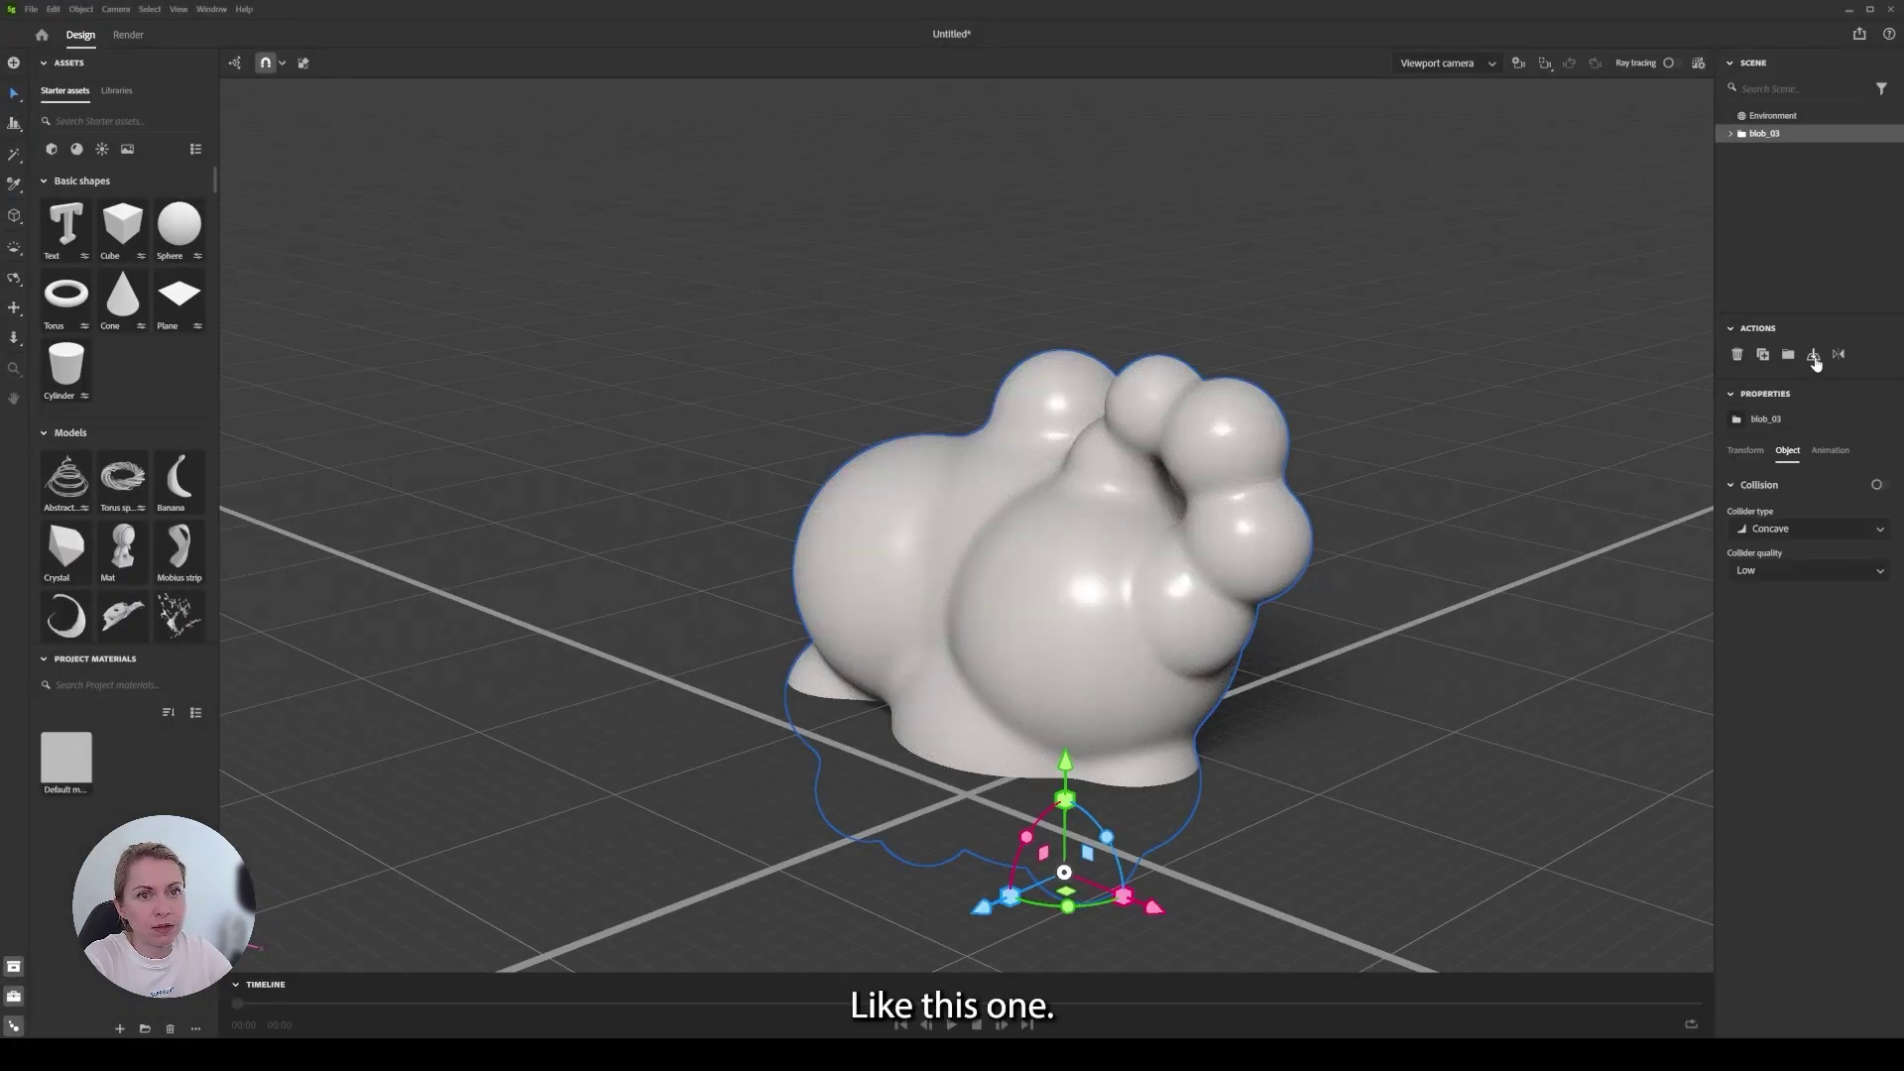
left_click(1815, 360)
right_click_drag(1577, 595, 1149, 480)
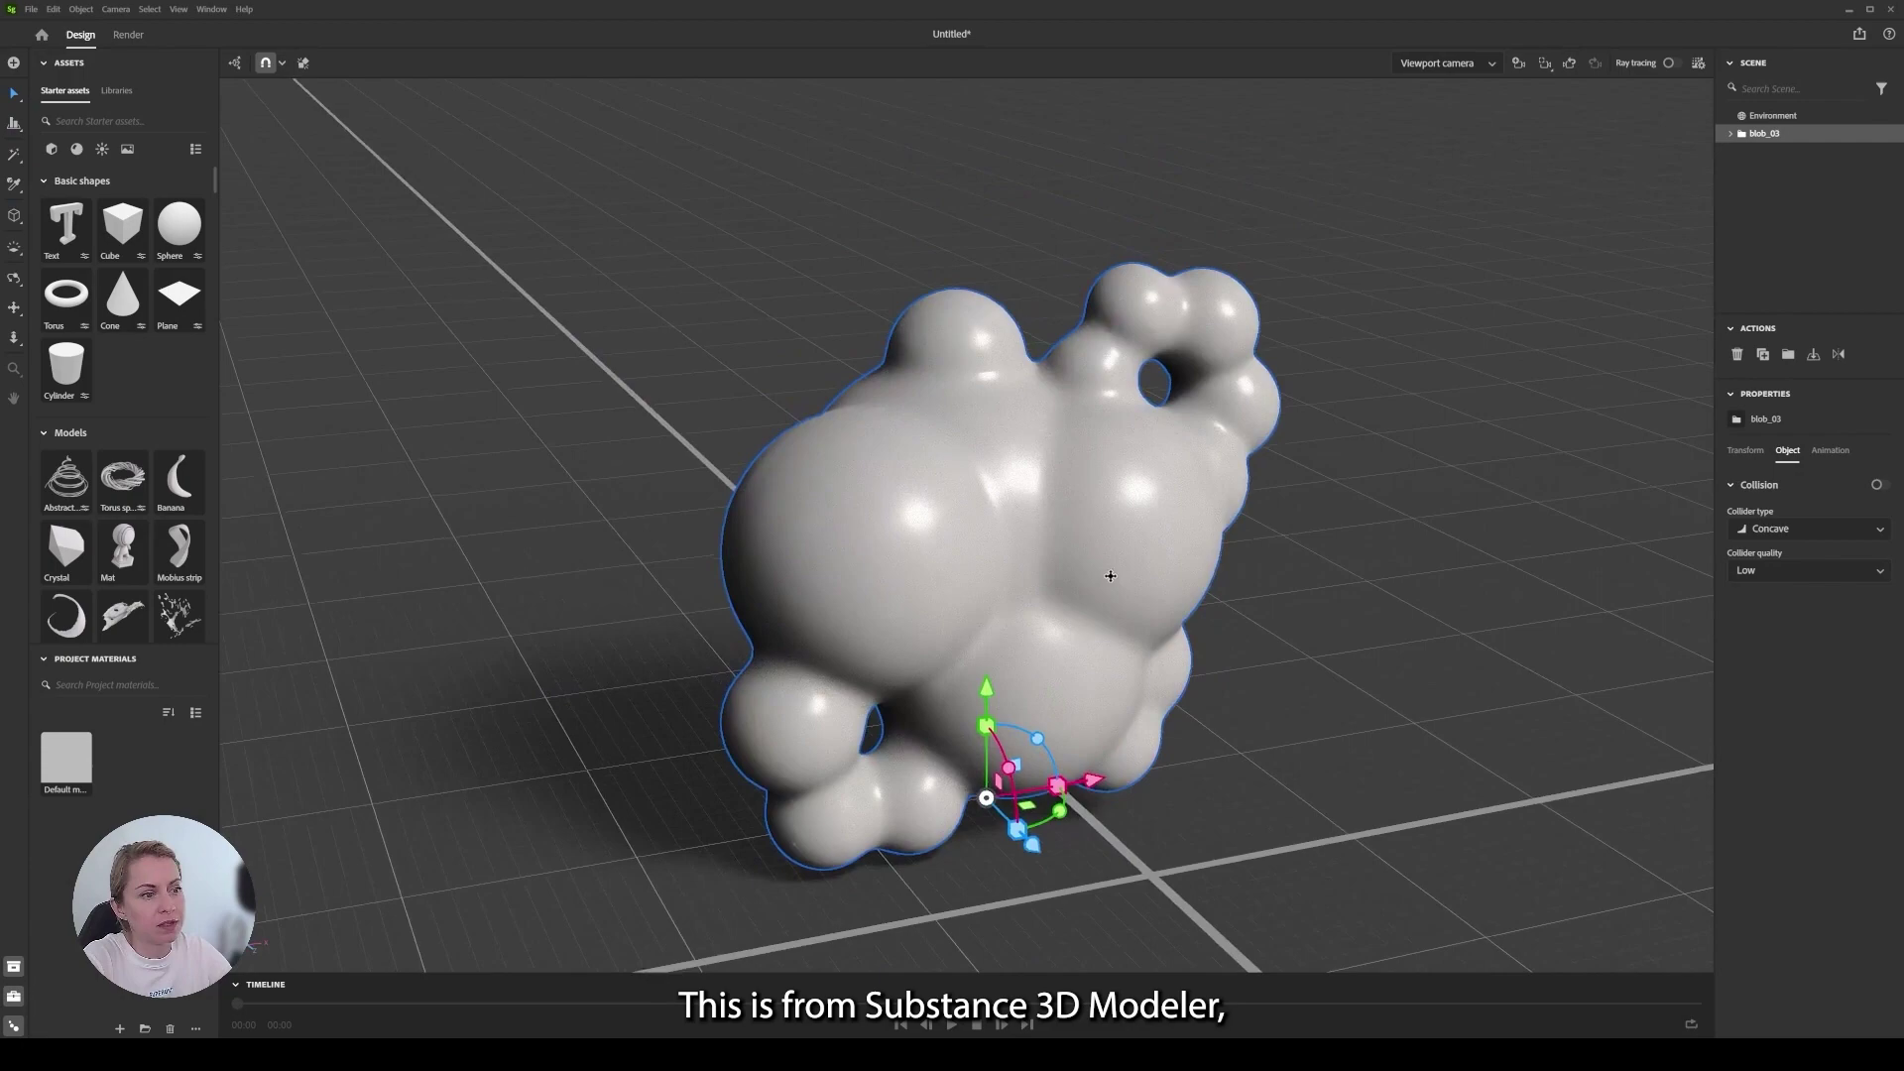
scroll(1110, 576, "up", 2)
middle_click_drag(1110, 562, 1097, 516)
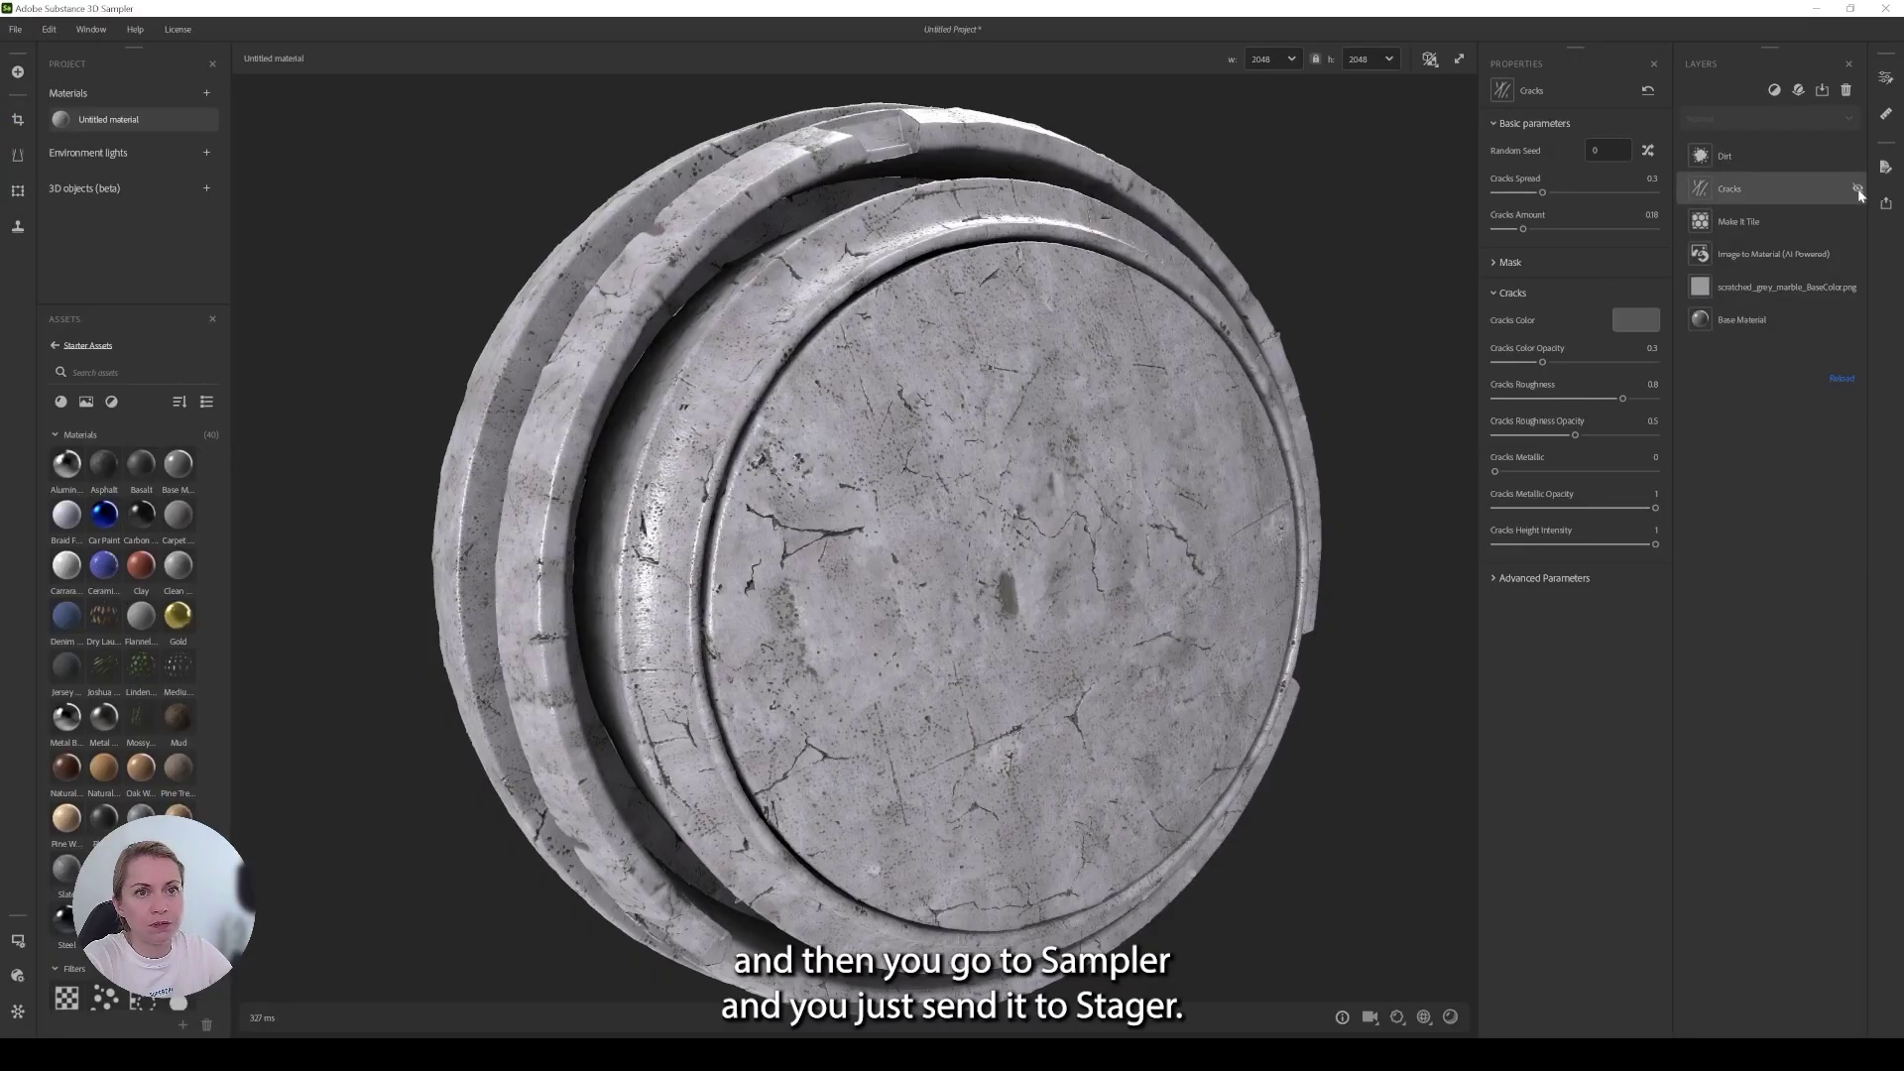
Send the cracked material from Sampler to Stager and map it on the blob with Triplanar (local) projection and a repeat of 2.1.
left_click(1887, 202)
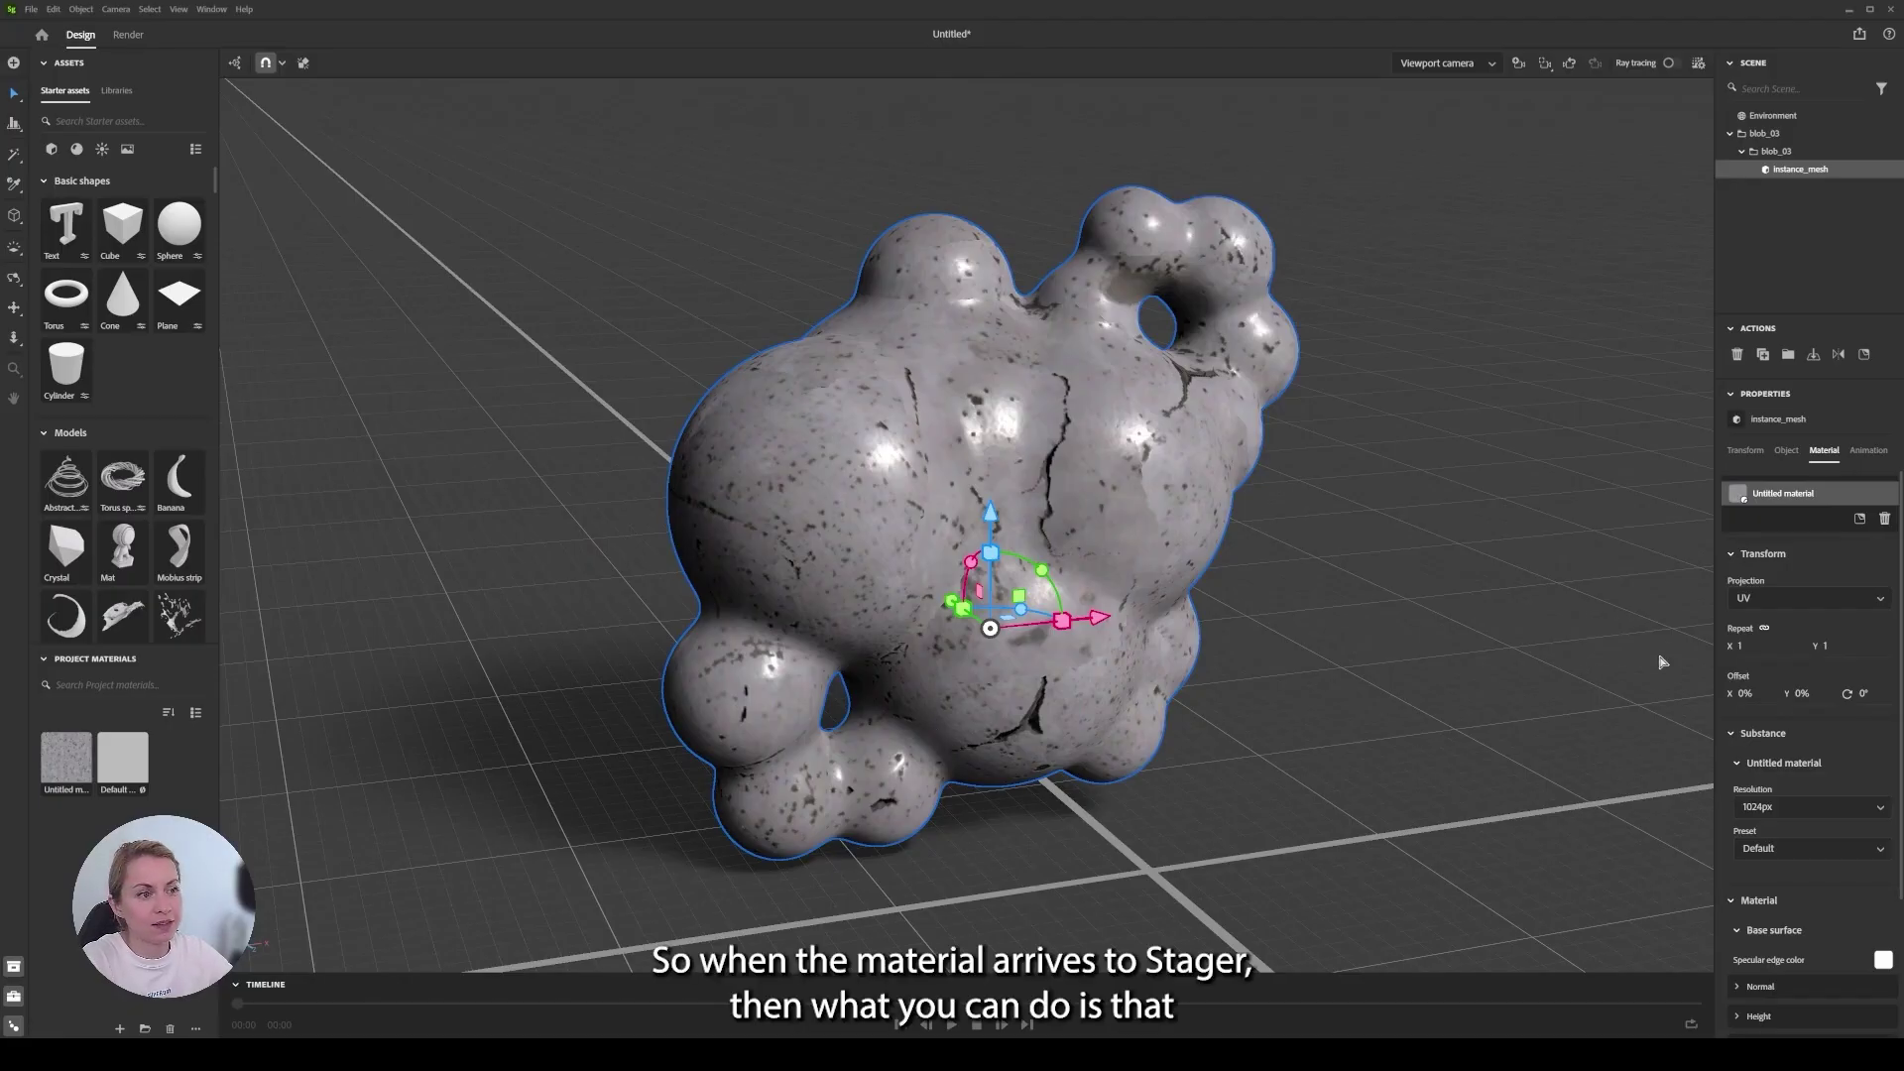
left_click(1768, 601)
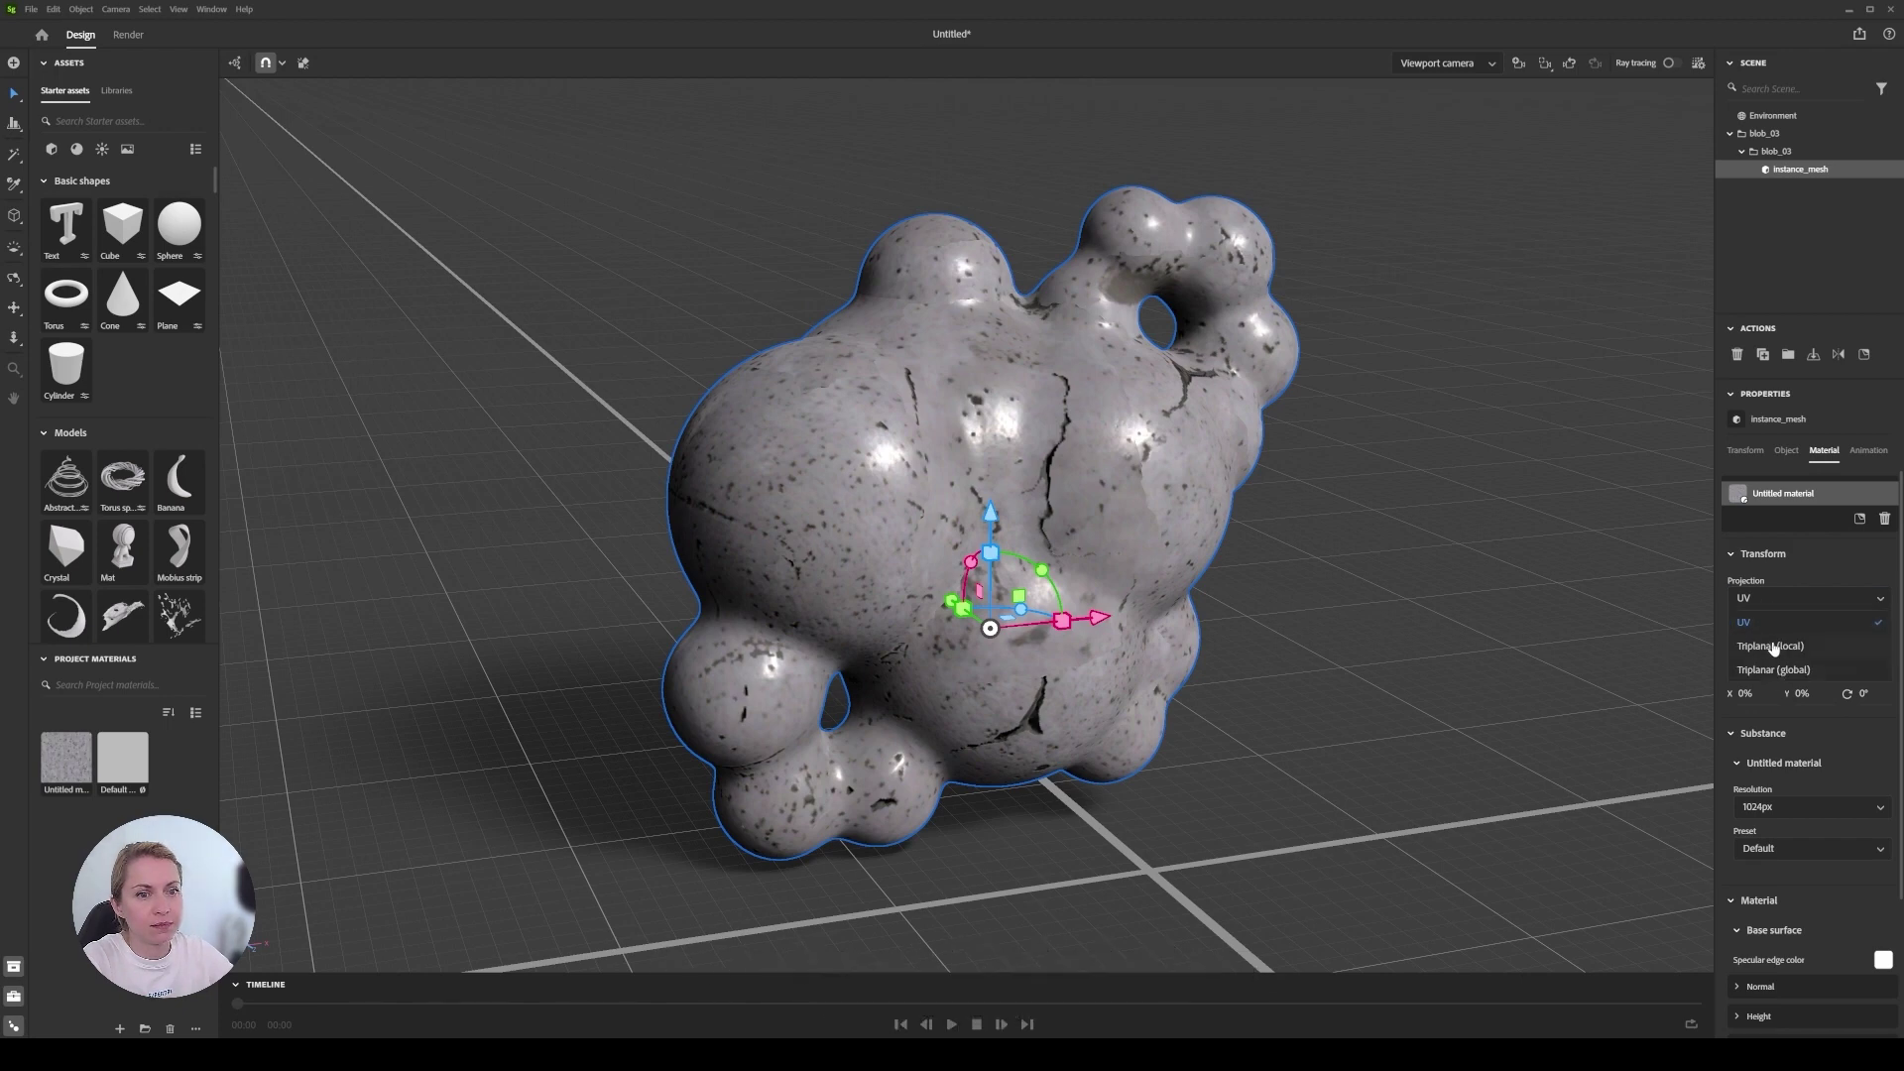
left_click(1774, 647)
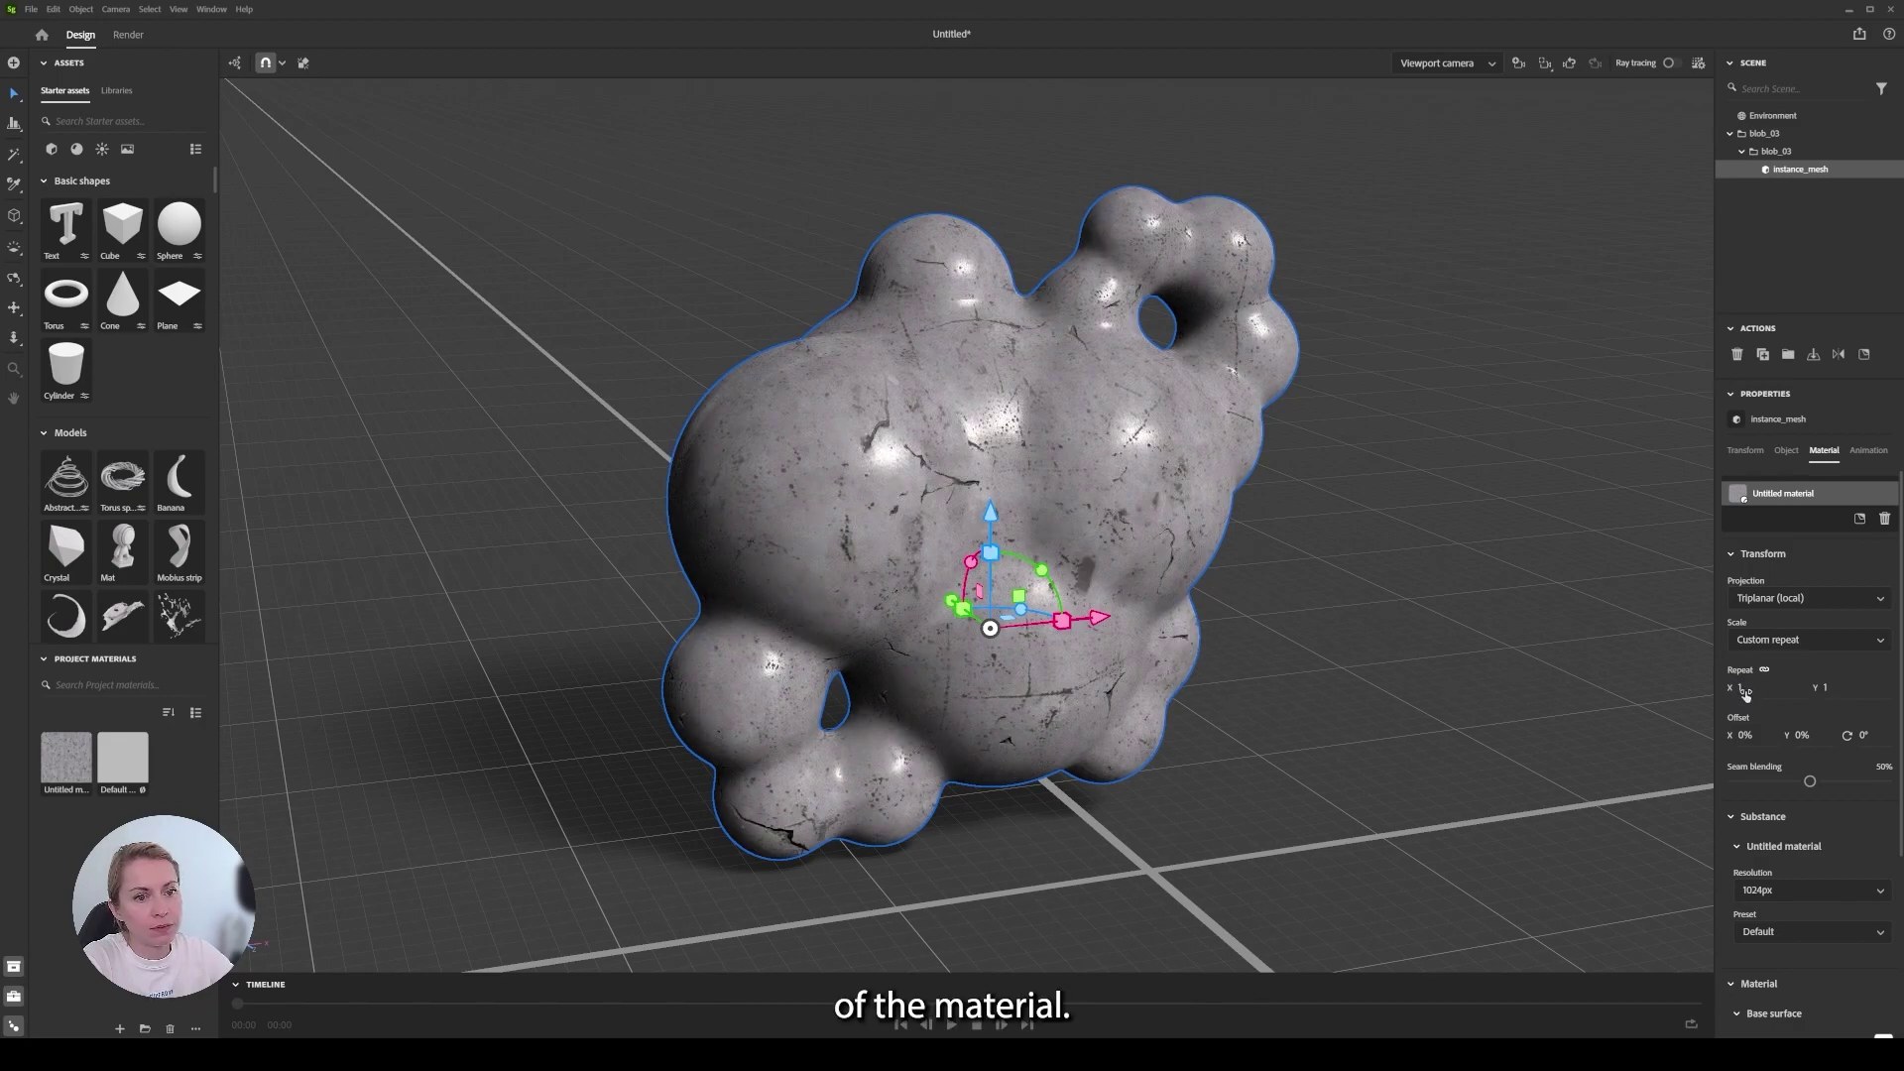
left_click_drag(1732, 690, 1744, 691)
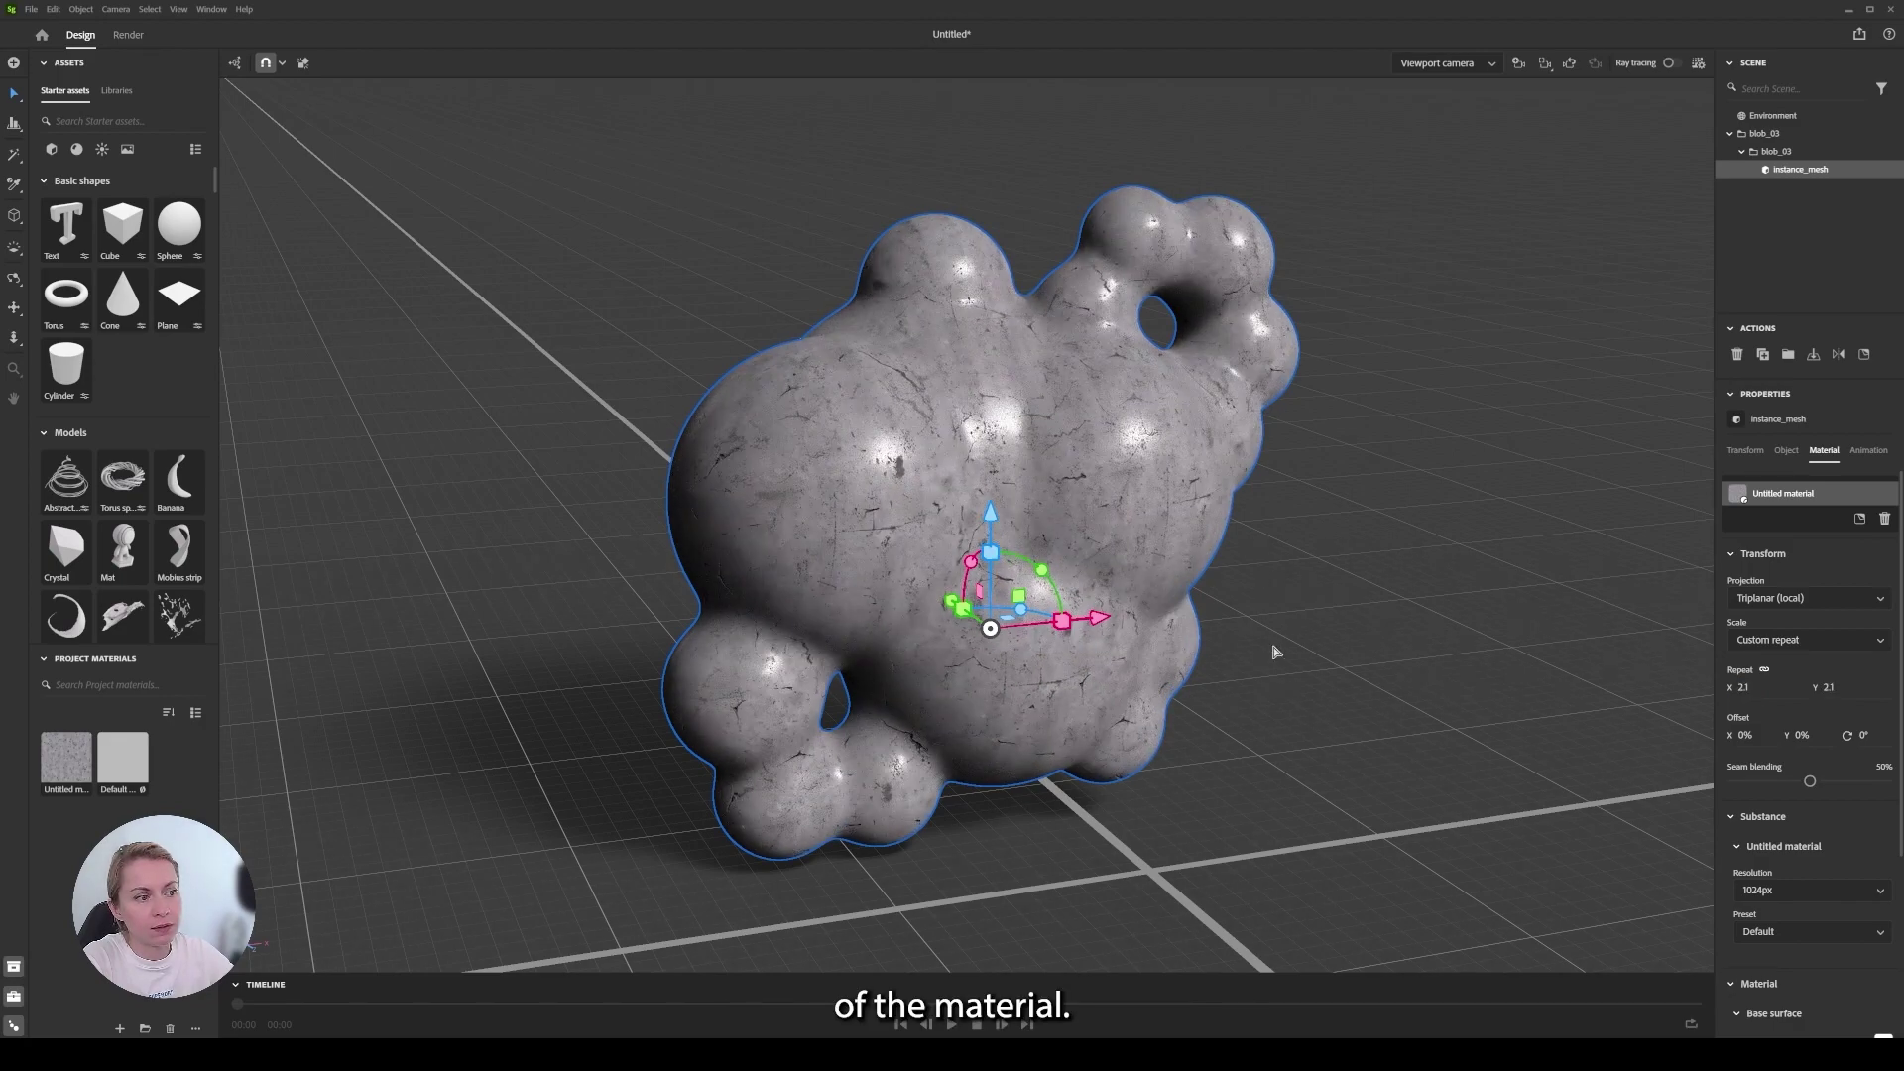
right_click_drag(1274, 649, 1301, 649)
left_click_drag(1300, 648, 1336, 657, "alt")
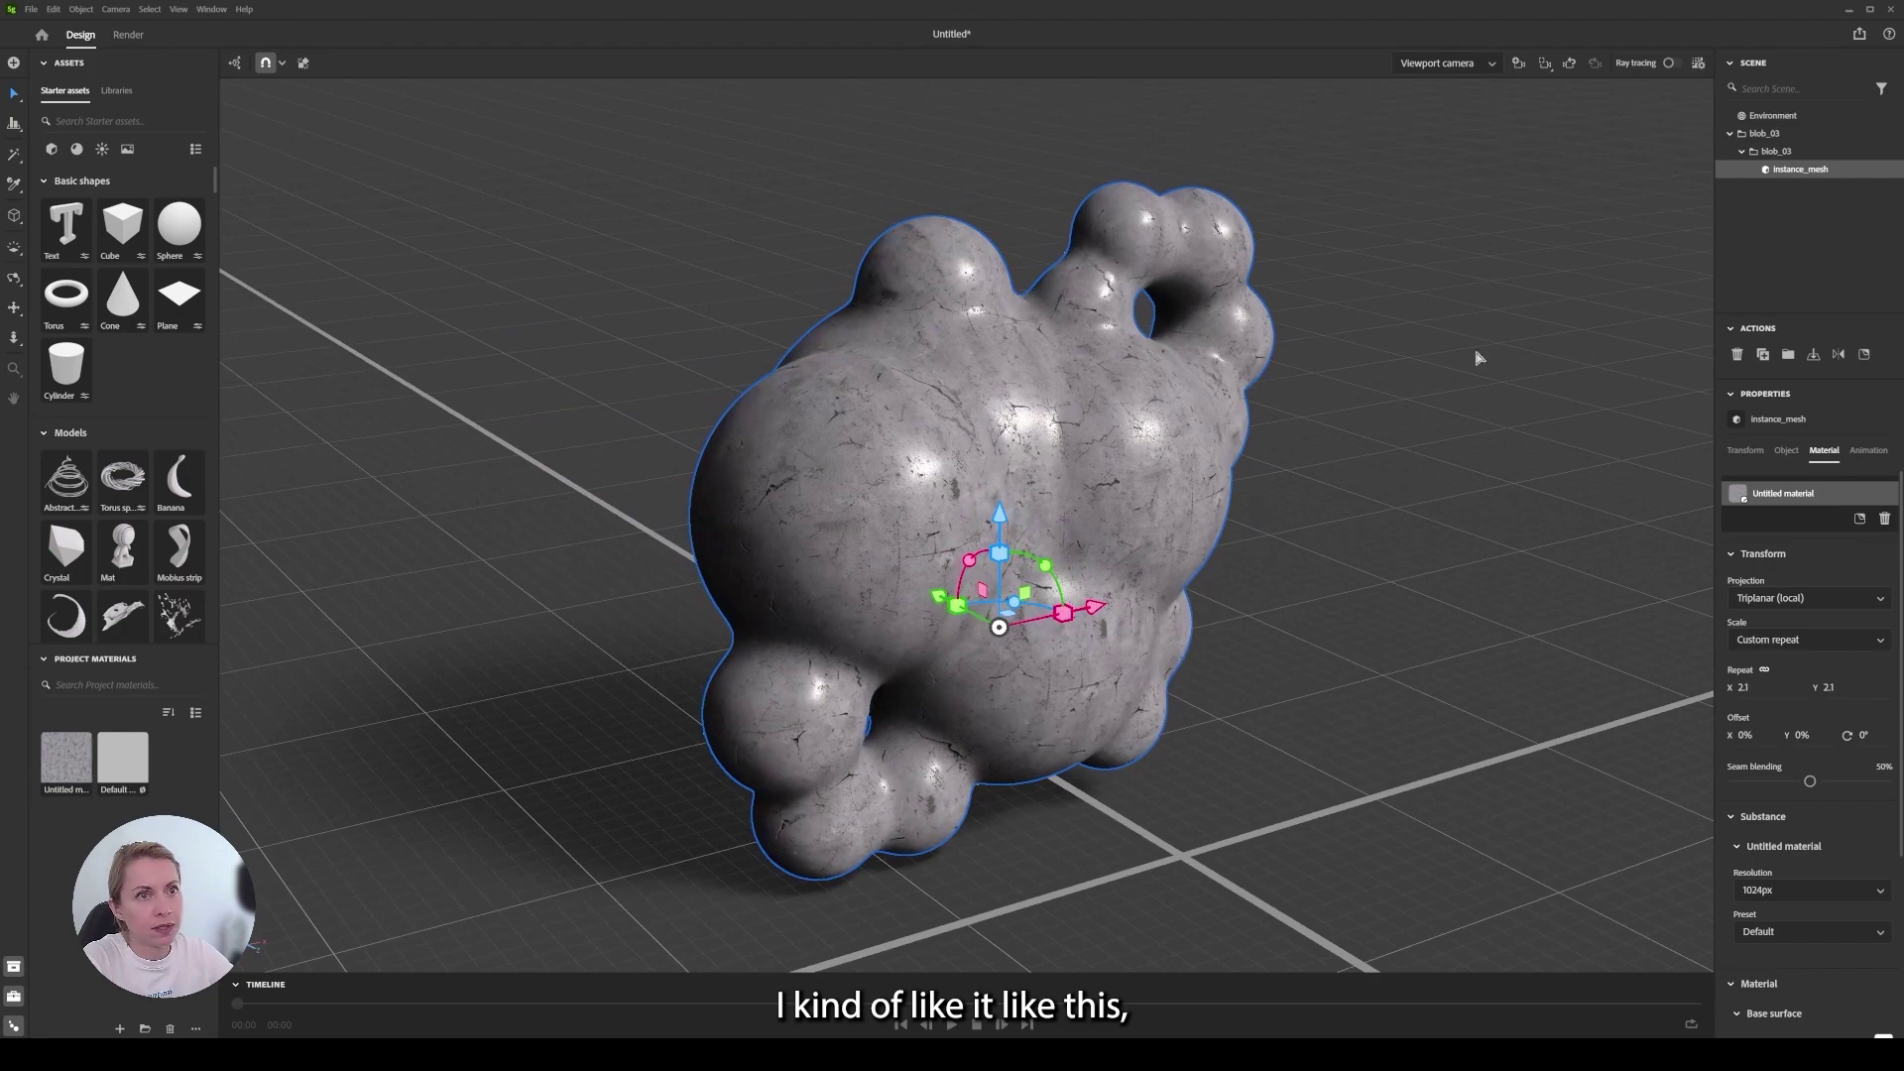
Turn on ray tracing and set the blob material's resolution to 2048px.
left_click(1671, 64)
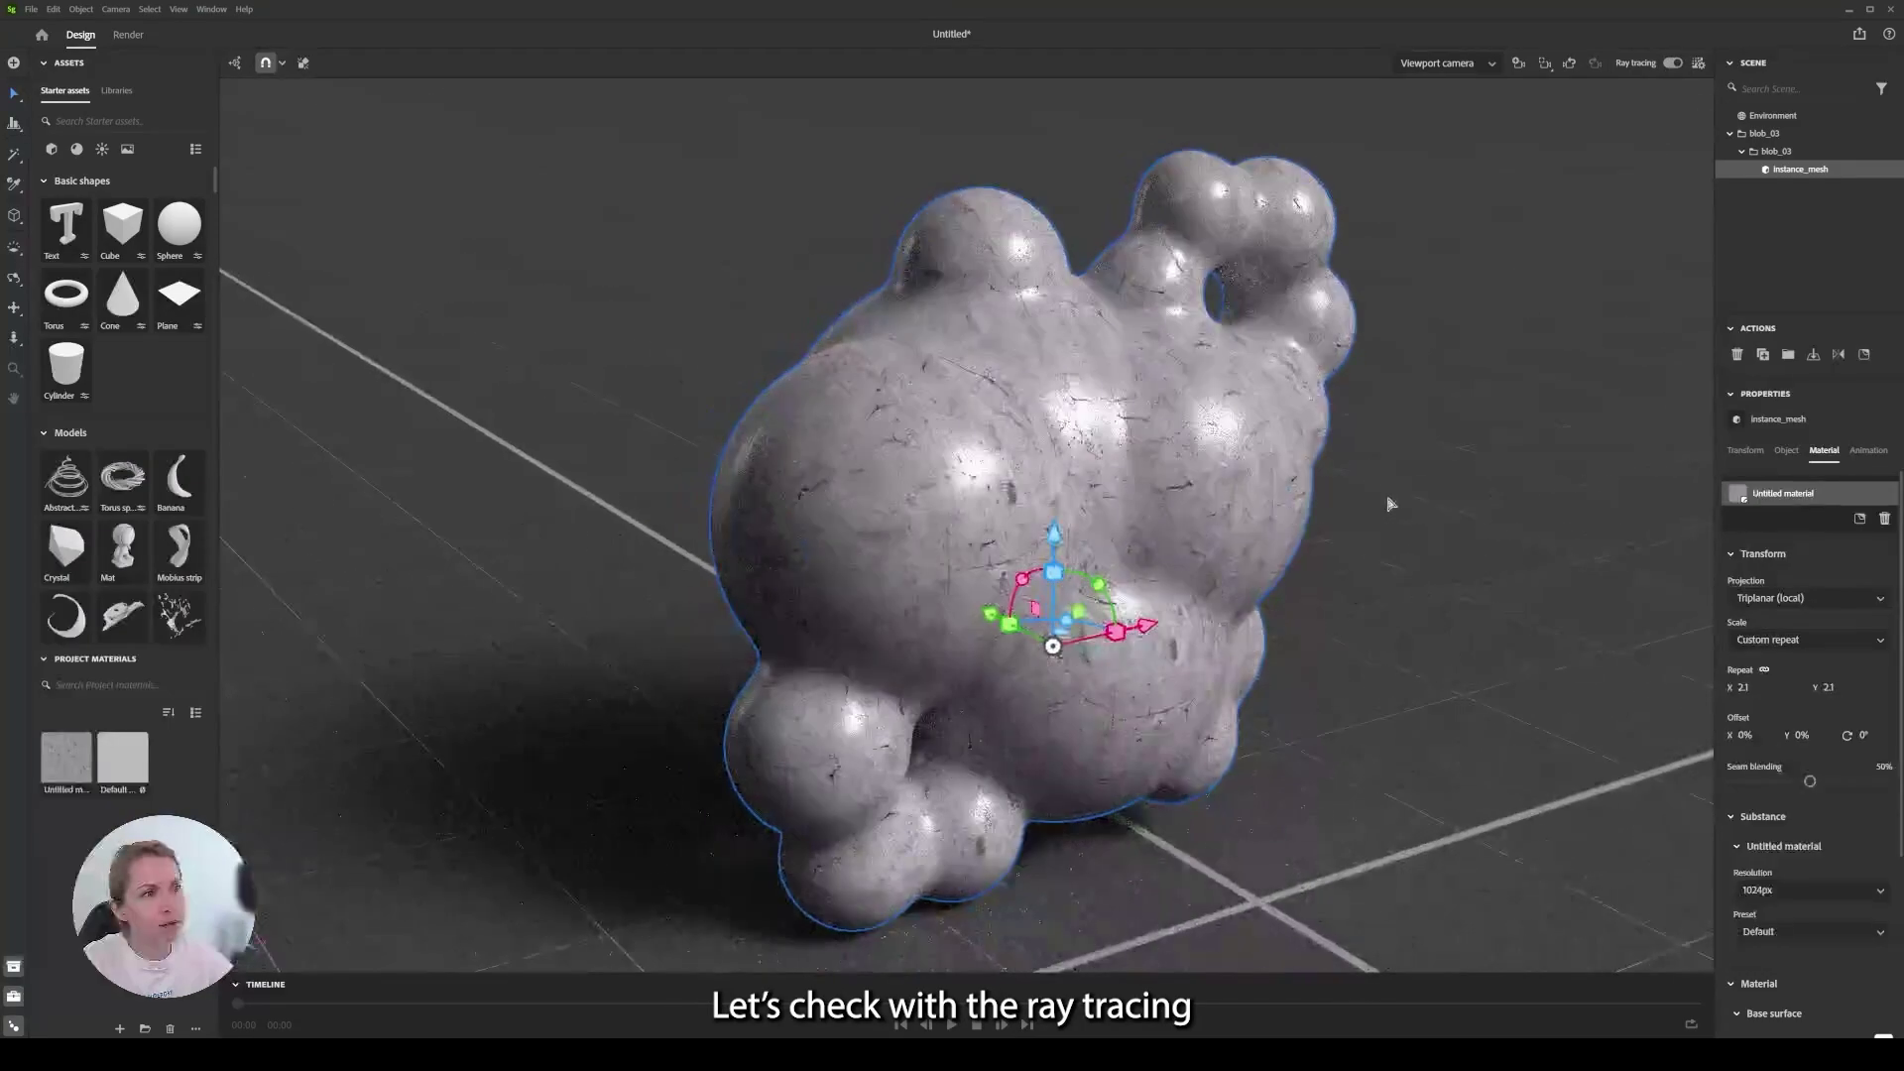
left_click(1387, 504)
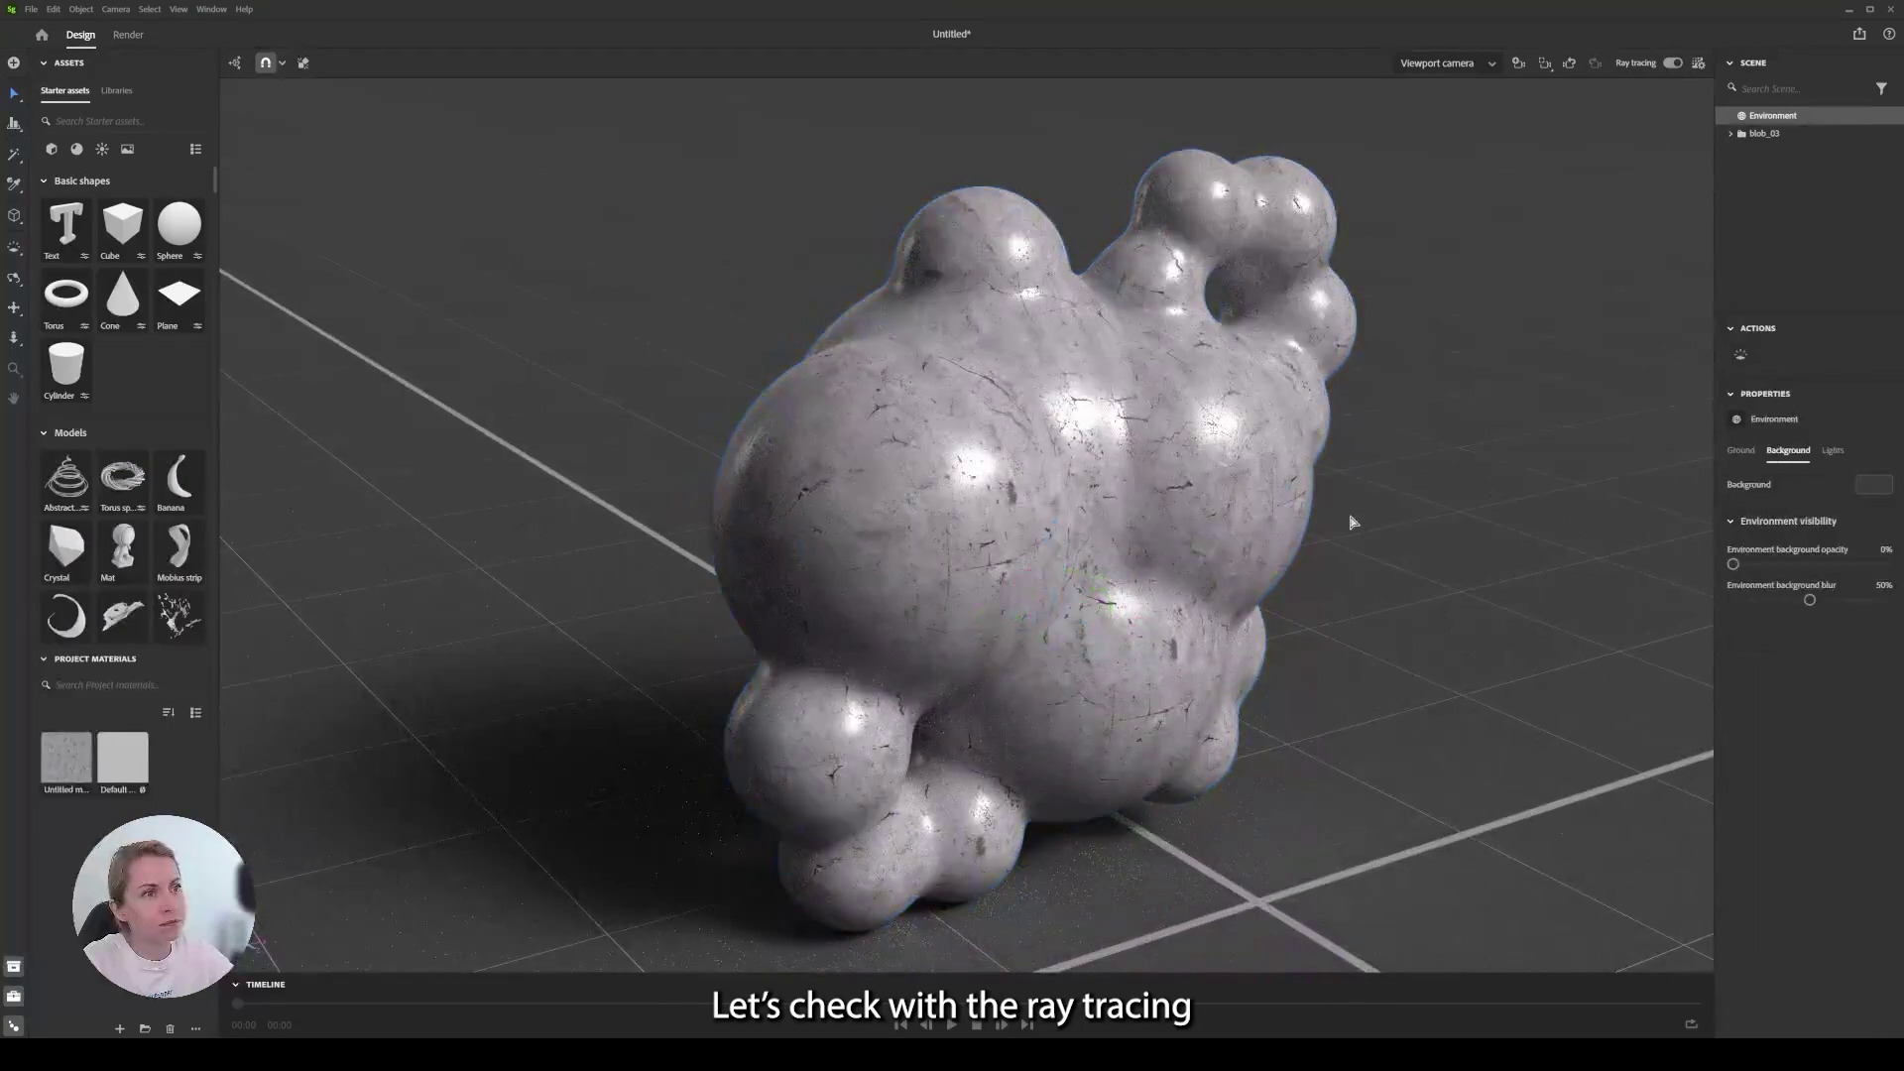
left_click(1166, 524)
left_click(1782, 794)
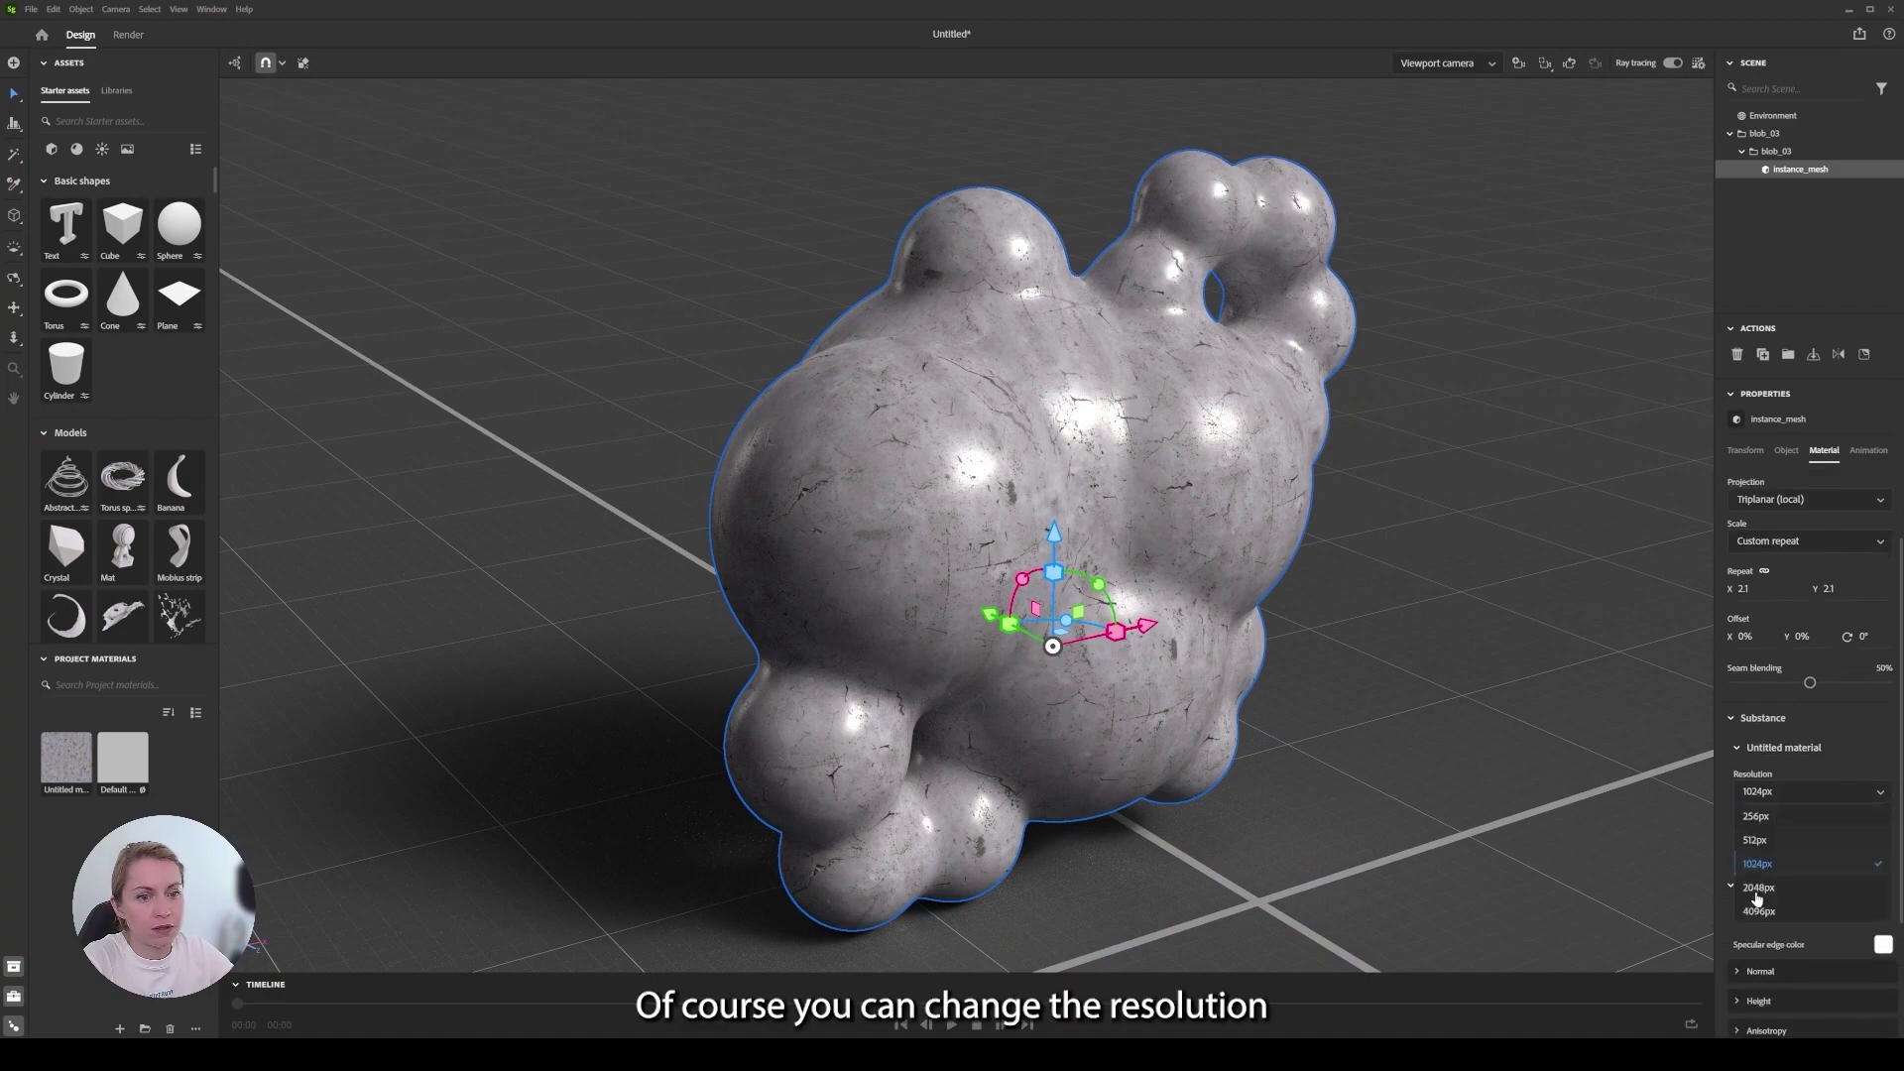
left_click(1767, 885)
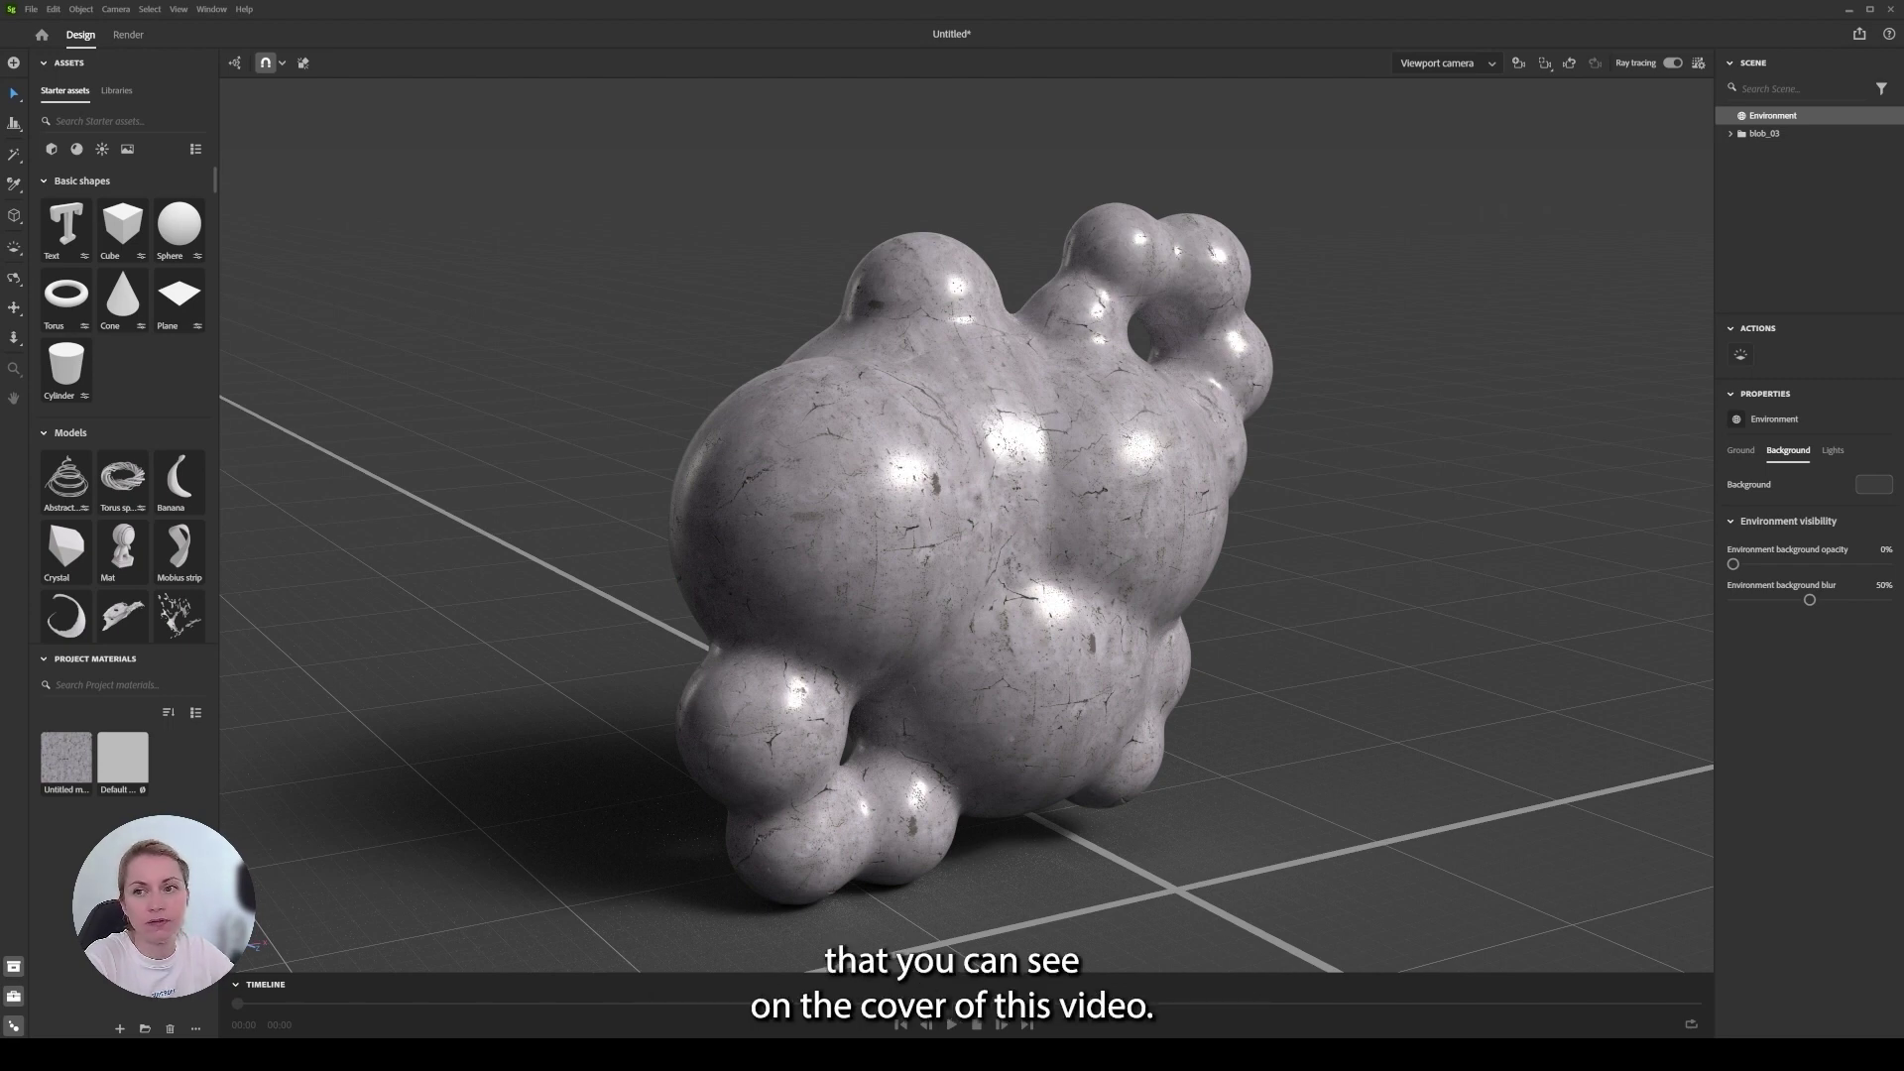
Import the geometrical_primitive_shape model and scale the group of shapes down beside the blob.
left_click_drag(1178, 657, 1311, 711)
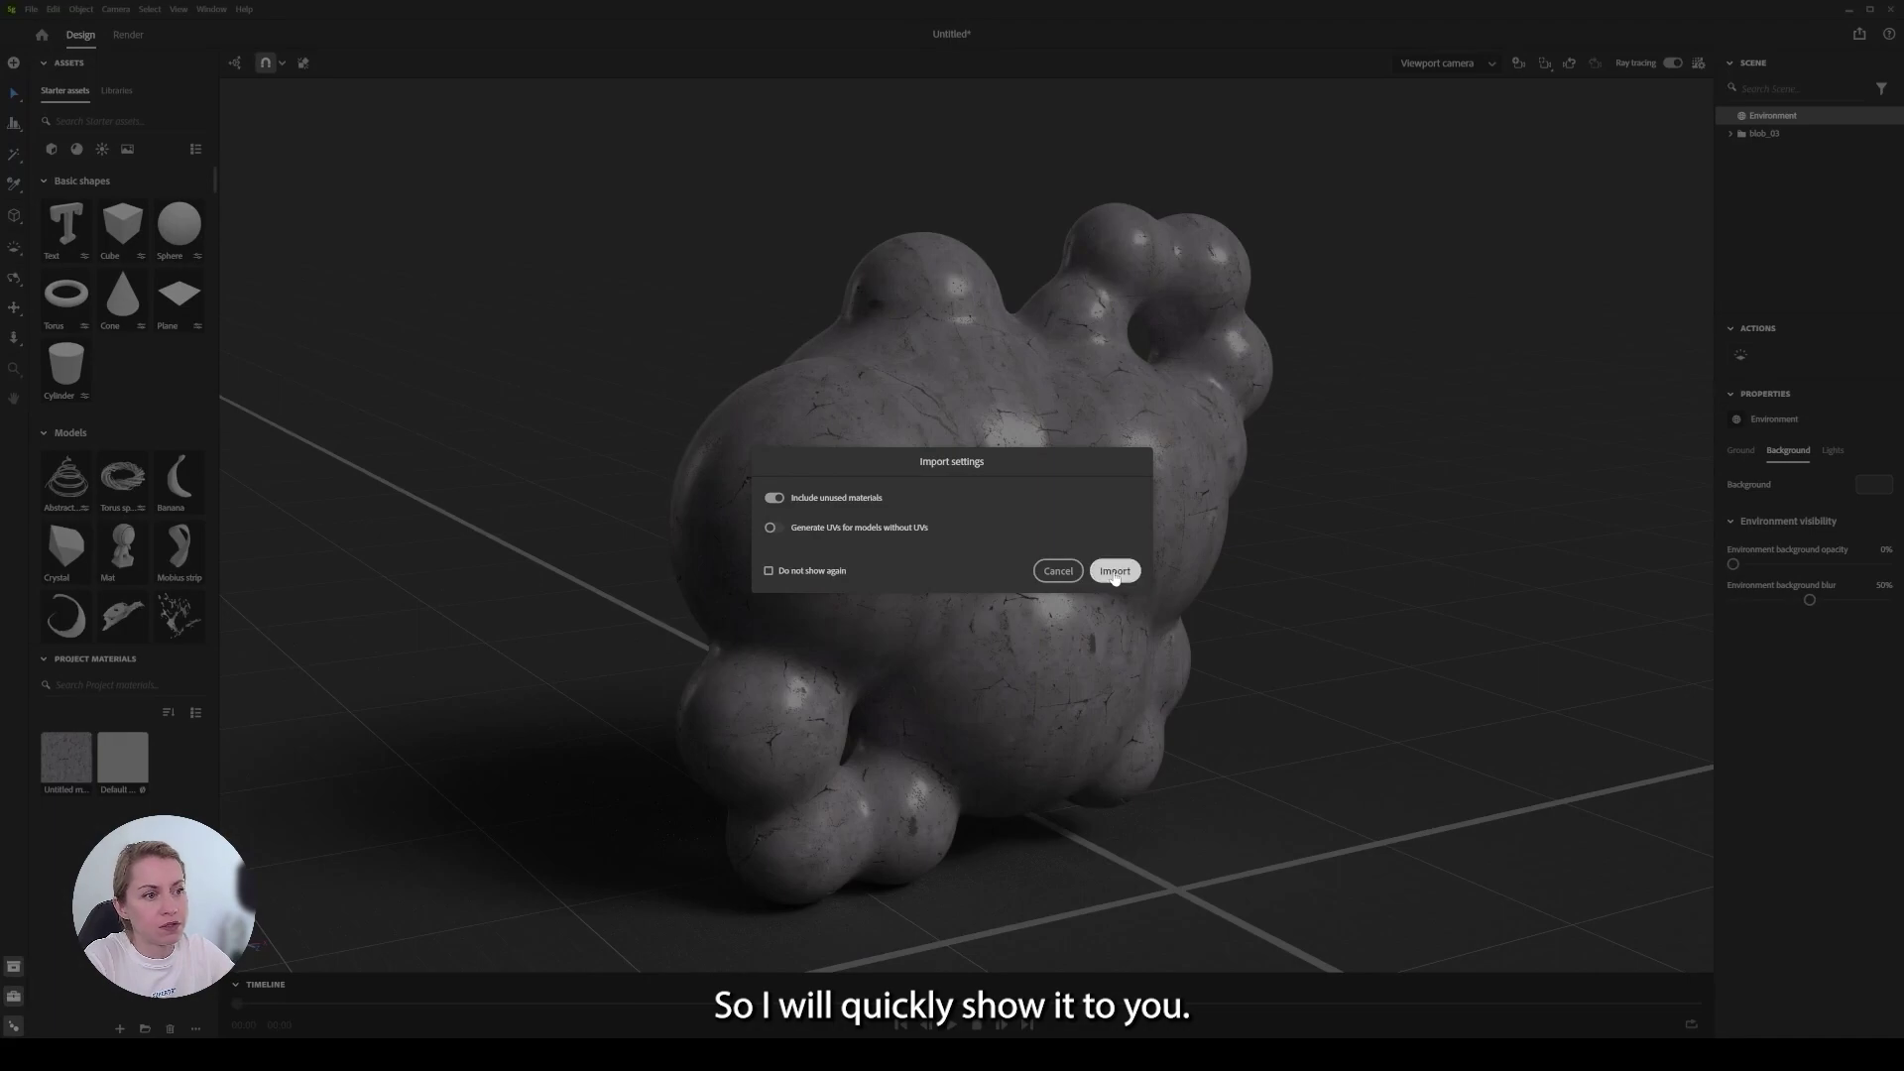
left_click(1113, 574)
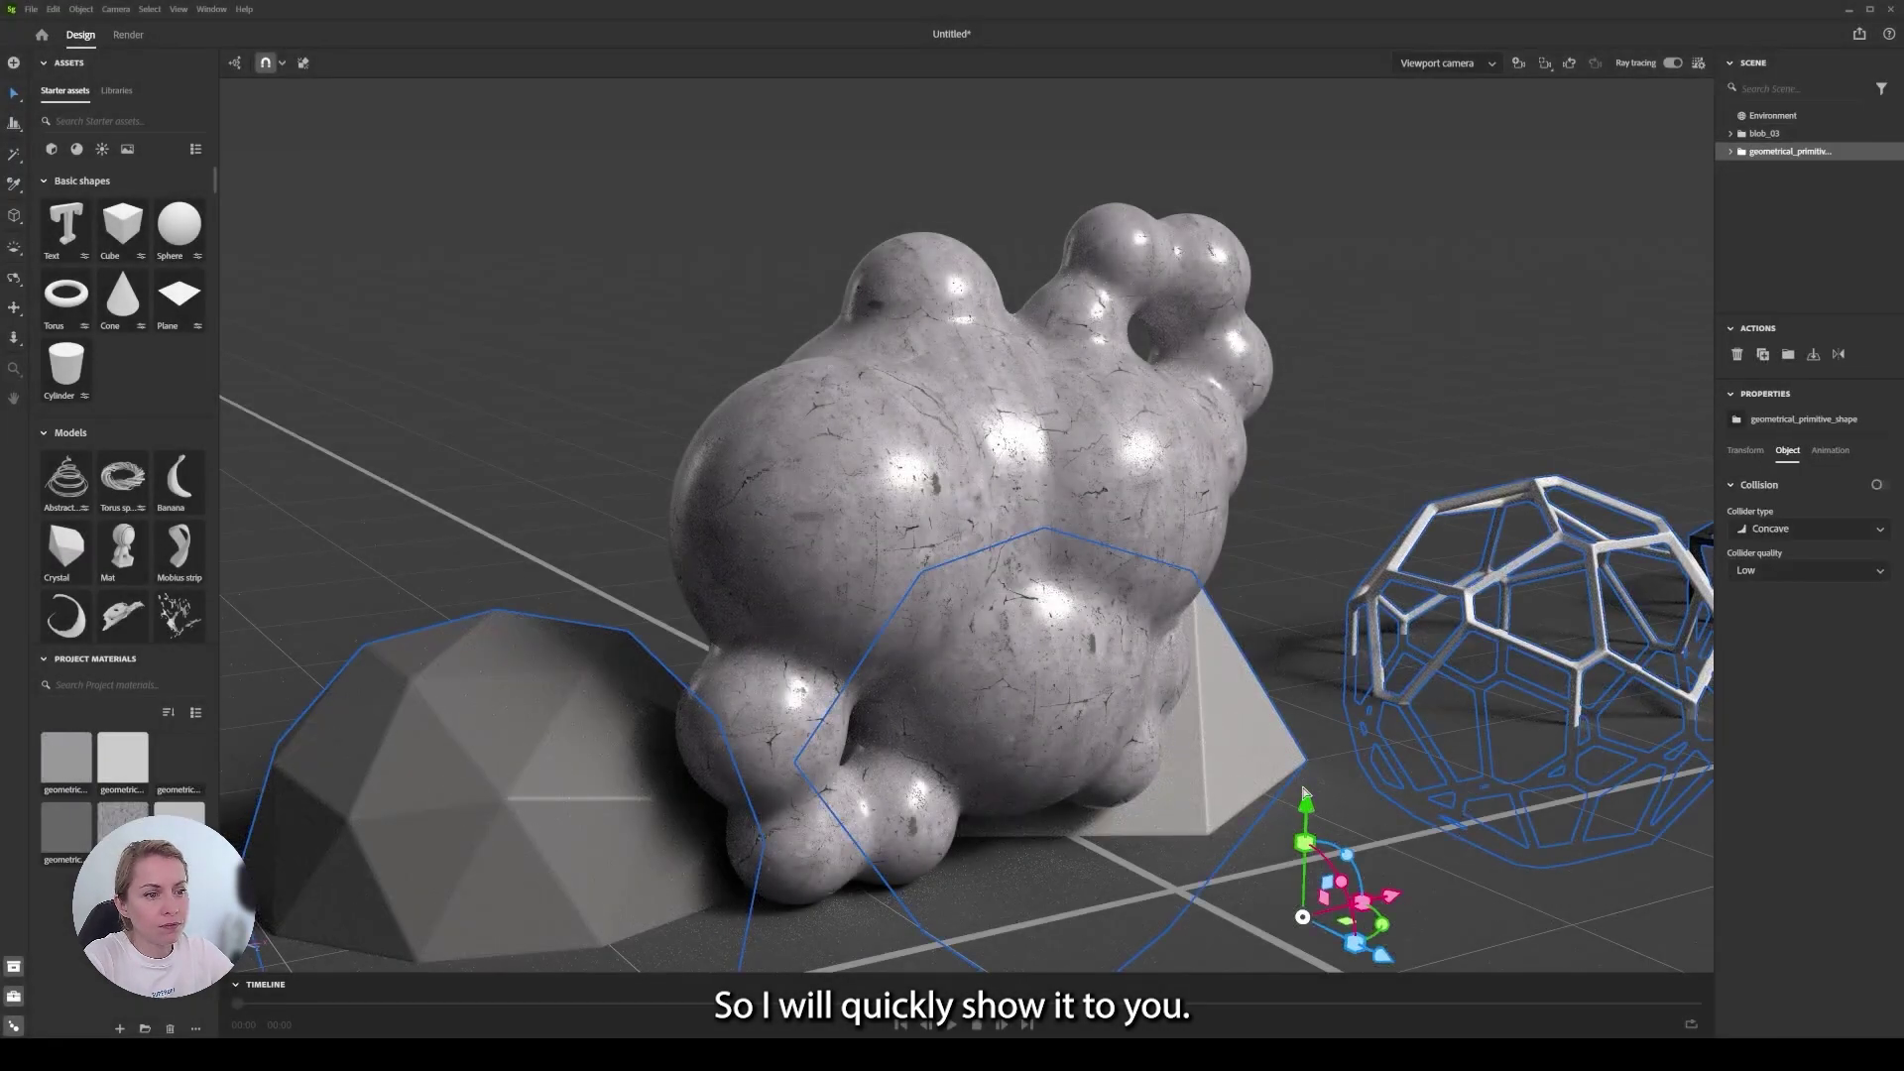
left_click_drag(1306, 801, 1230, 745)
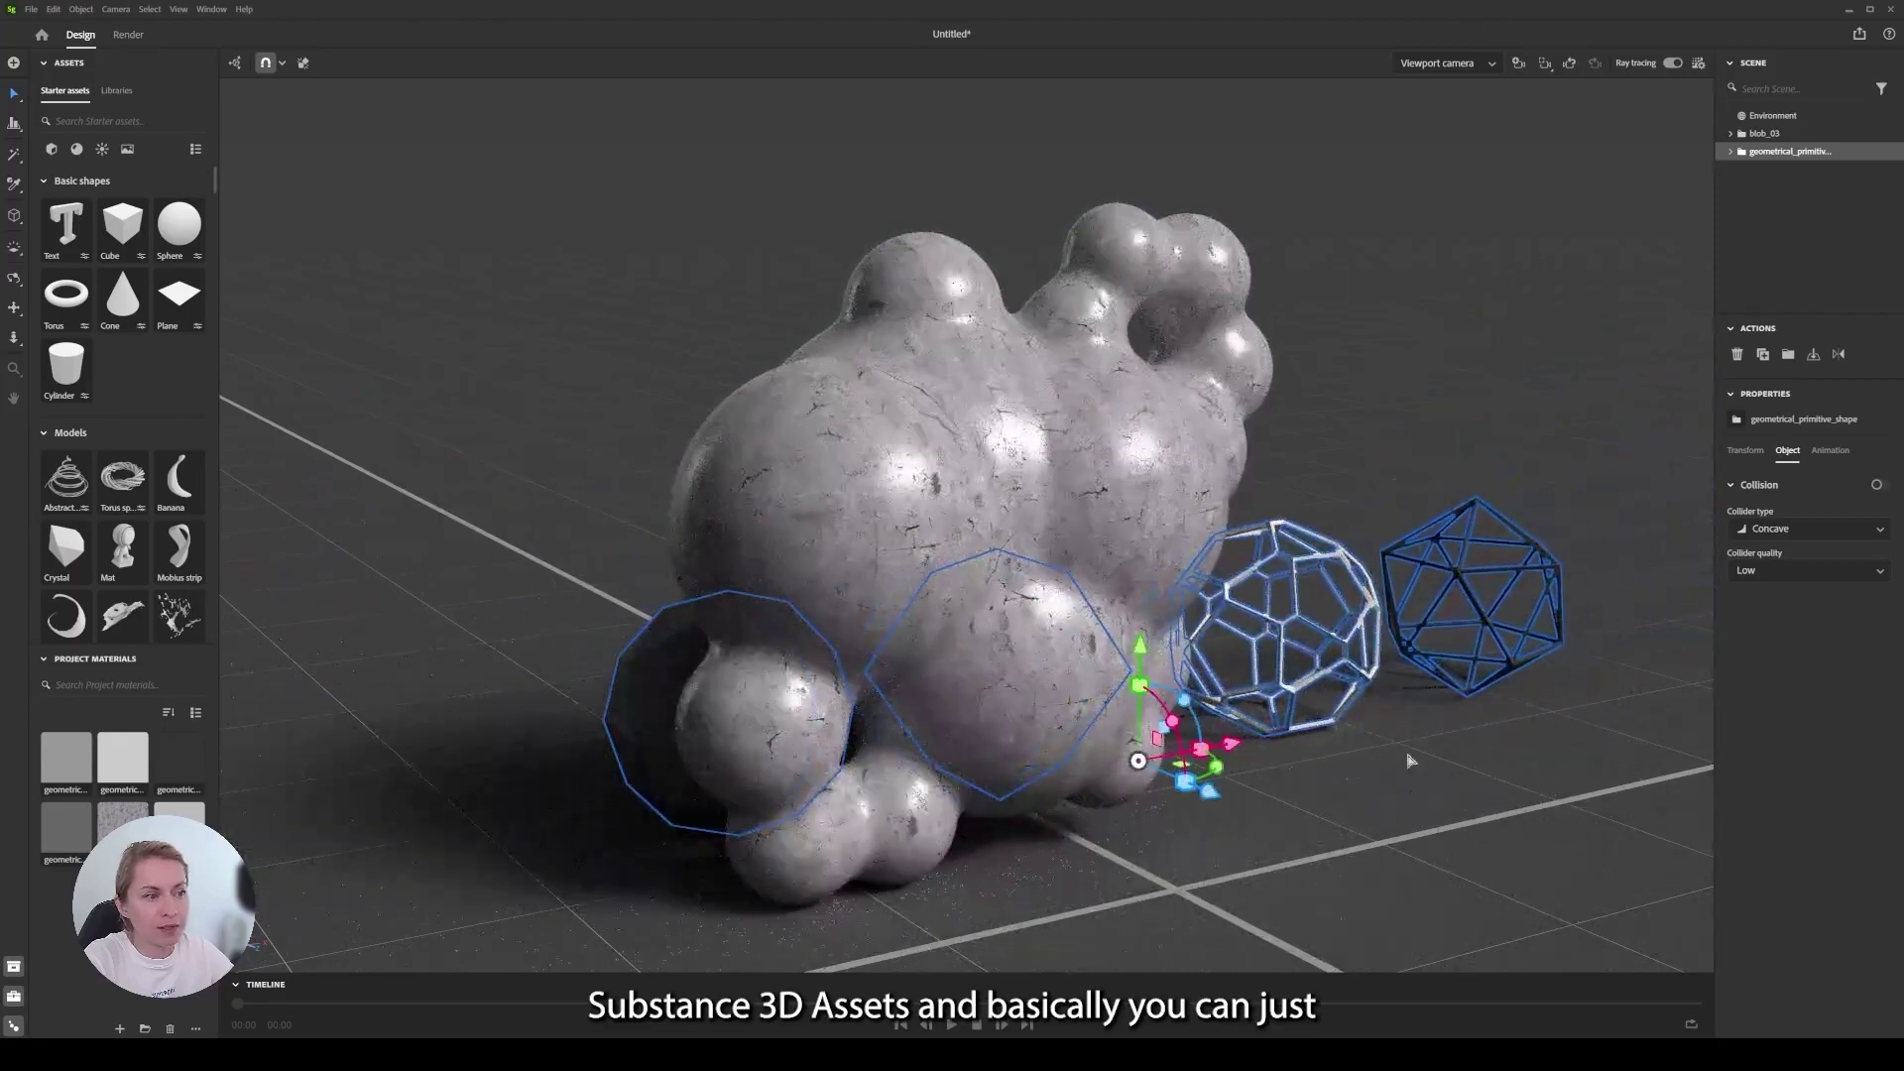
left_click(1408, 760)
Move the solid faceted polyhedron from behind the blob to the floor in front of it.
mouse_move(638, 721)
left_mouse_down()
mouse_move(897, 858)
mouse_move(988, 754)
mouse_move(1014, 772)
left_mouse_up()
left_click_drag(1071, 677, 1072, 697, "shift")
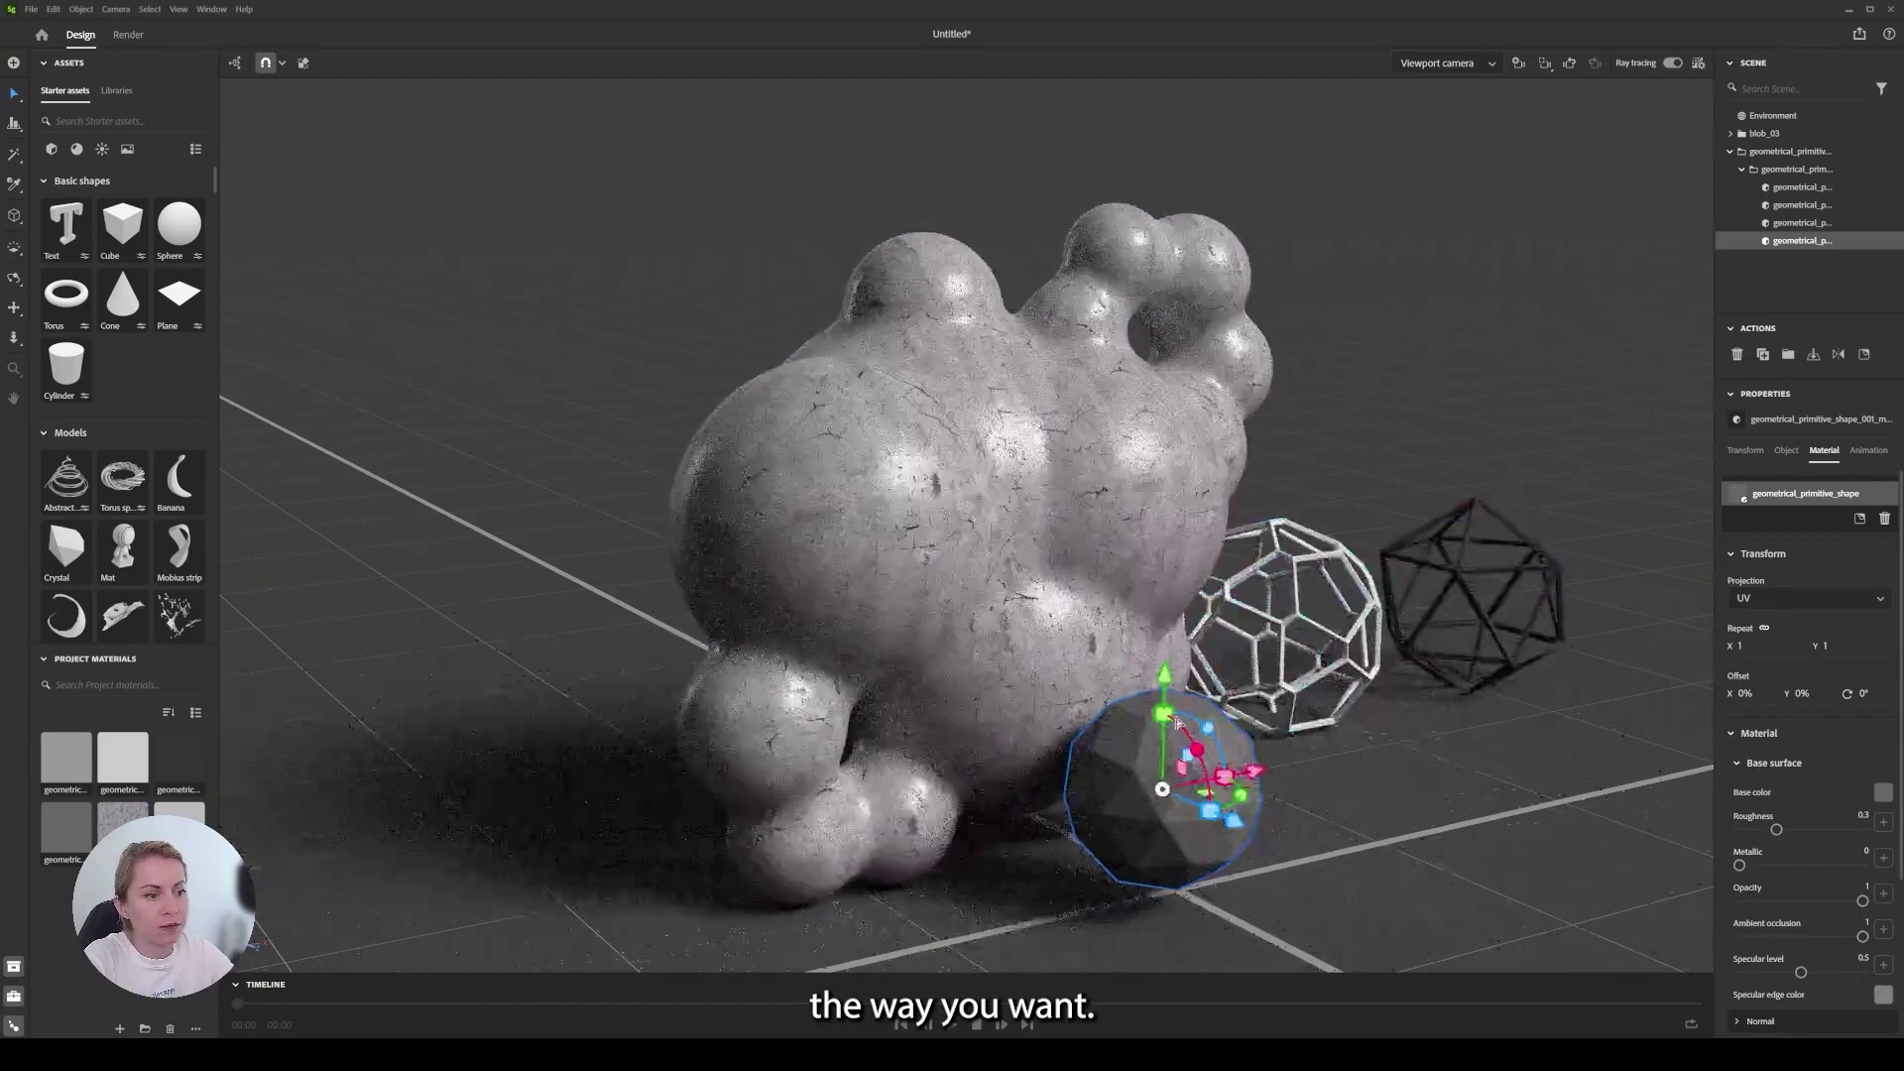
left_click_drag(1141, 798, 1231, 871)
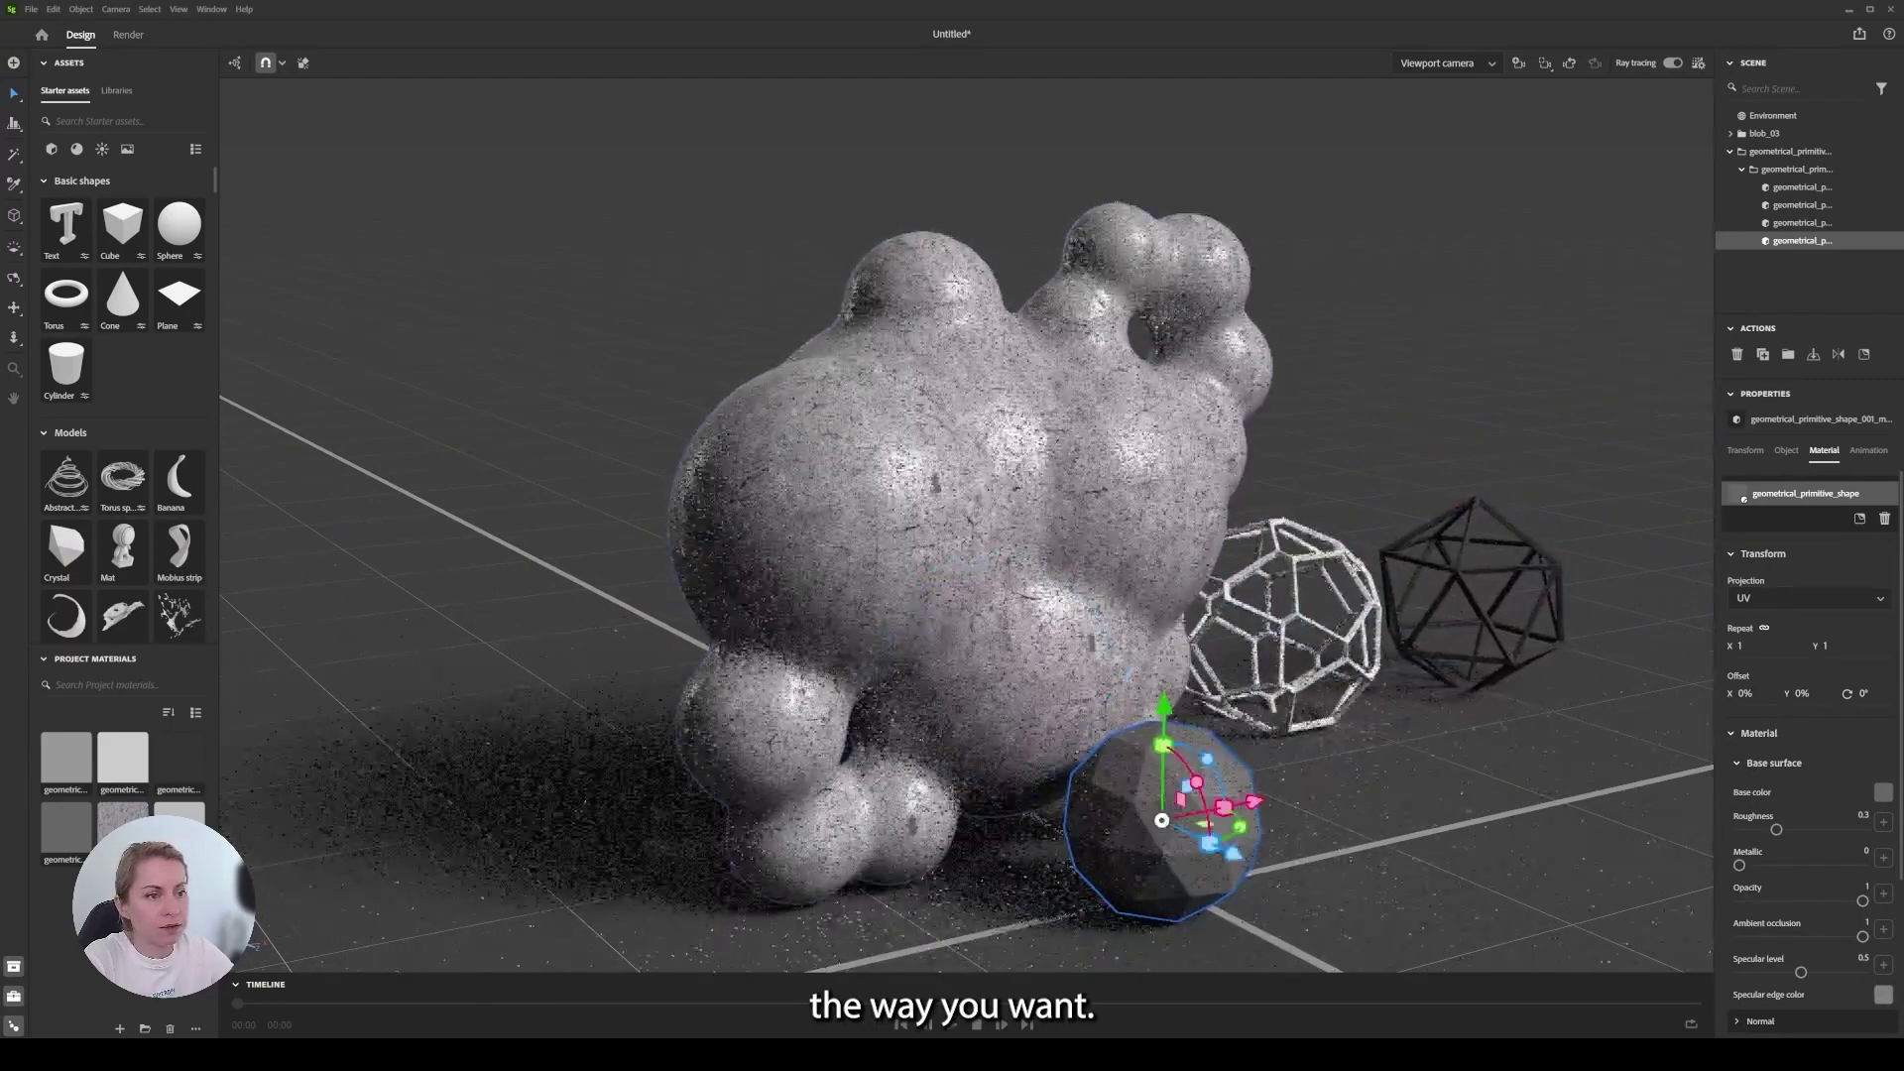
Raise the white wireframe sphere, shrink it and fit it into the ring-shaped opening at the blob's upper end.
left_click(1289, 615)
left_click_drag(1282, 540, 1290, 266)
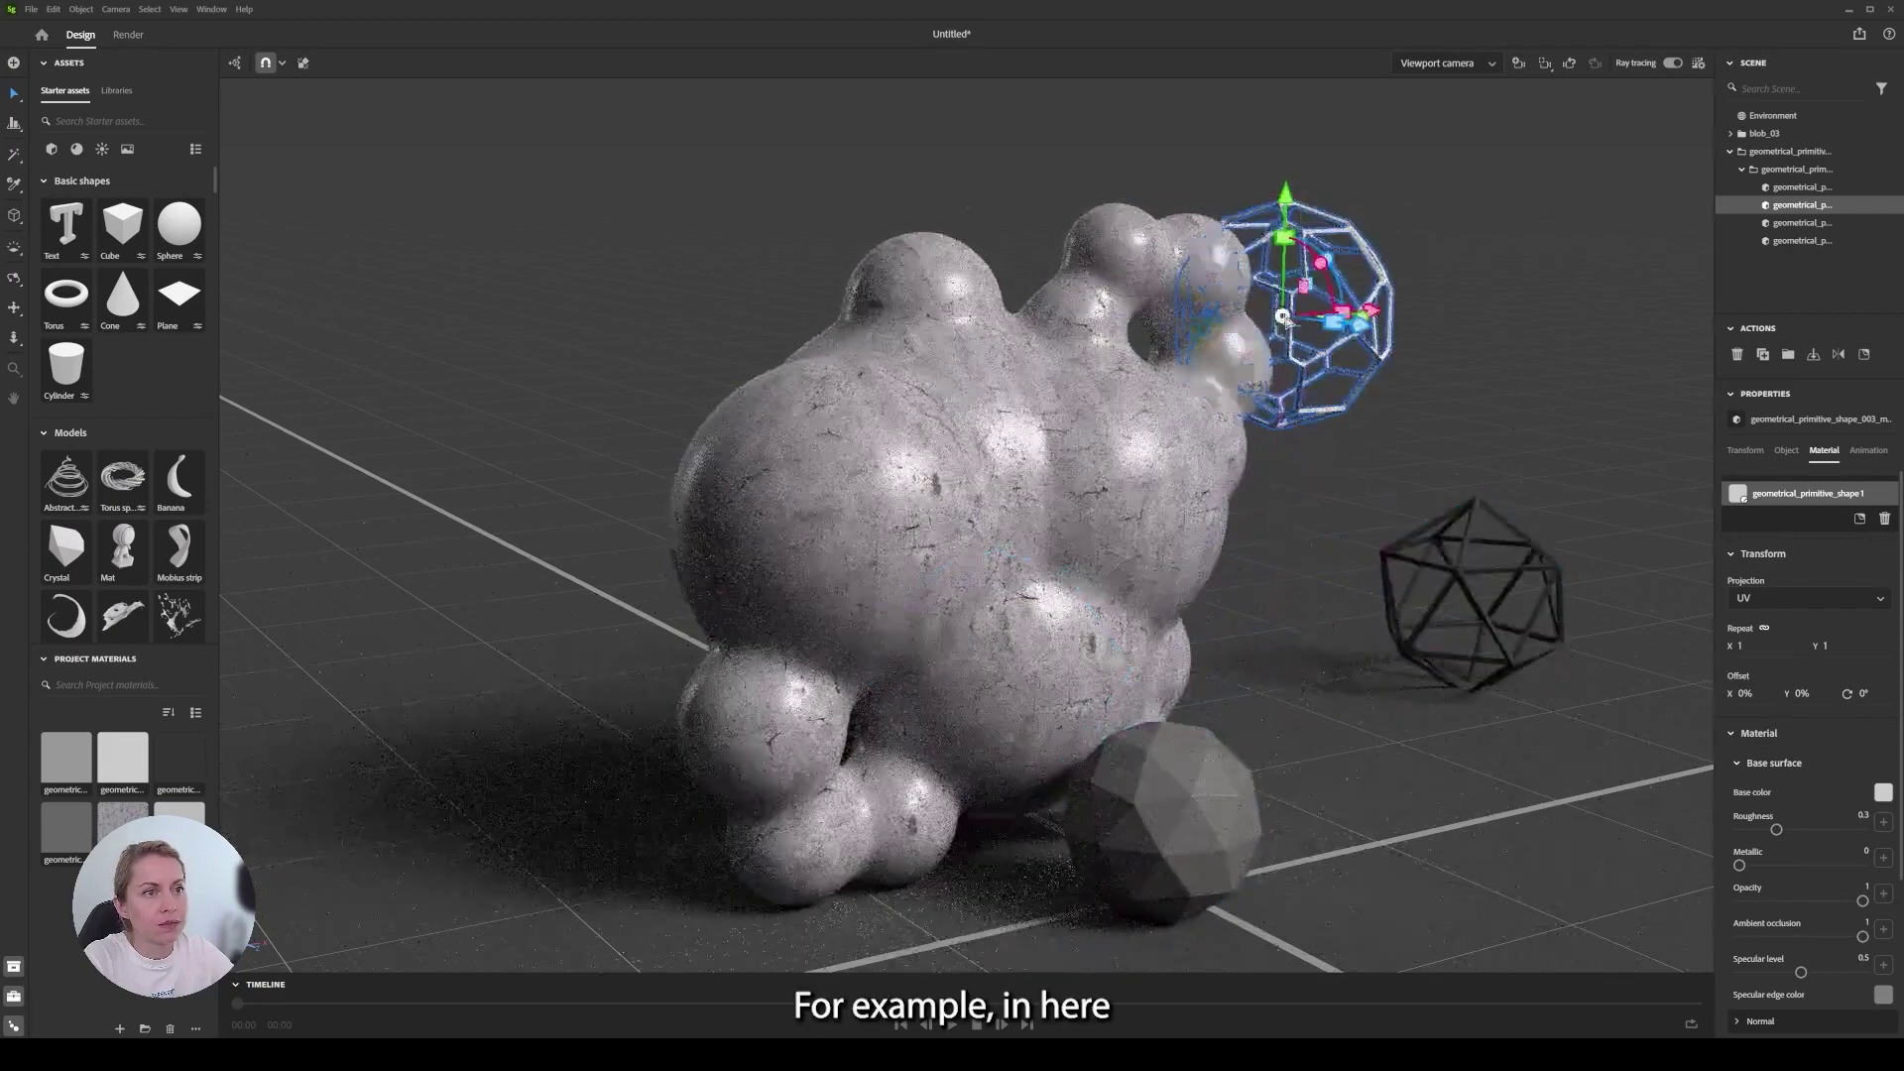
mouse_move(1373, 315)
left_mouse_down()
mouse_move(1255, 321)
mouse_move(1367, 349)
mouse_move(1395, 338)
mouse_move(1306, 349)
mouse_move(1161, 316)
left_mouse_up()
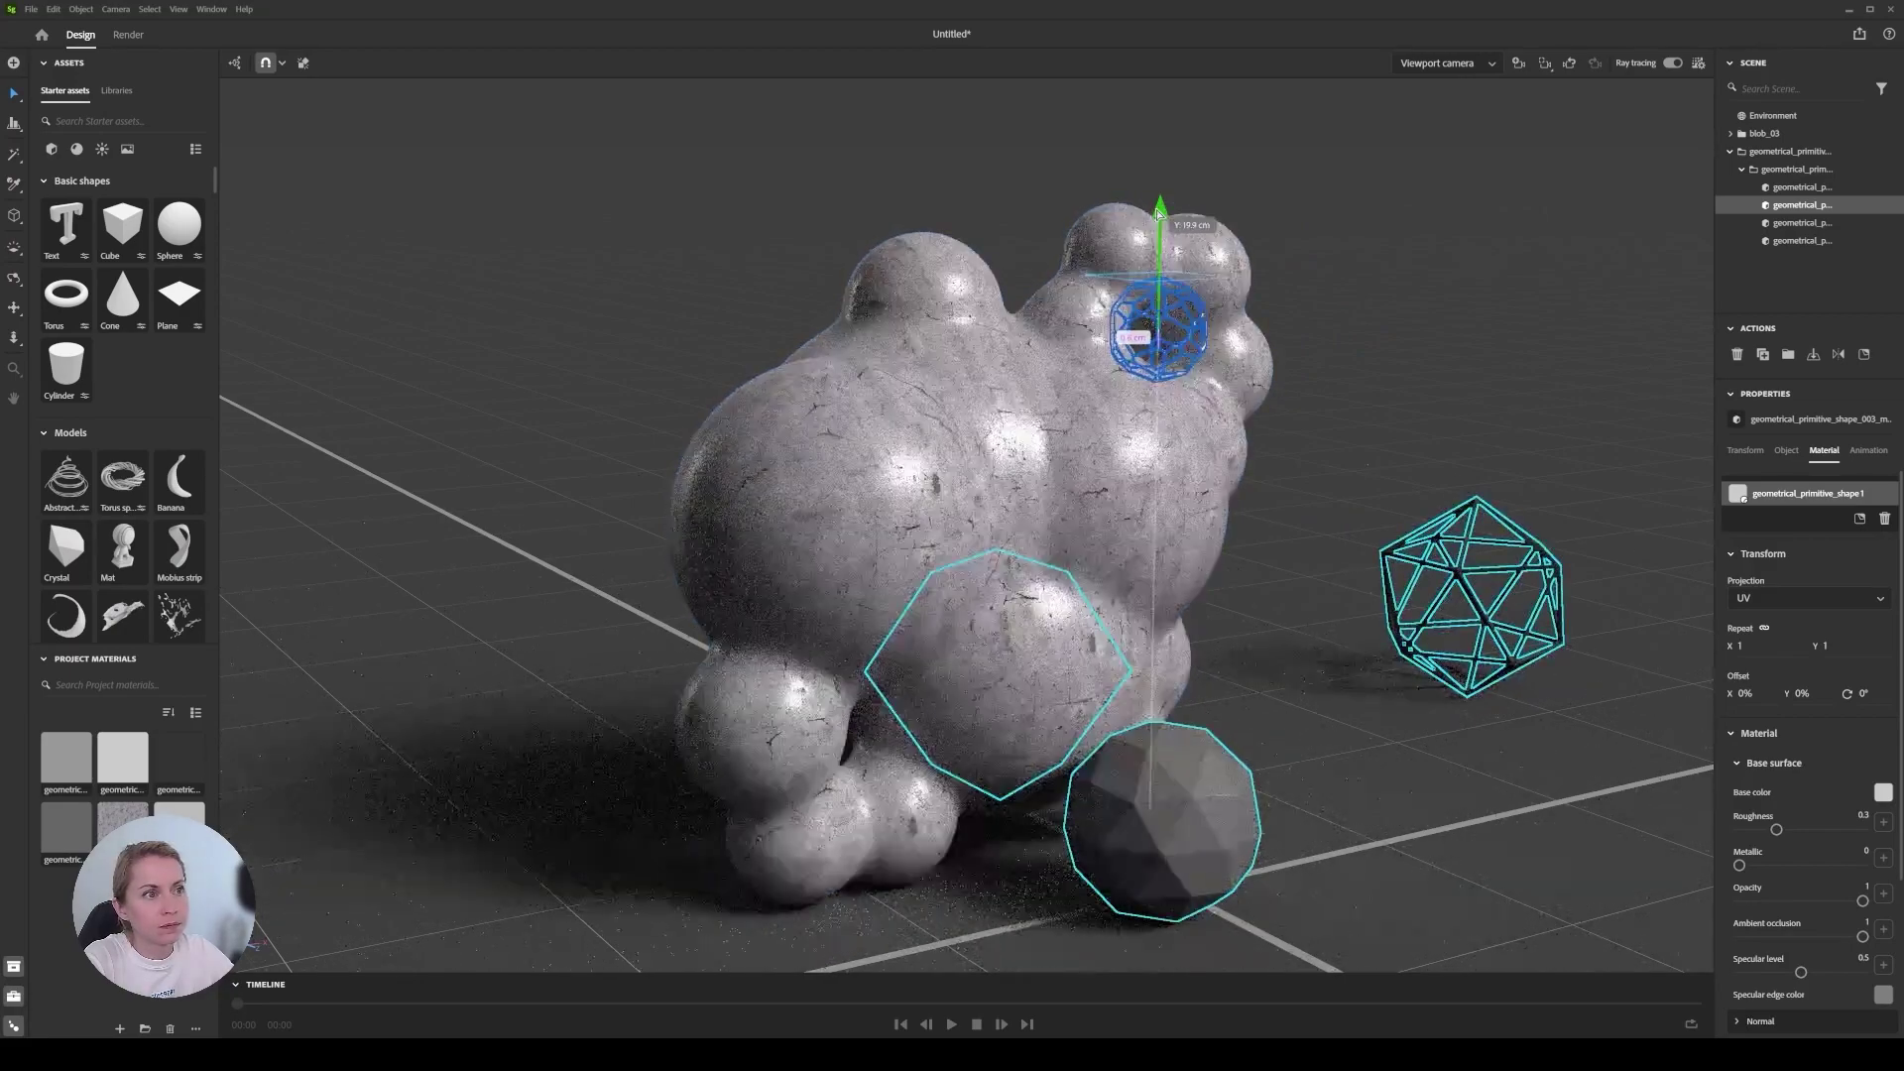
Place the black wireframe polyhedron around the blob's lower bulges and shrink the solid polyhedron on the floor.
left_click(1431, 596)
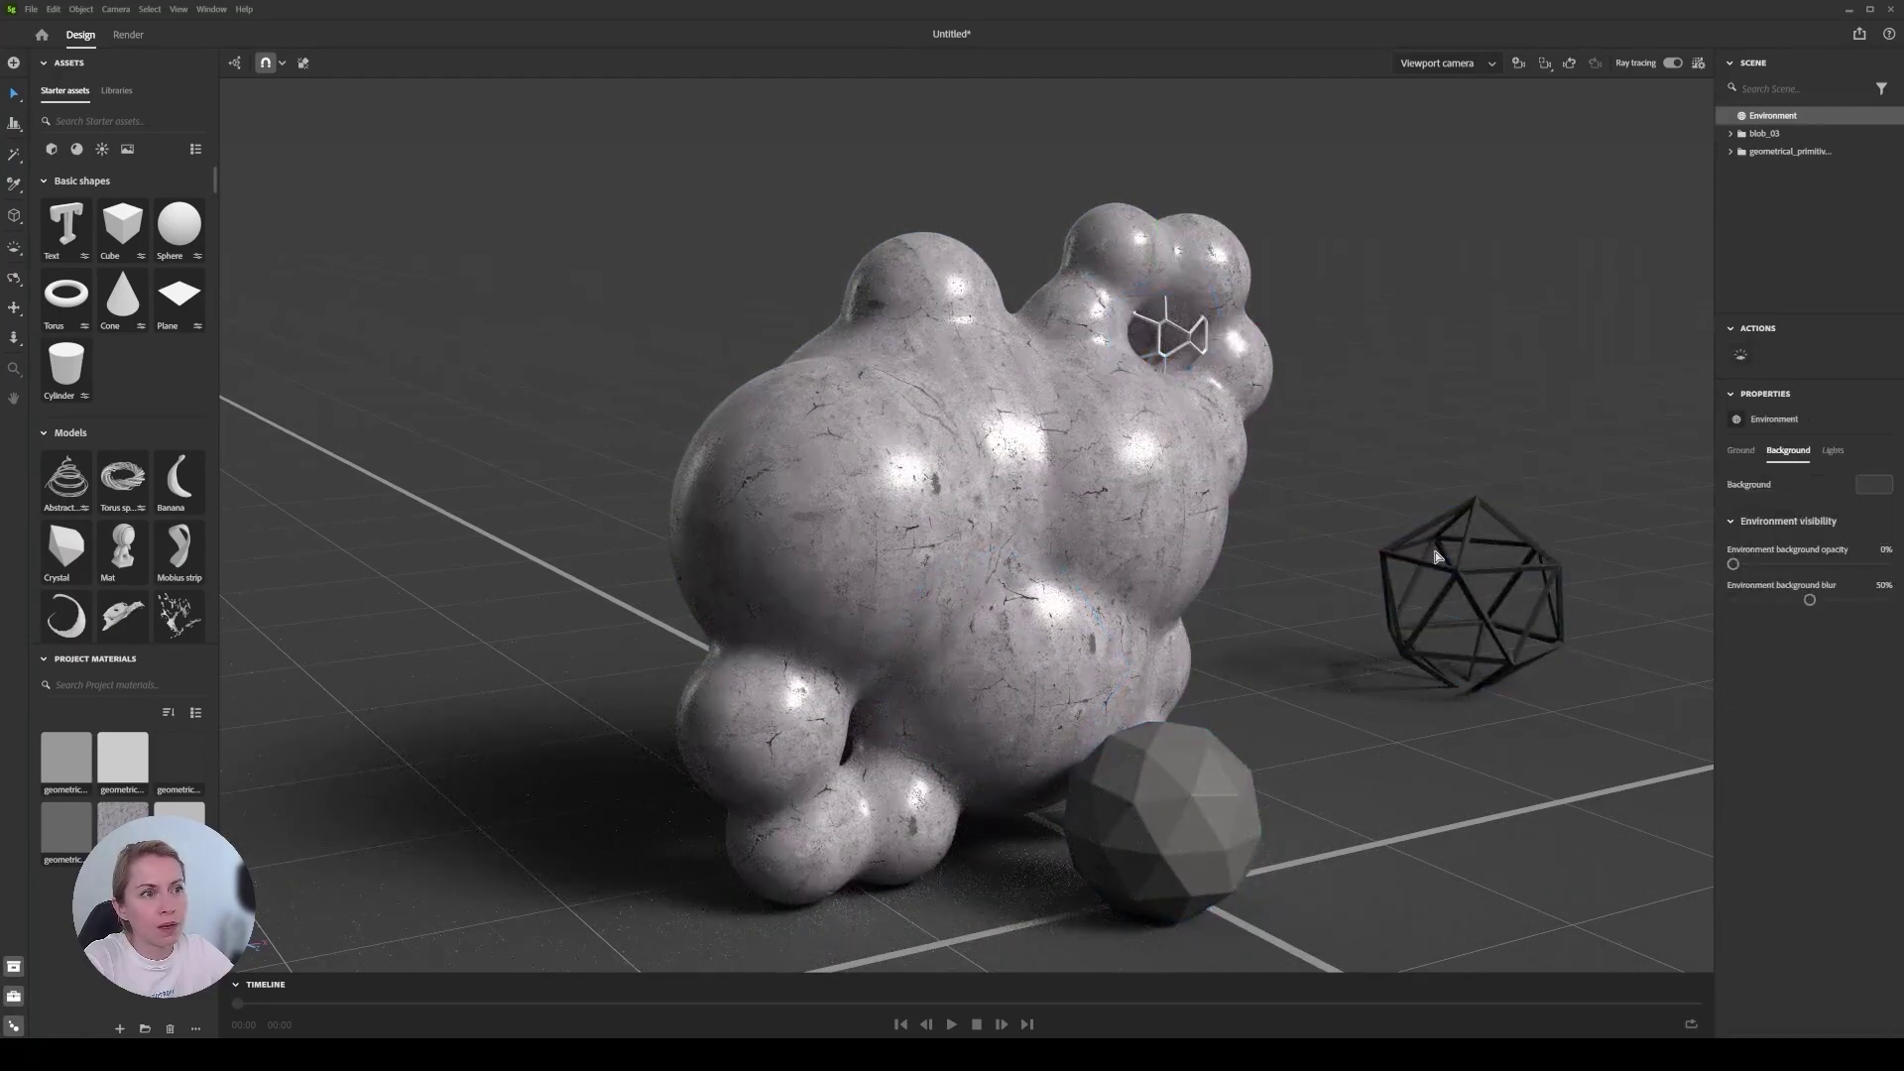
left_click(1438, 557)
left_click_drag(1458, 585, 722, 784)
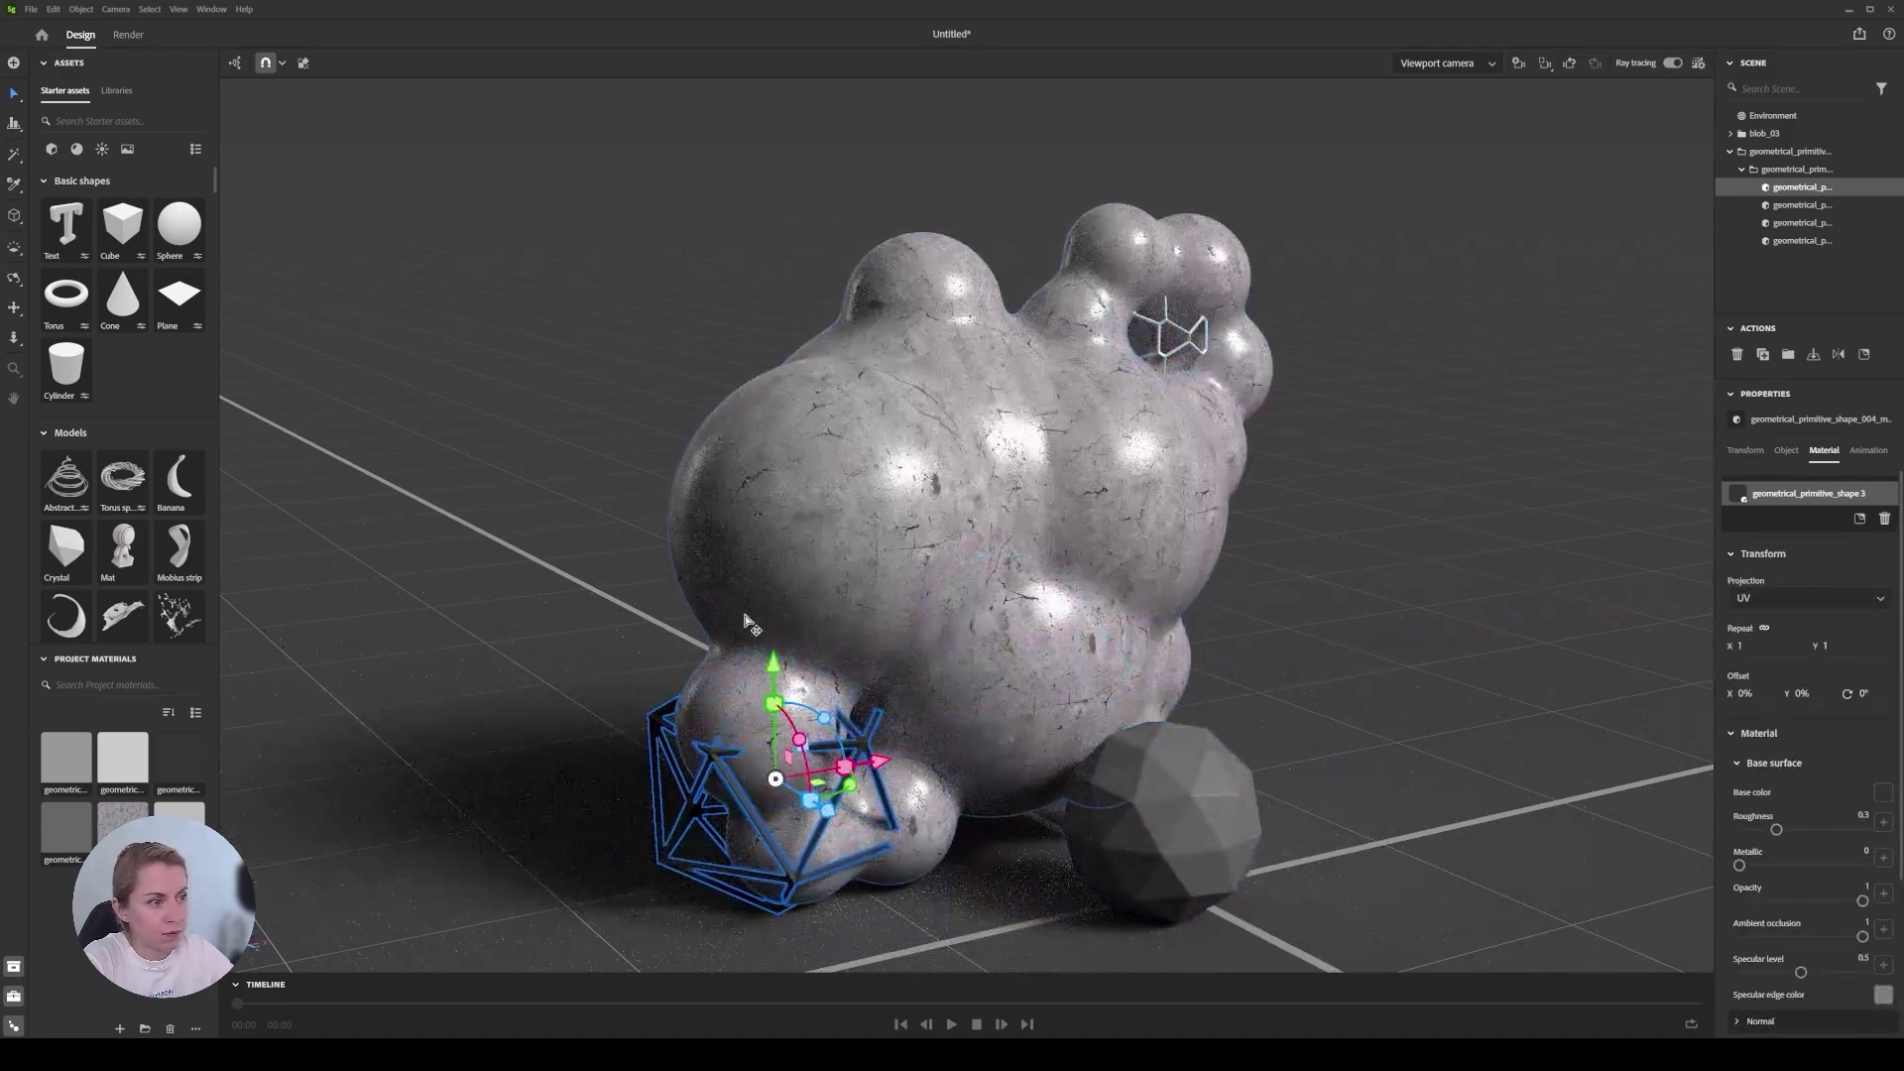
left_click_drag(773, 655, 773, 601)
left_click(1165, 791)
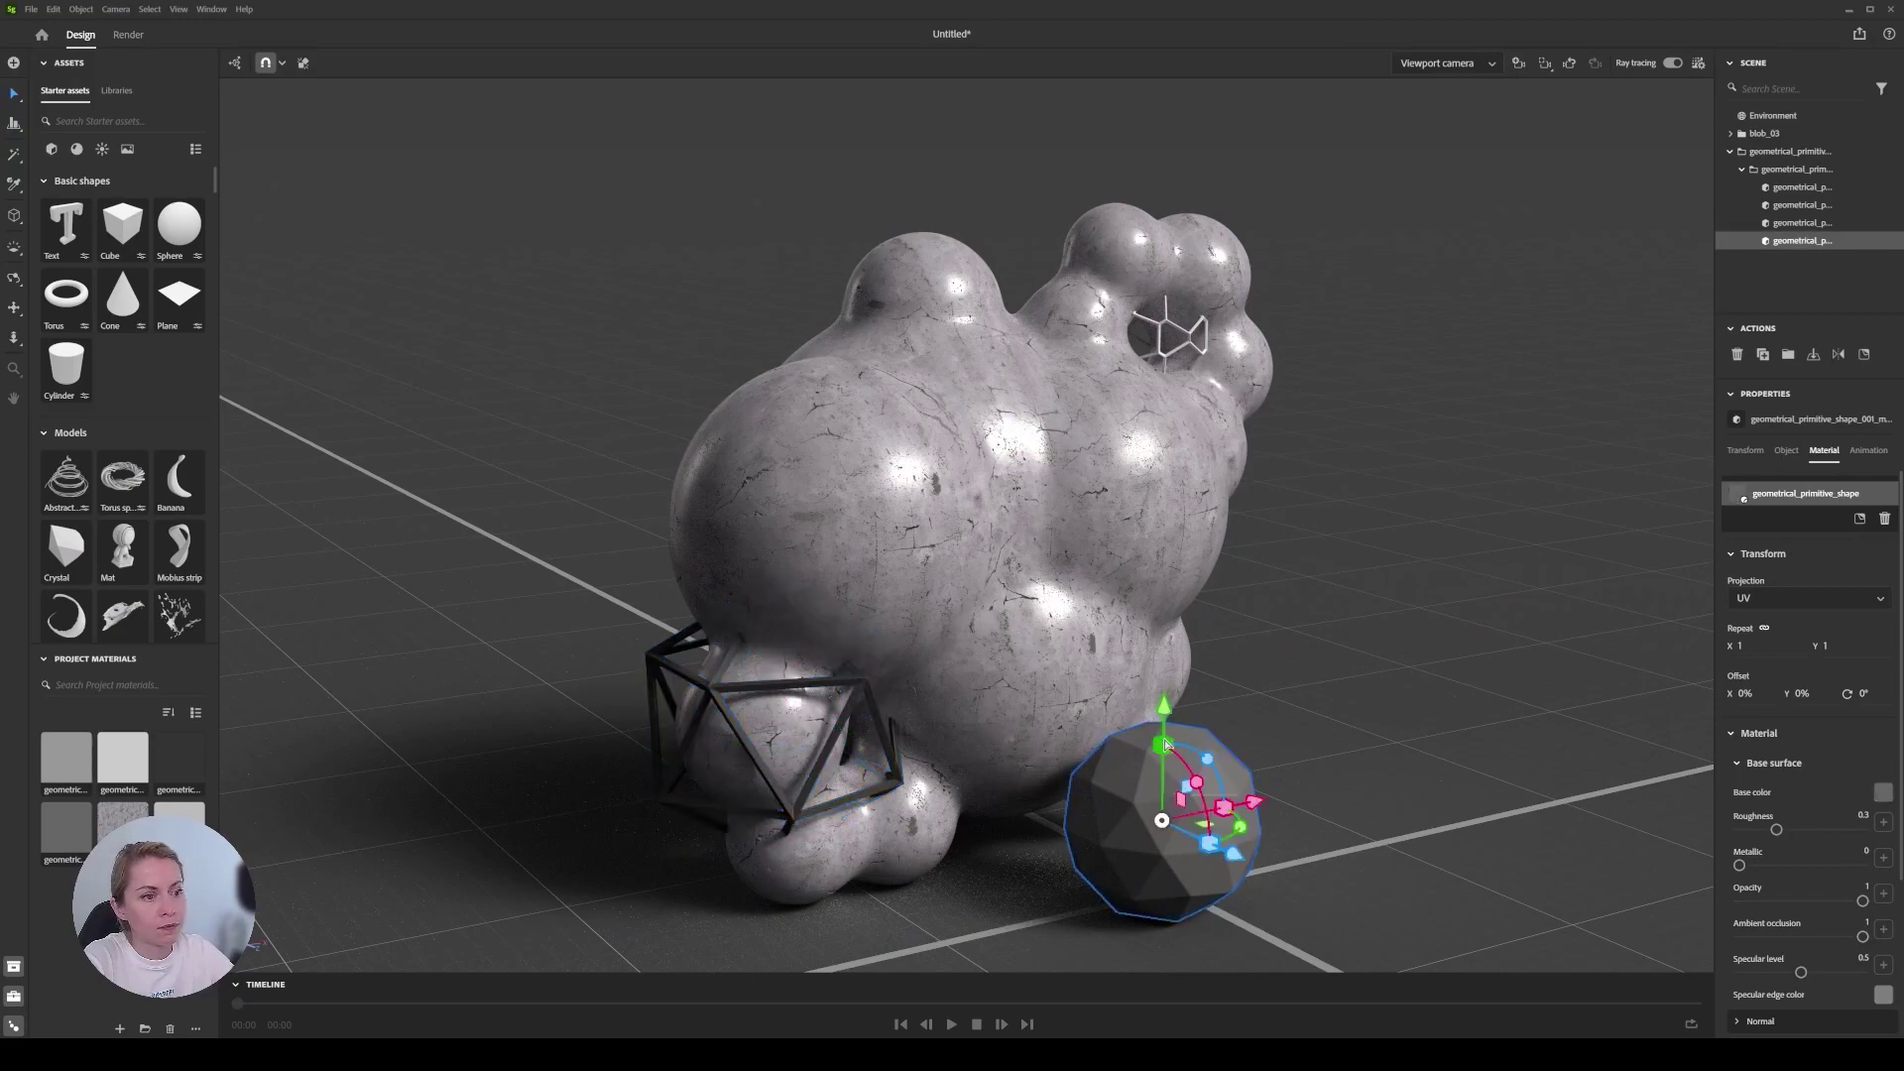
left_click_drag(1167, 744, 1168, 756)
Add a cylinder to the scene and enable its bevel with a radius of 1.
scroll(1247, 636, "down", 1)
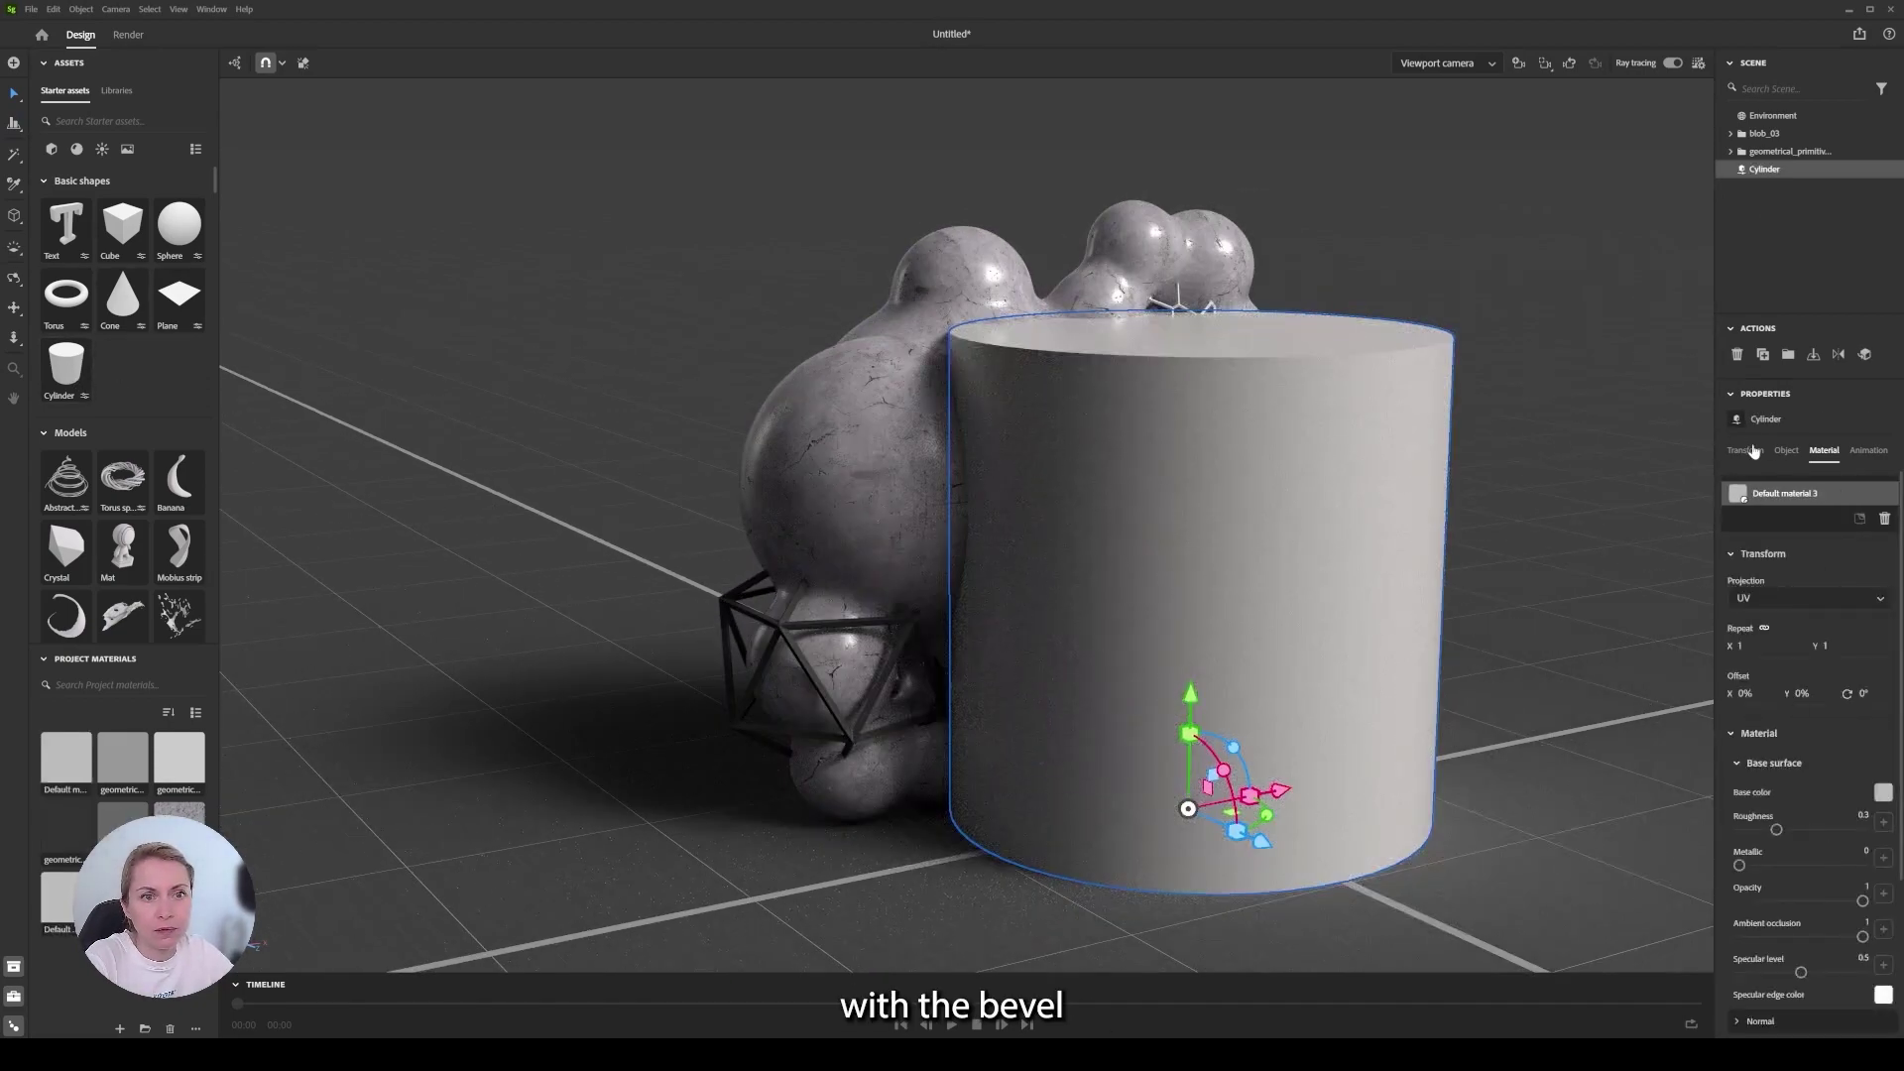
left_click(1786, 450)
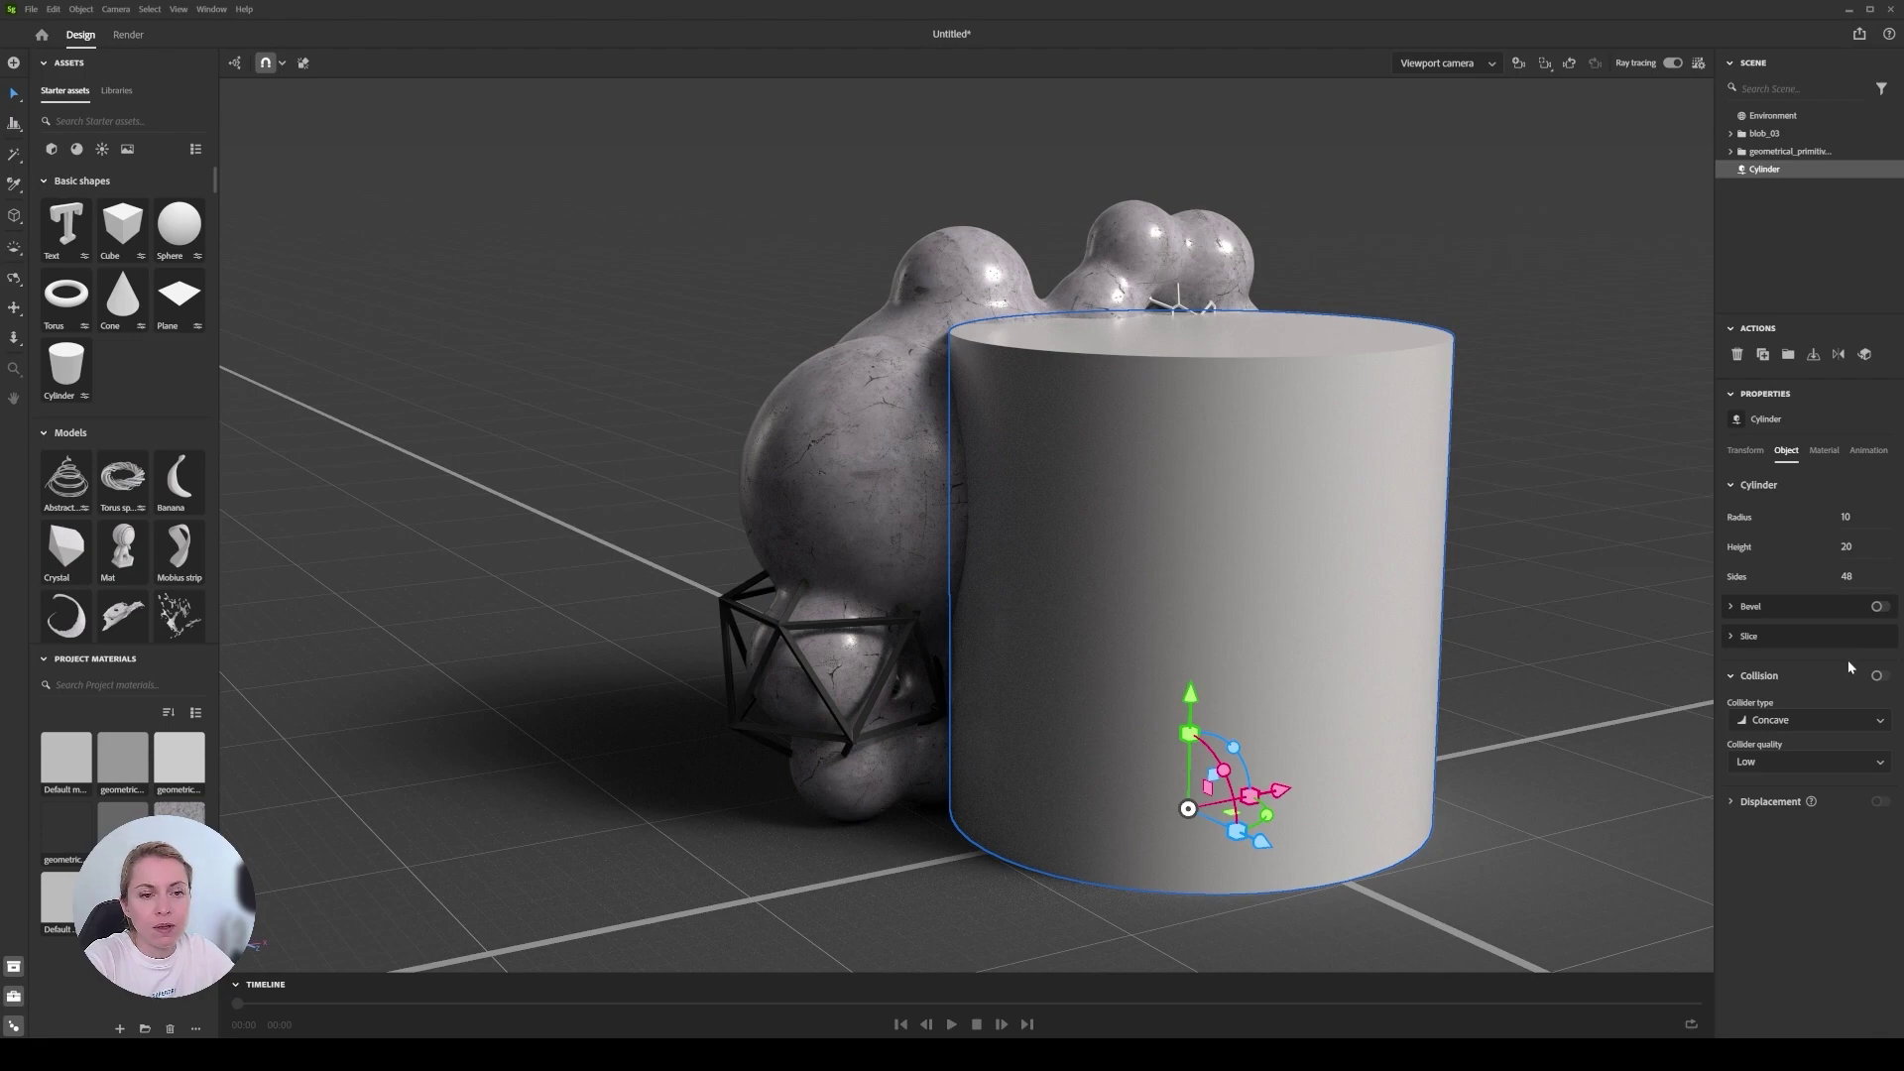
left_click(1879, 606)
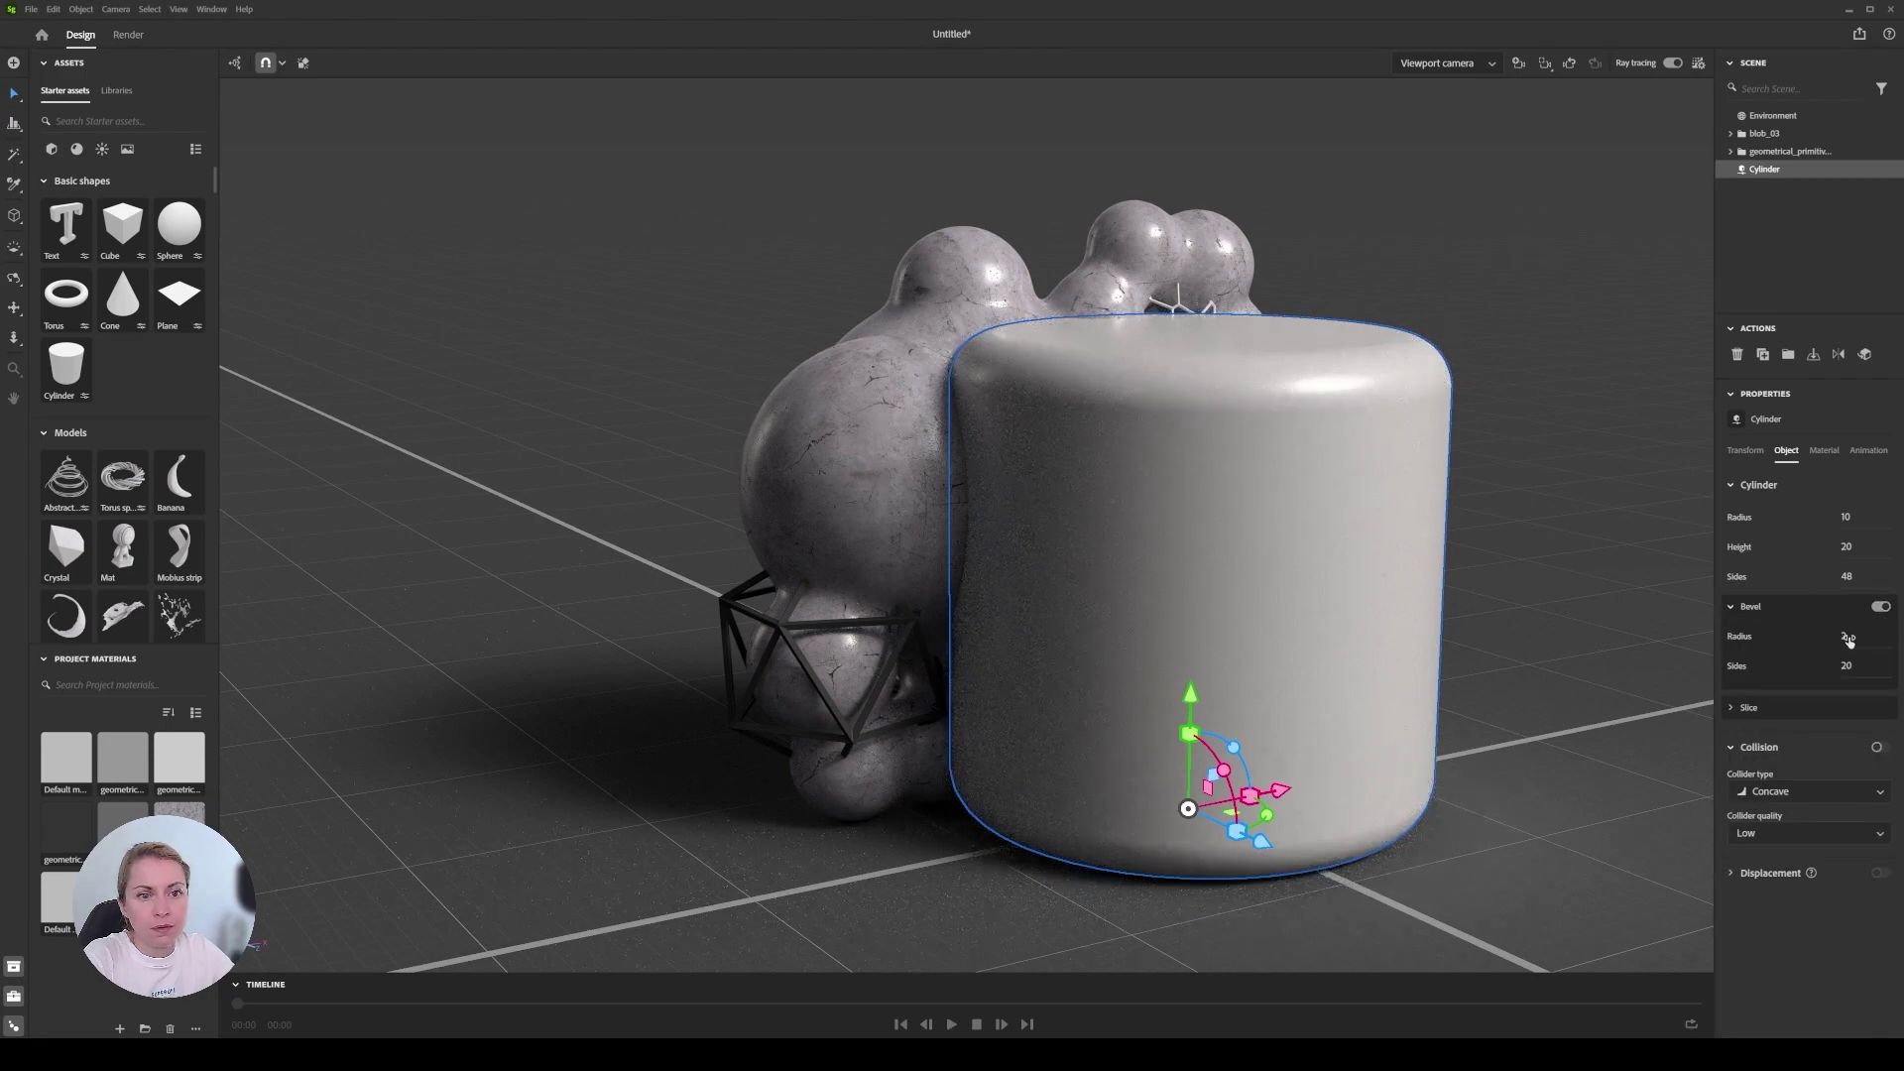
type("1")
key("Return")
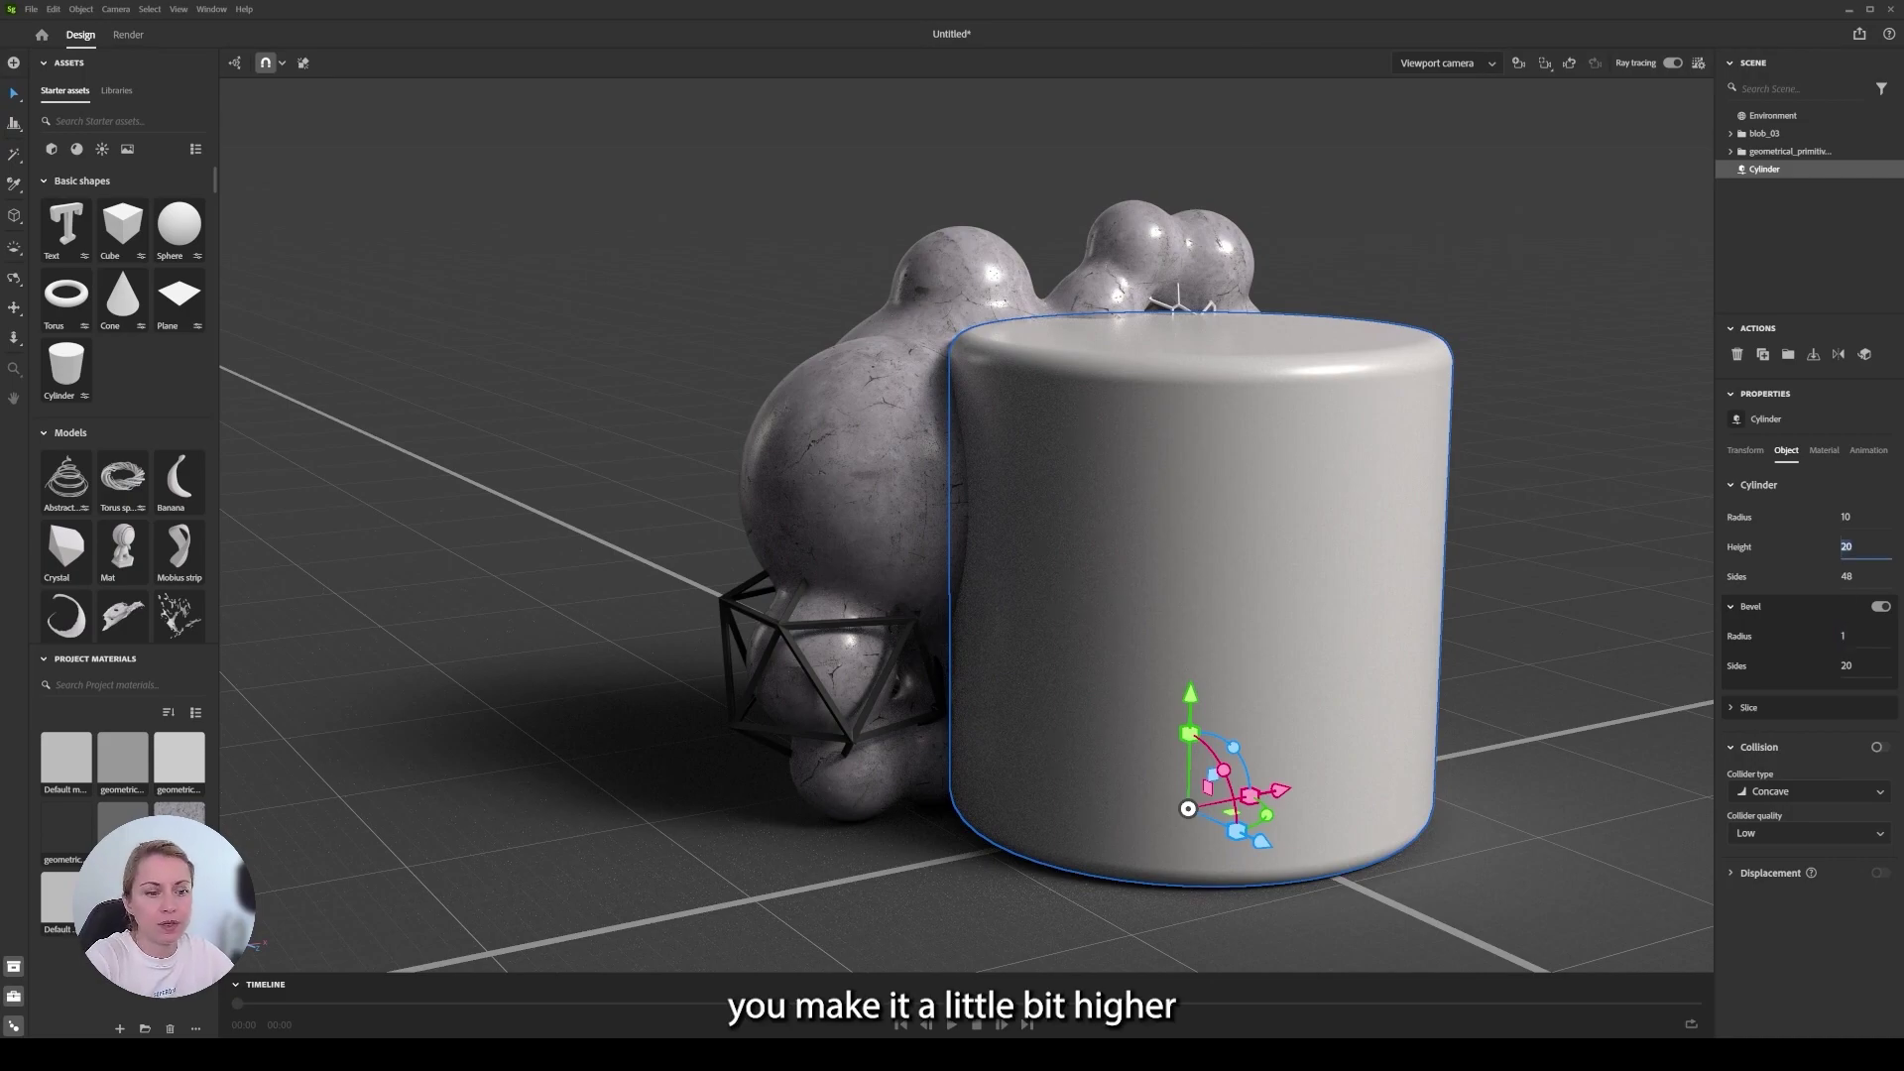
Set the cylinder's height to 30, lower it and shift it across to the blob's location.
type("30")
key("Return")
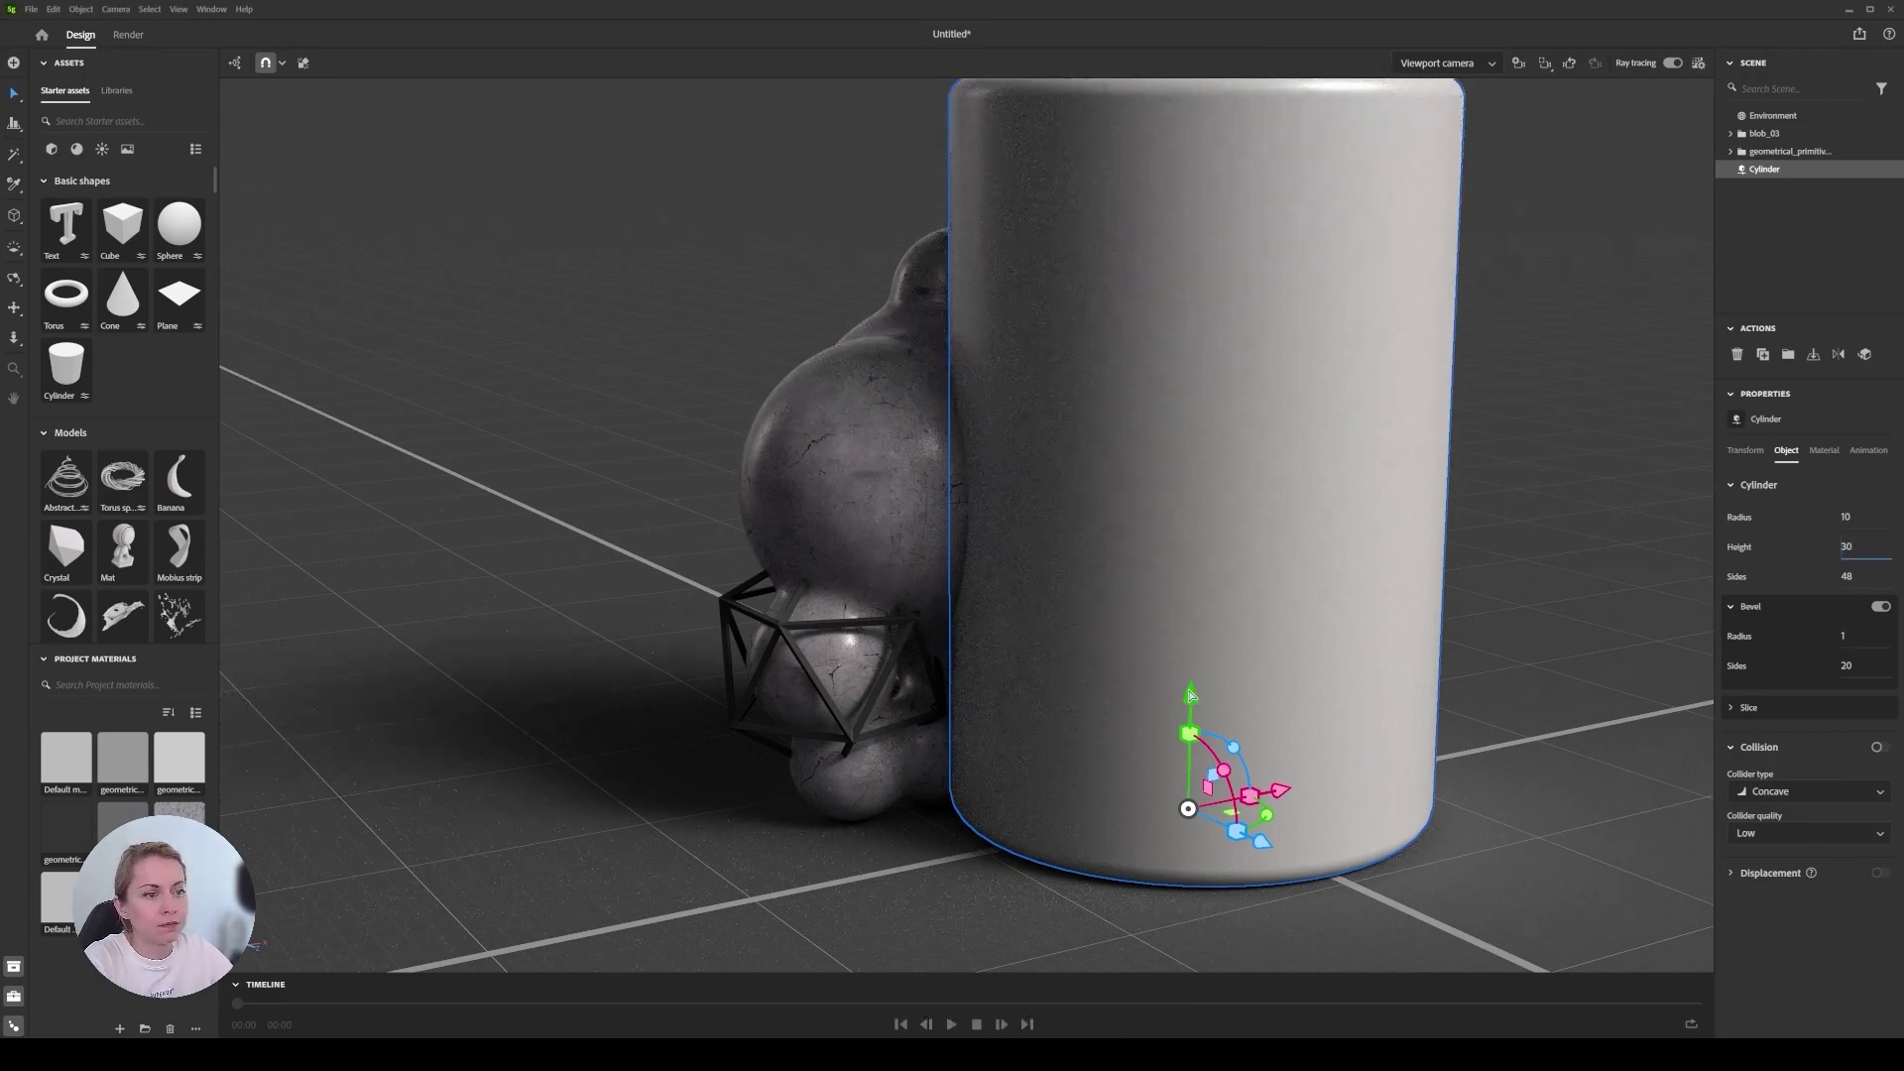
left_click_drag(1189, 696, 1188, 871)
left_click_drag(1283, 705, 1102, 722)
Lift the blob and the geometric shapes together onto the cylinder, scale them to 0.76 and centre them on its top.
left_click(1773, 152)
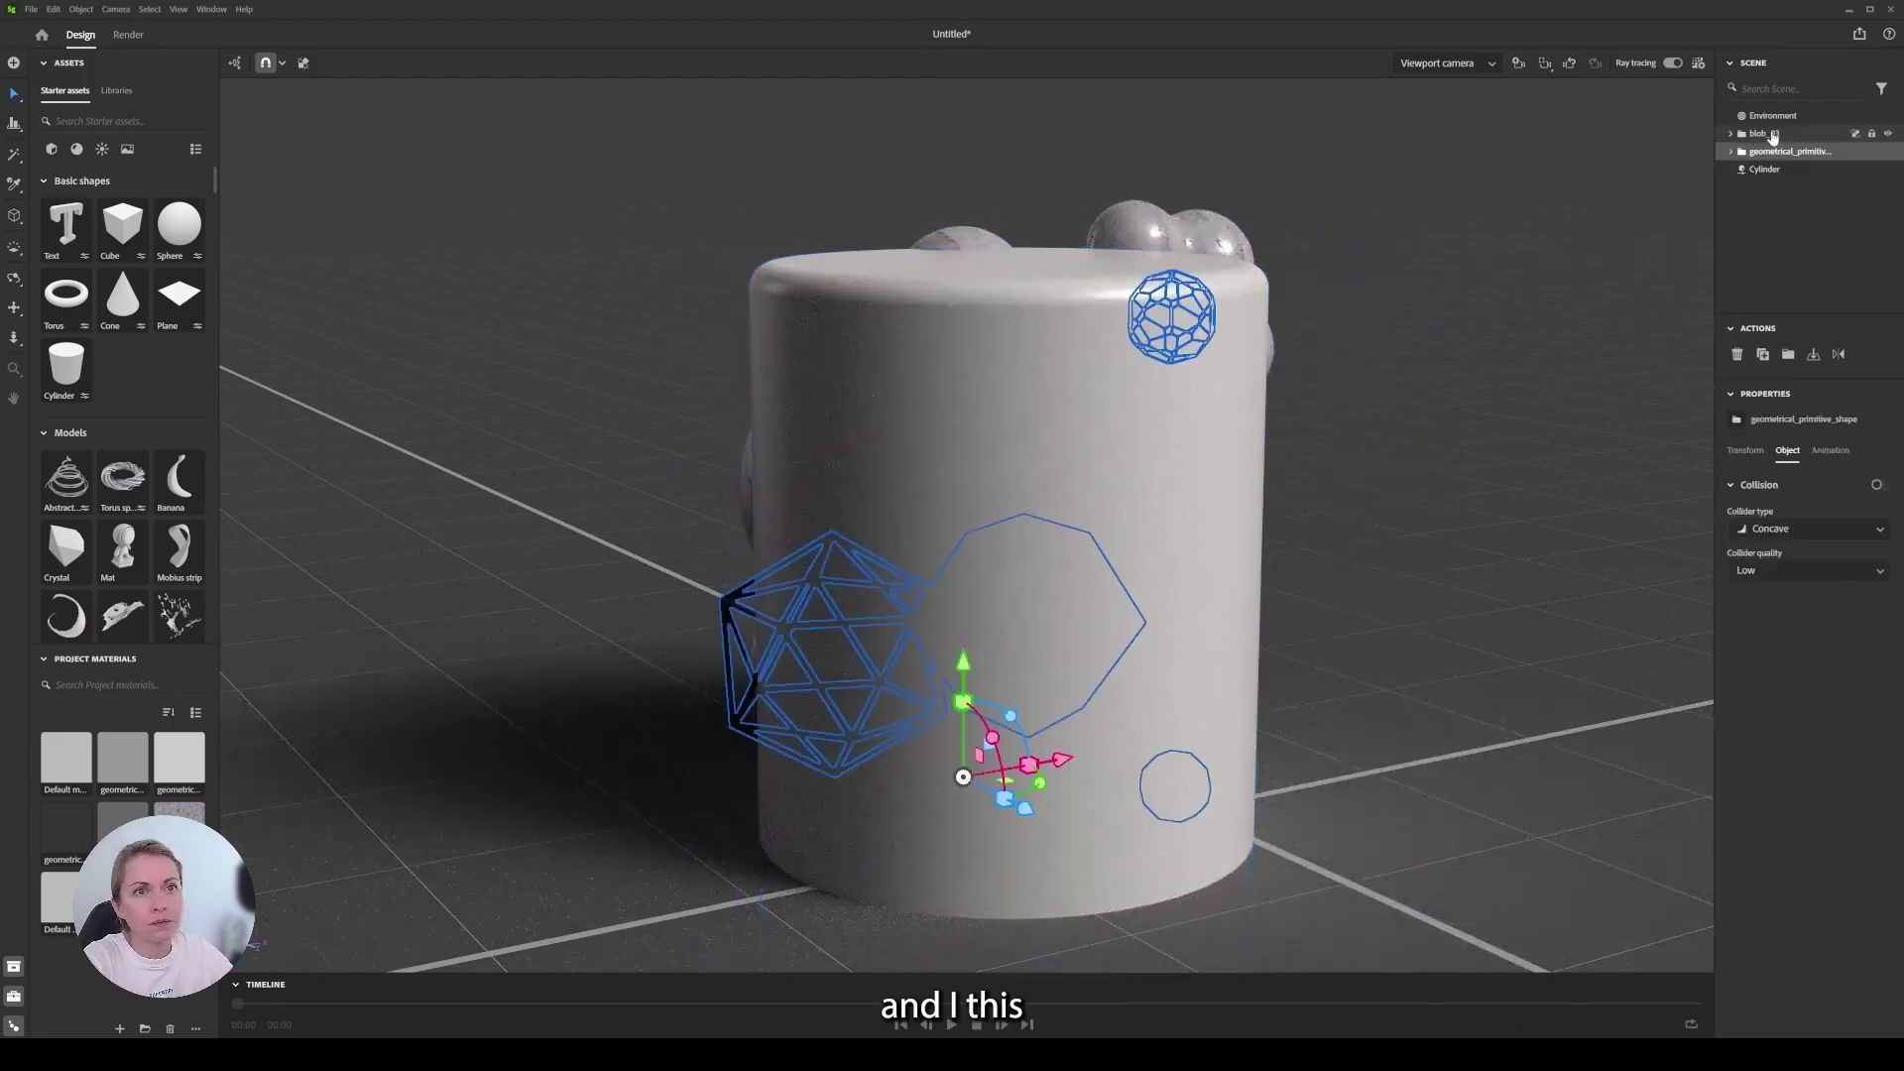
left_click(1773, 134, "shift")
left_click_drag(993, 658, 993, 121)
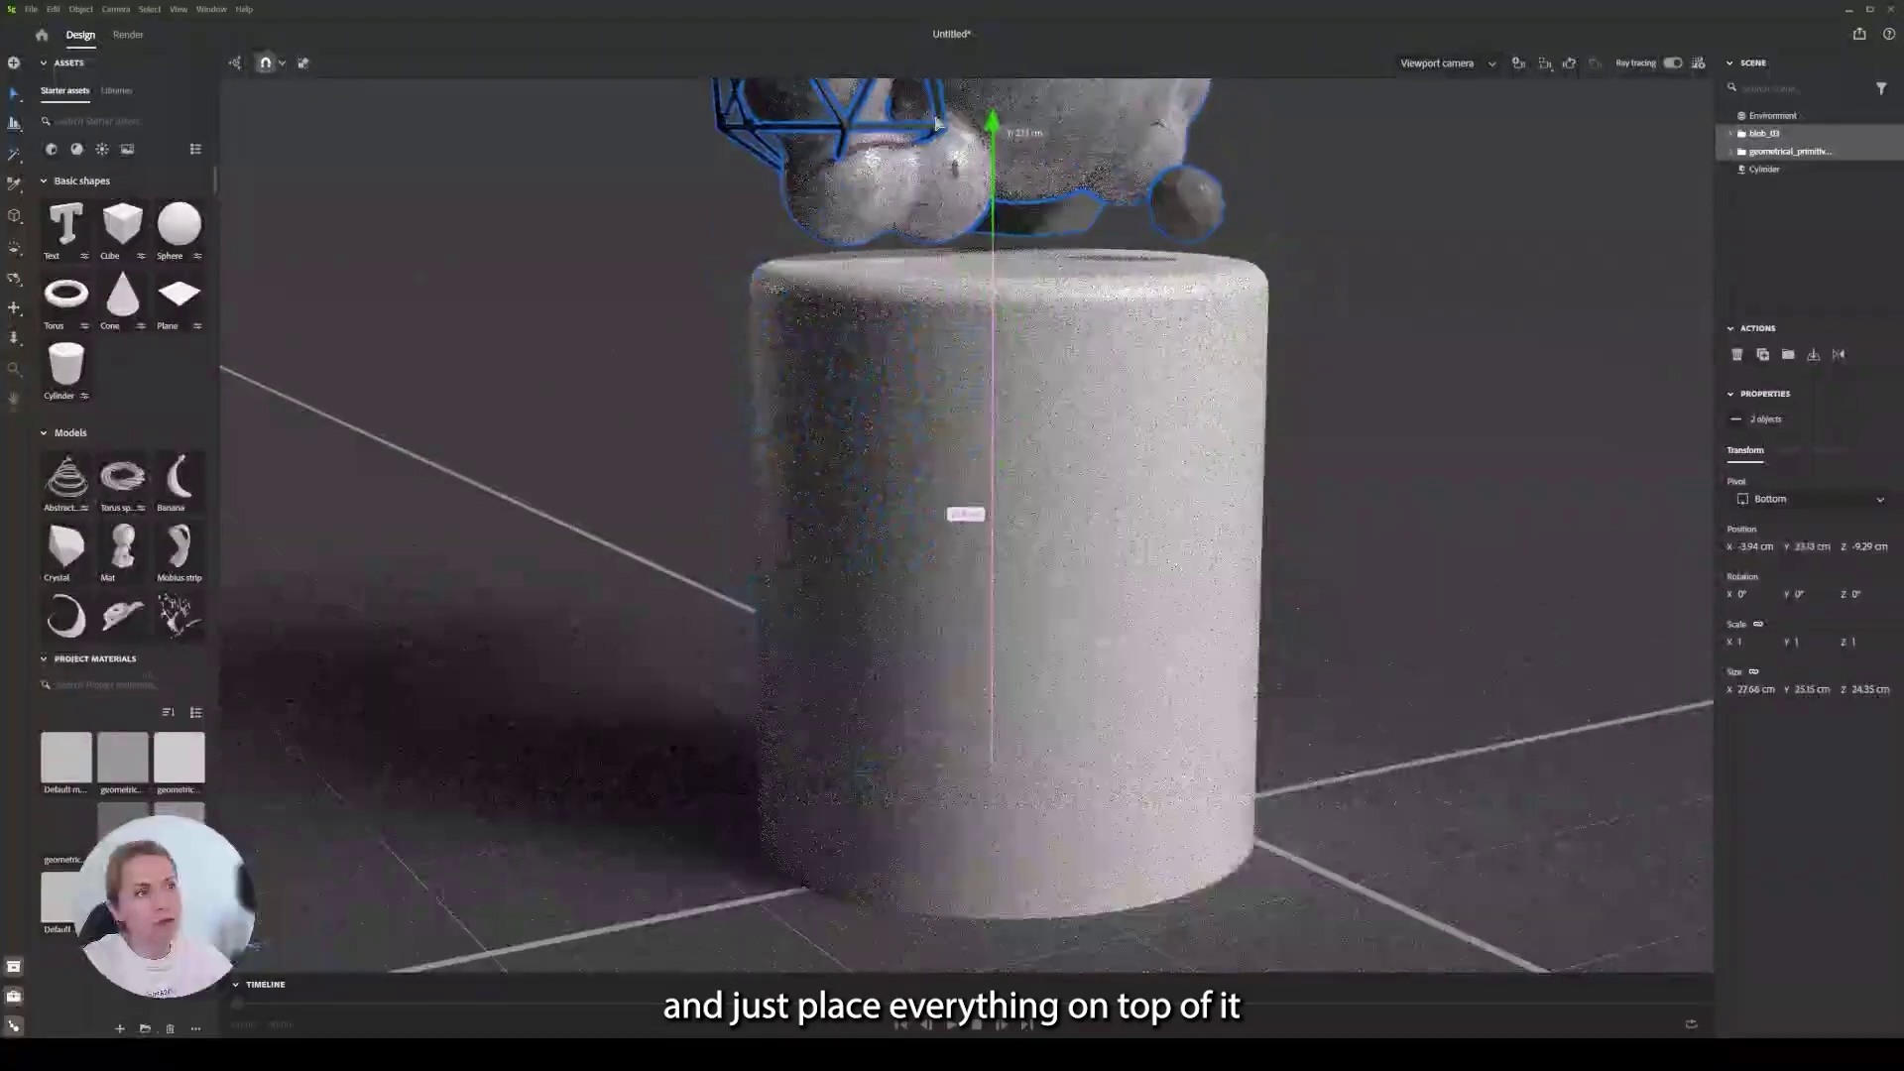
middle_click_drag(1101, 288, 1032, 666)
left_click_drag(924, 536, 928, 564)
left_click_drag(987, 651, 1028, 656)
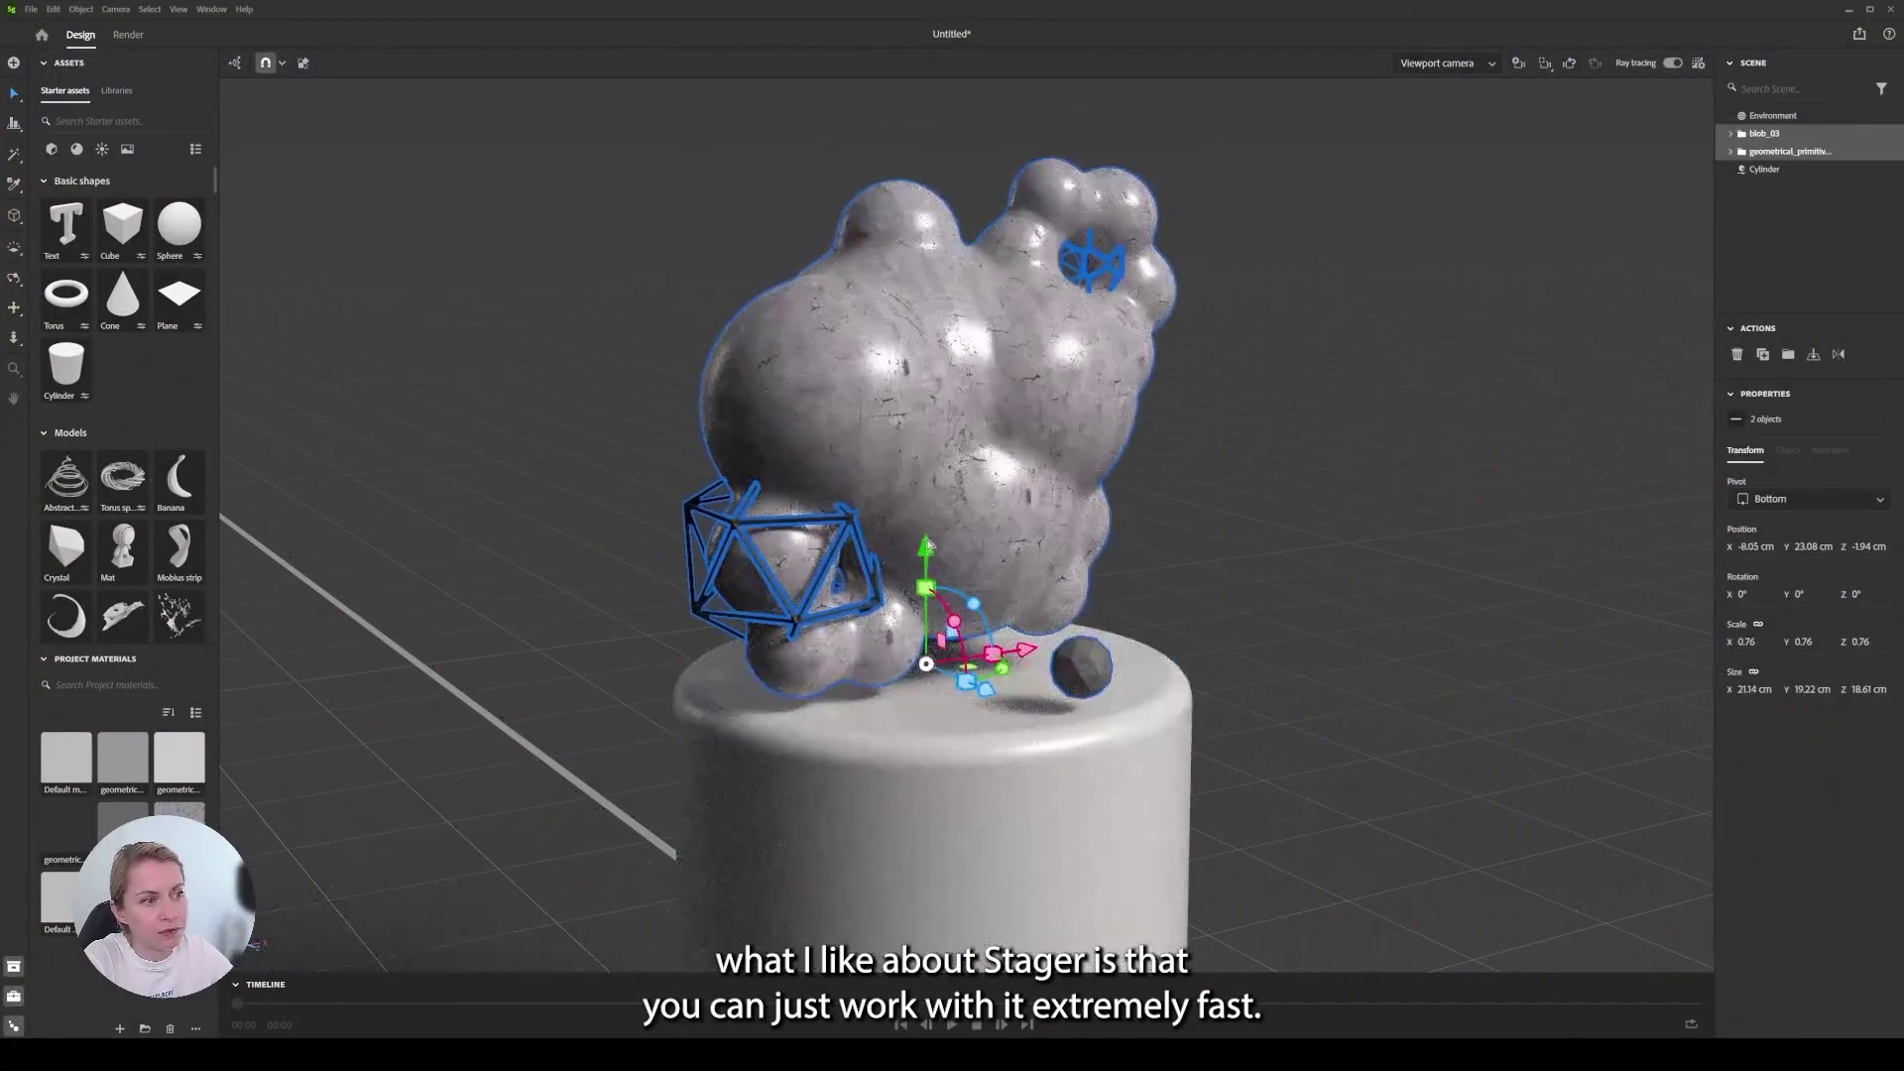
Settle the small solid polyhedron onto the cylinder's top beside the blob's base.
left_click(1245, 583)
left_click(1081, 694)
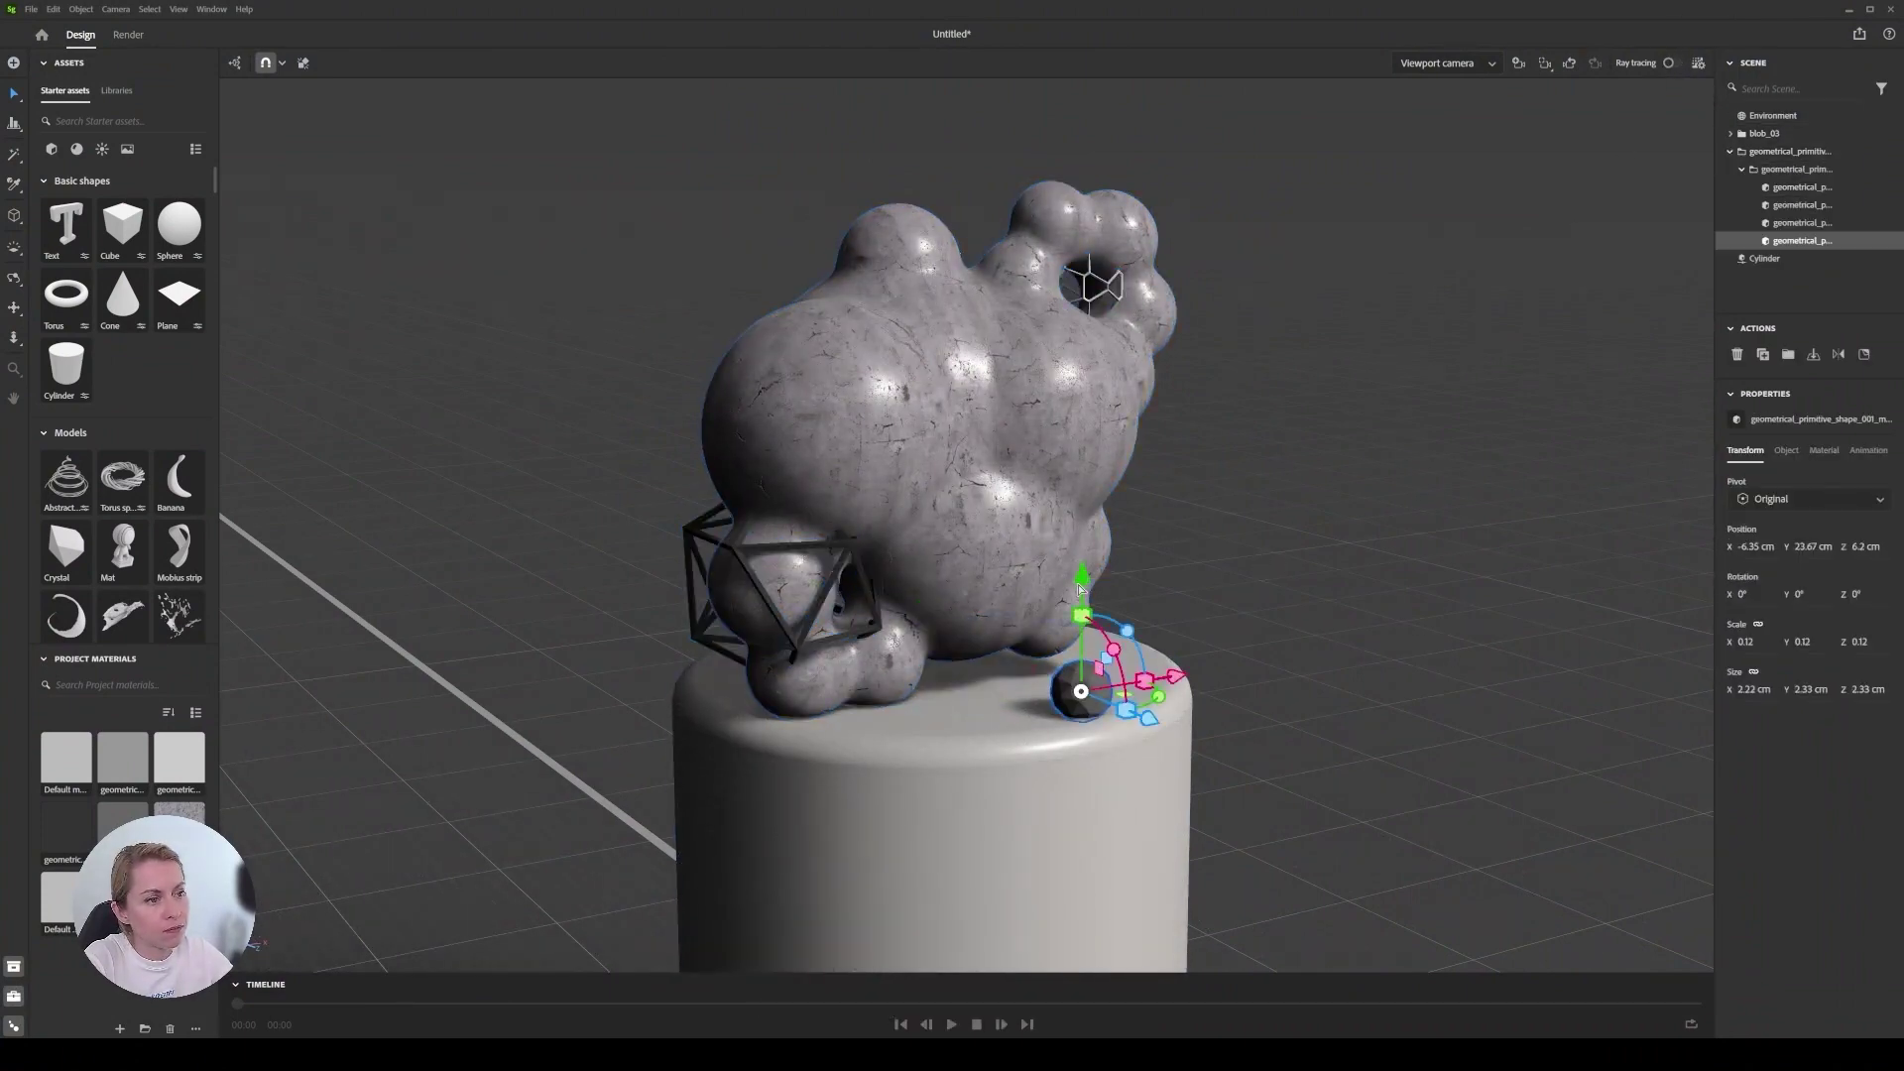
left_click_drag(1083, 583, 1082, 574)
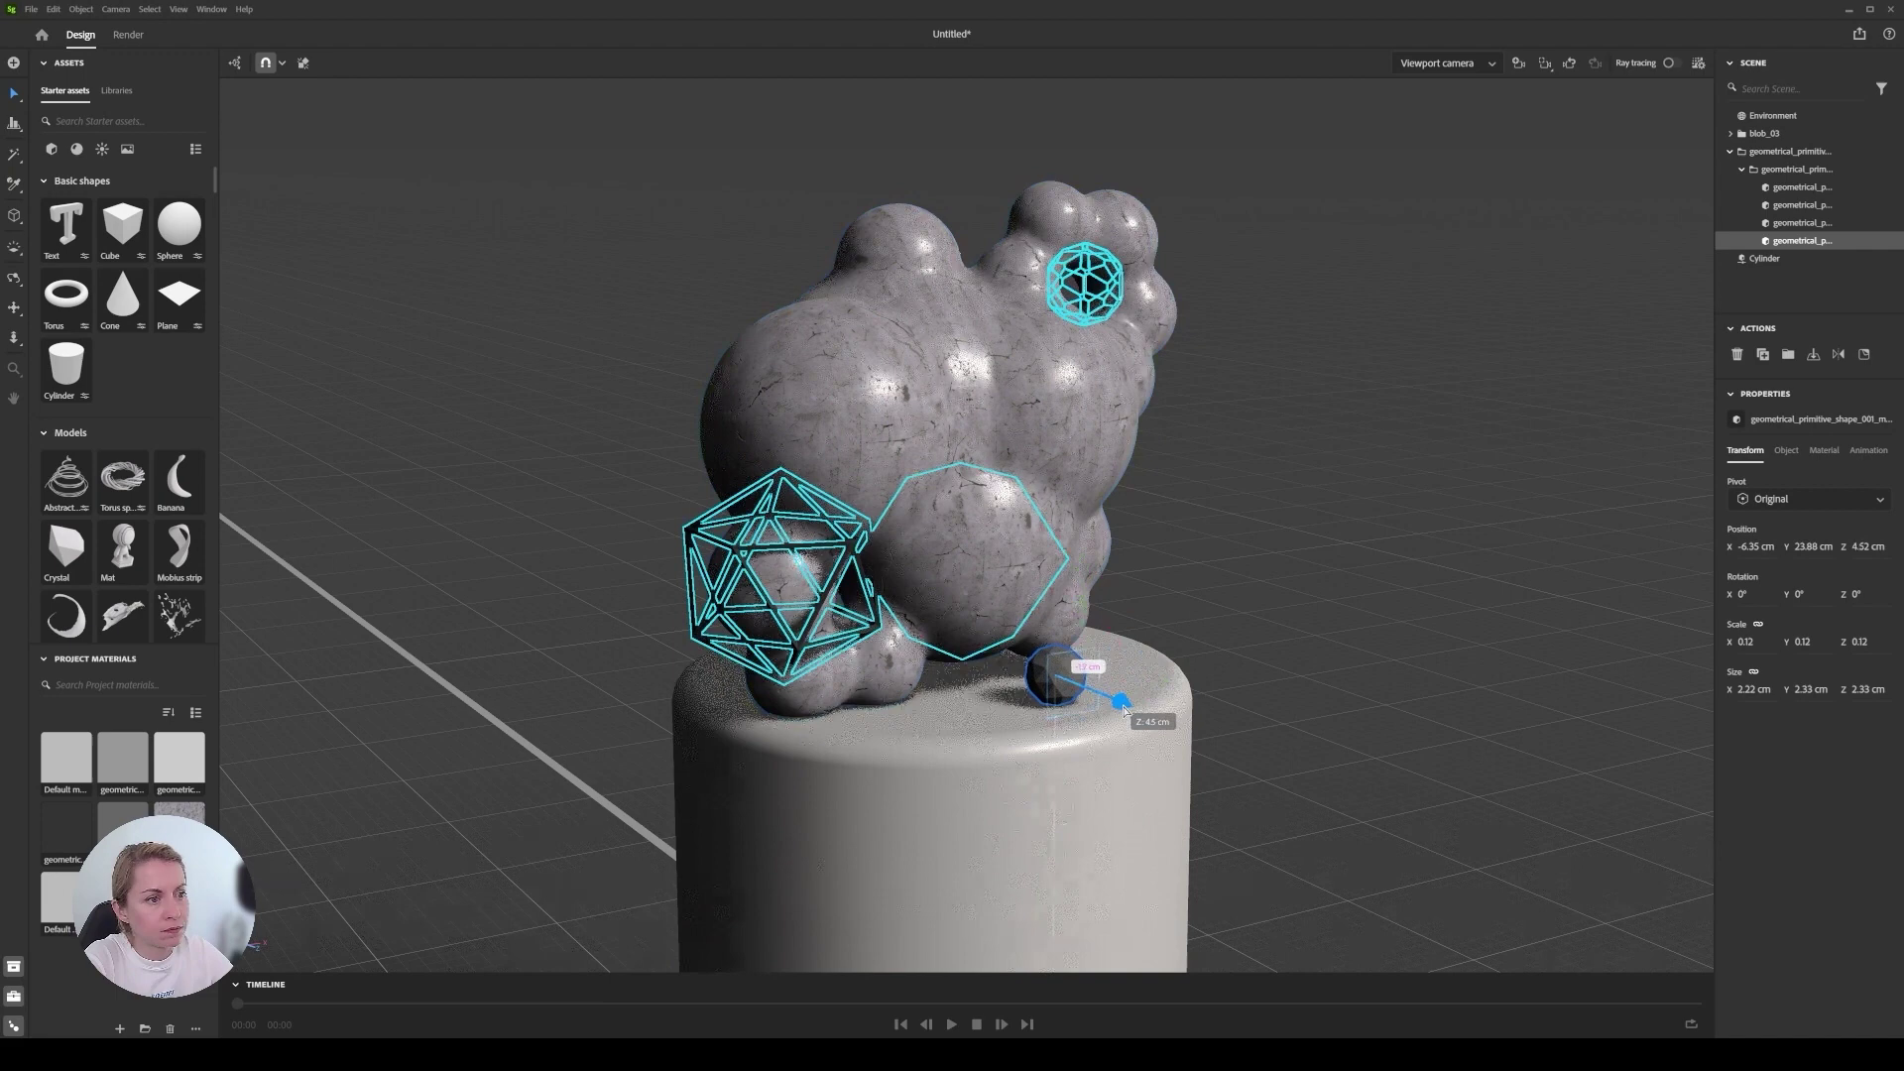
Reposition the black wireframe polyhedron so that it encloses the blob's lower bulge.
left_click(815, 622)
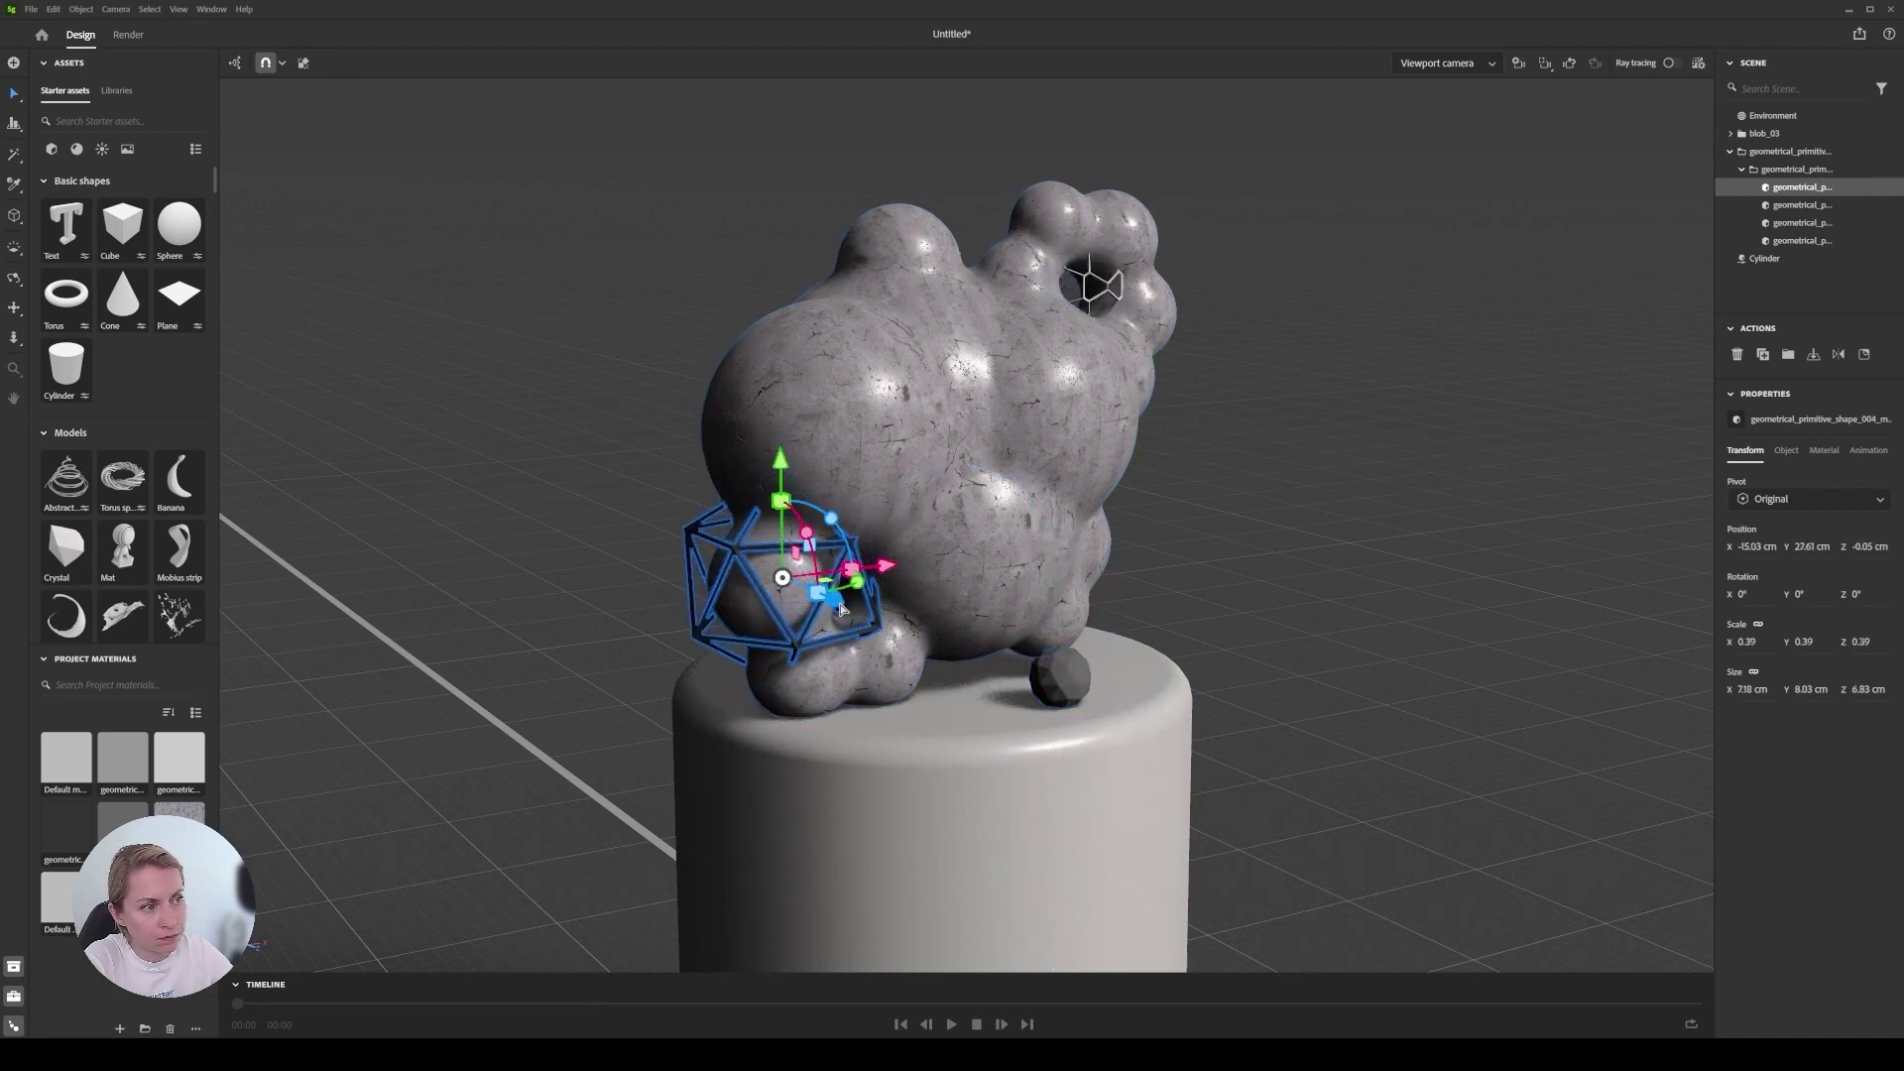
left_click_drag(835, 600, 844, 604)
left_click_drag(789, 504, 791, 514)
left_click_drag(850, 607, 889, 576)
left_click(1302, 647)
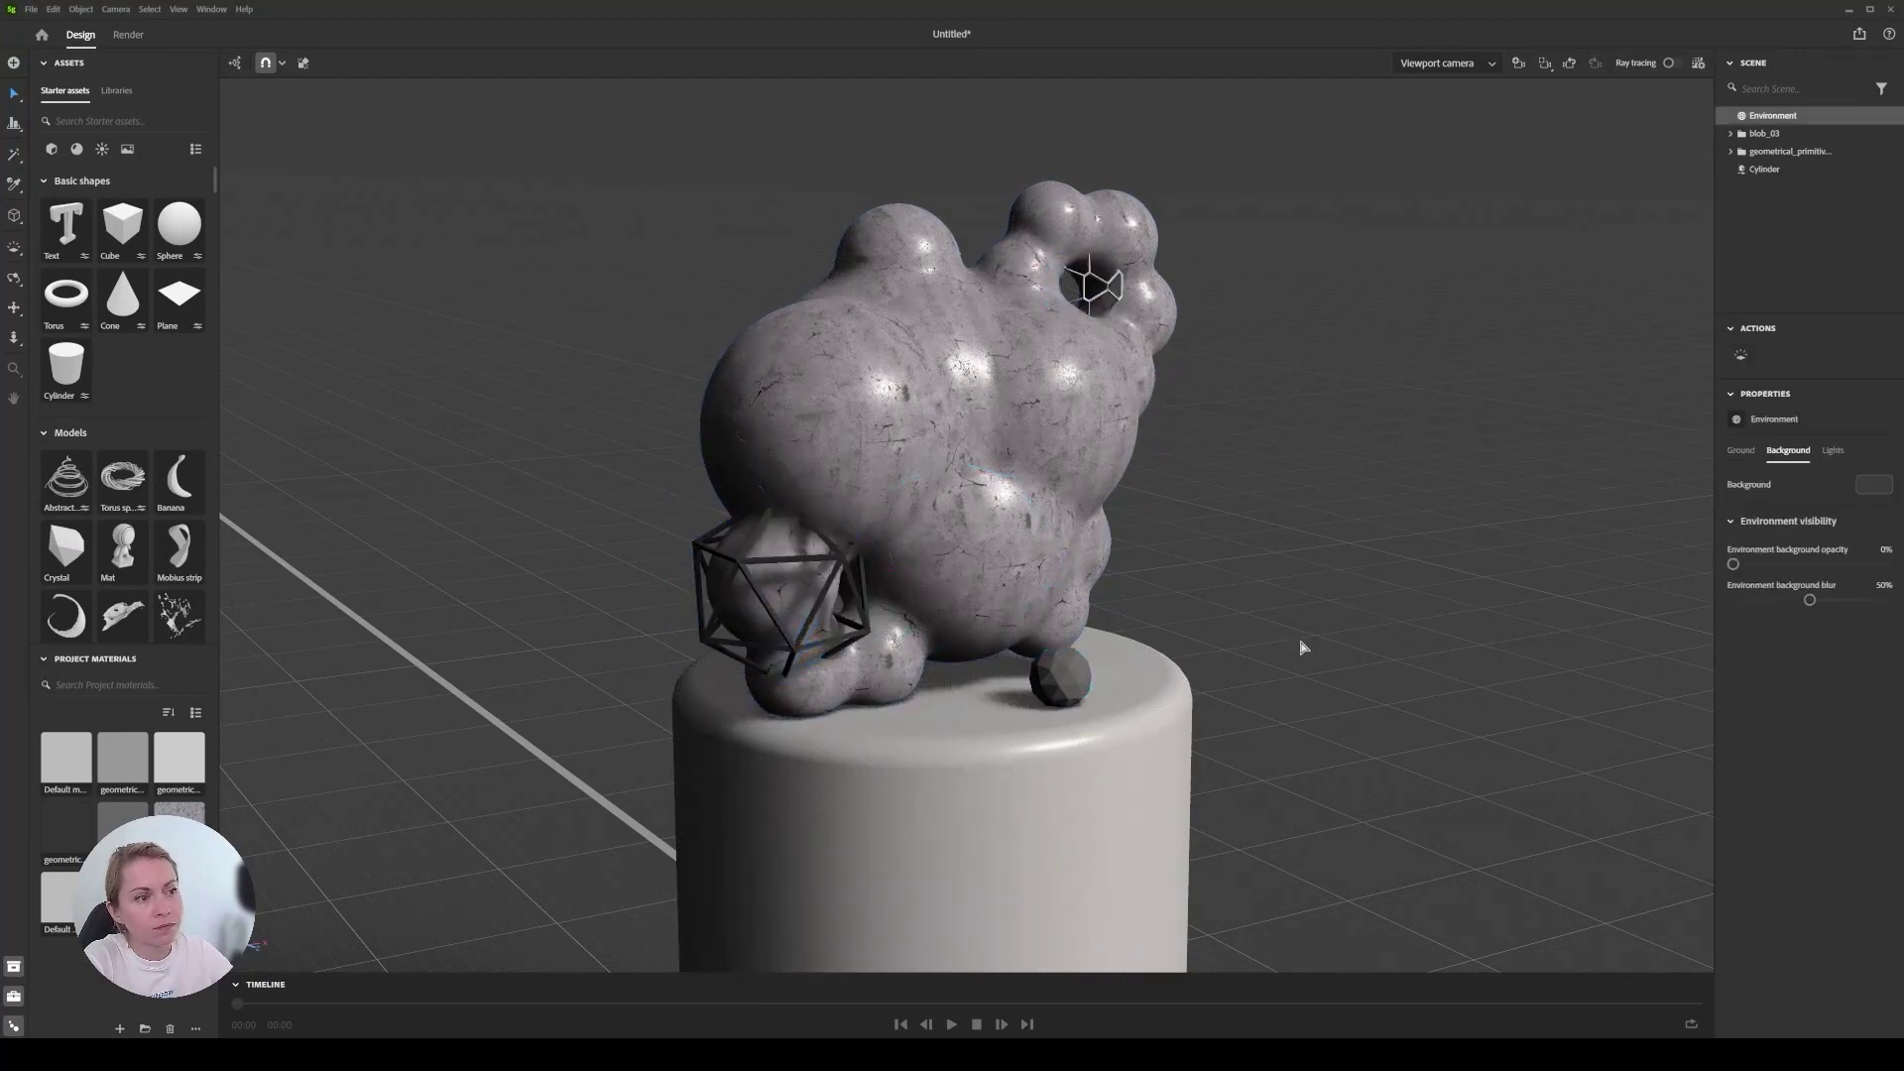
Frame the blob and cylinder from a lower angle and add a camera from this view.
middle_click_drag(1243, 662, 1292, 651)
right_click_drag(1291, 652, 1271, 606)
middle_click_drag(1258, 585, 1247, 637)
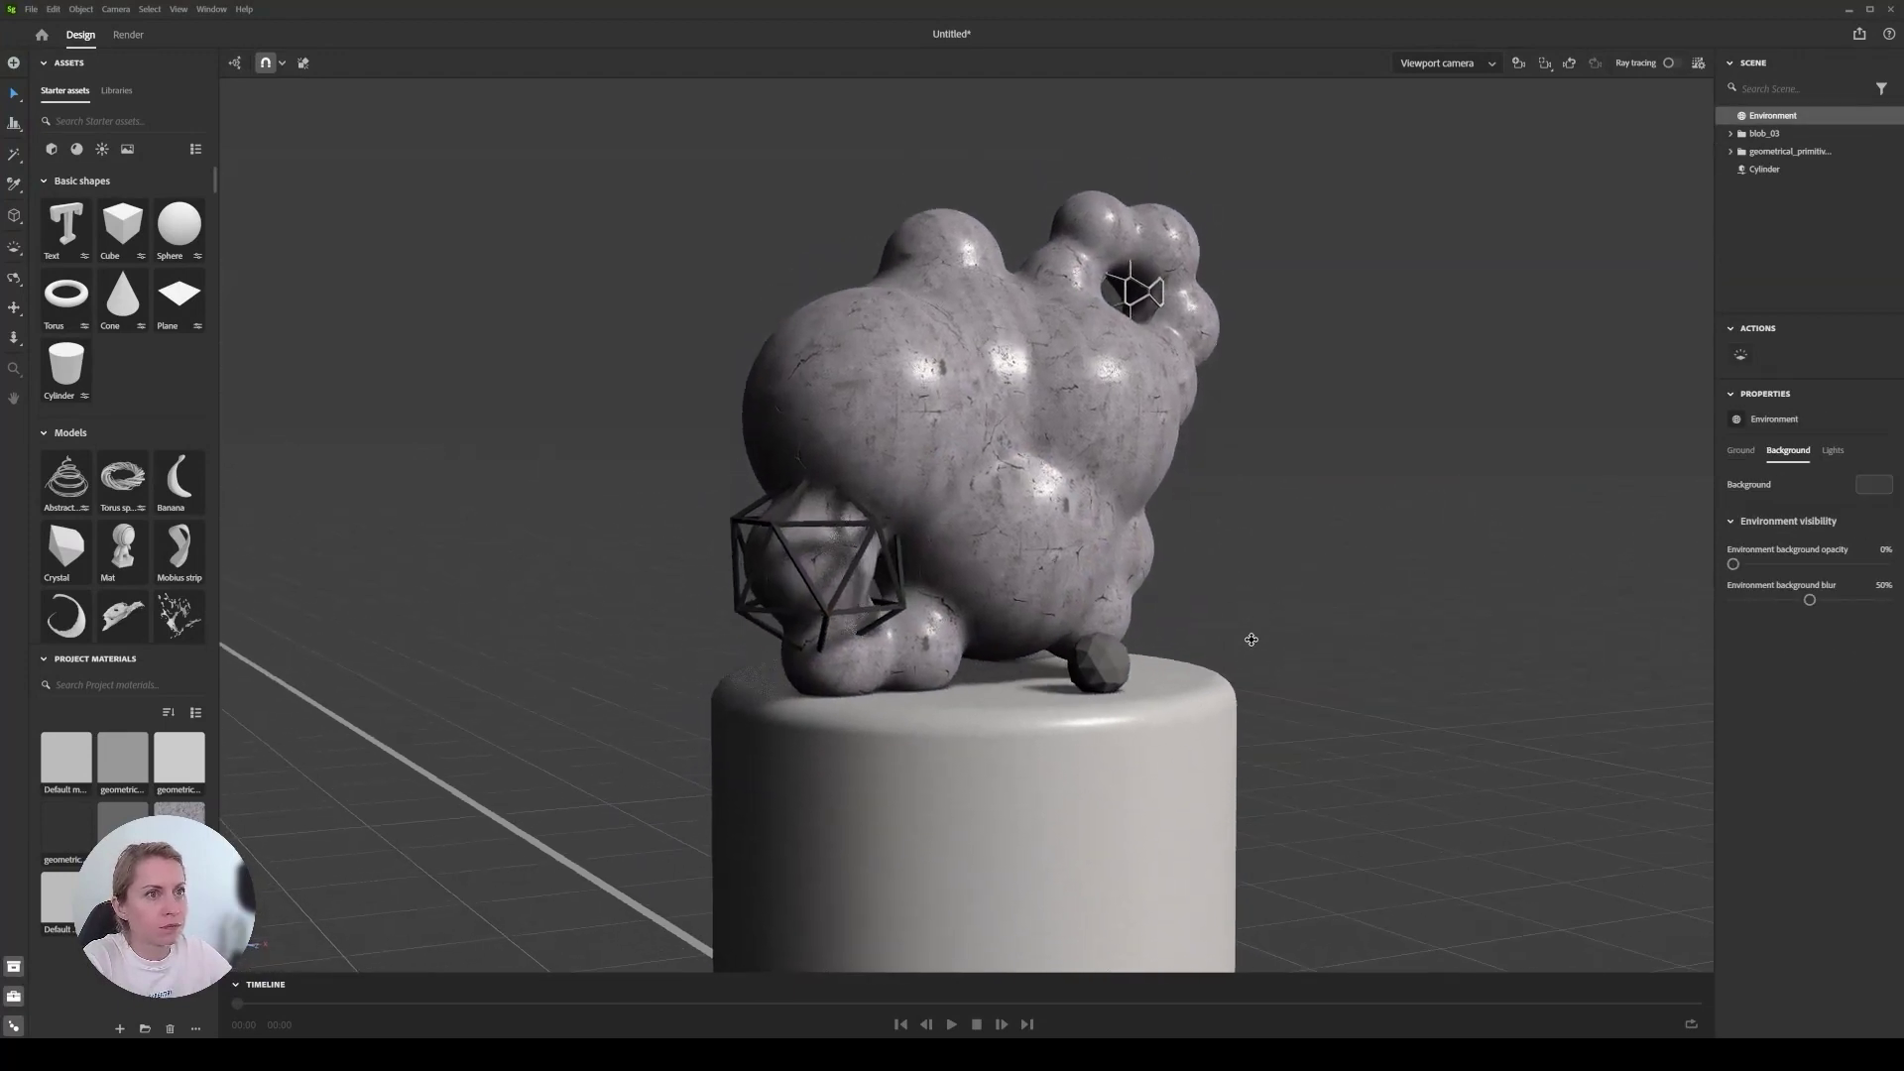
left_click(1518, 63)
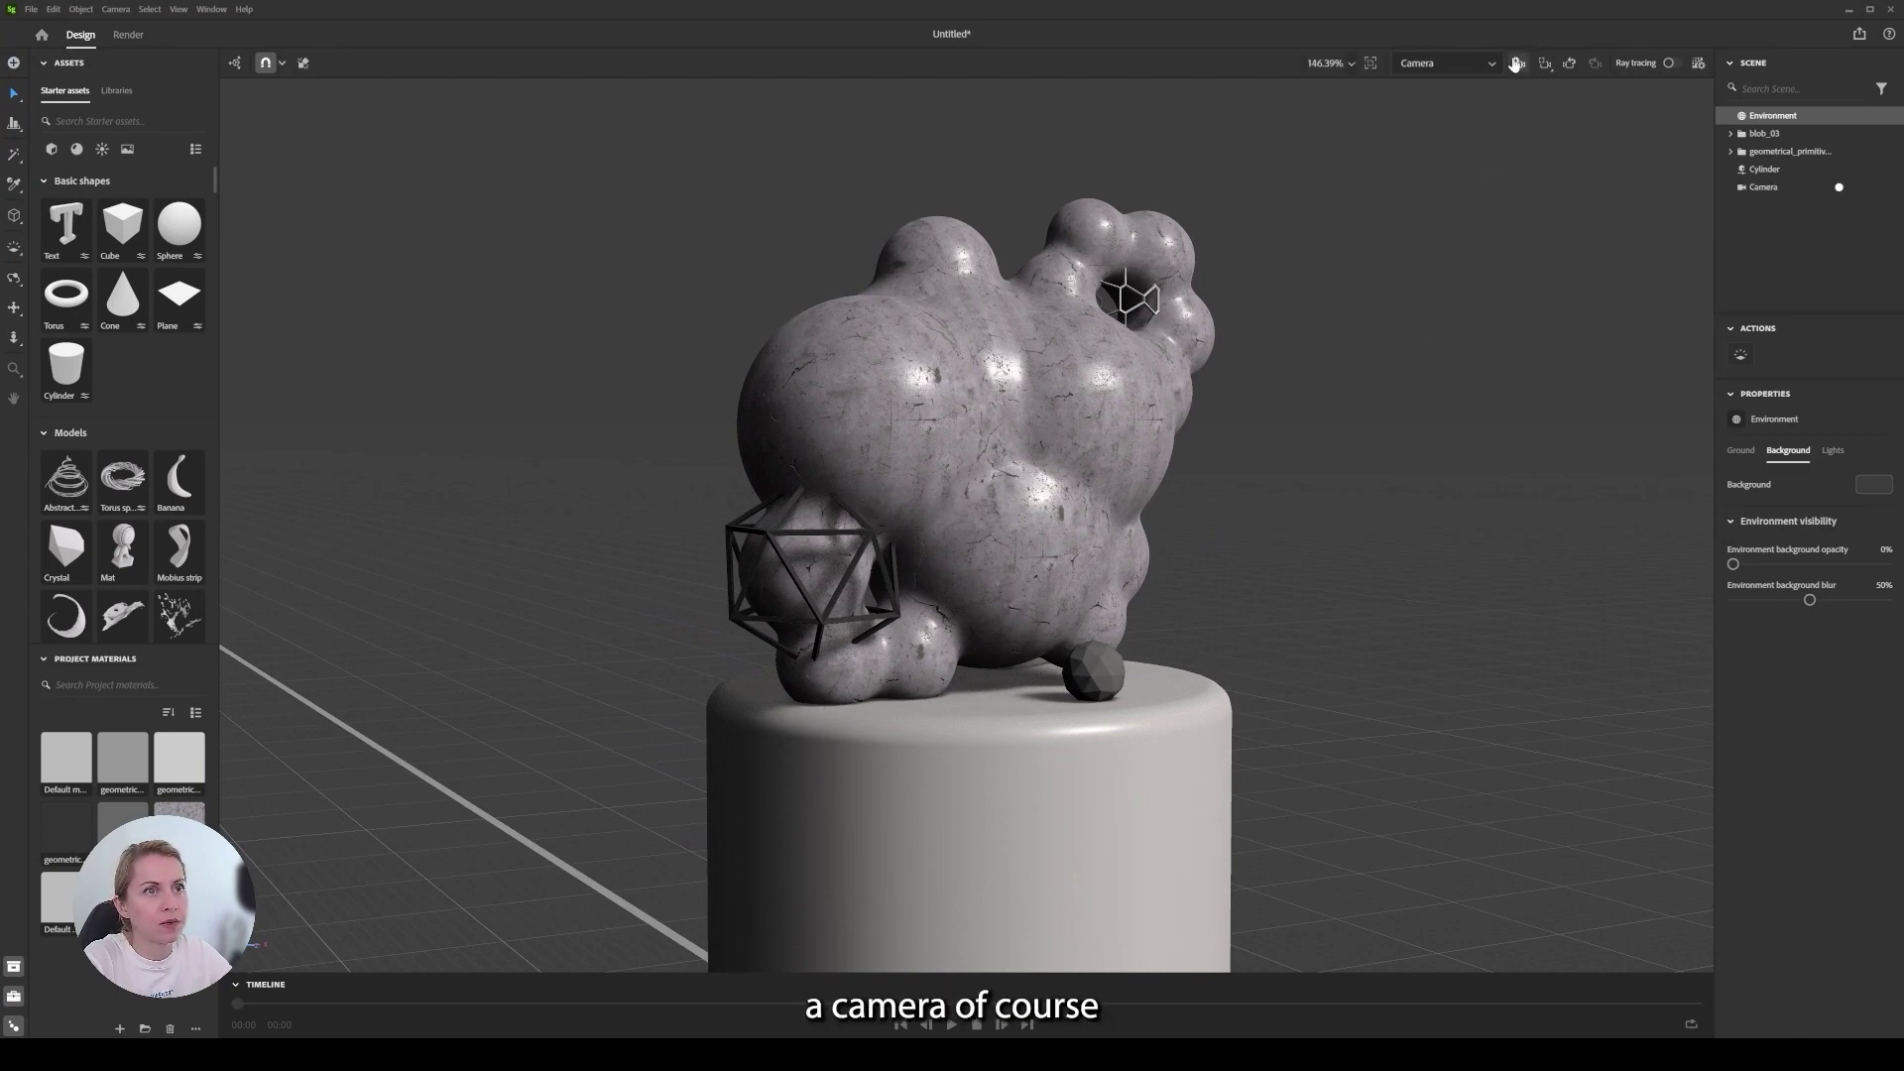
Set the camera's output size to 2160 × 2160 px.
left_click(303, 127)
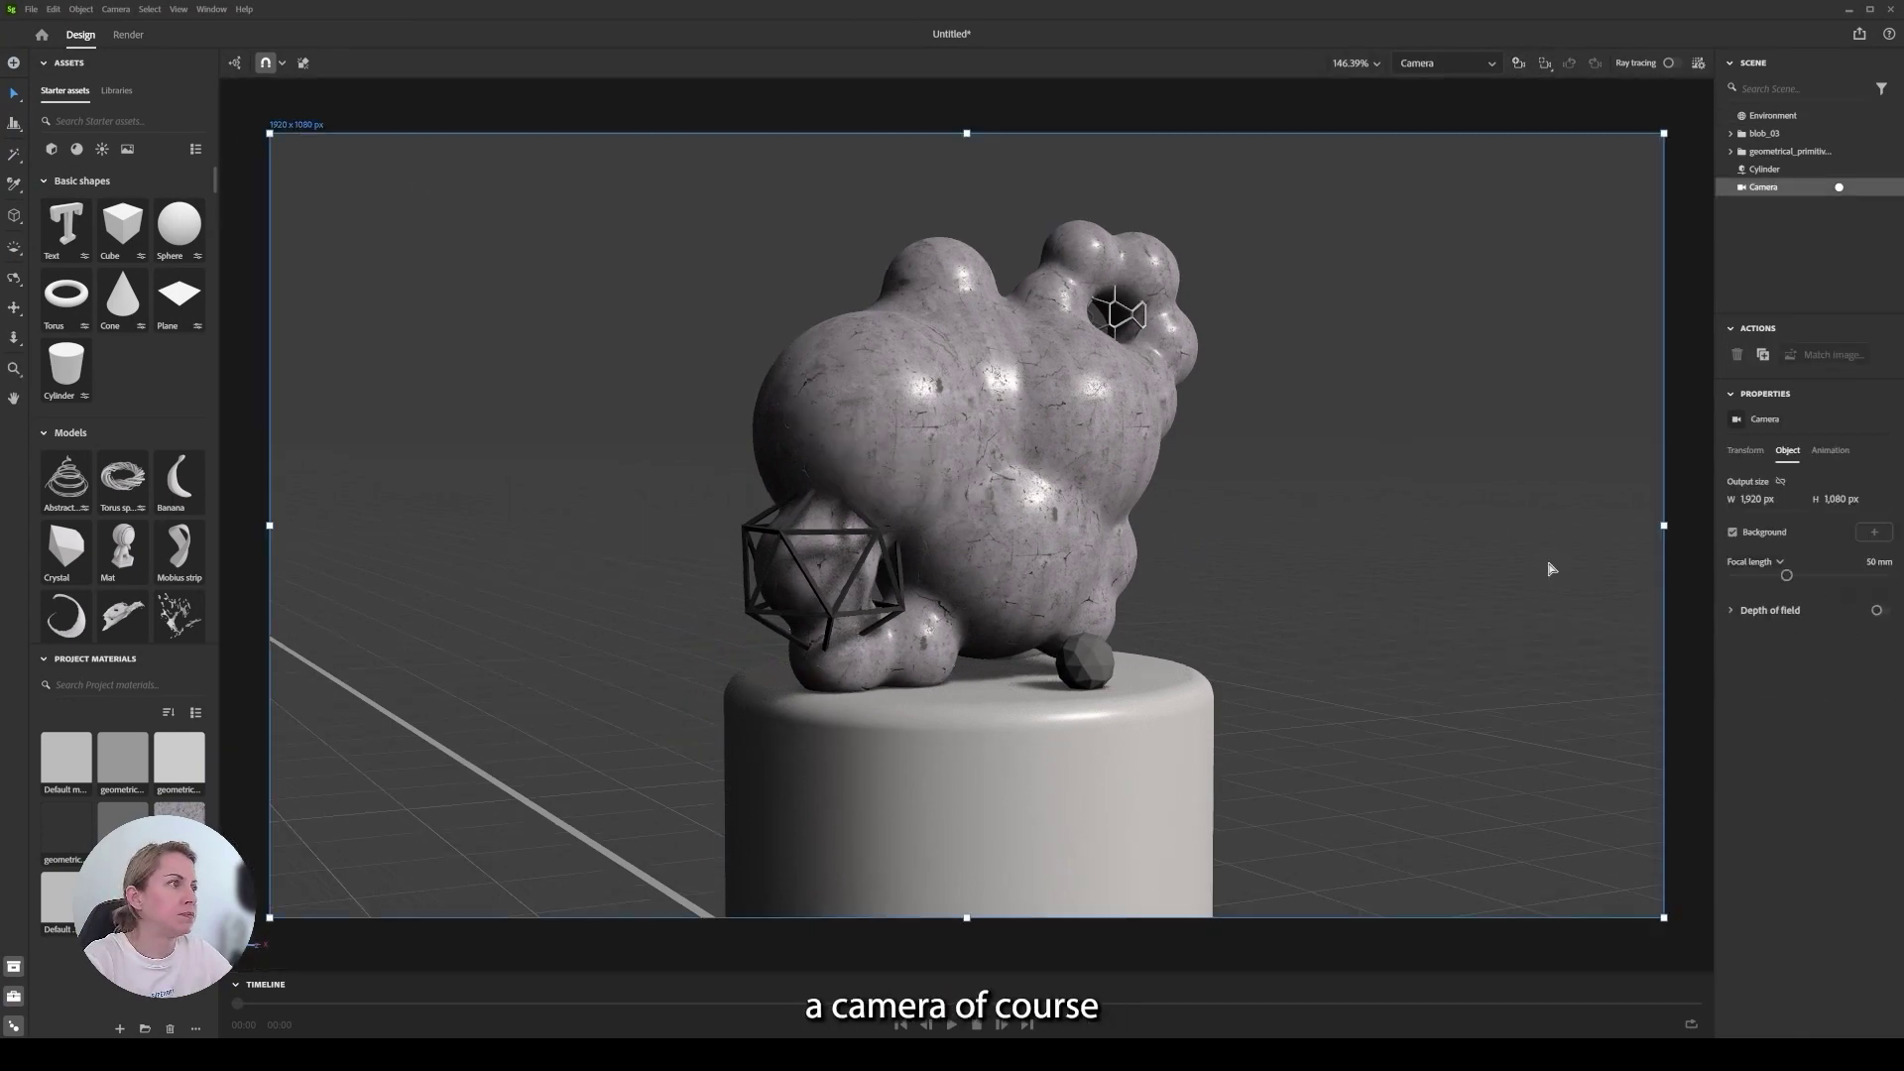
left_click(1763, 498)
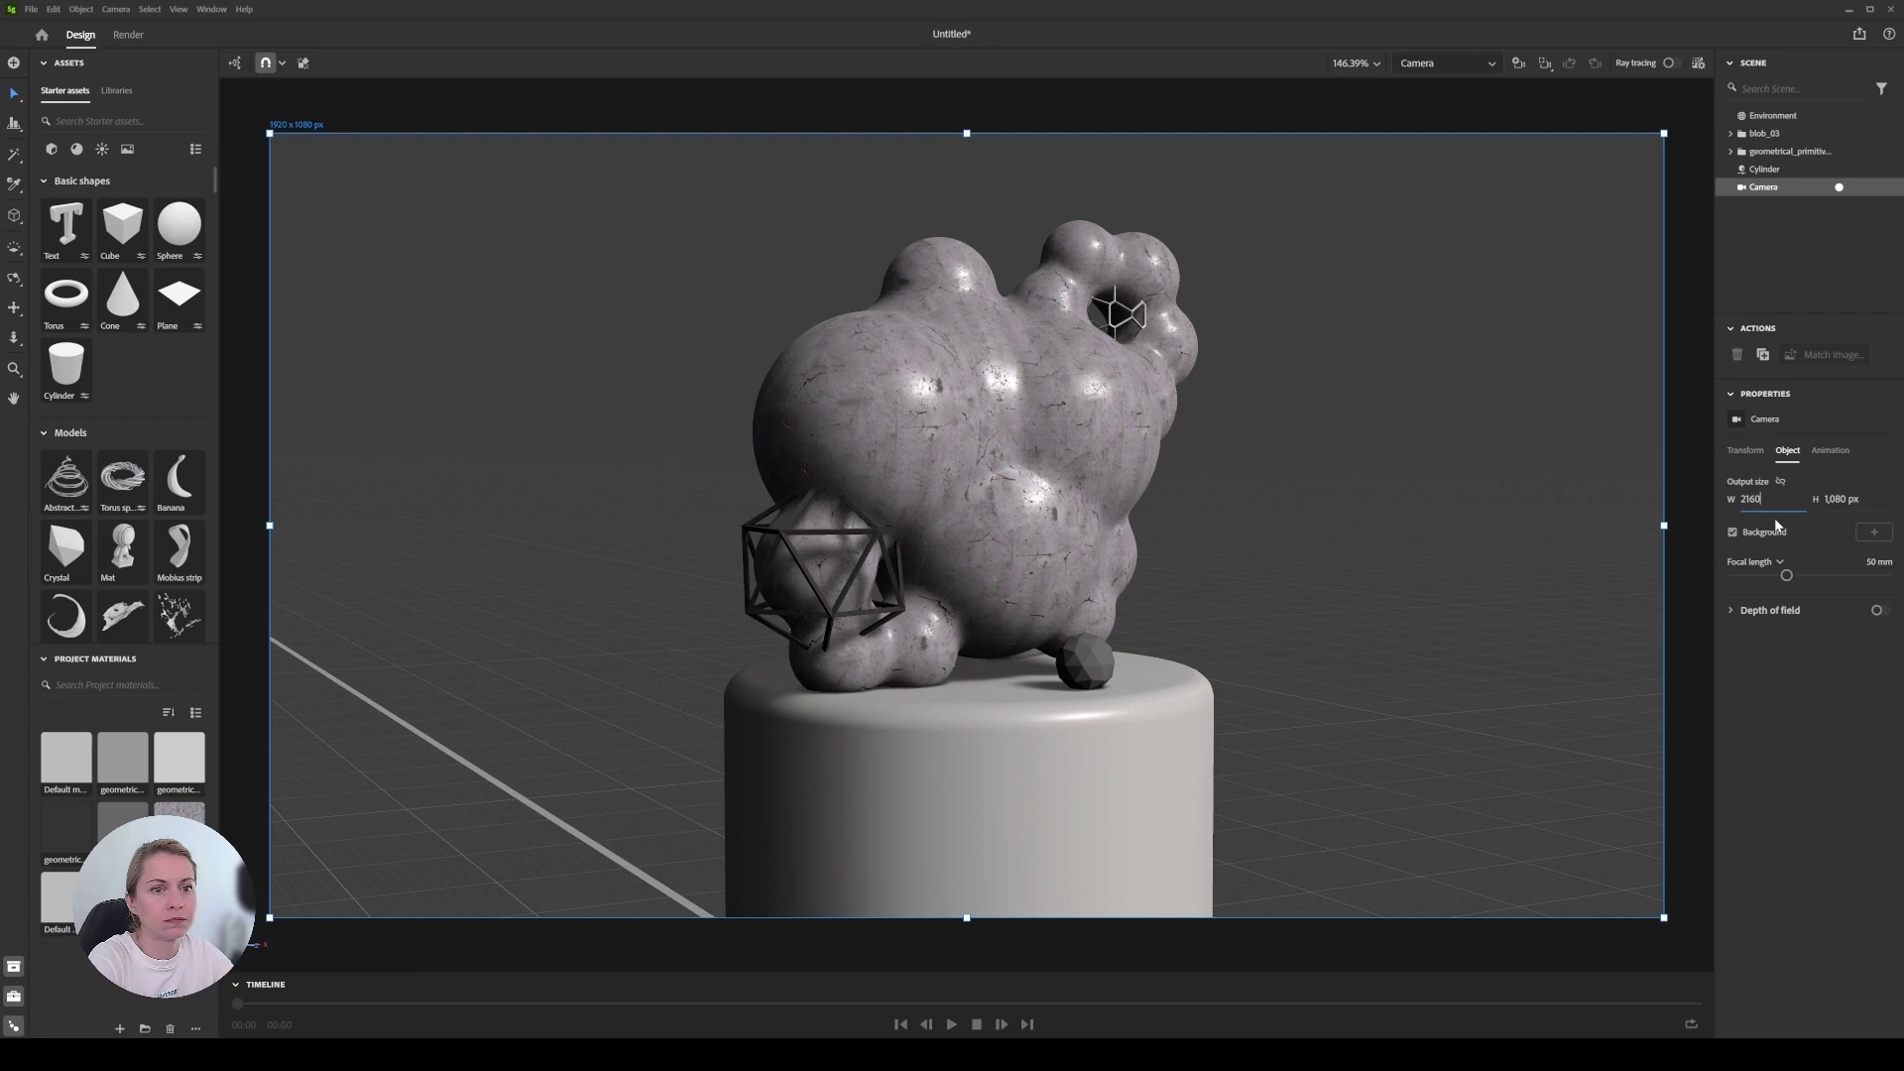
key("Tab")
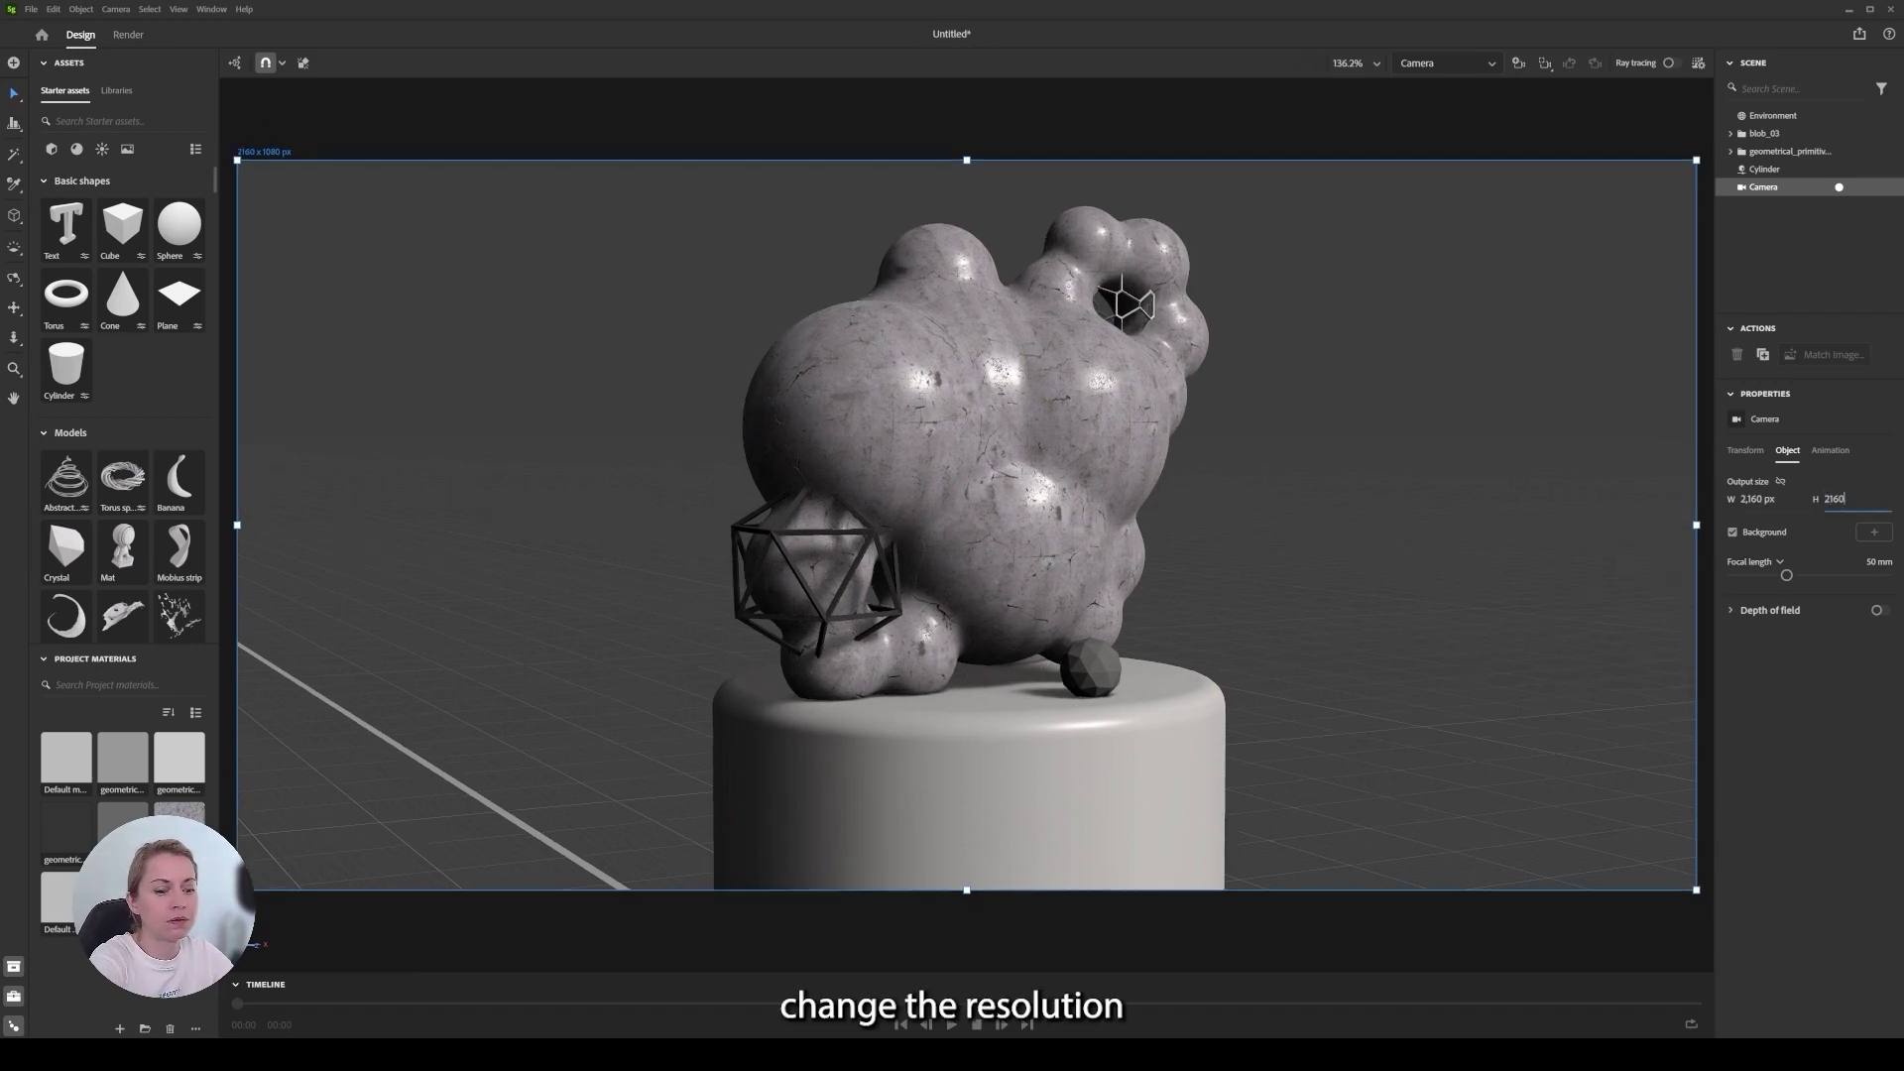
type("2160")
key("Return")
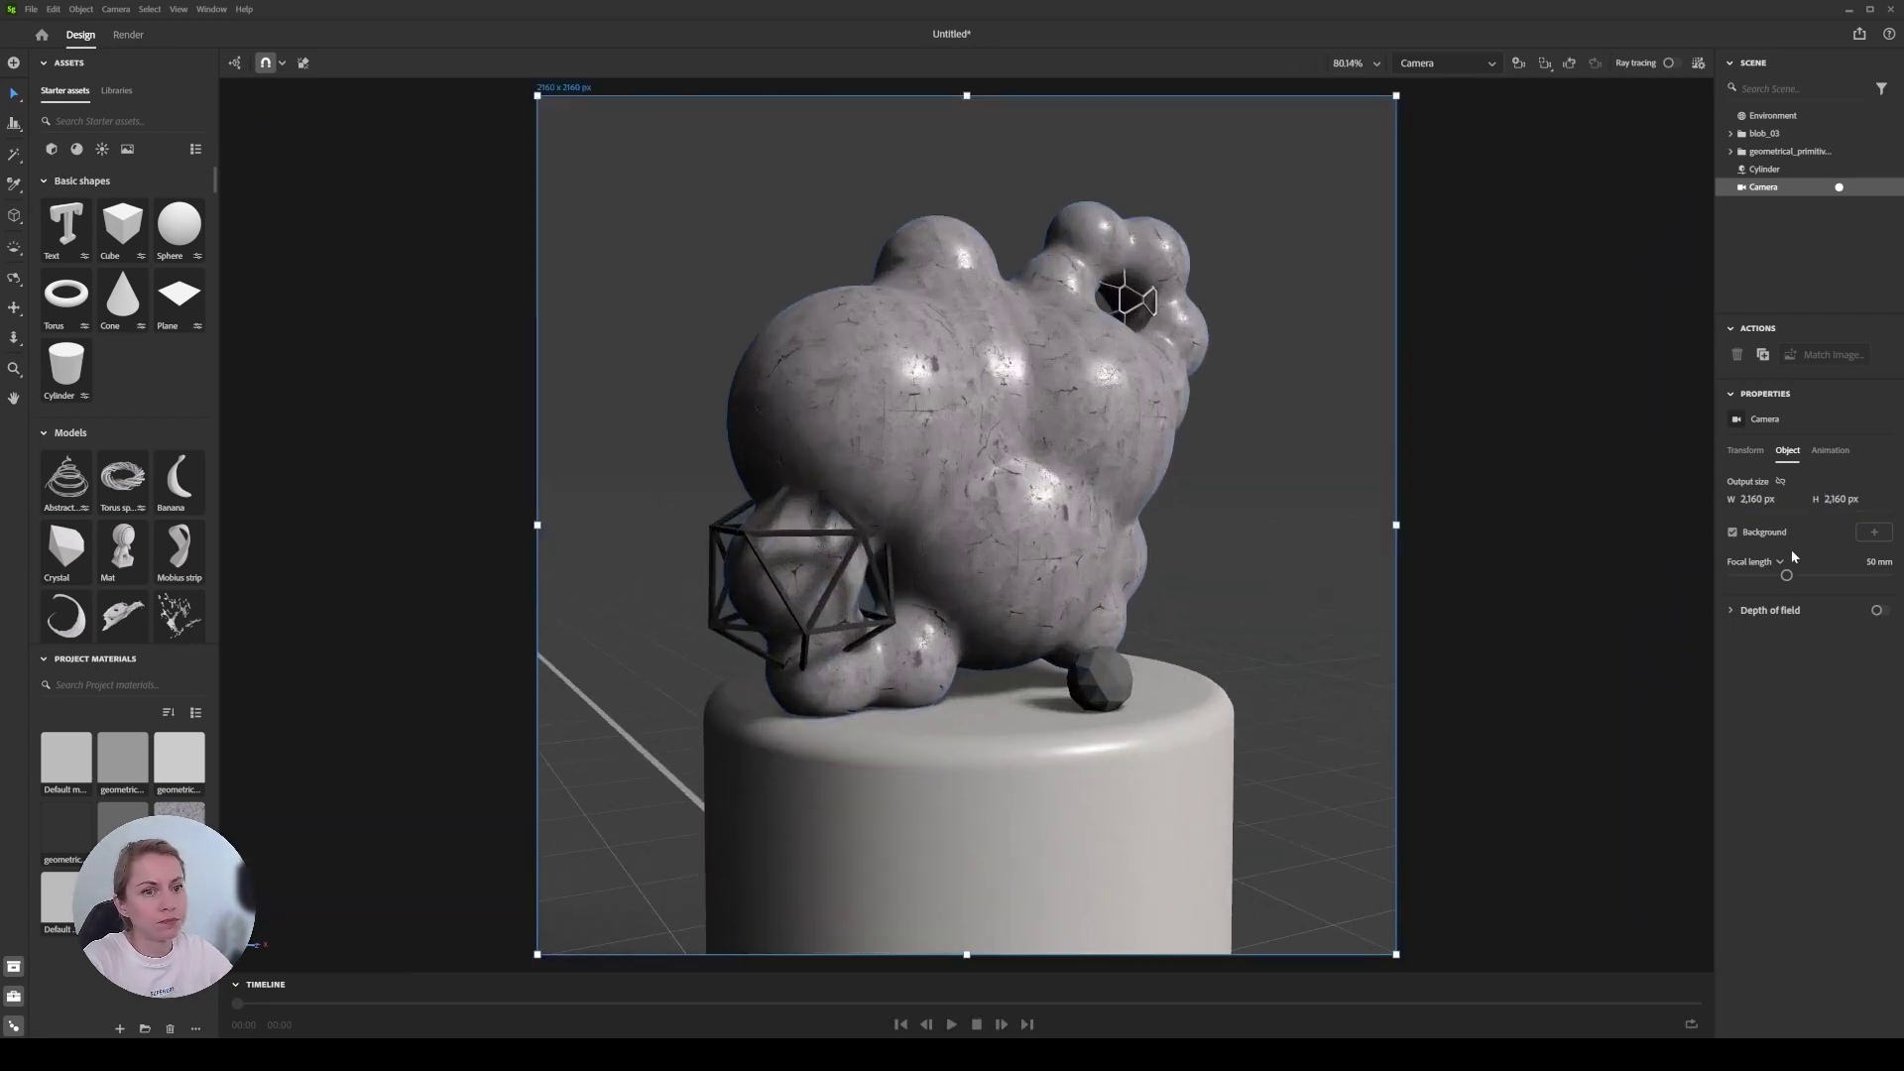
Raise the camera's focal length to about 70 mm and pull the camera back until the whole blob is in frame.
left_click_drag(1785, 578, 1830, 577)
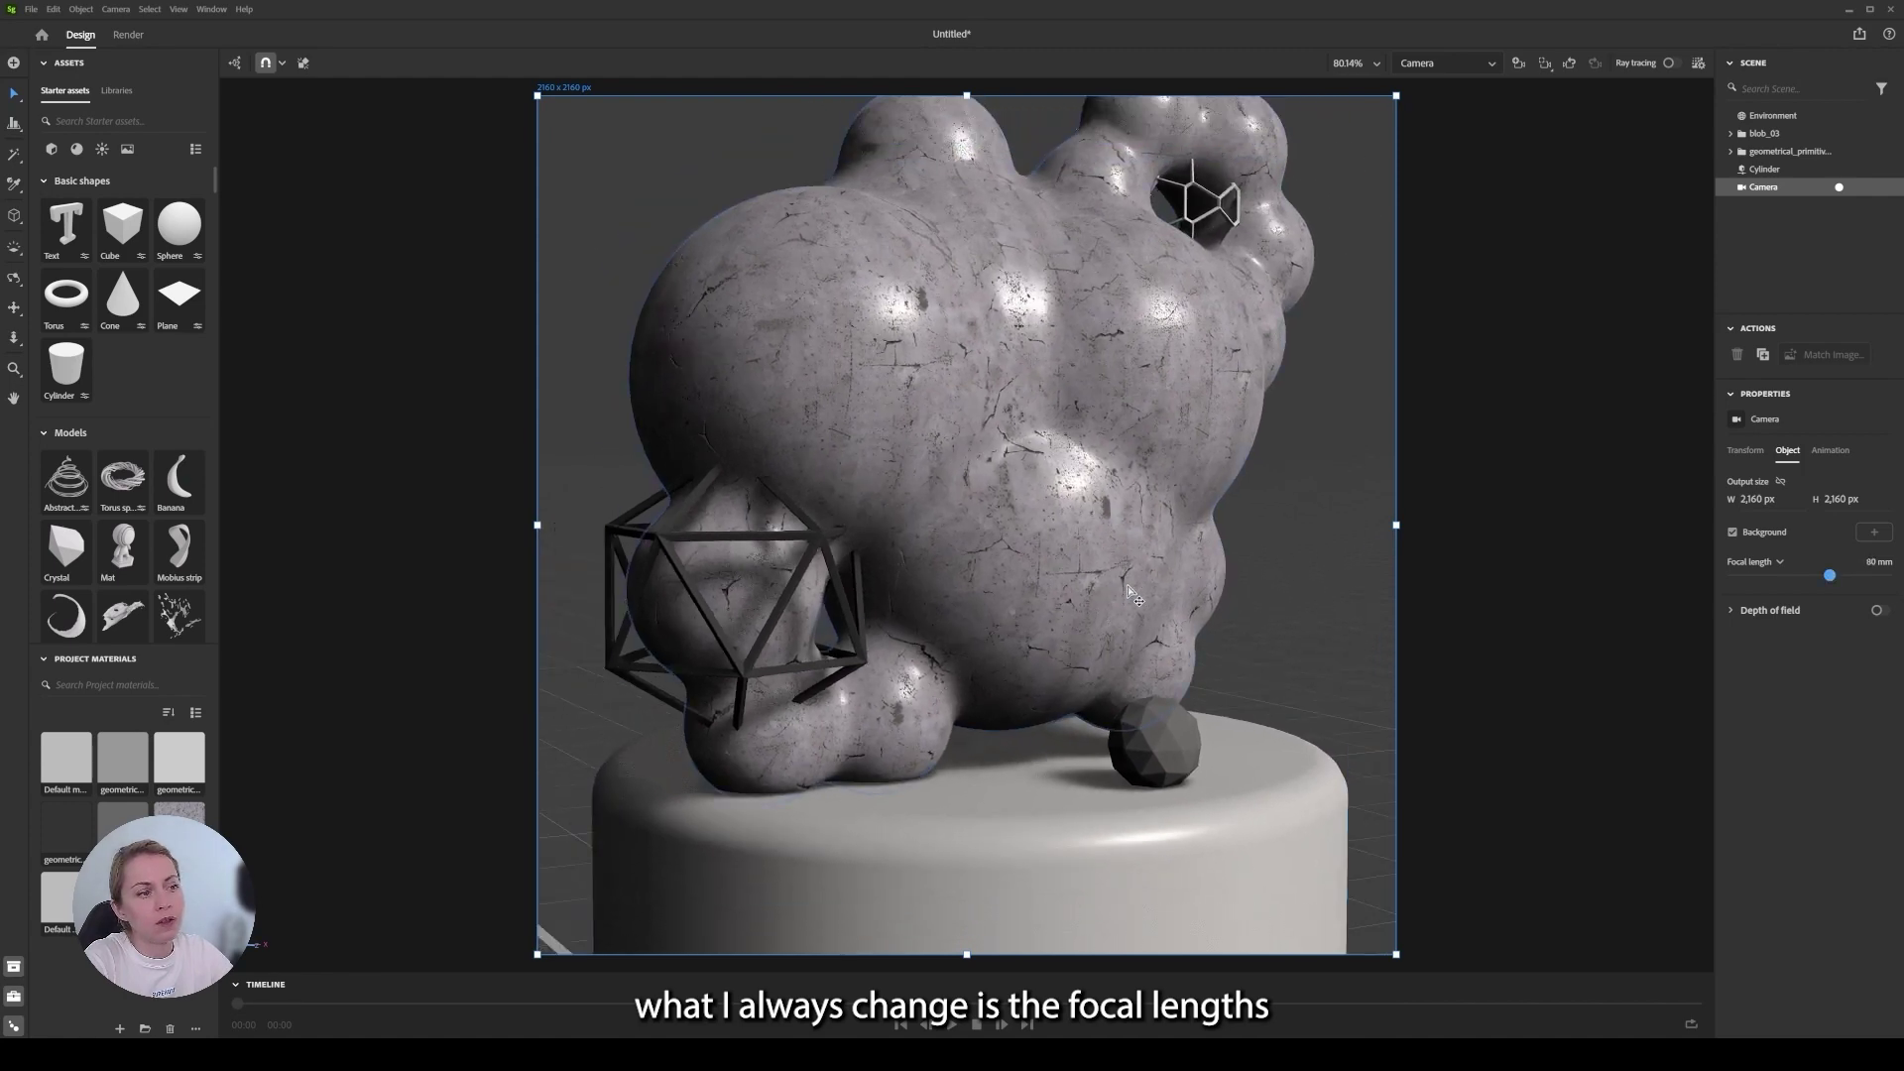
scroll(1128, 592, "down", 3)
middle_click_drag(1128, 592, 1127, 632)
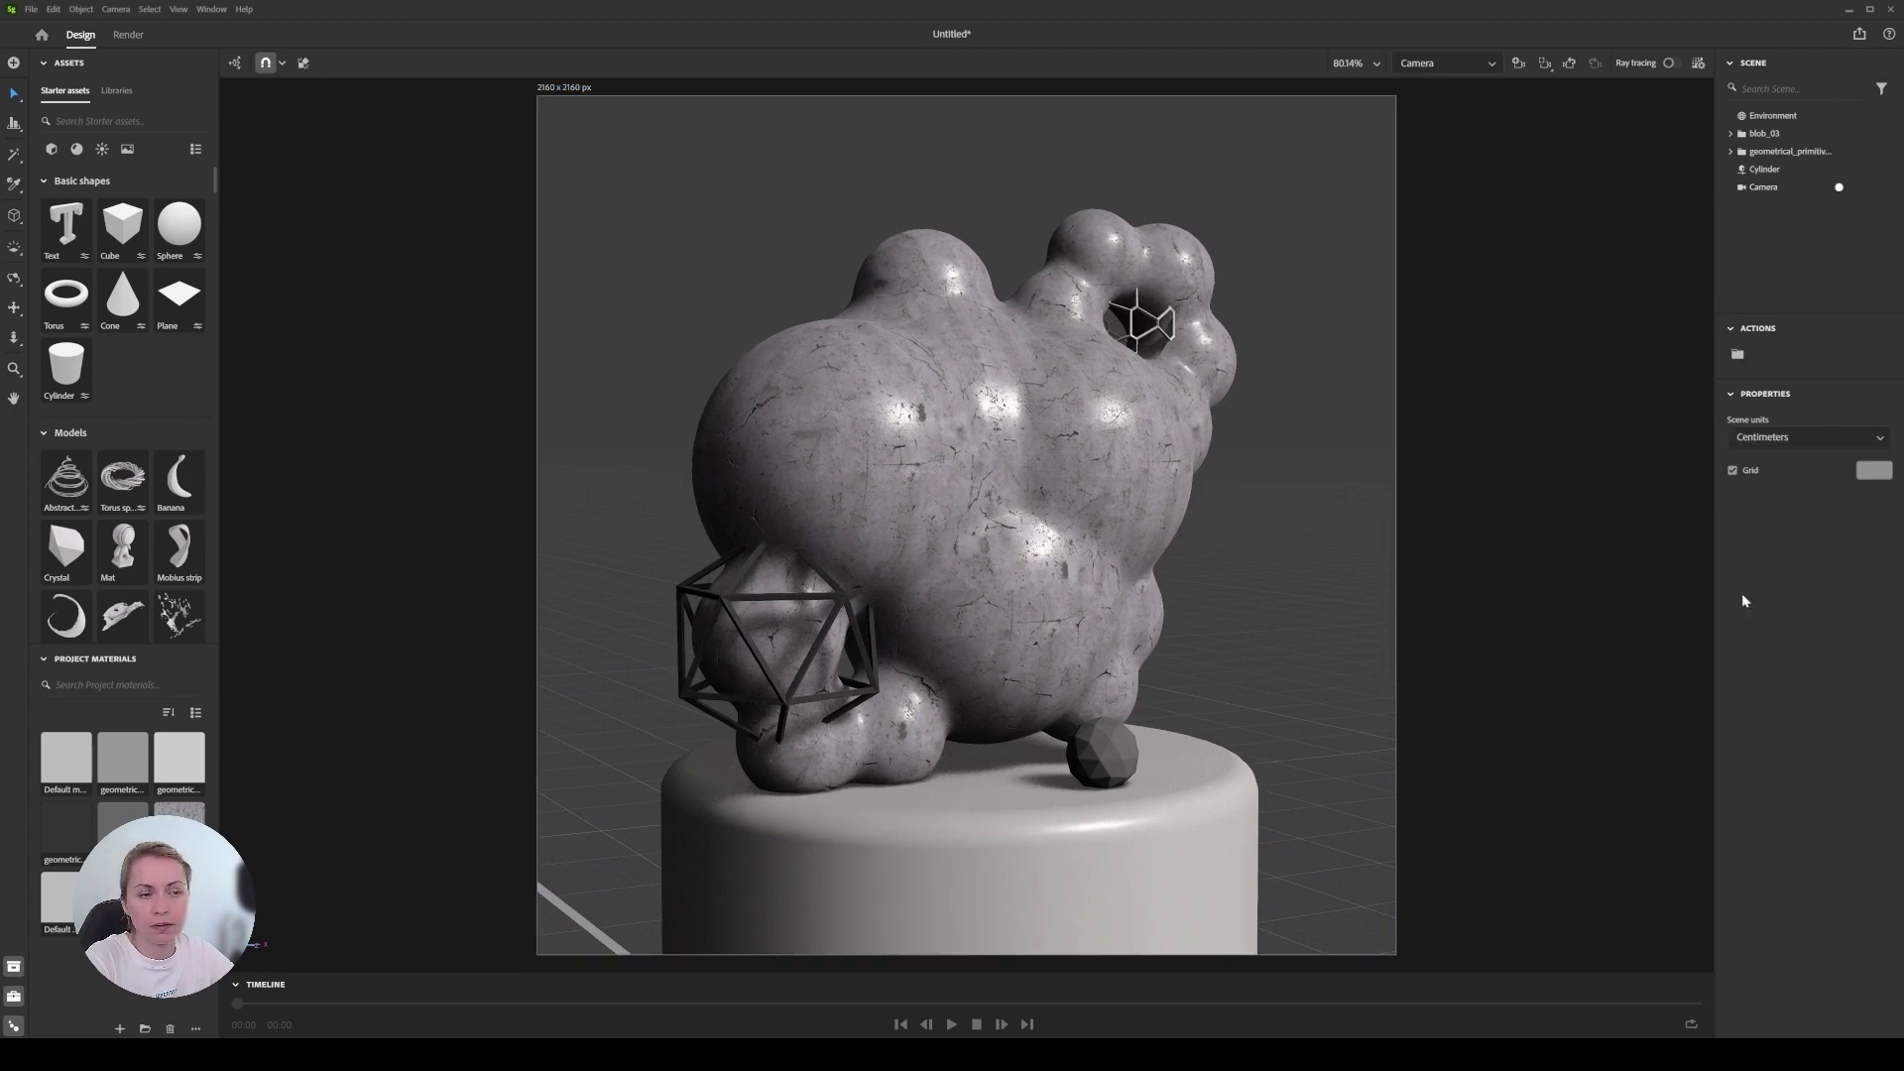
Import the pic_primitive_shape model set and look through the Abstract models on the Substance 3D Assets site.
left_click_drag(1742, 596, 966, 801)
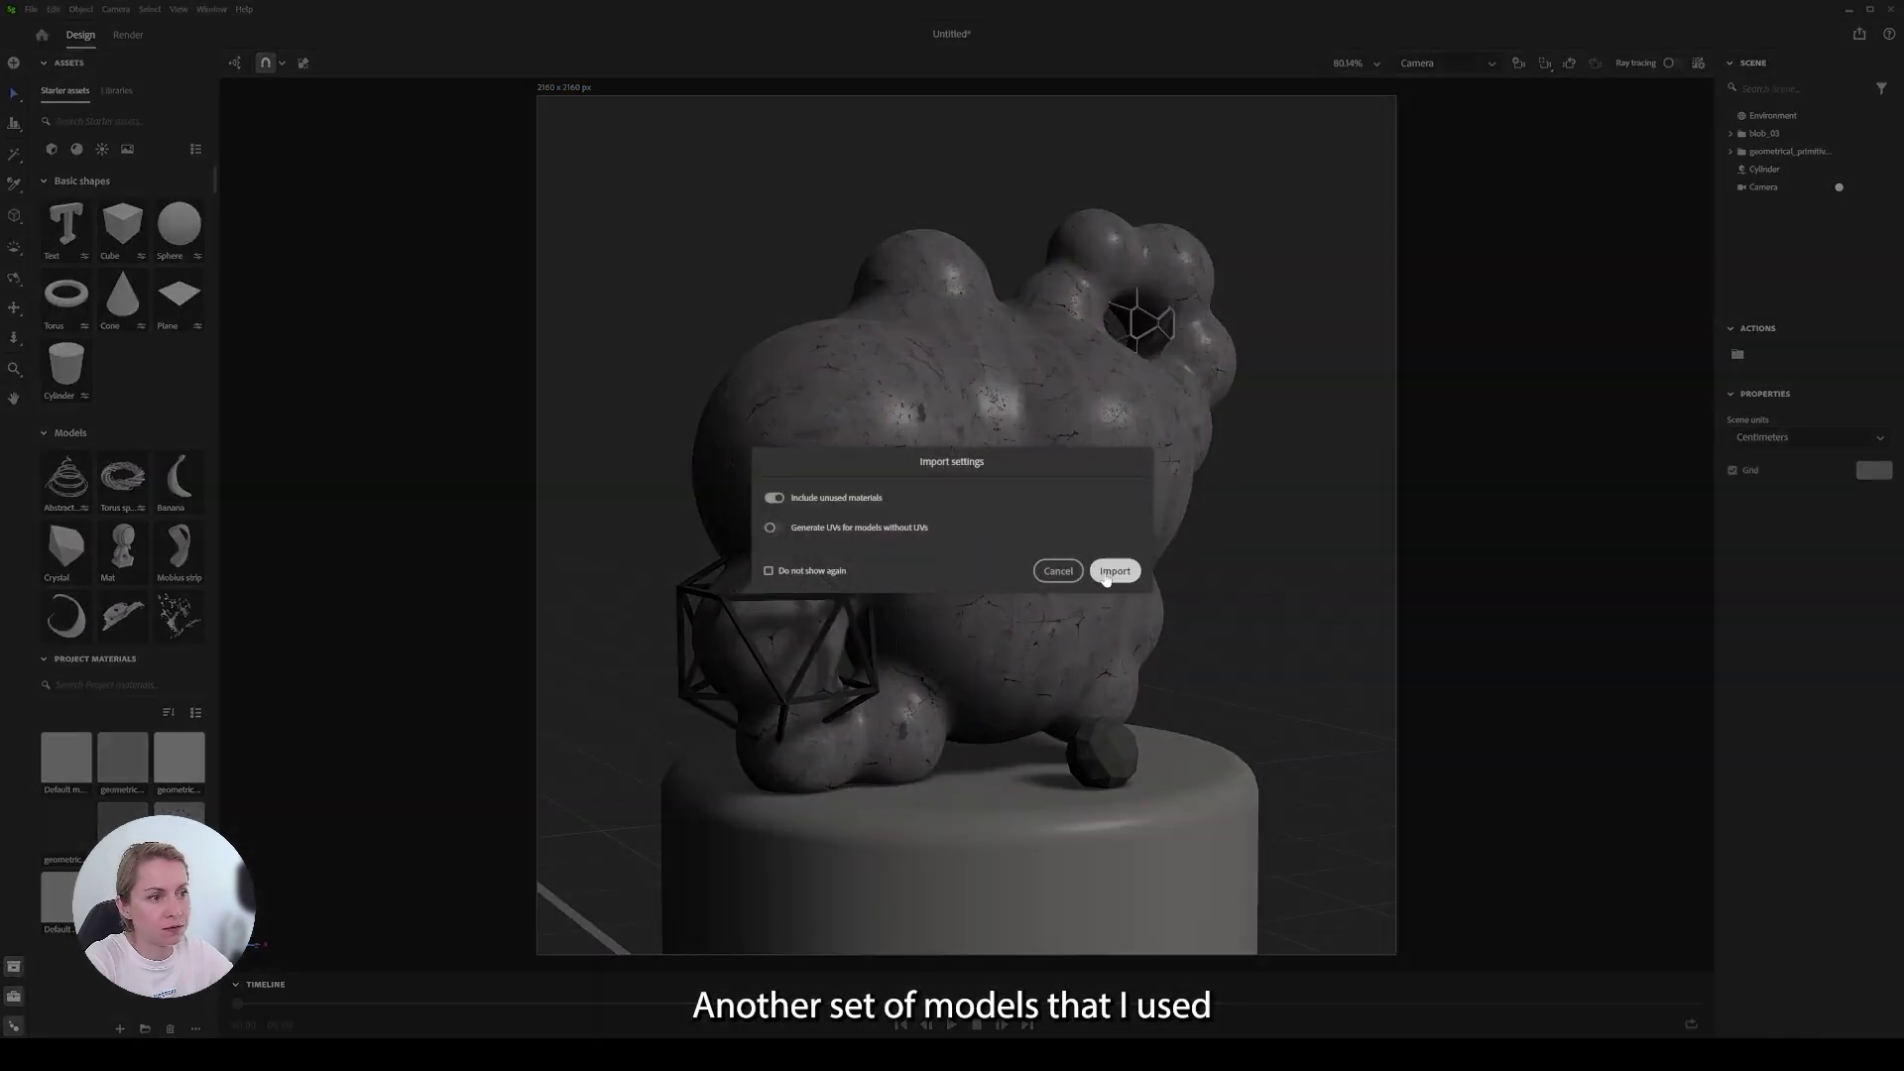
left_click(1113, 571)
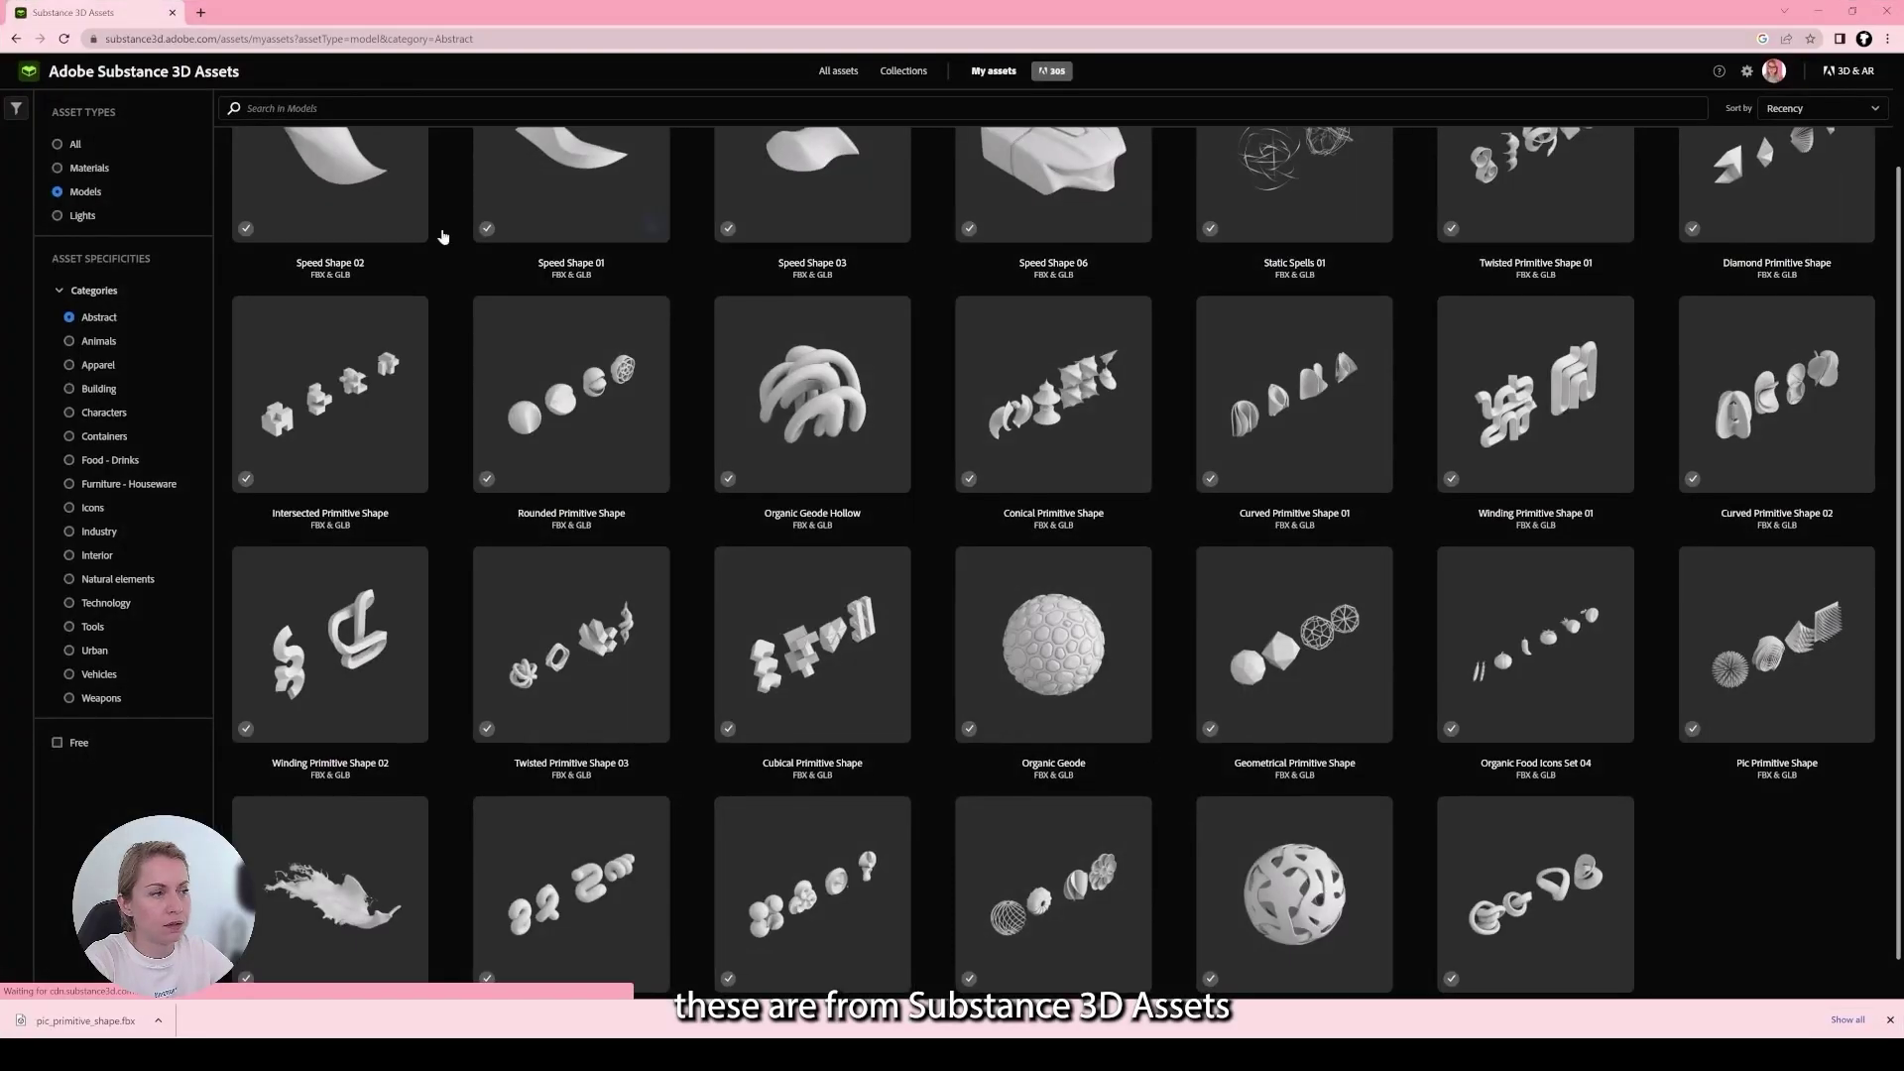
scroll(1336, 341, "up", 3)
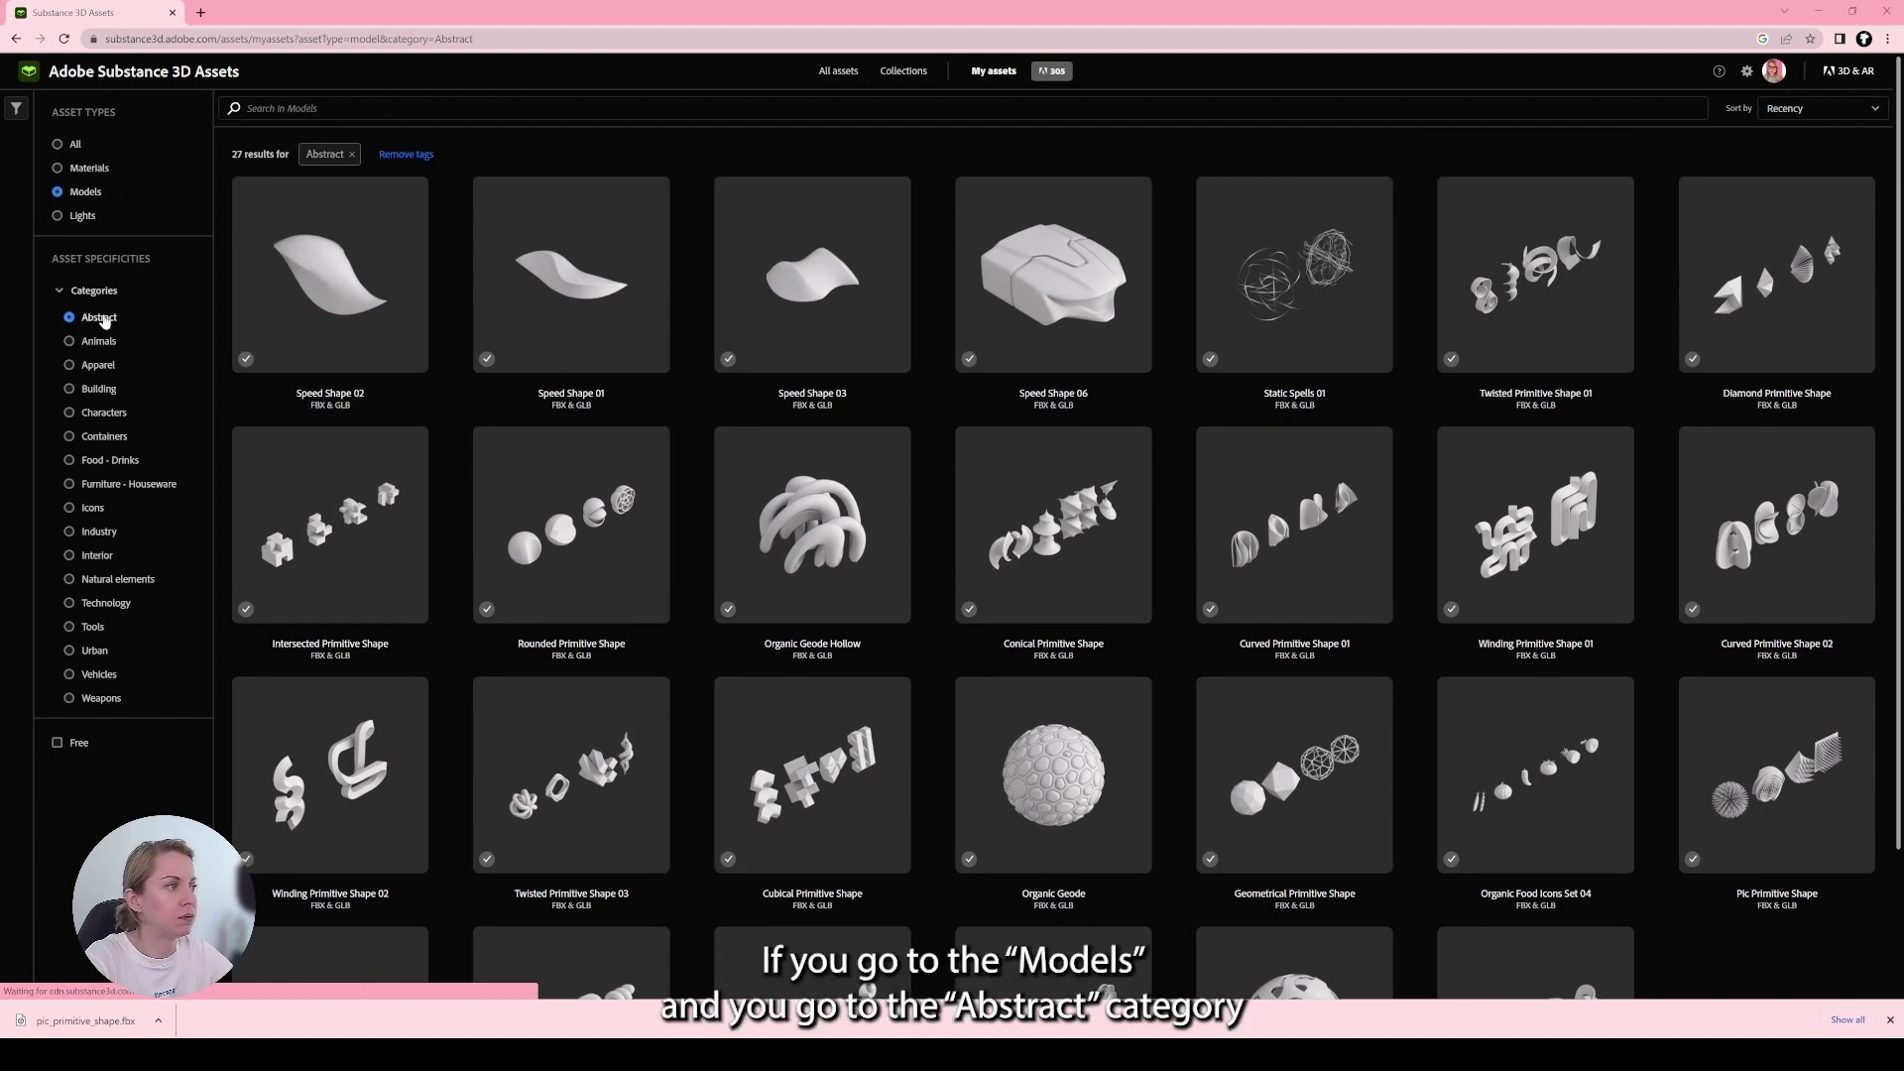
scroll(1176, 574, "down", 1)
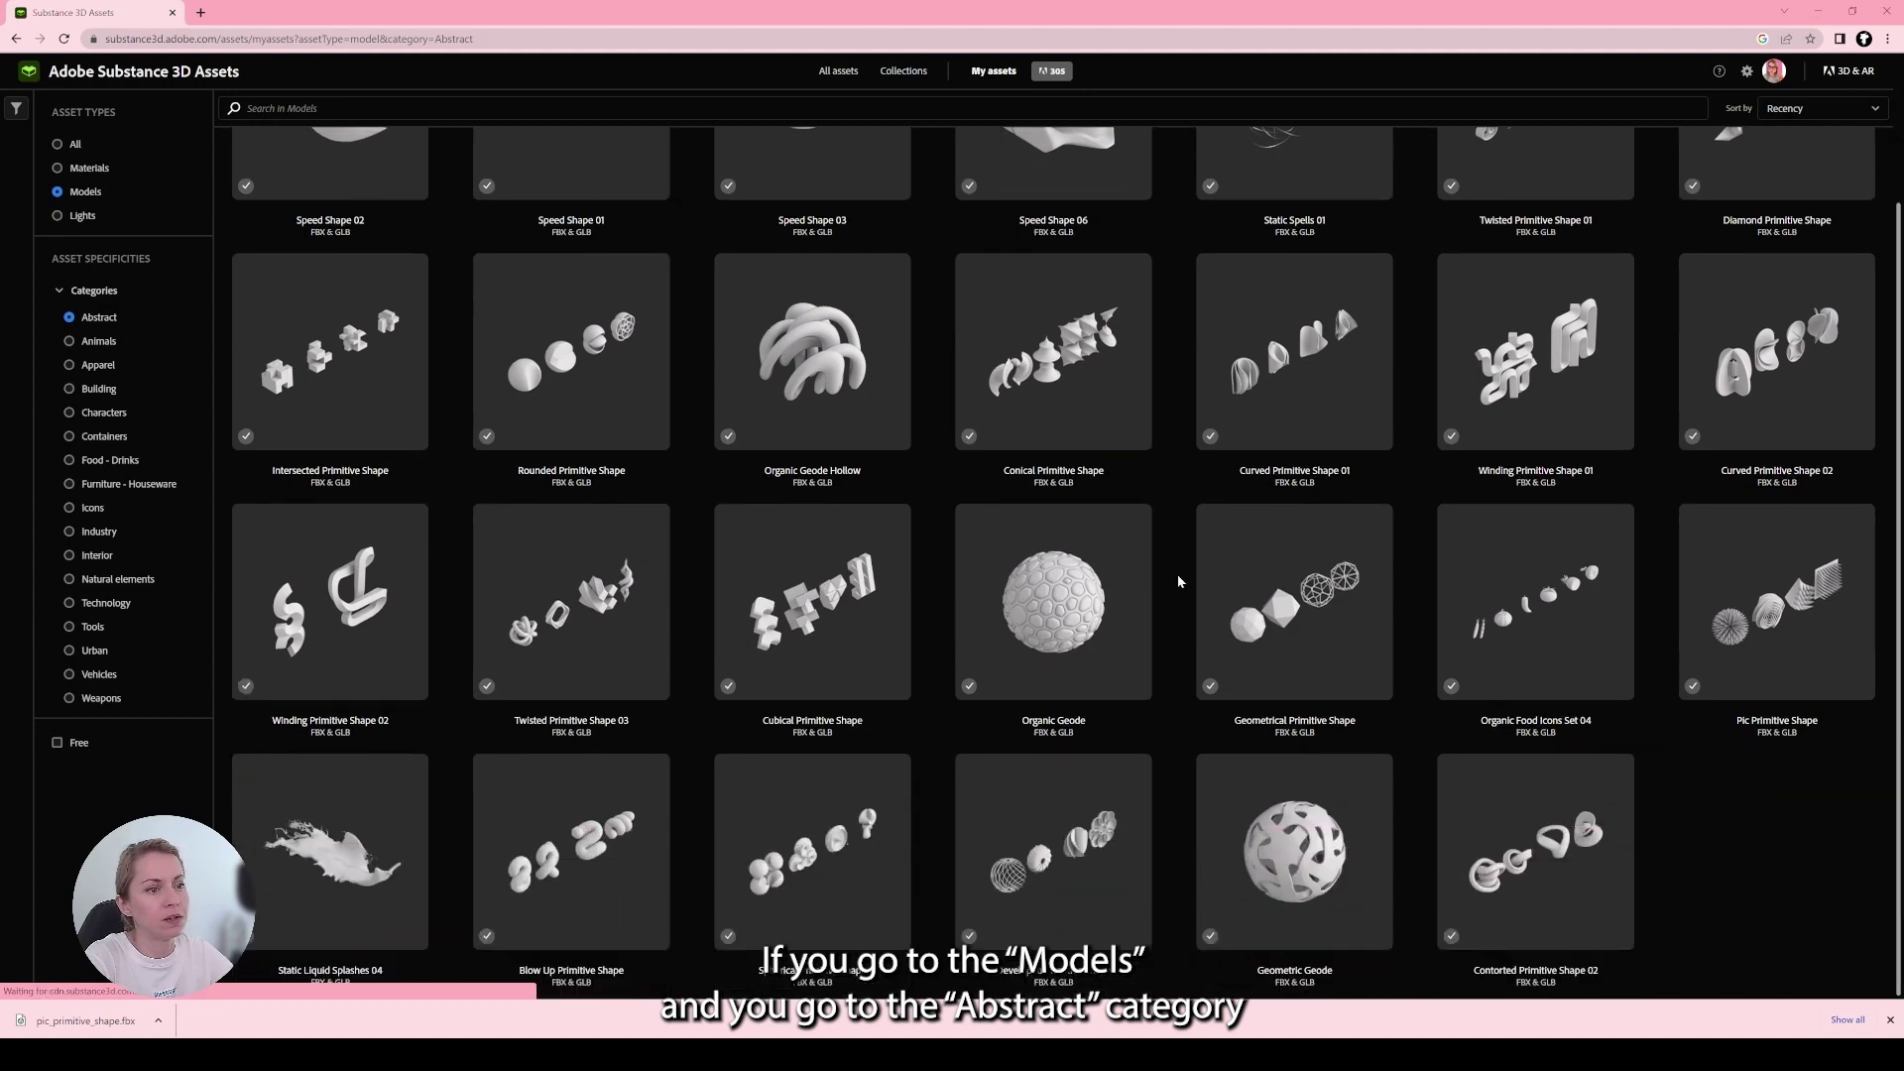
scroll(1176, 574, "up", 1)
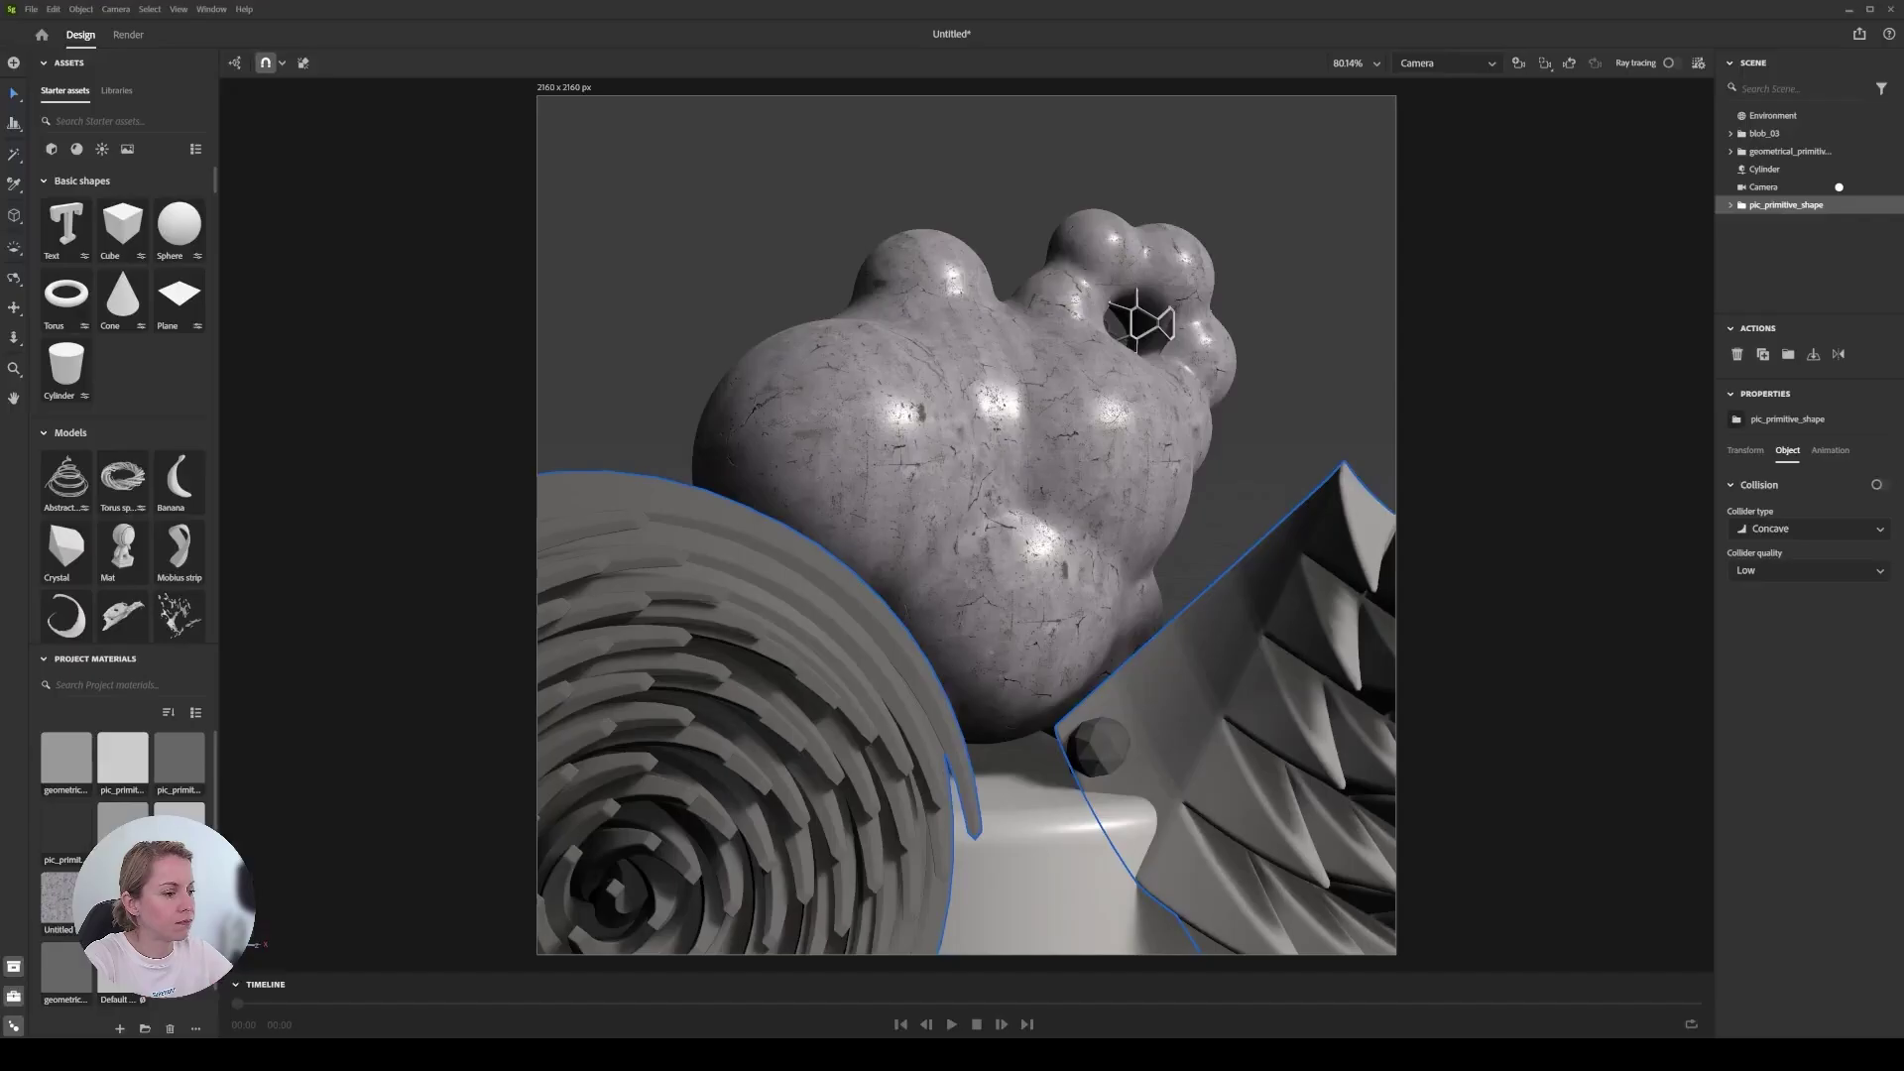
Switch to the viewport camera and place the imported shape set on top of the cylinder.
left_click(1433, 70)
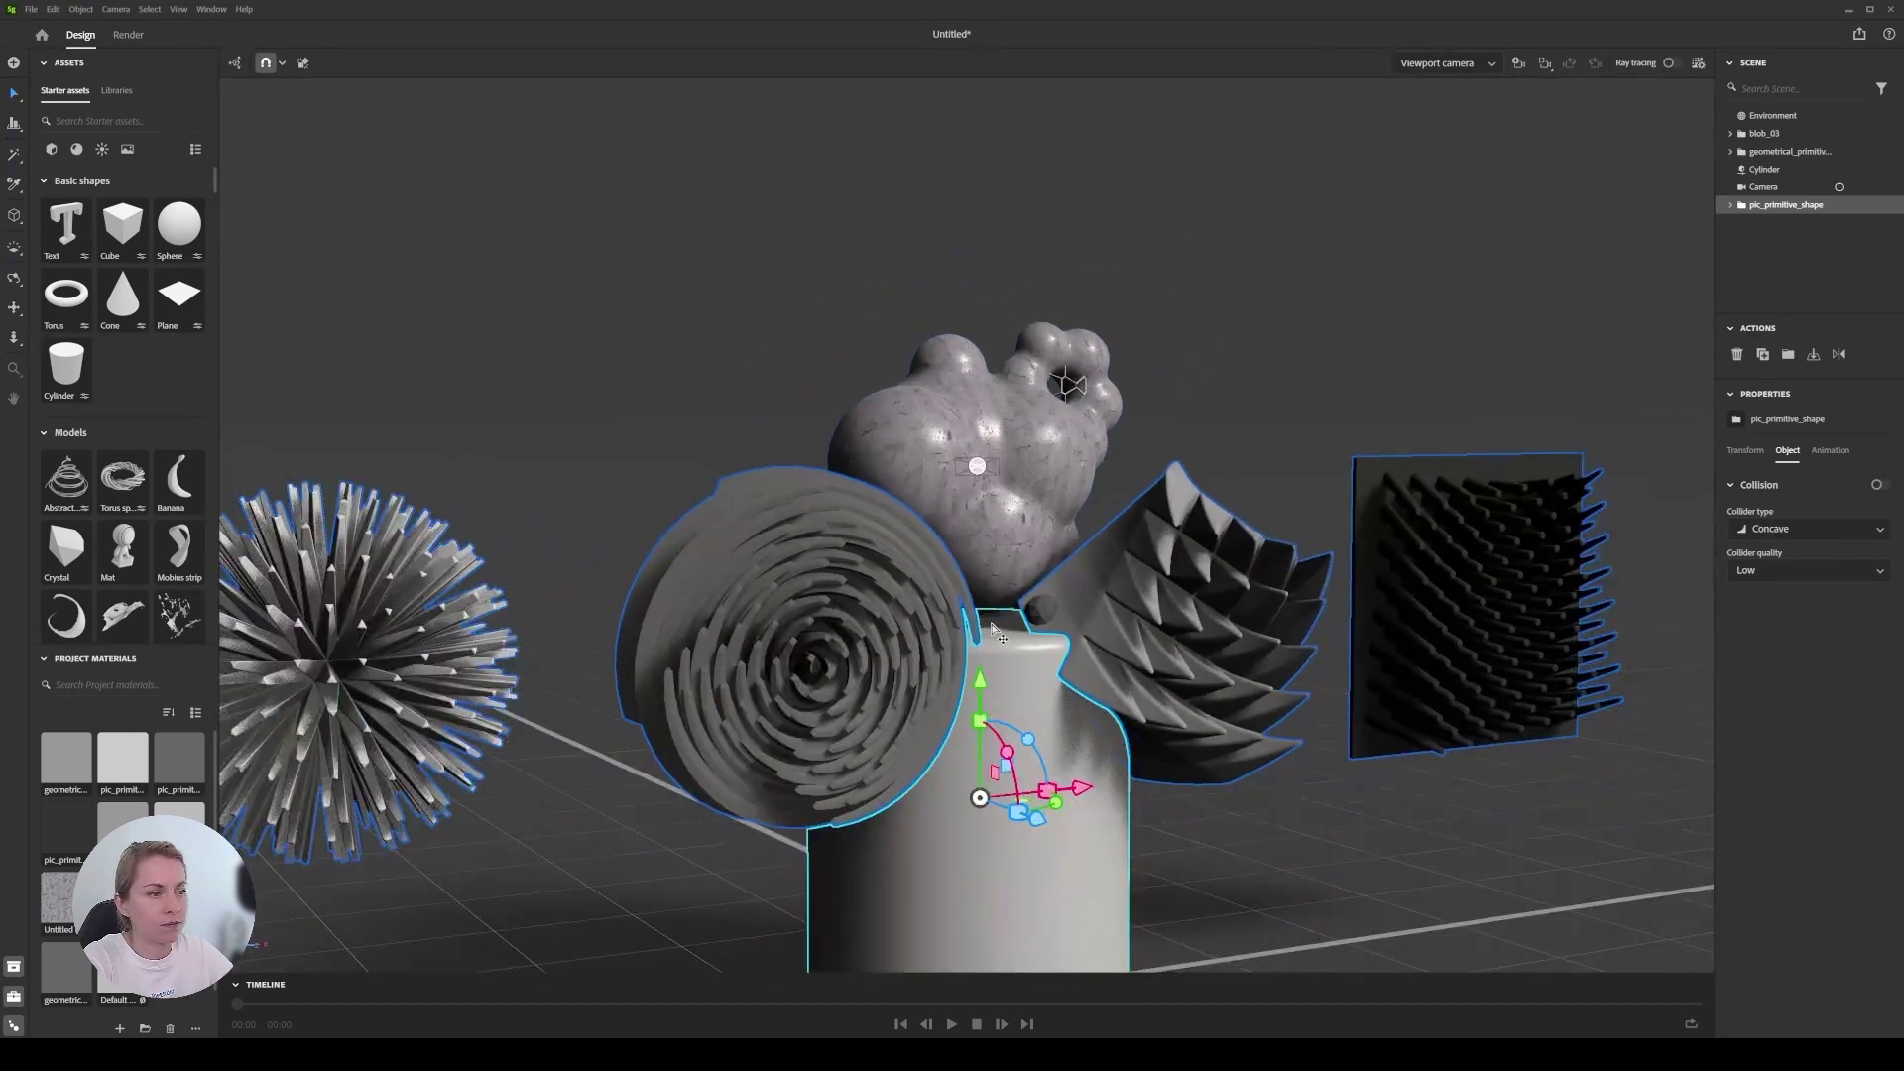
mouse_move(973, 593)
left_mouse_down("shift")
mouse_move(988, 451)
mouse_move(989, 534)
left_mouse_up("shift")
scroll(987, 540, "up", 8)
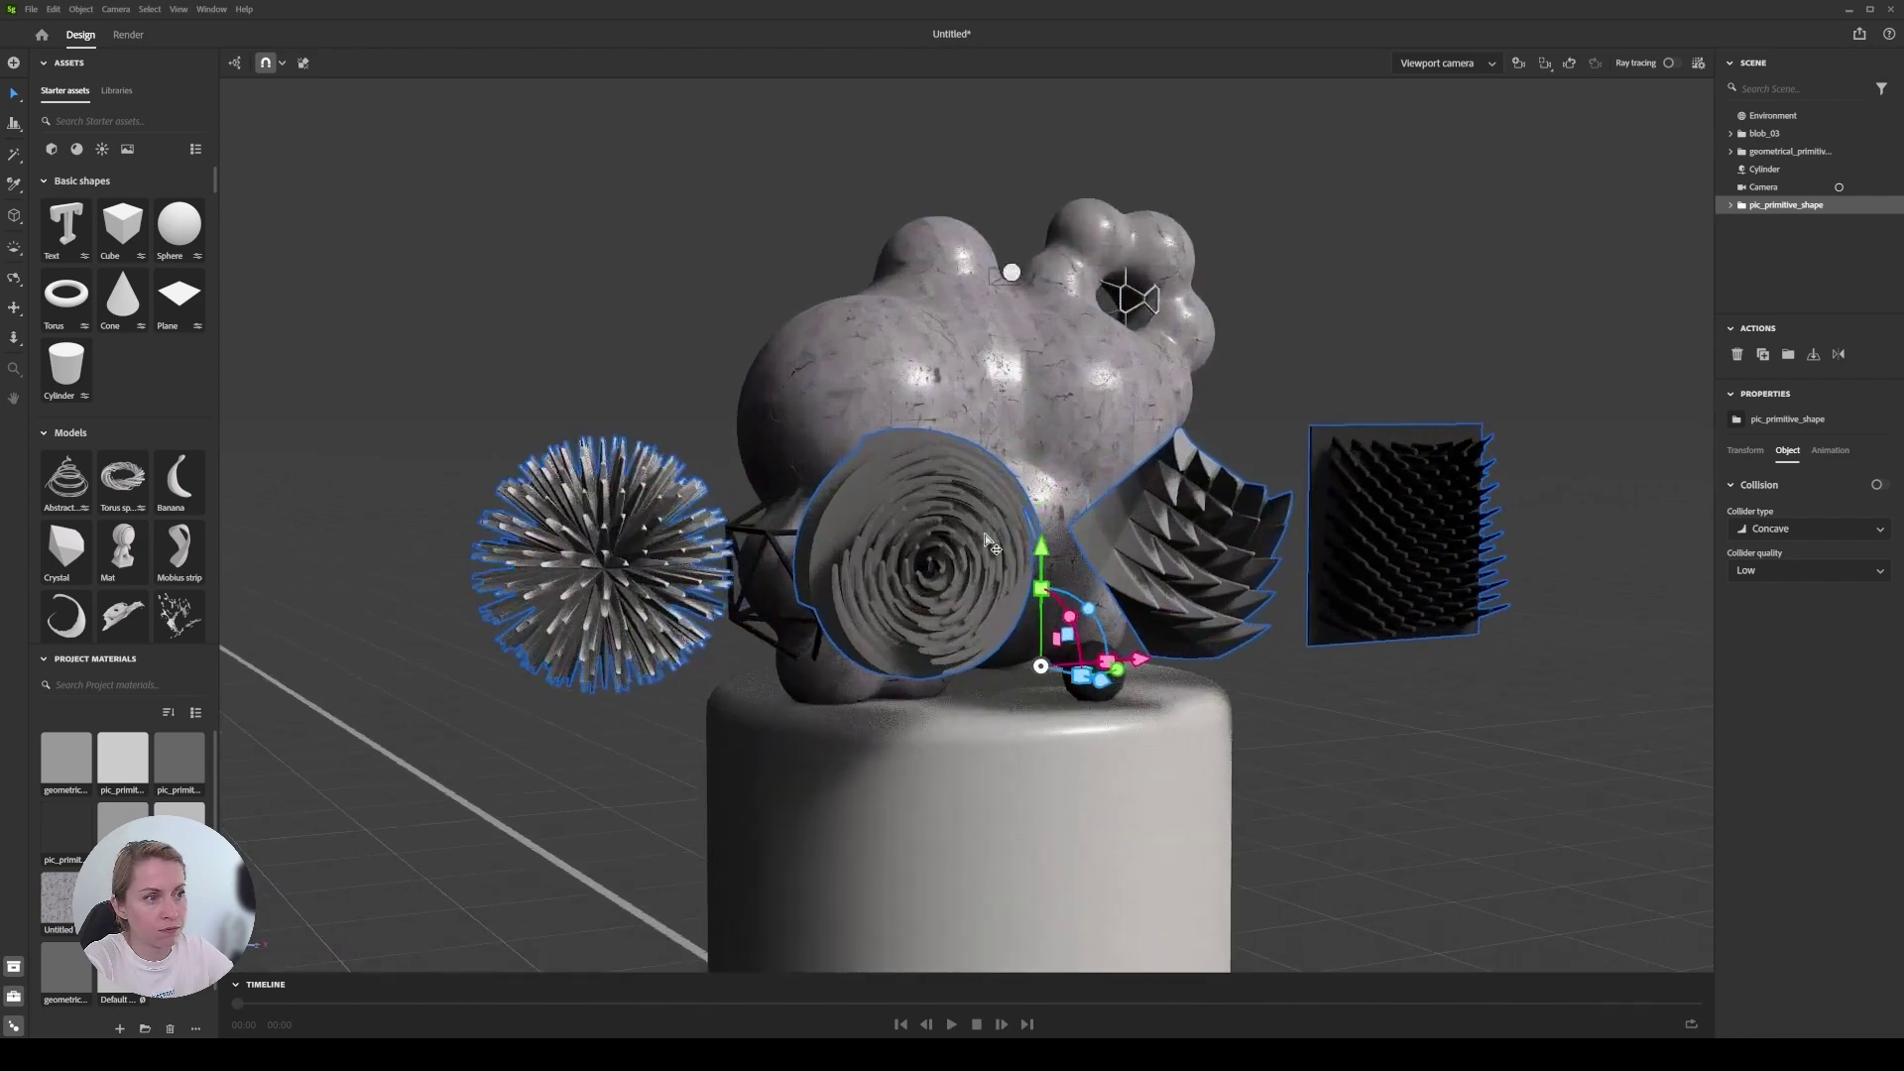
Enlarge the curved spiked shape and embed it in the blob so that its spikes protrude from the side opposite the wireframe.
scroll(988, 541, "up", 2)
left_click(1215, 630)
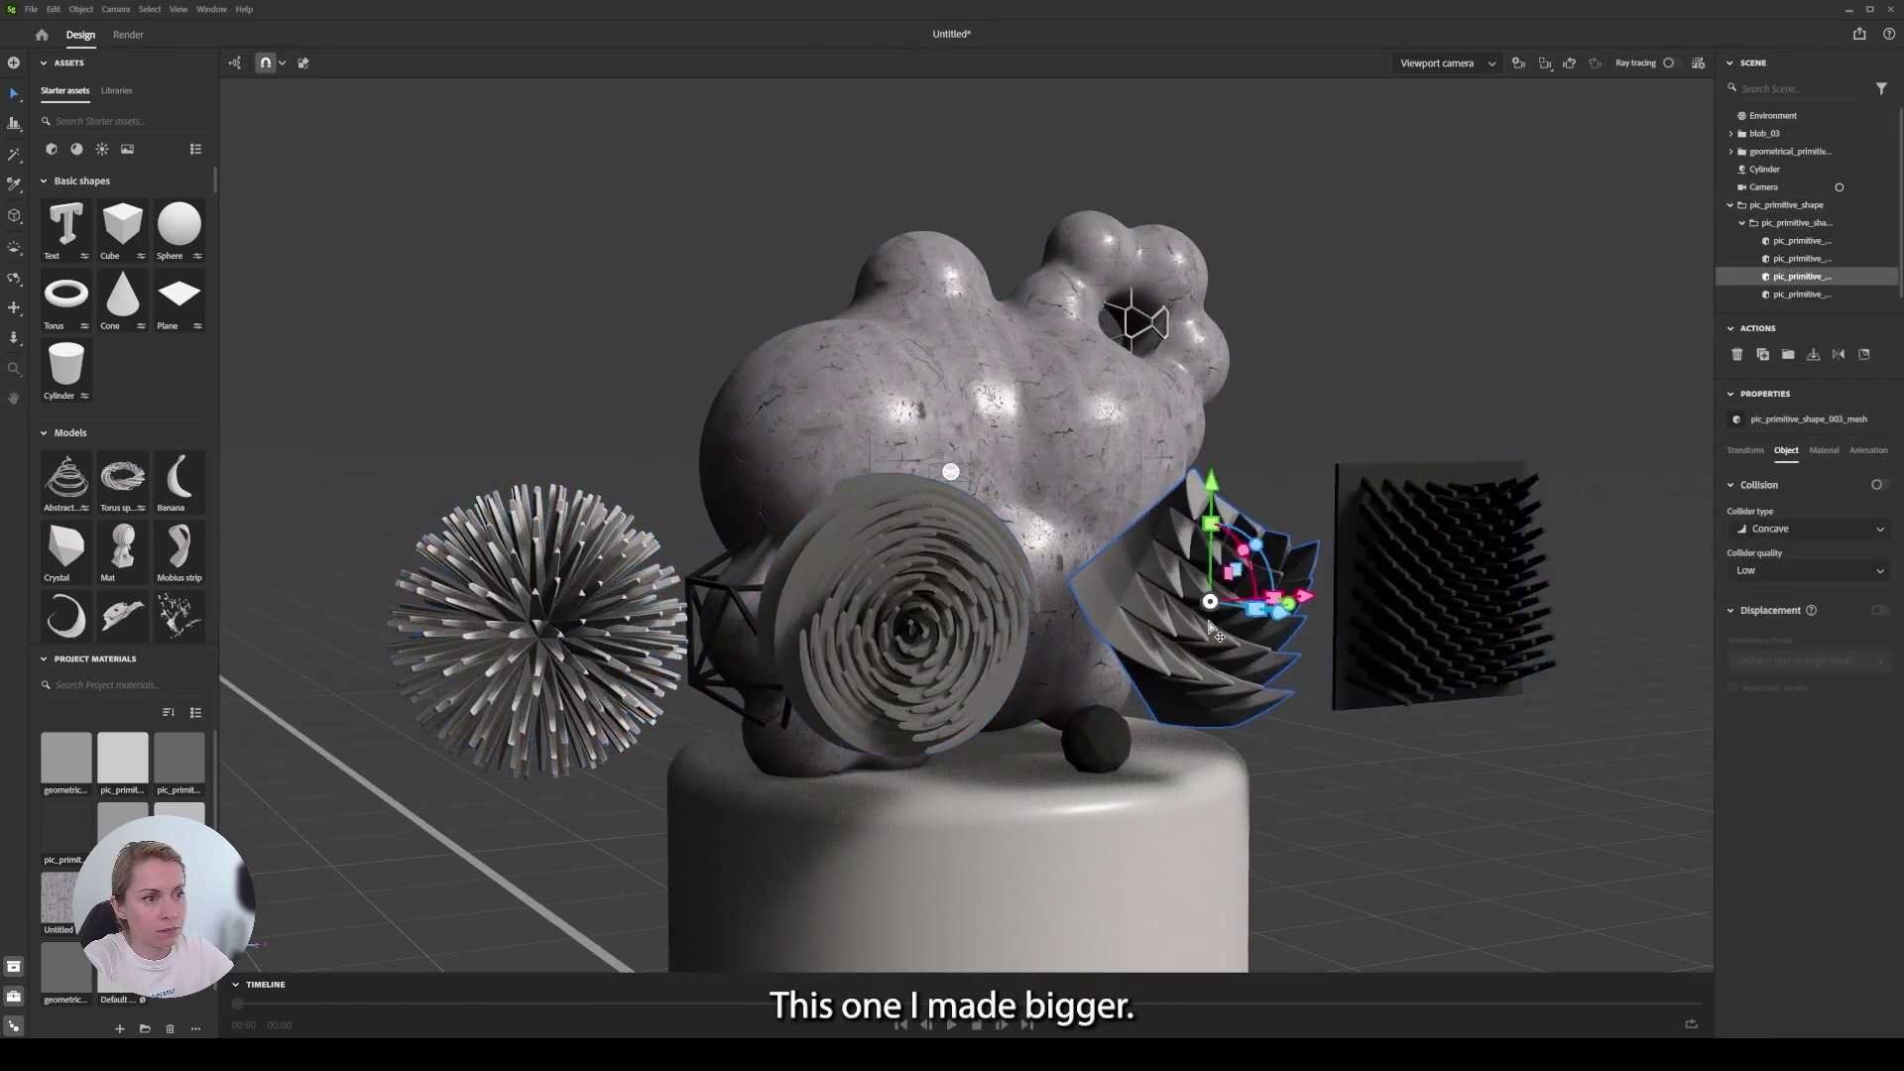
left_click_drag(1215, 630, 1096, 615)
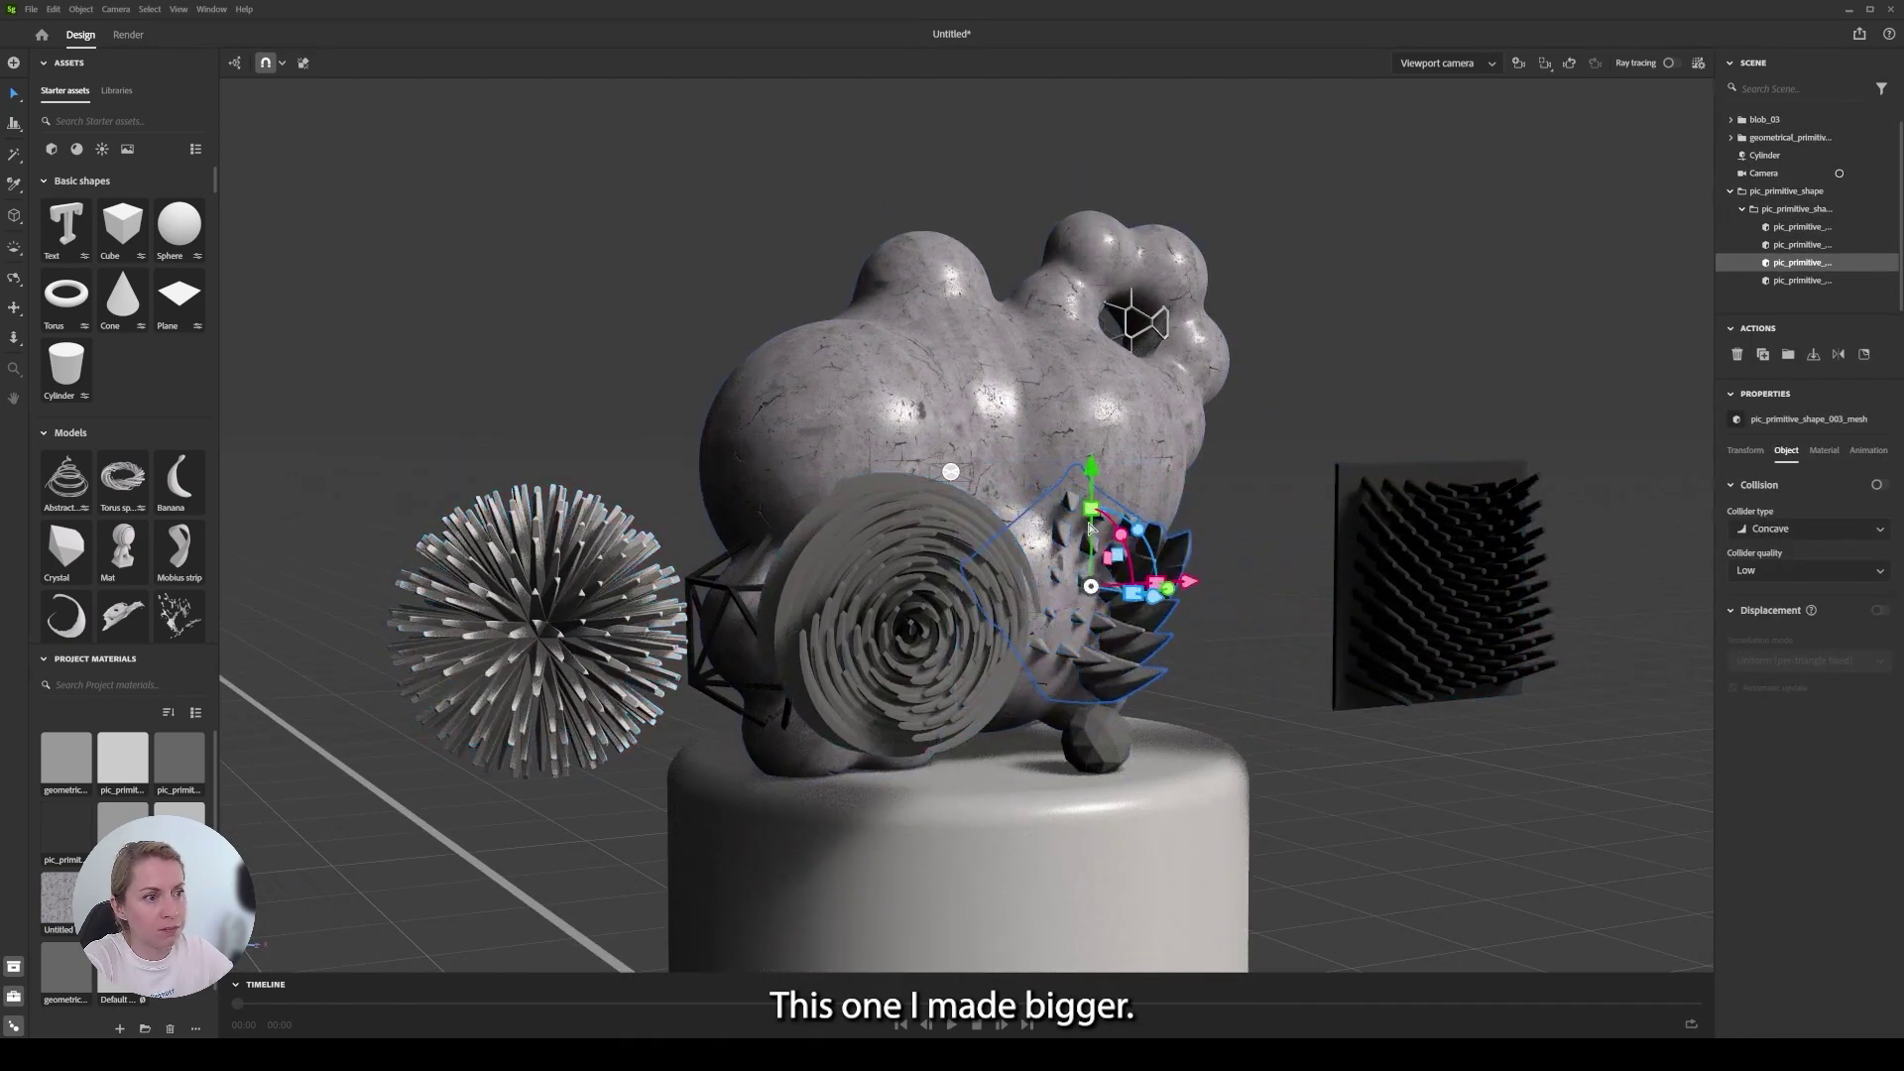
left_click_drag(1094, 510, 1091, 442)
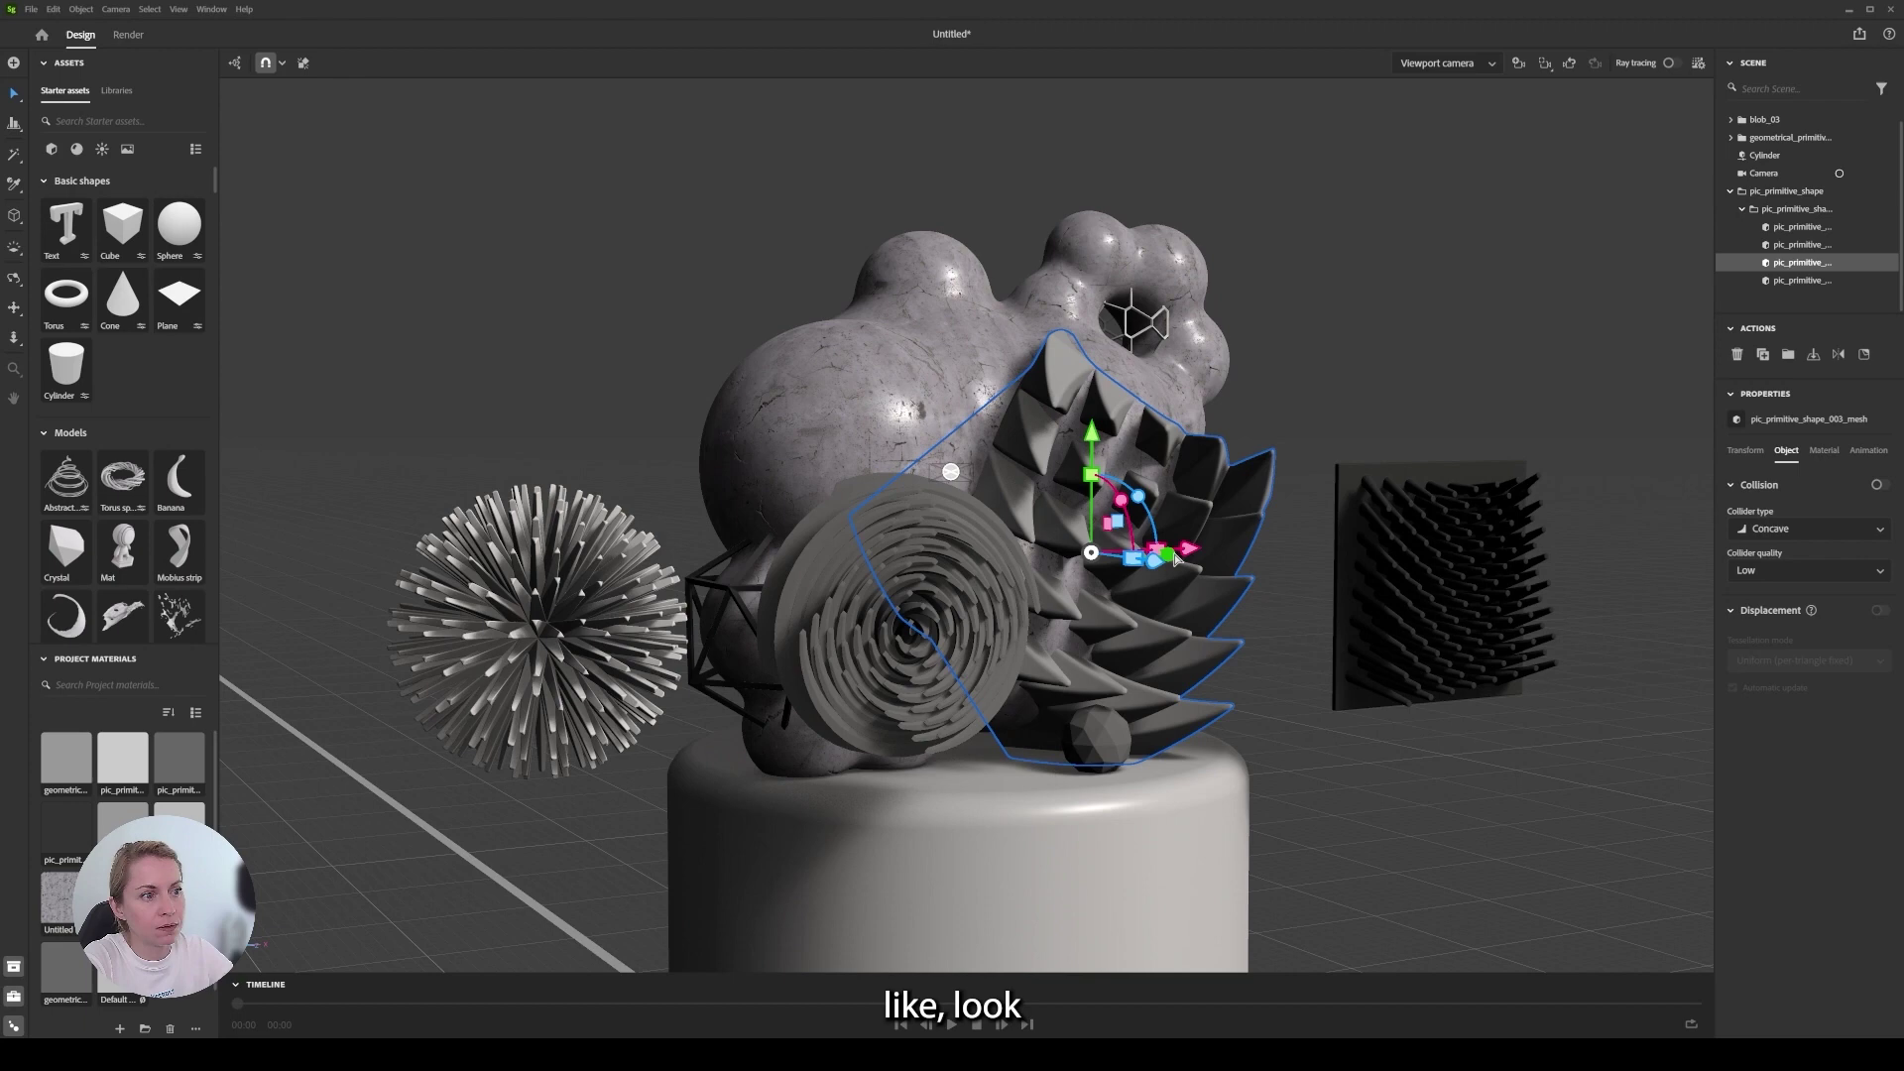
left_click_drag(1177, 561, 1159, 564)
left_click_drag(1114, 503, 1138, 494)
Delete the square spiked panel from the imported shape set.
left_click(1439, 571)
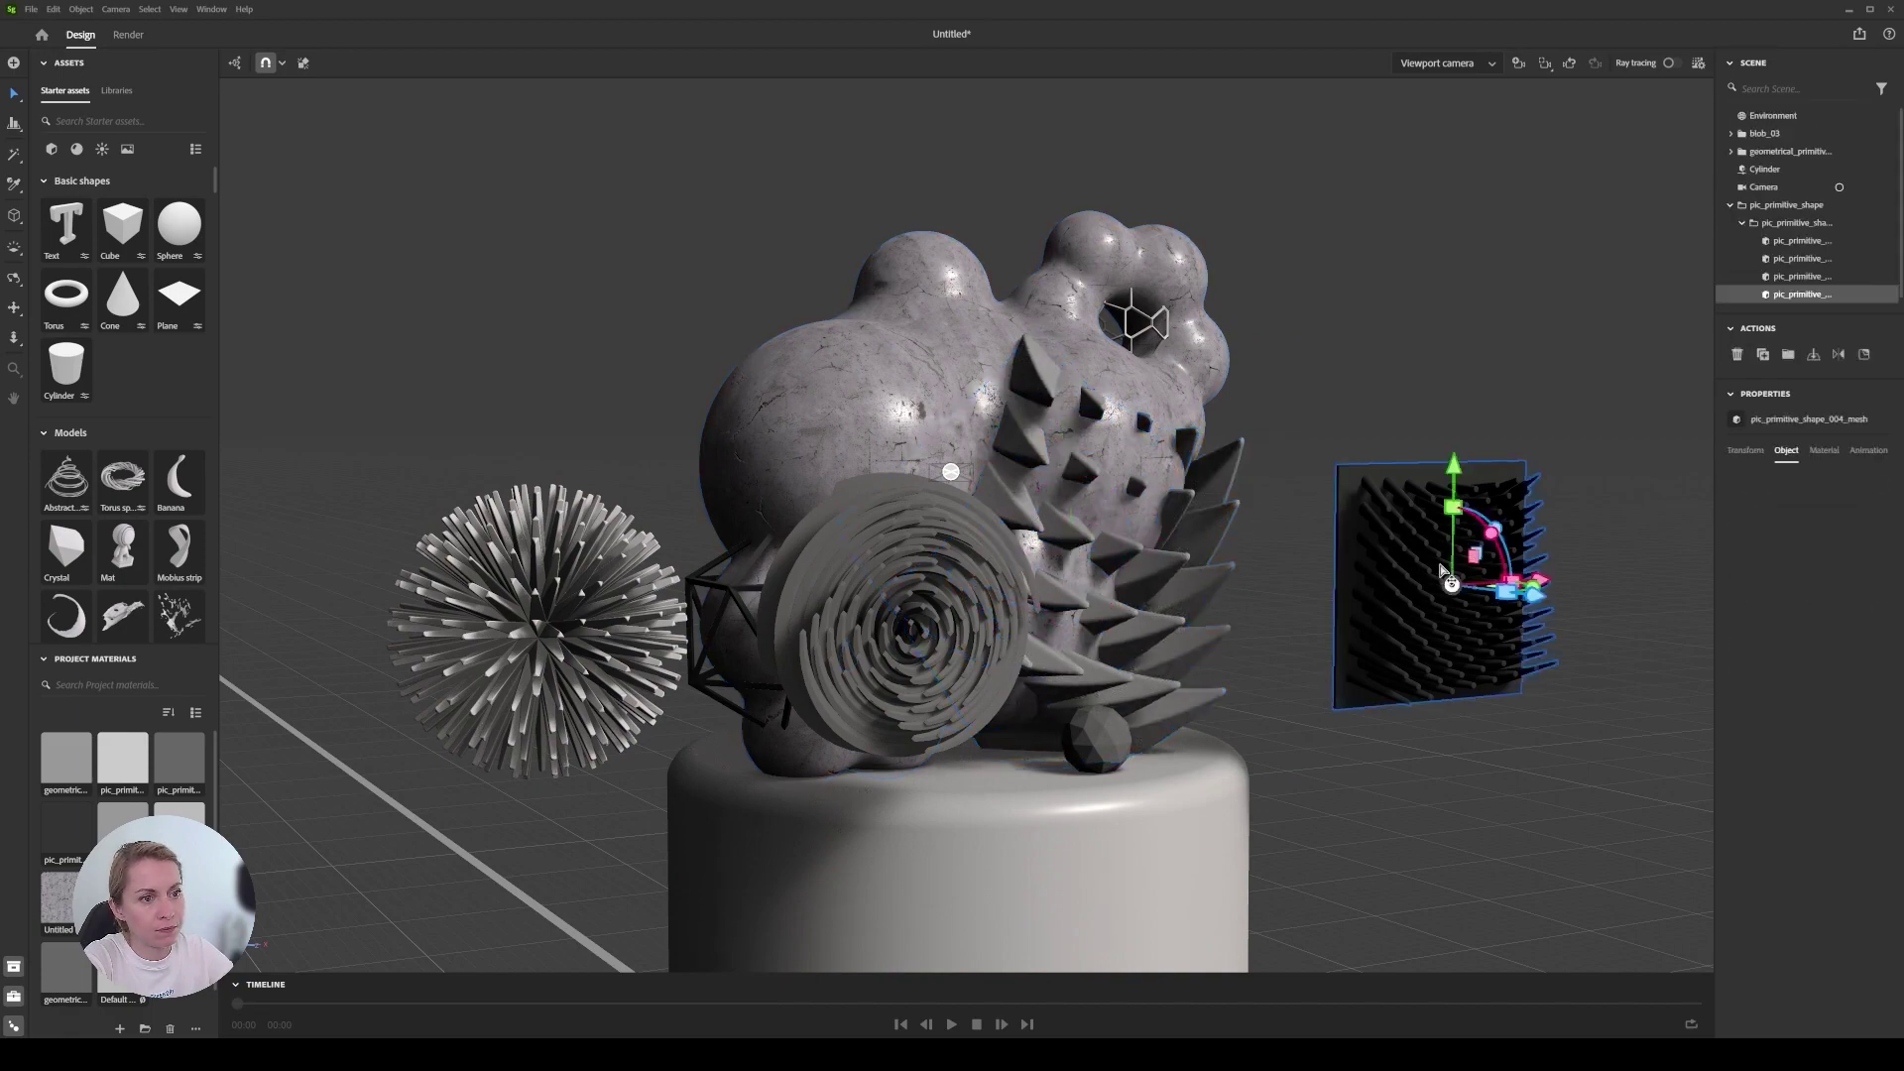
left_click_drag(1343, 629, 1307, 675)
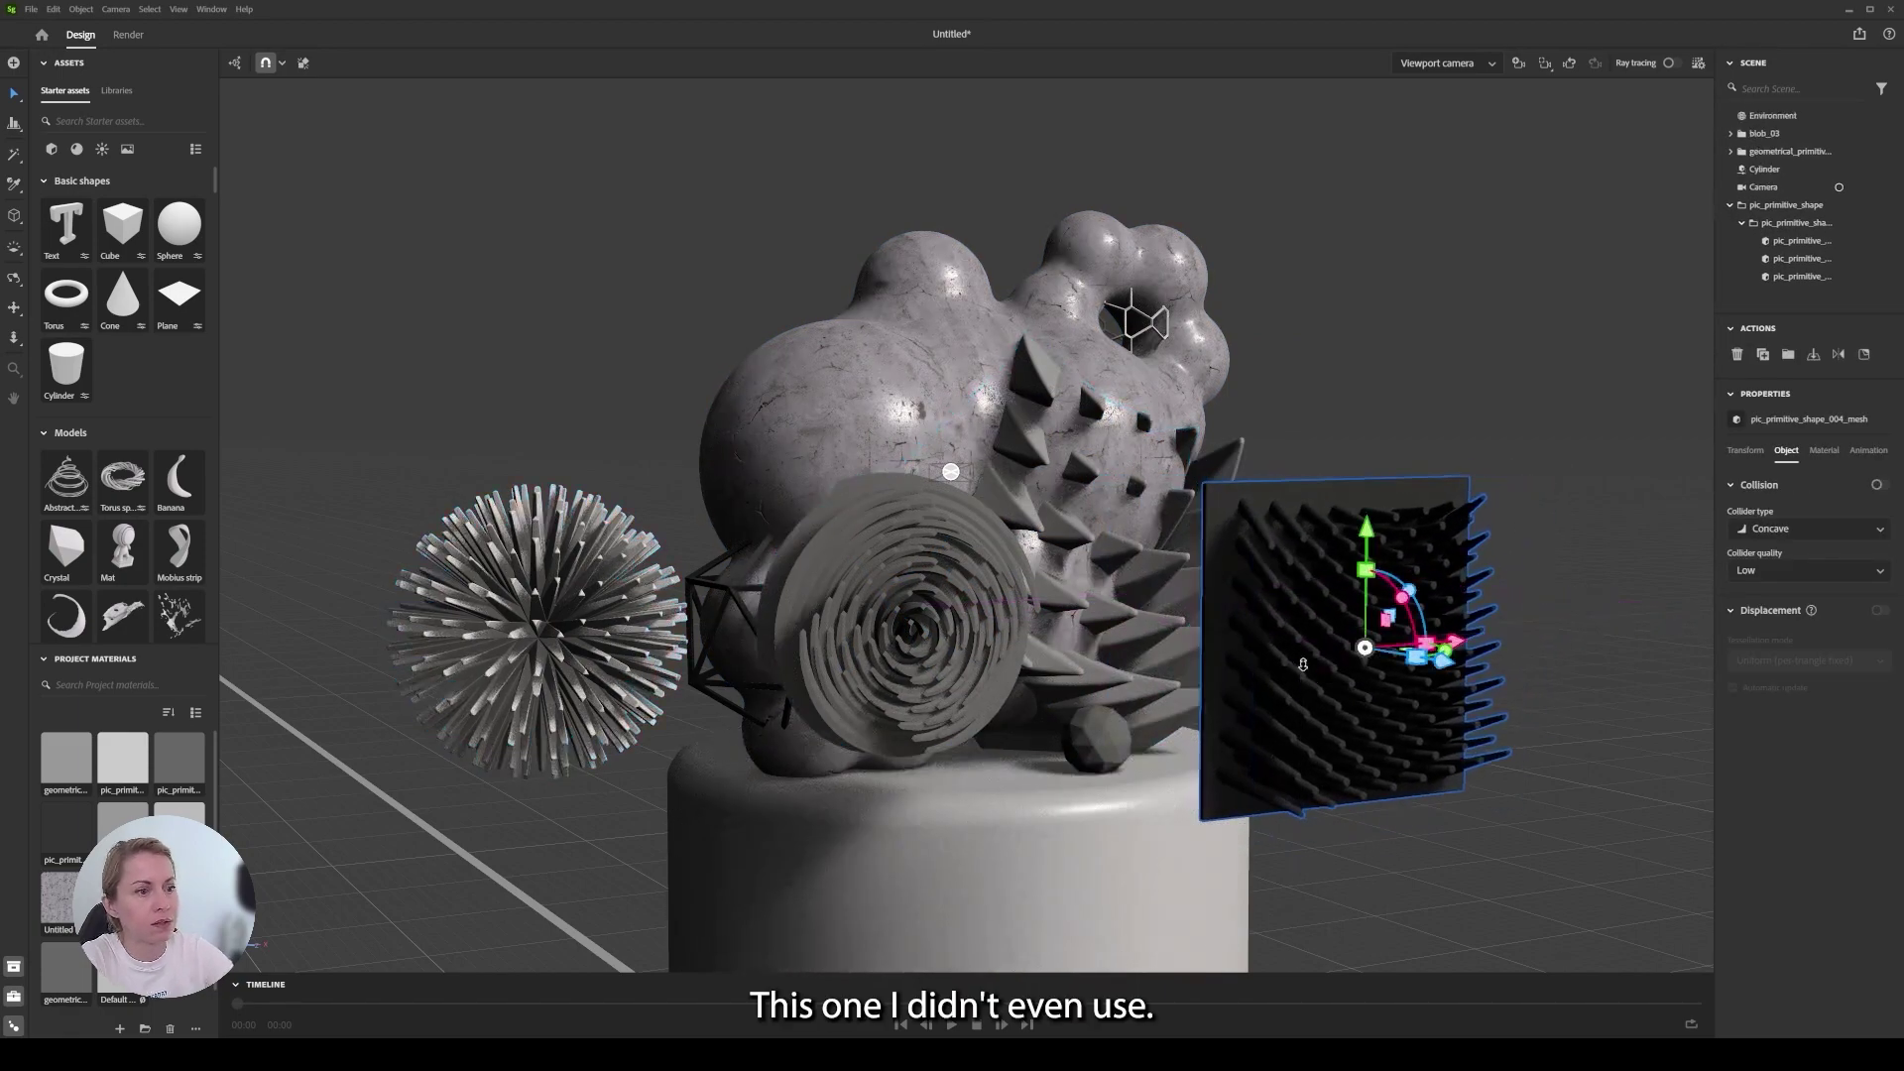
key("Delete")
Shrink the spiral disc and place it low on the cylinder's top, next to the blob's bottom bulge.
left_click(920, 607)
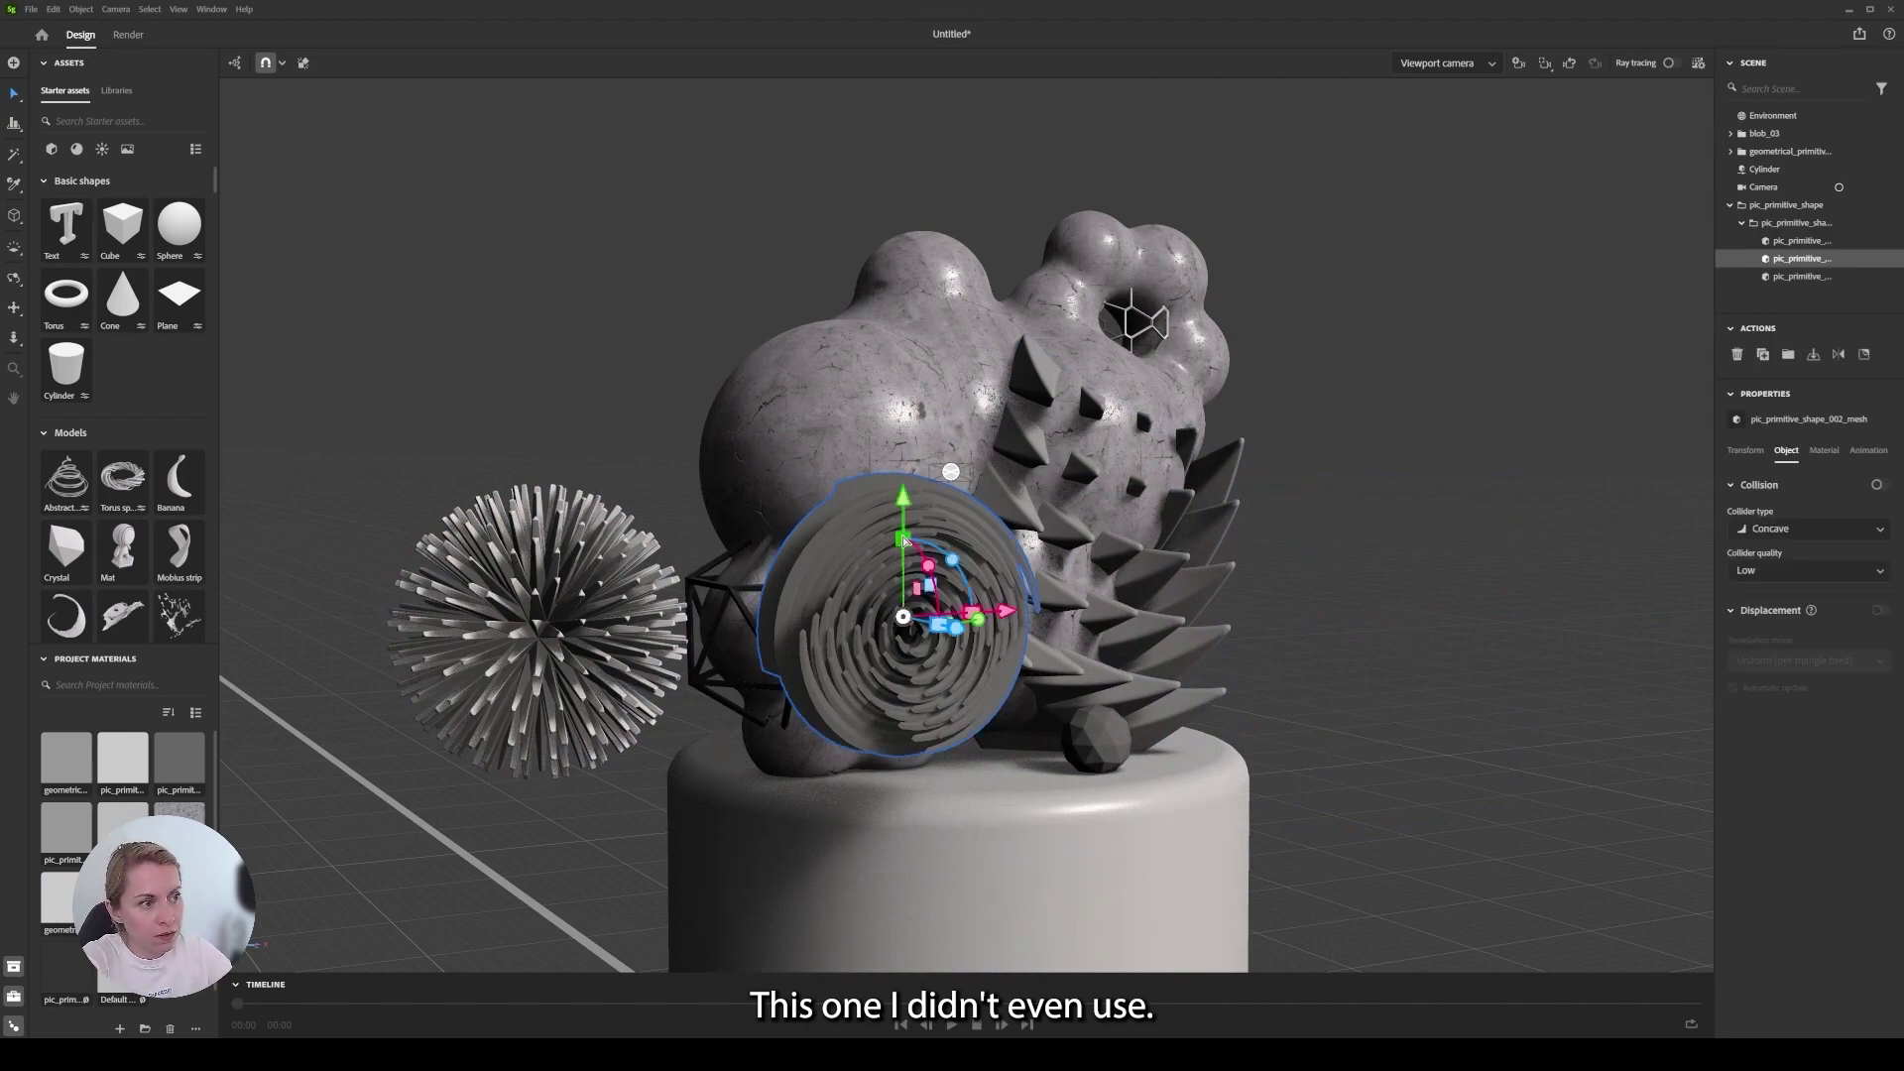
left_click_drag(903, 540, 912, 576)
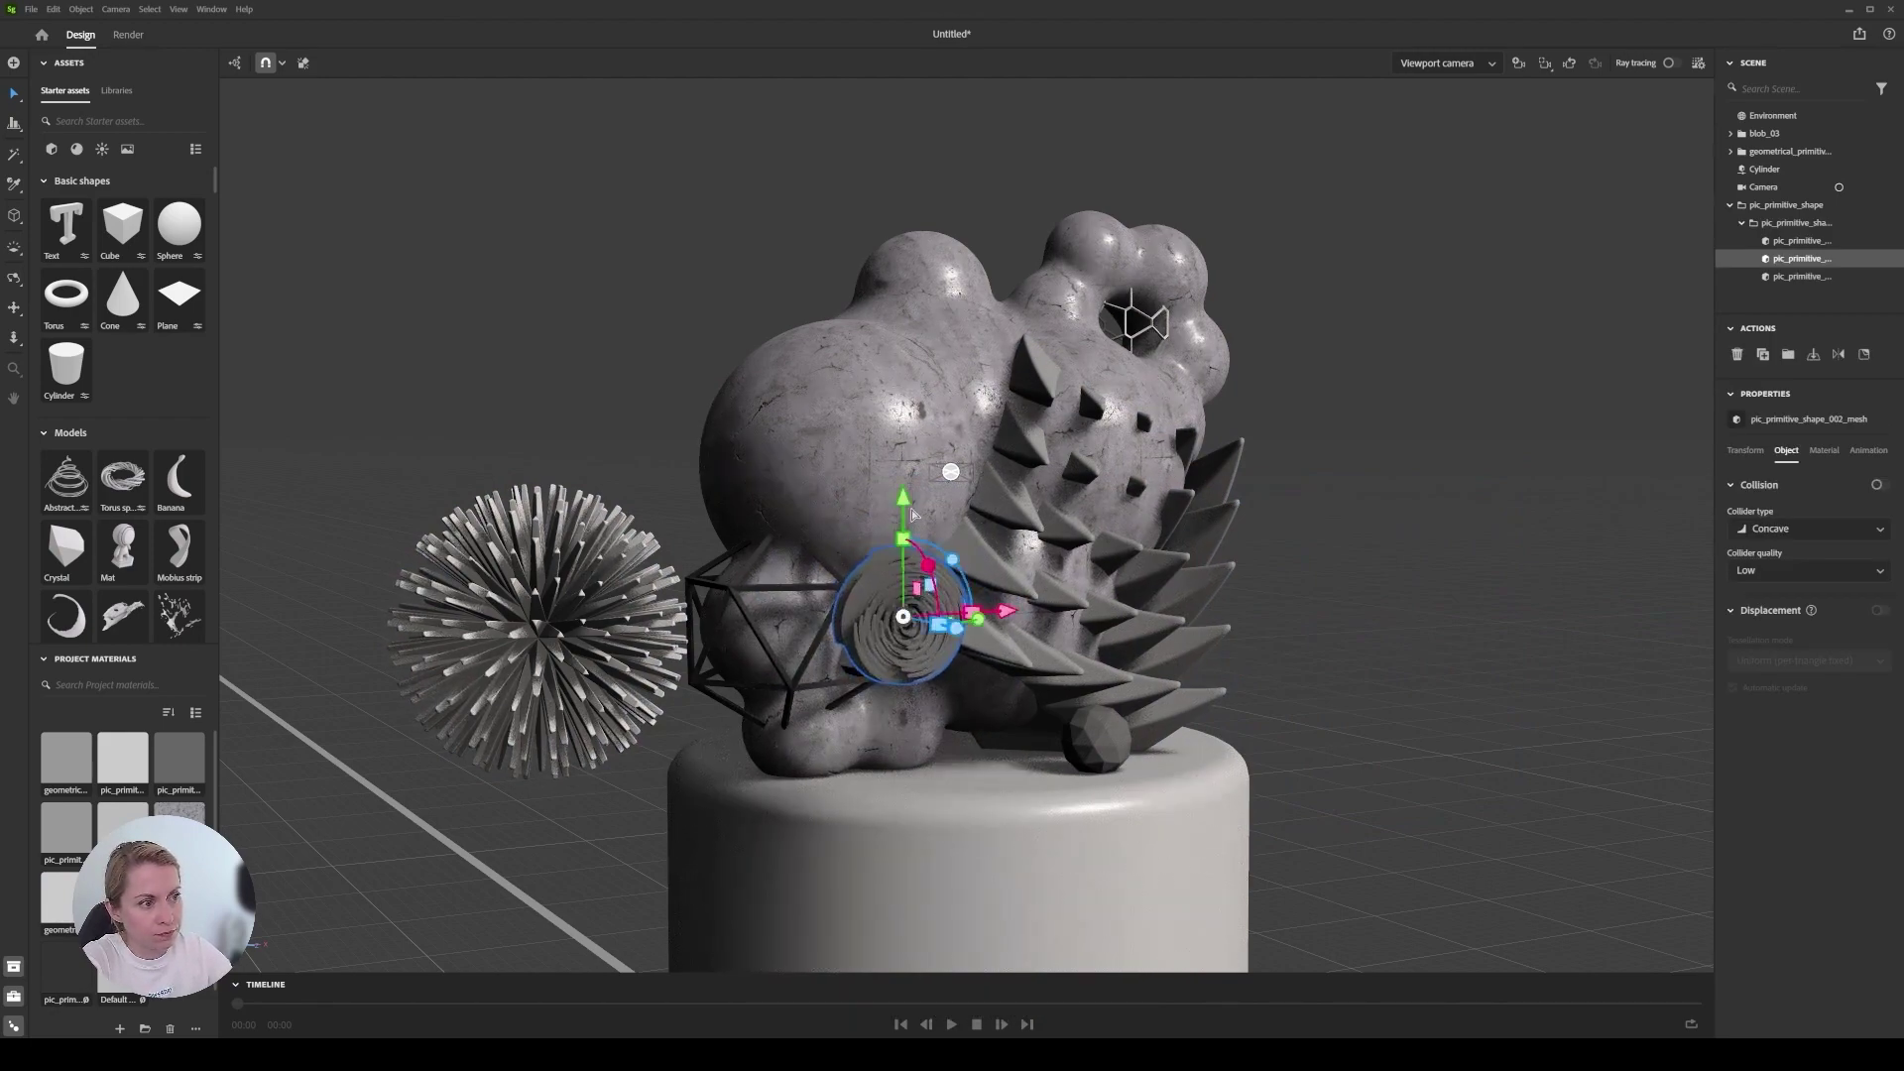
left_click_drag(905, 501, 905, 628)
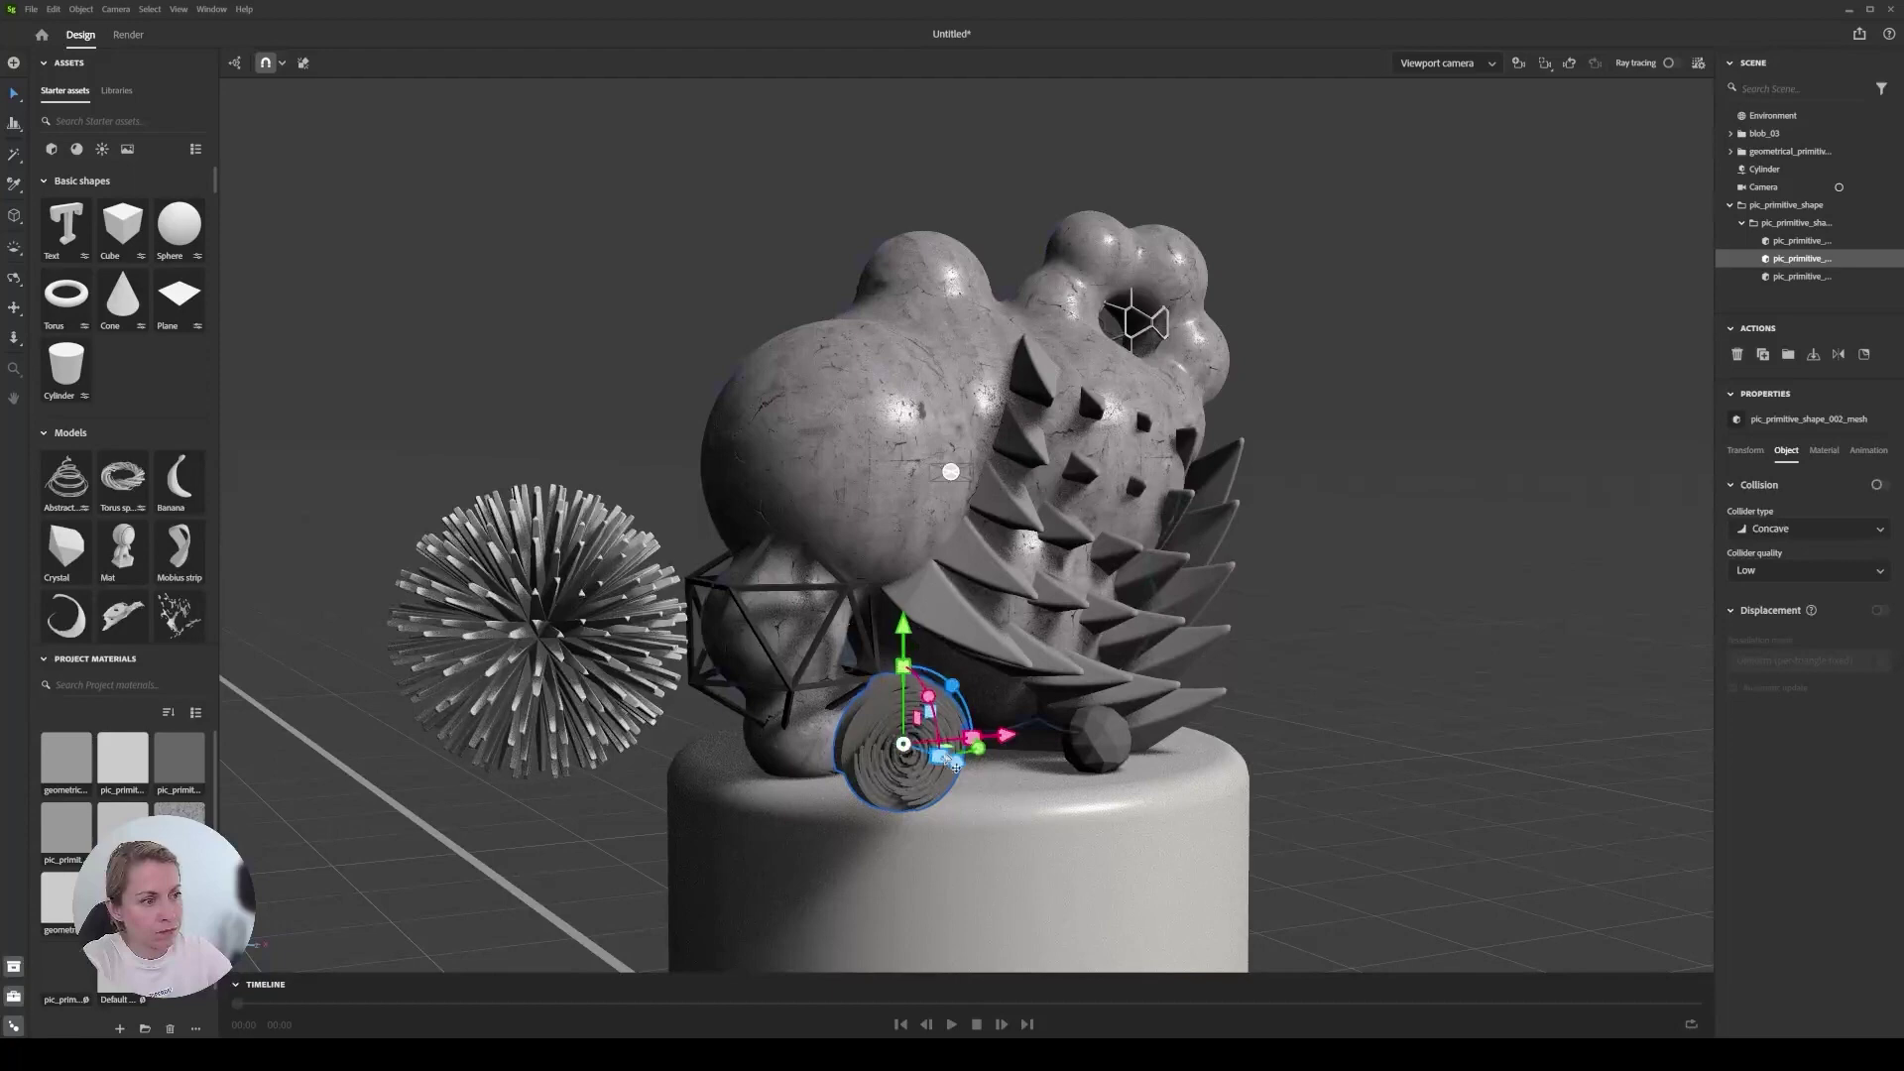
left_click_drag(954, 764, 926, 762)
left_click_drag(906, 625, 909, 650)
left_click_drag(962, 731, 966, 732)
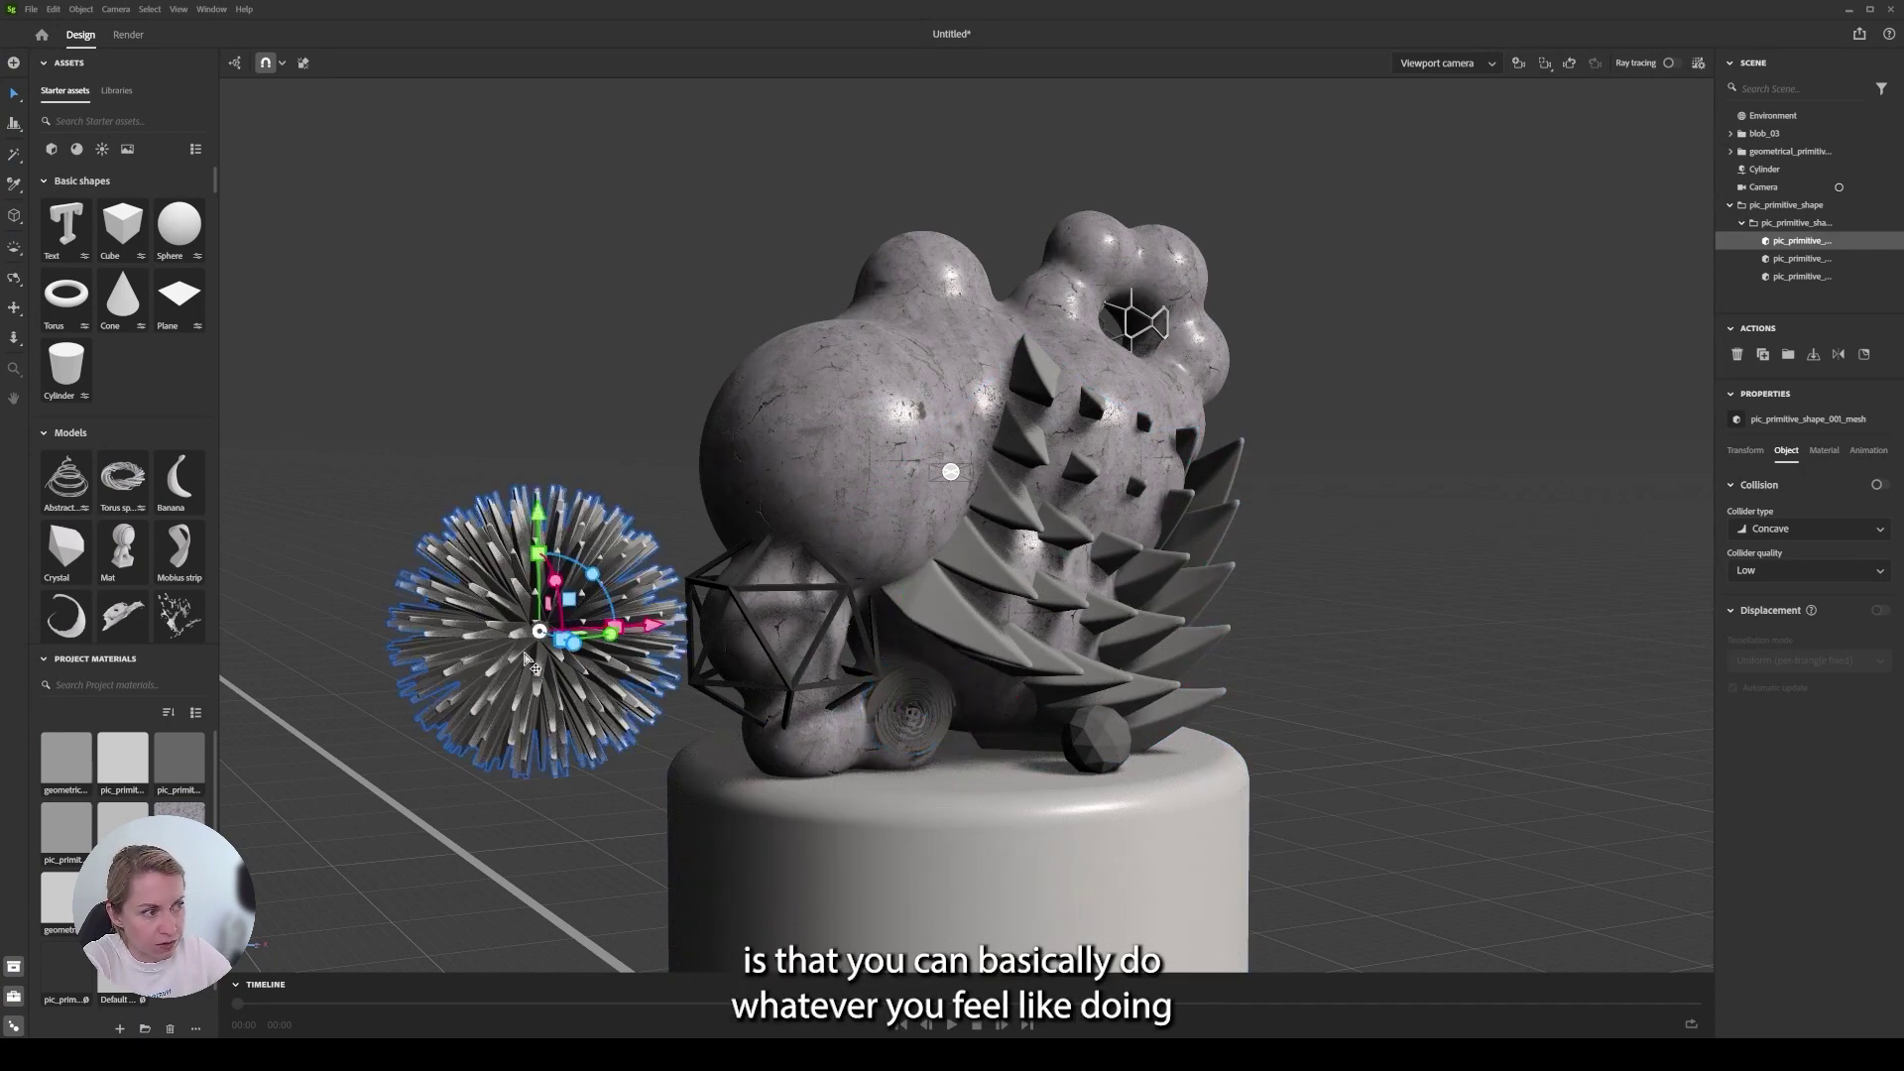
Move the spiky ball into the blob's large bulge above the wireframe so that its spikes stick out of the surface.
mouse_move(526, 659)
left_mouse_down()
mouse_move(784, 694)
mouse_move(848, 544)
left_mouse_up()
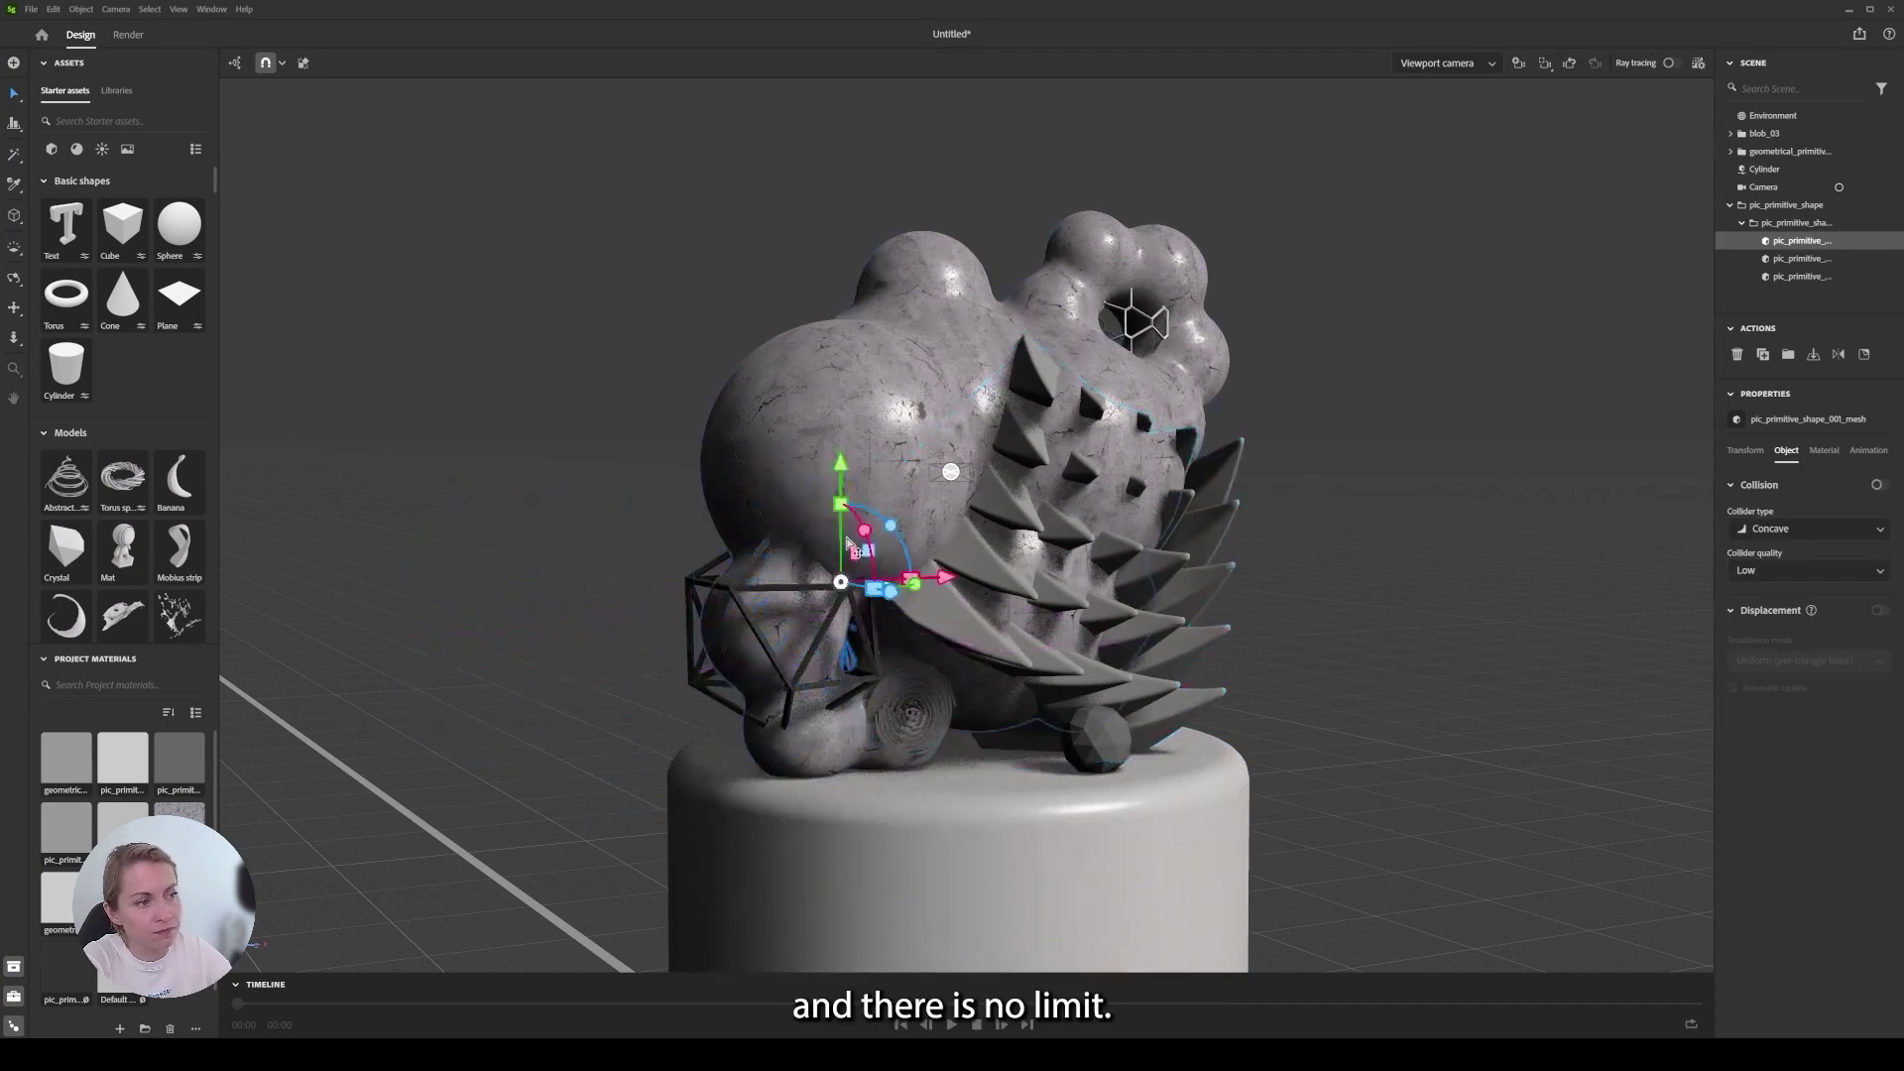
left_click_drag(841, 468, 841, 345)
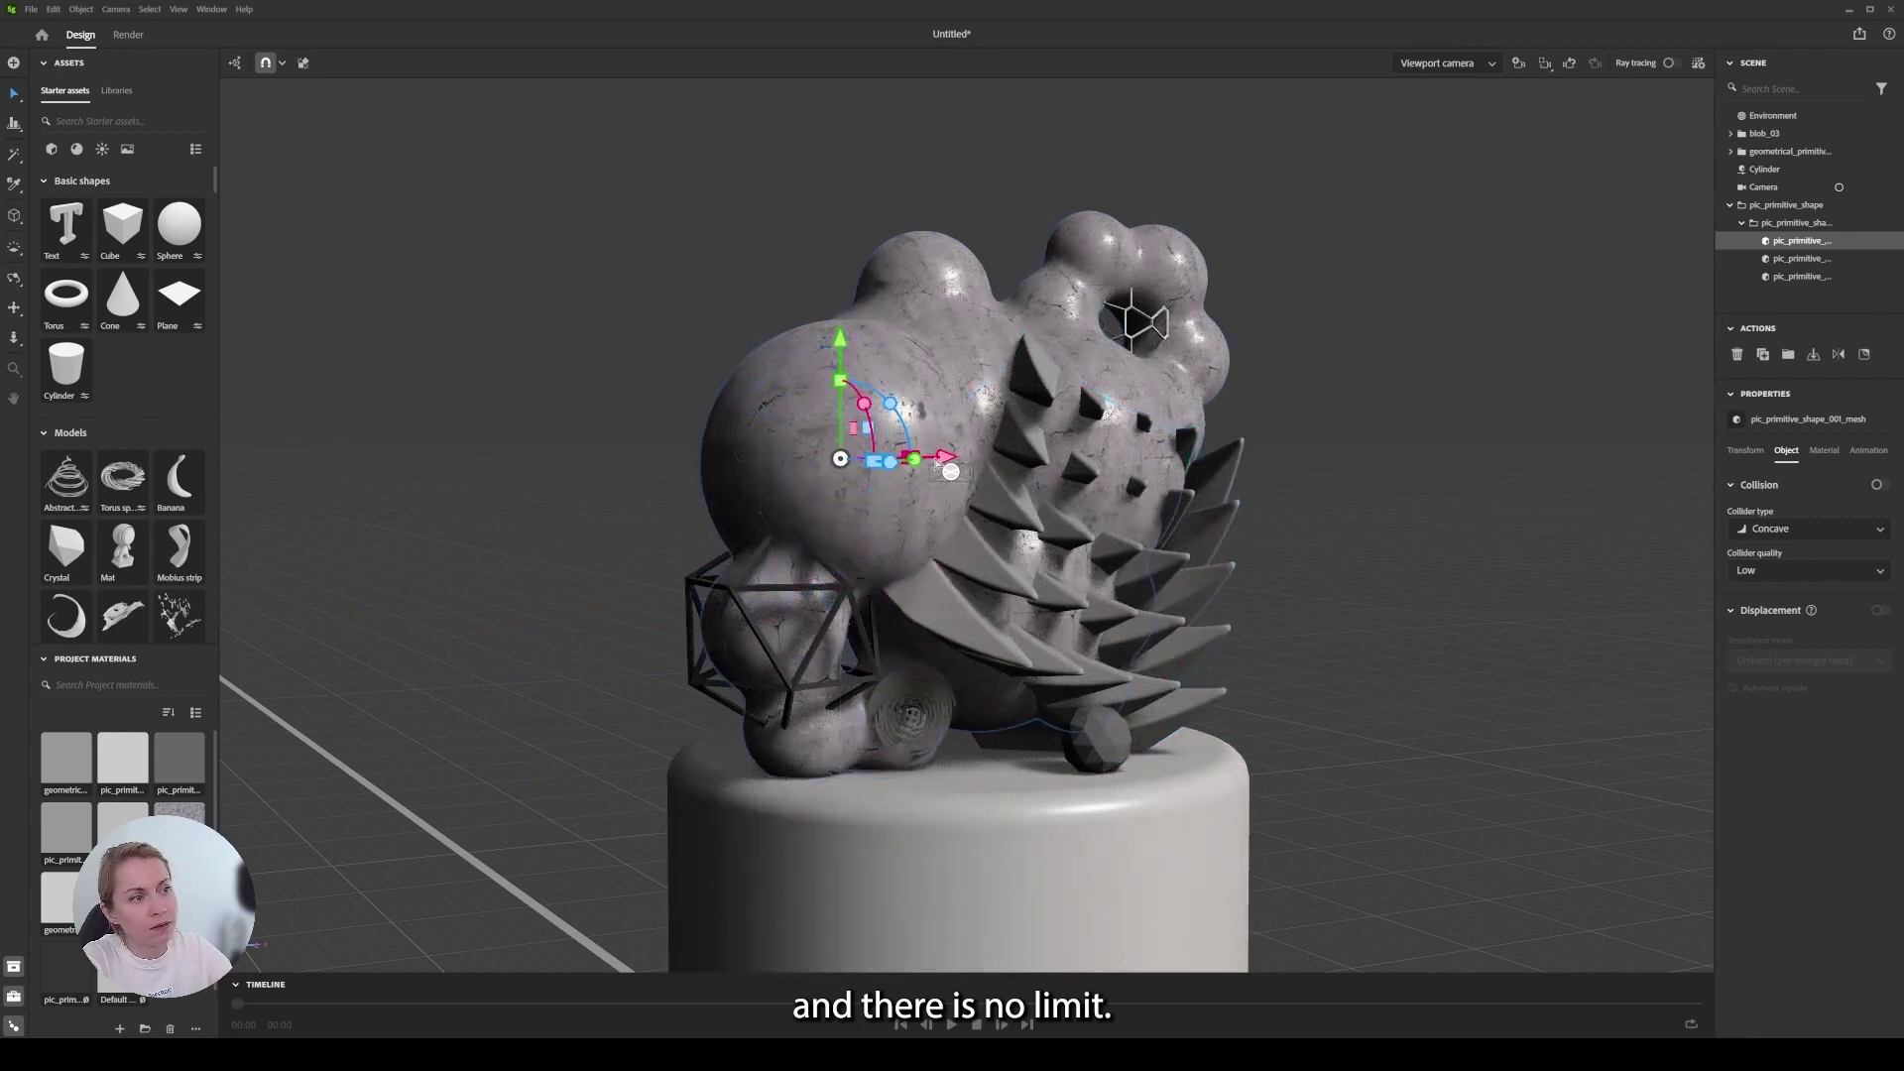
left_click_drag(893, 470, 962, 463)
left_click_drag(855, 386, 855, 369)
left_click_drag(907, 470, 892, 479)
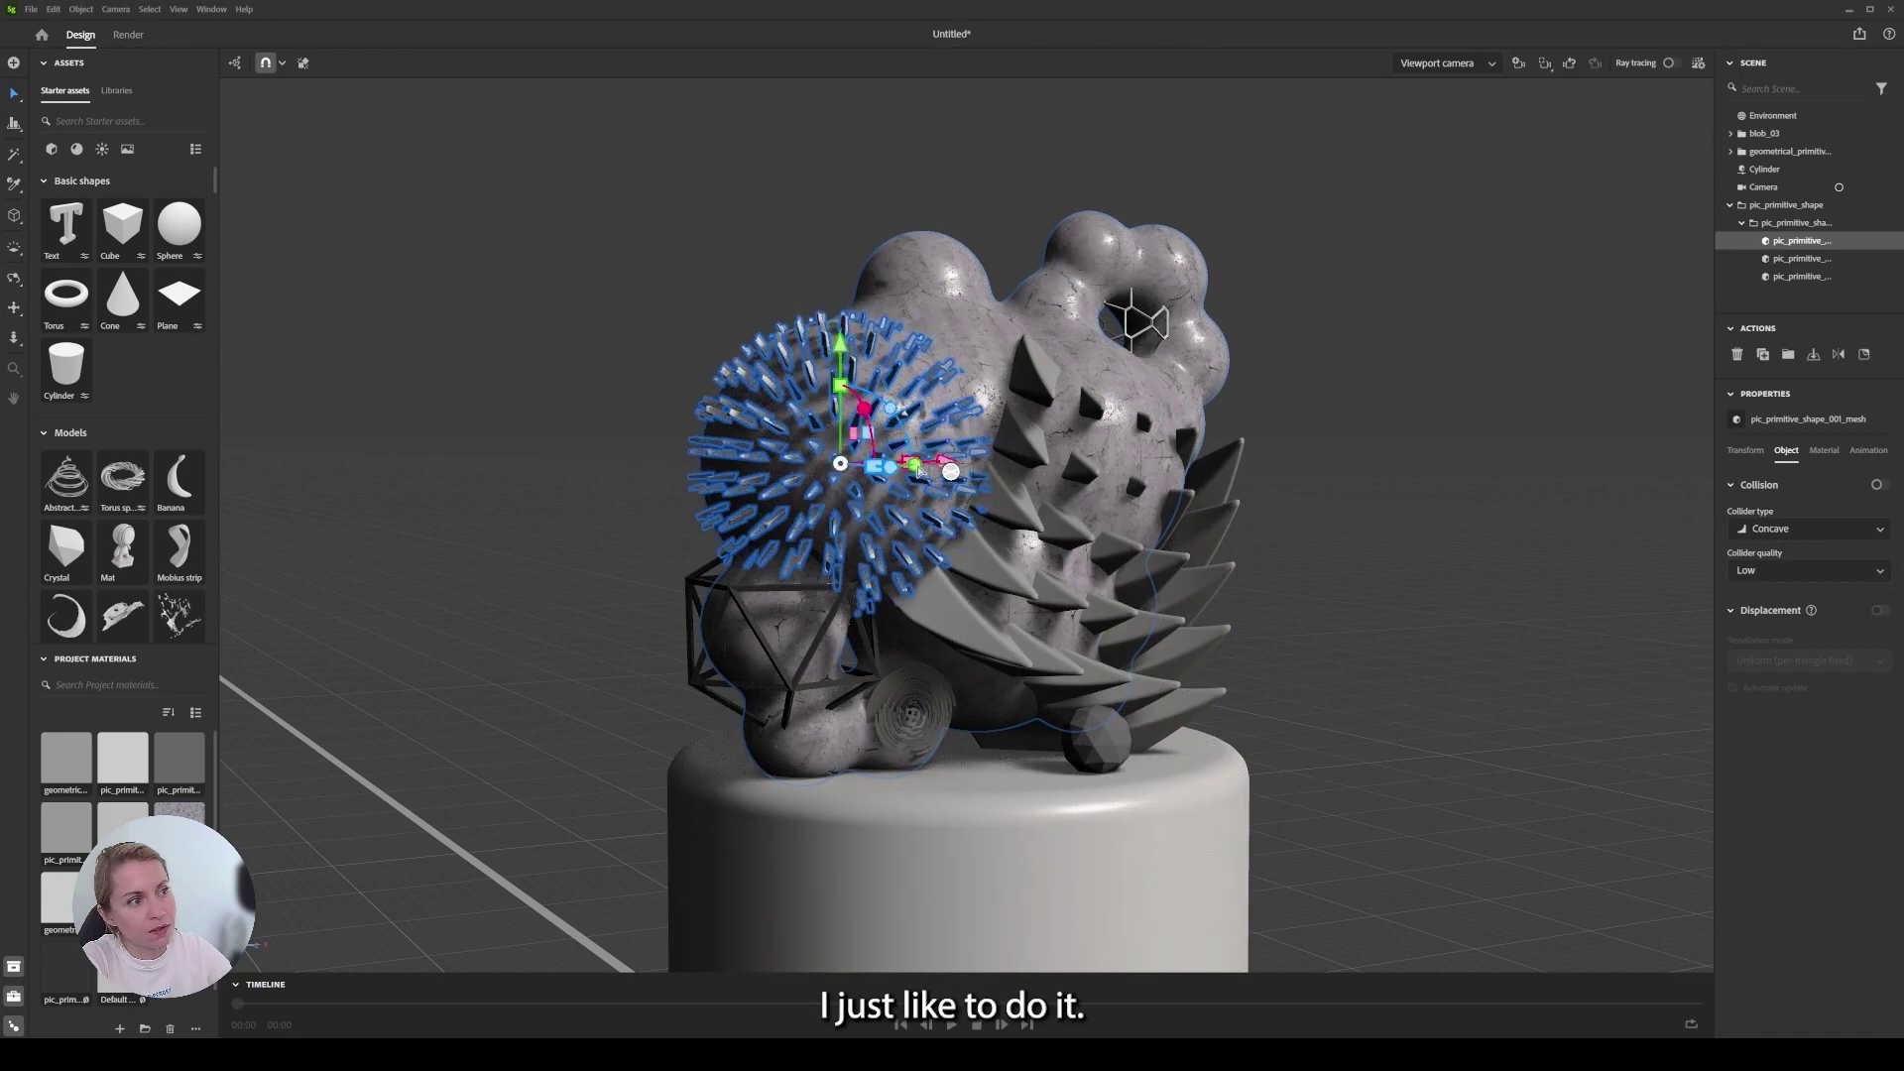
left_click_drag(891, 481, 886, 475)
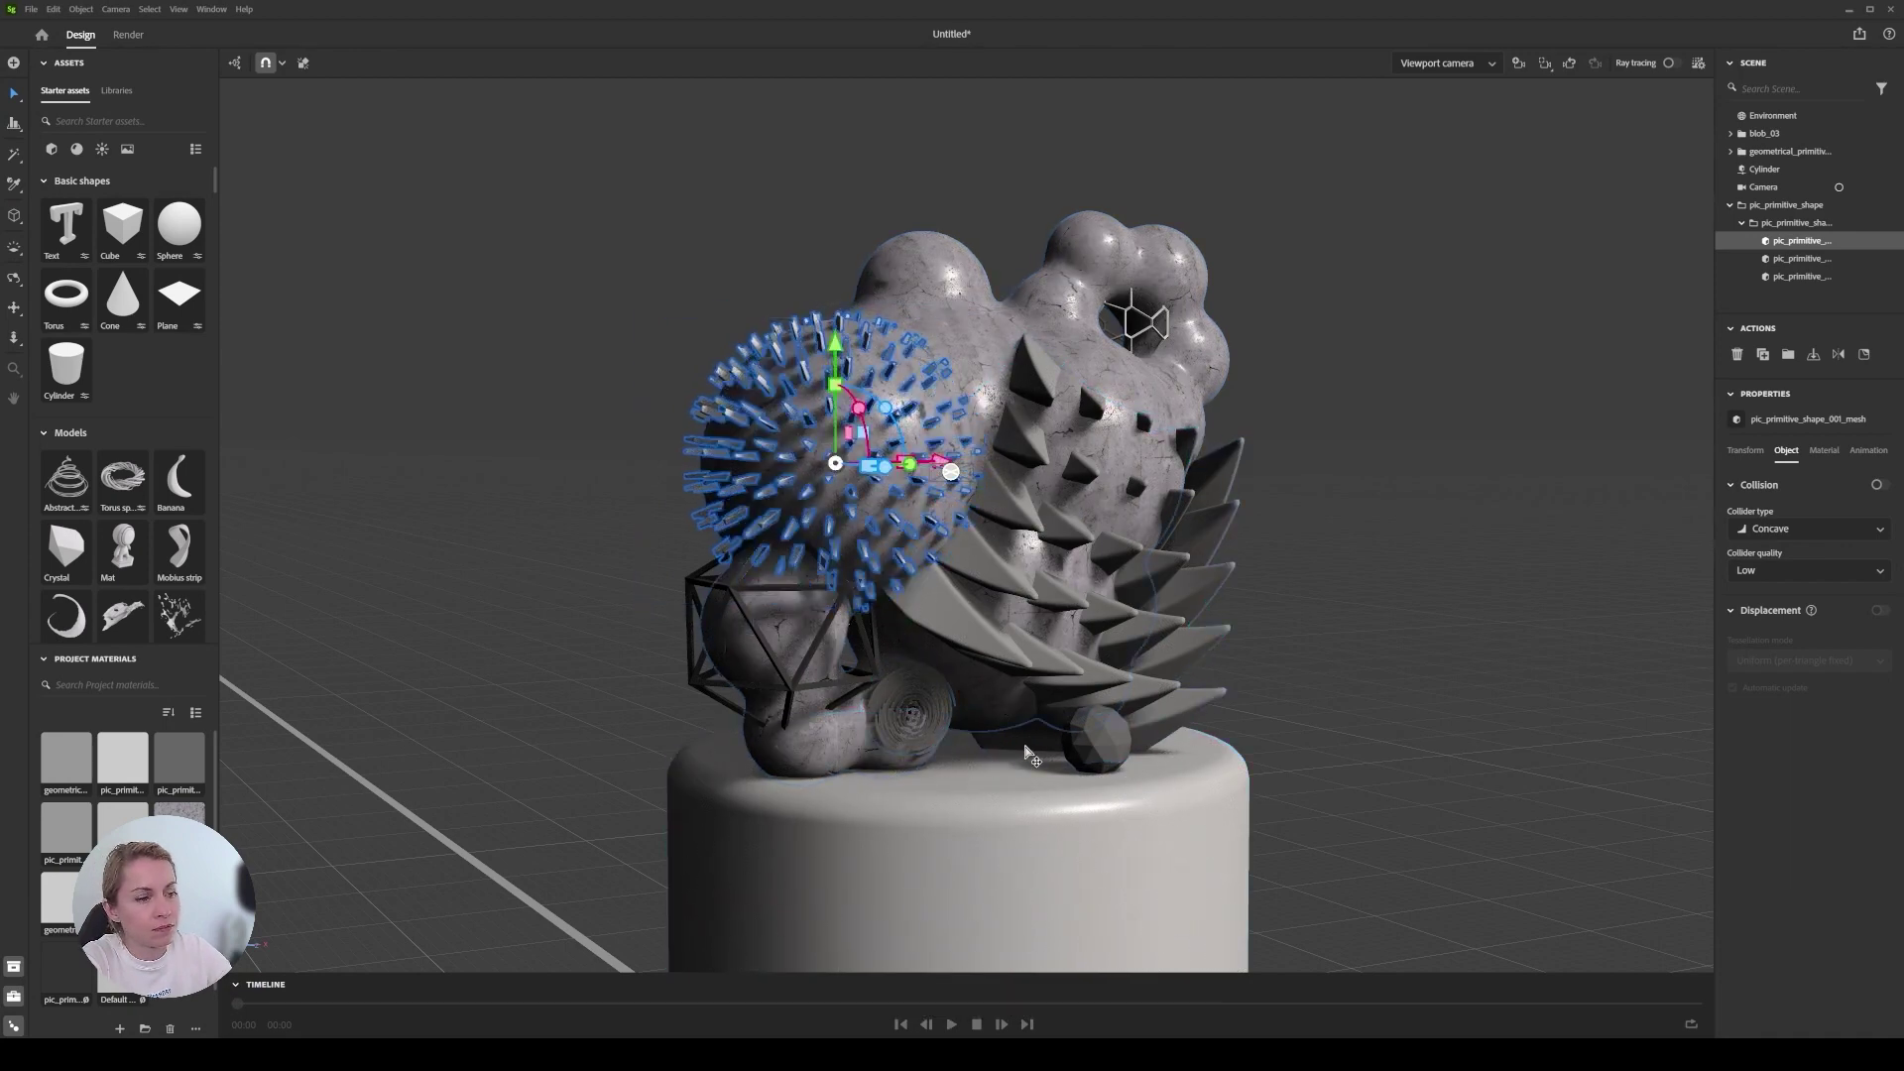
Duplicate the small solid polyhedron and place the copy on the blob's upper bulge above the spiky ball.
left_click(1098, 754)
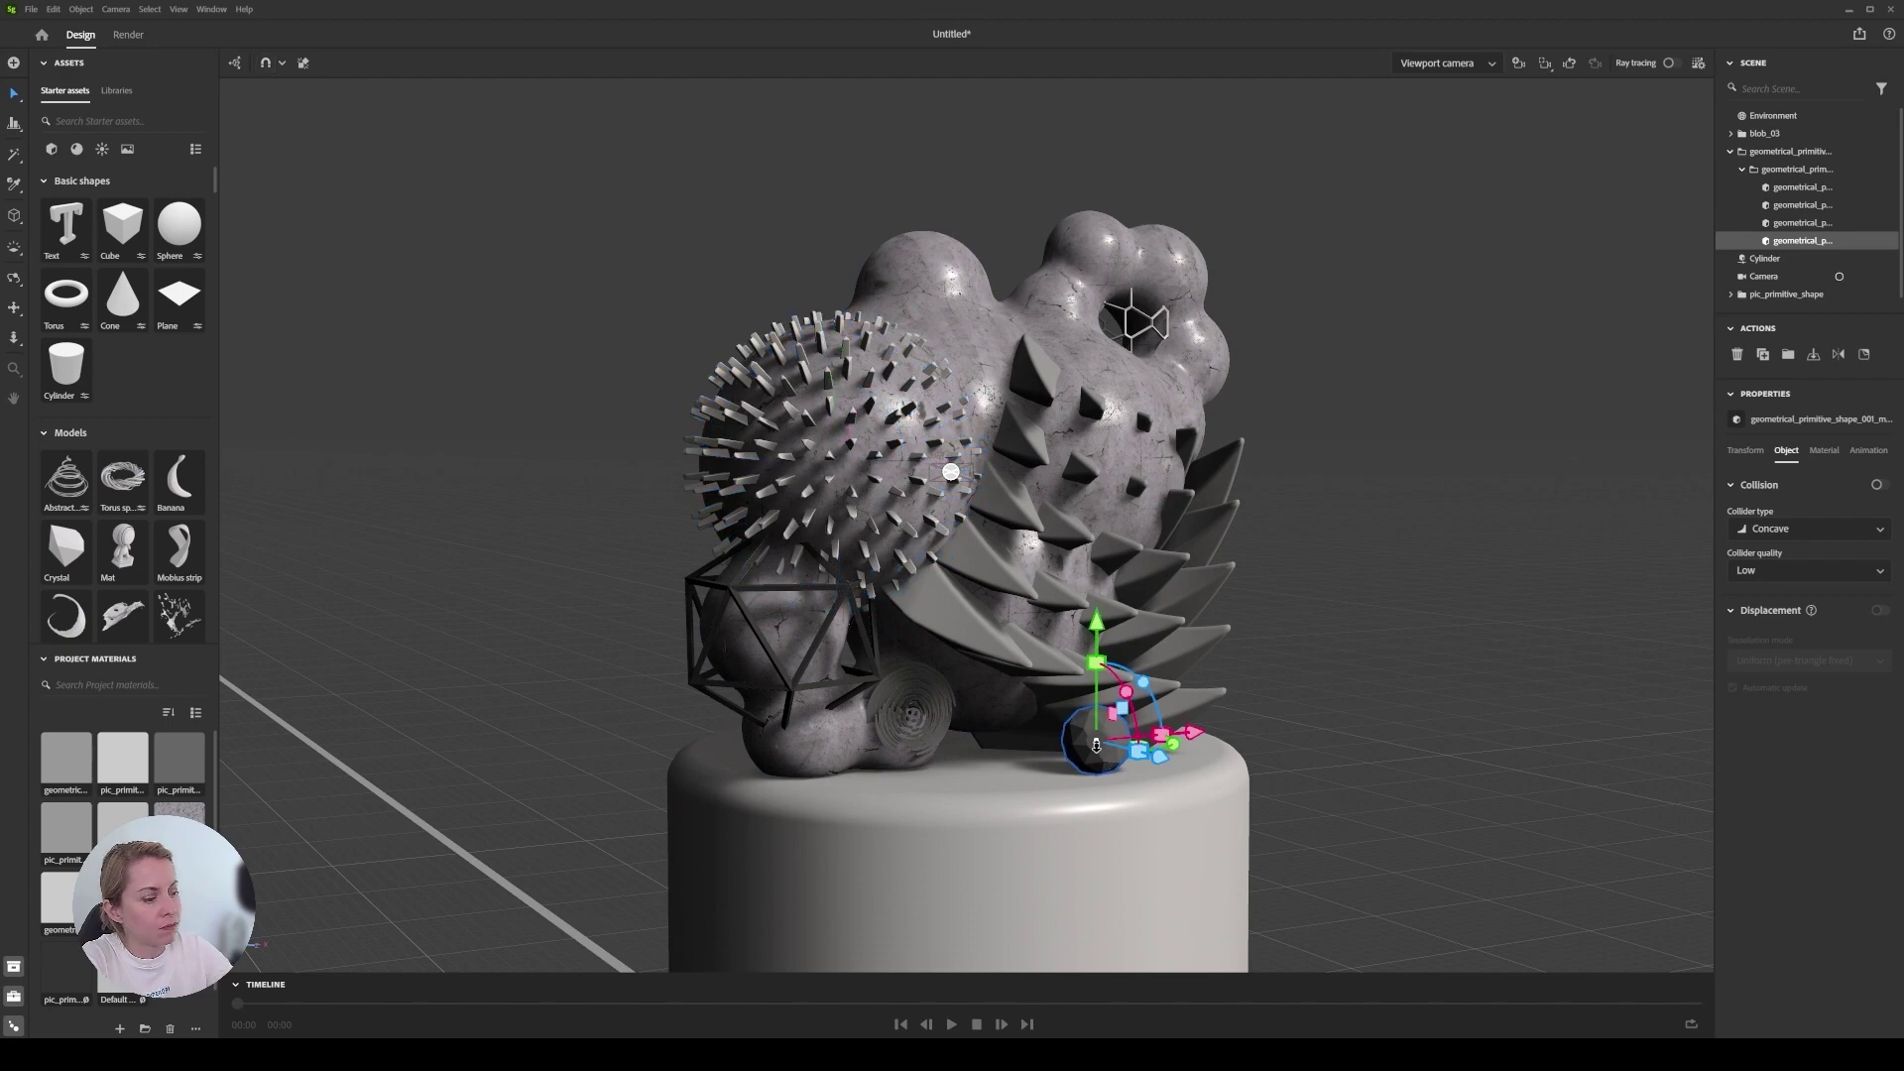
key("ctrl+d")
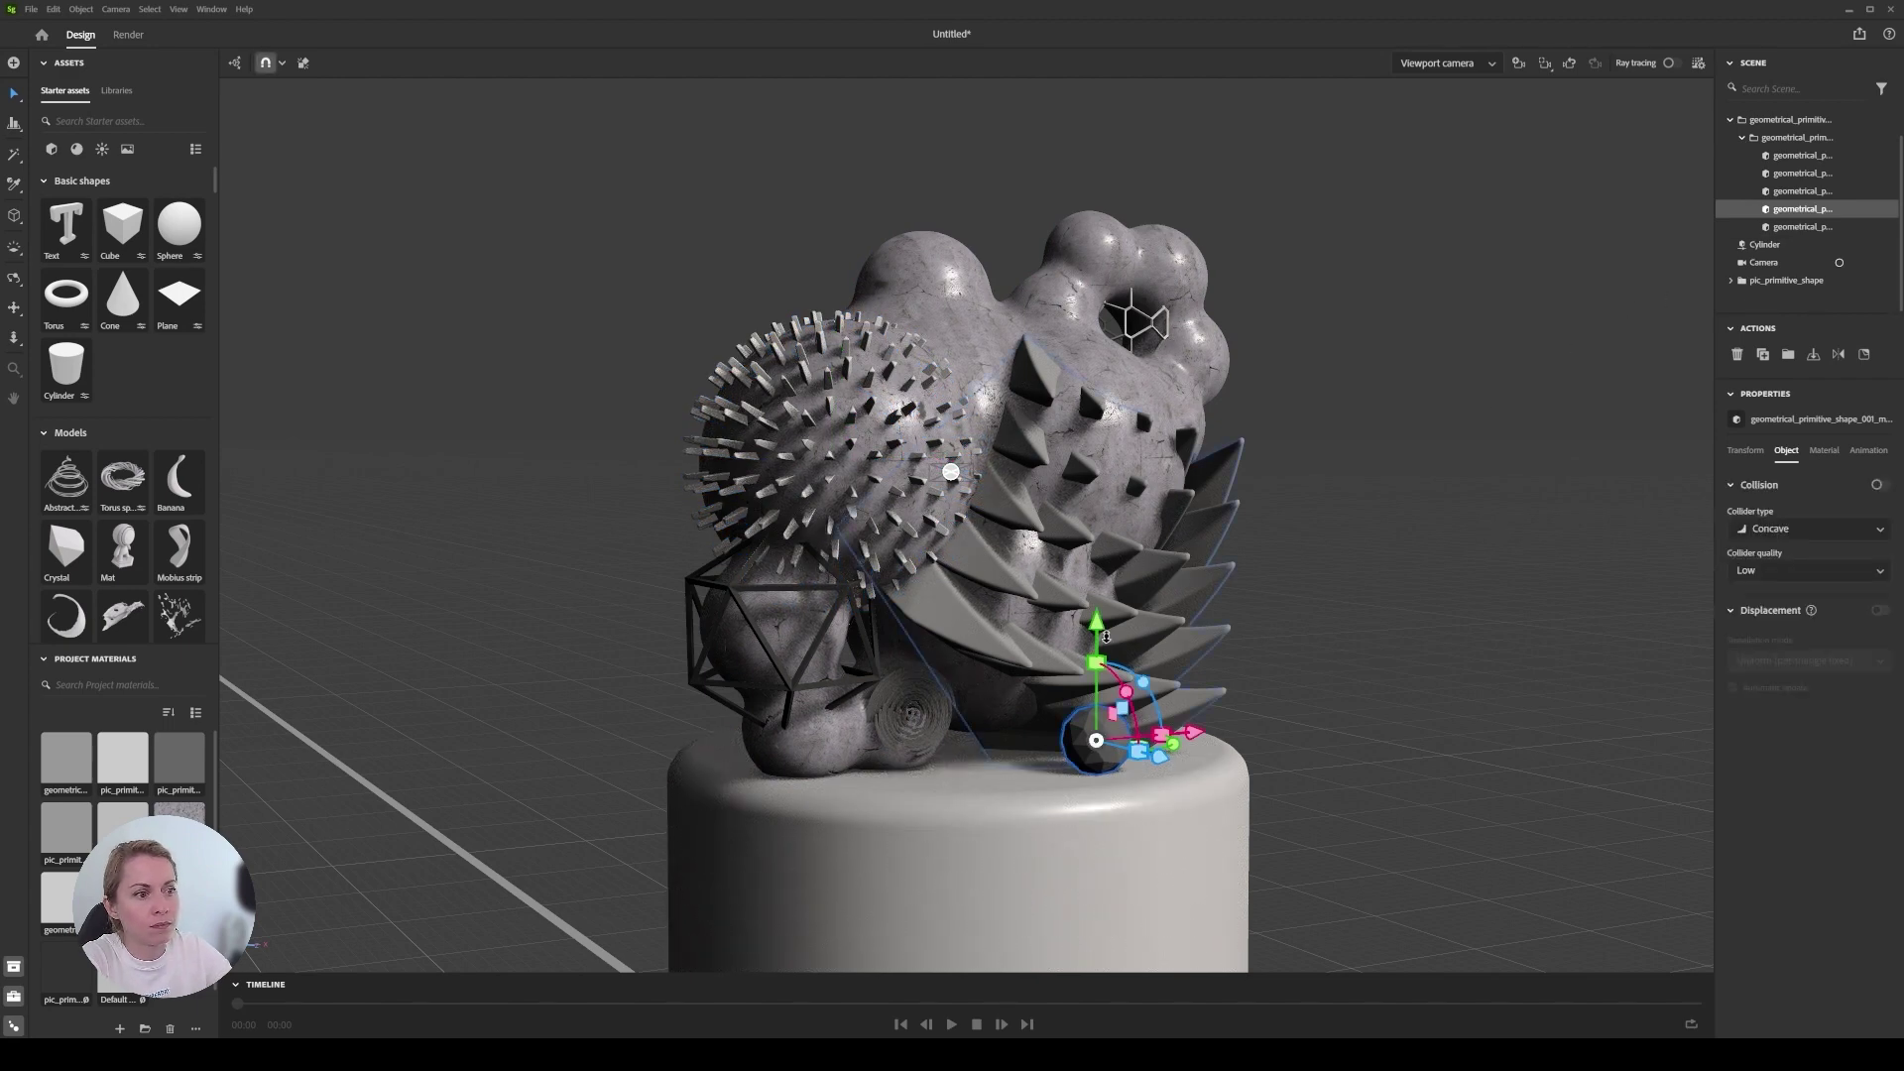
mouse_move(1099, 594)
left_mouse_down()
mouse_move(1099, 90)
mouse_move(1099, 108)
left_mouse_up()
left_click_drag(1159, 247, 1034, 276)
mouse_move(927, 149)
left_mouse_down()
mouse_move(916, 91)
mouse_move(927, 141)
mouse_move(929, 122)
left_mouse_up()
left_click_drag(982, 228, 963, 231)
left_click_drag(913, 132, 913, 121)
left_click(1266, 373)
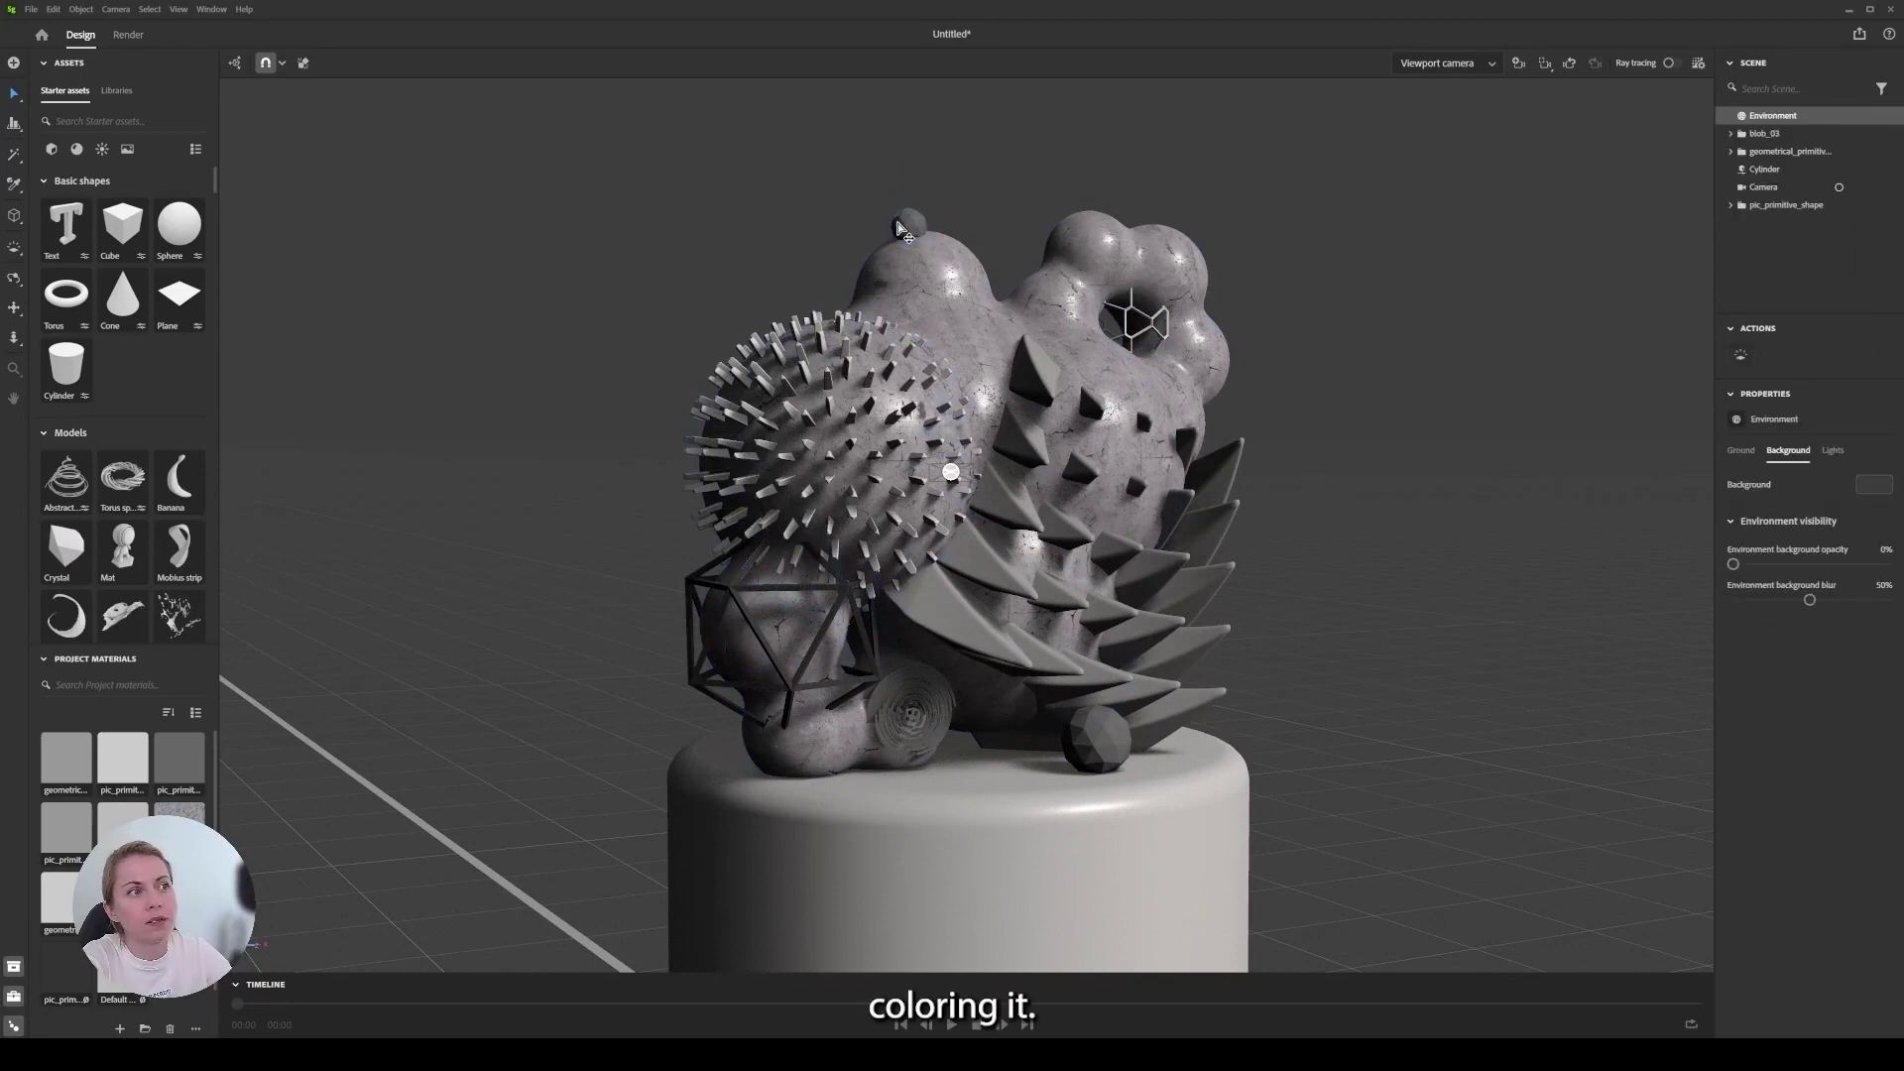
Set the base color of the small solid polyhedra's material to pink CF9797.
left_click(905, 228)
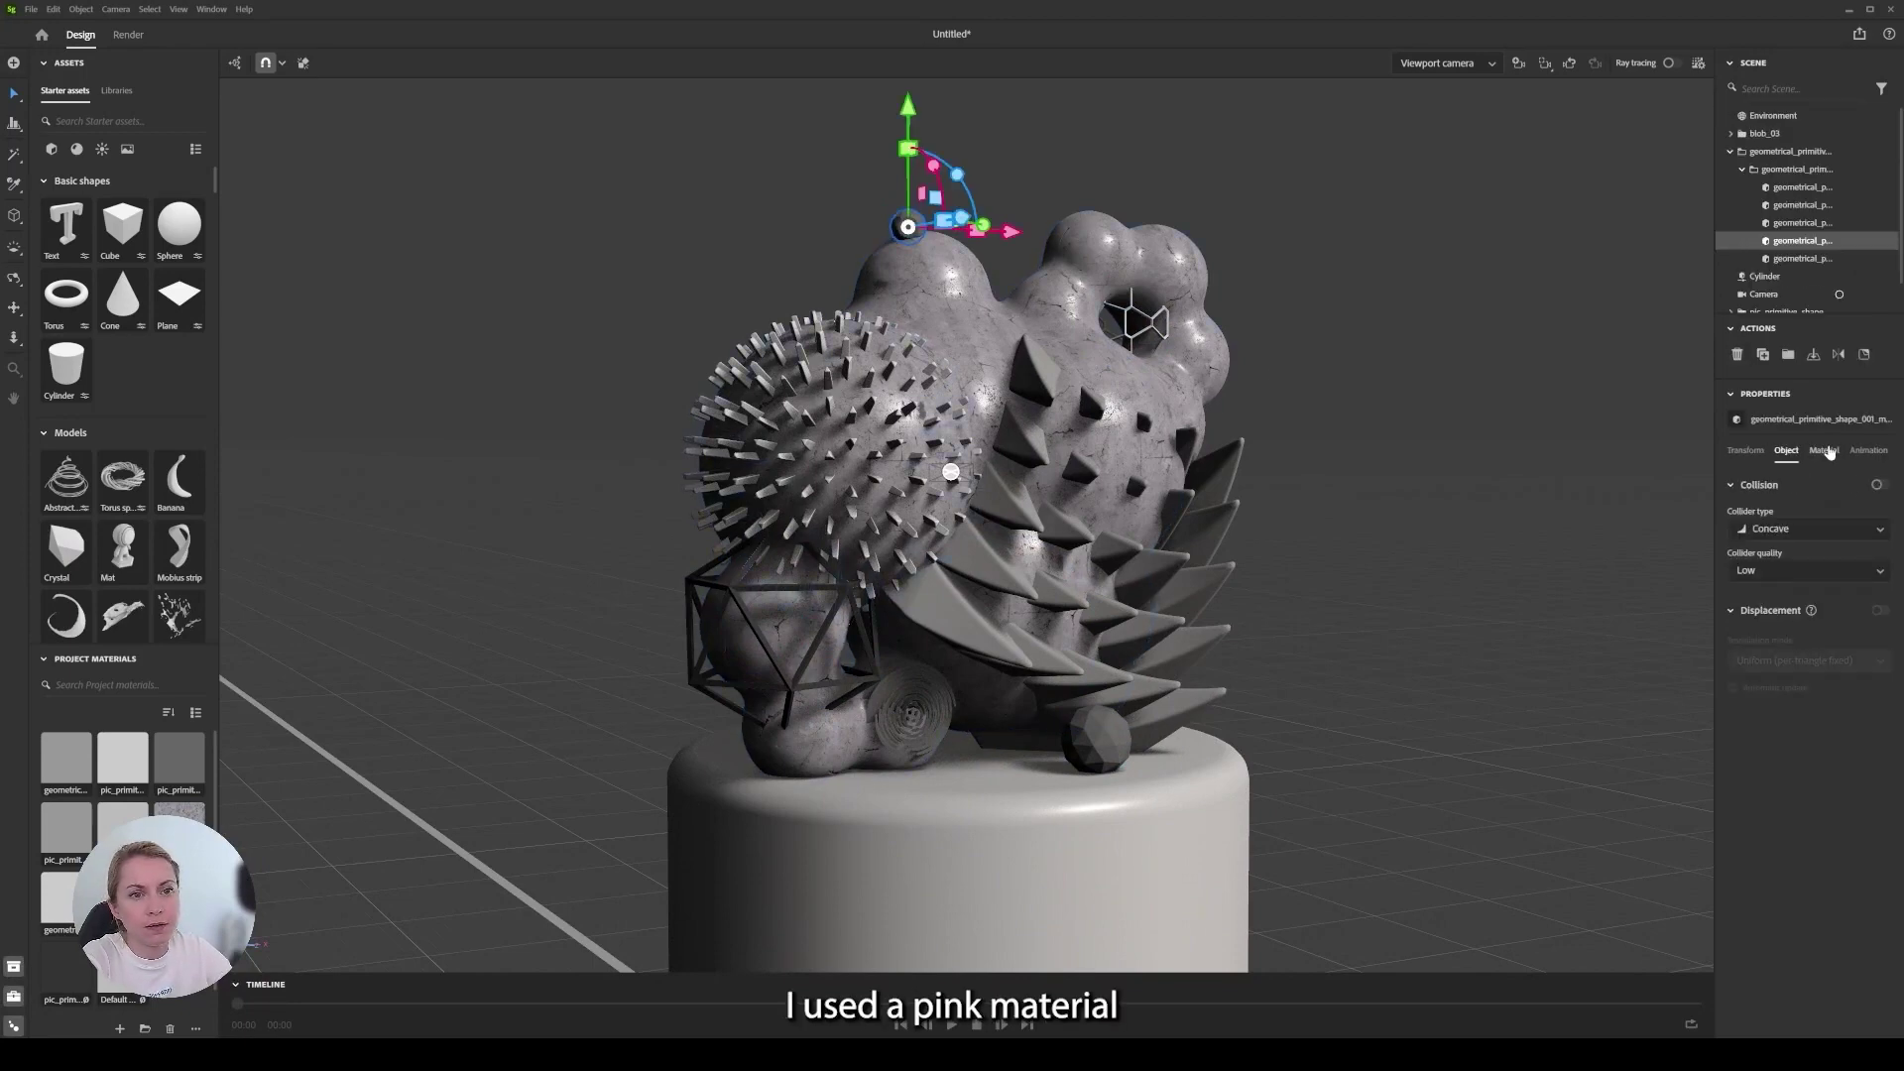
left_click(1826, 451)
left_click(1883, 793)
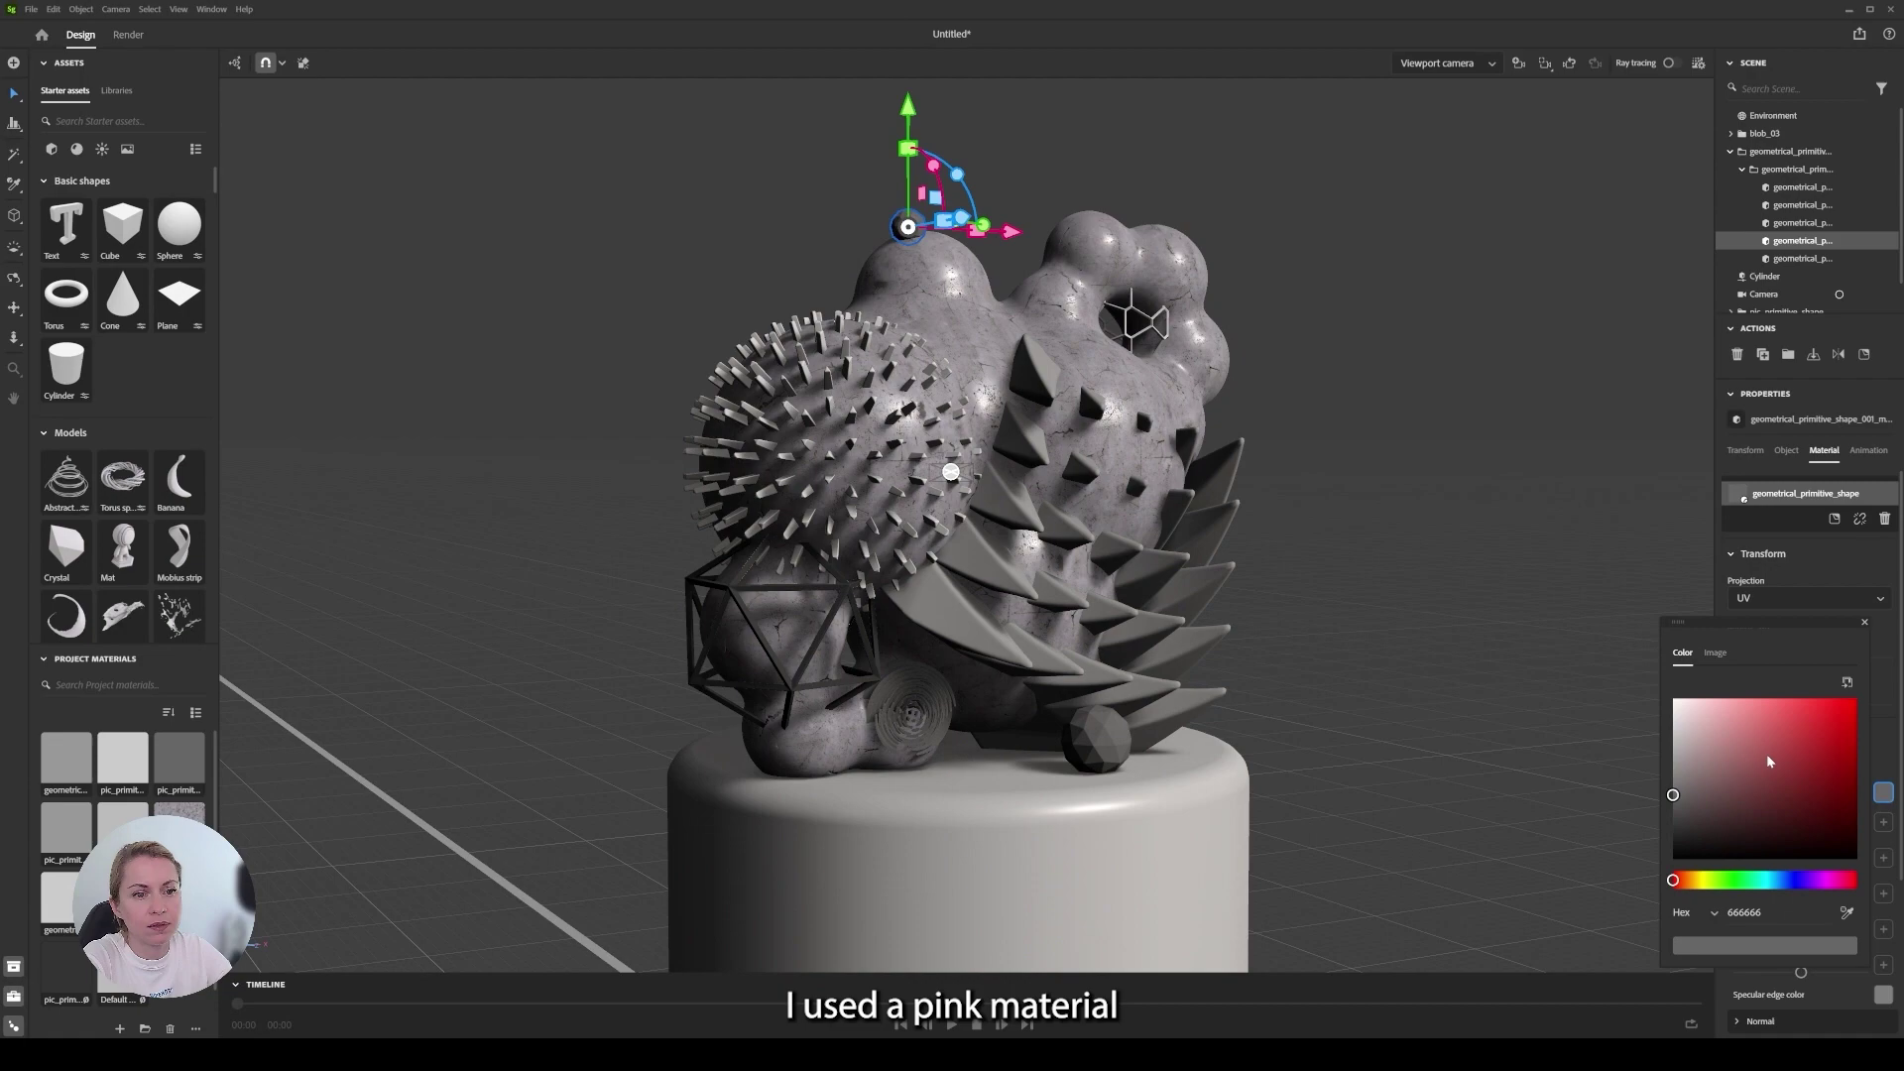
left_click(1719, 723)
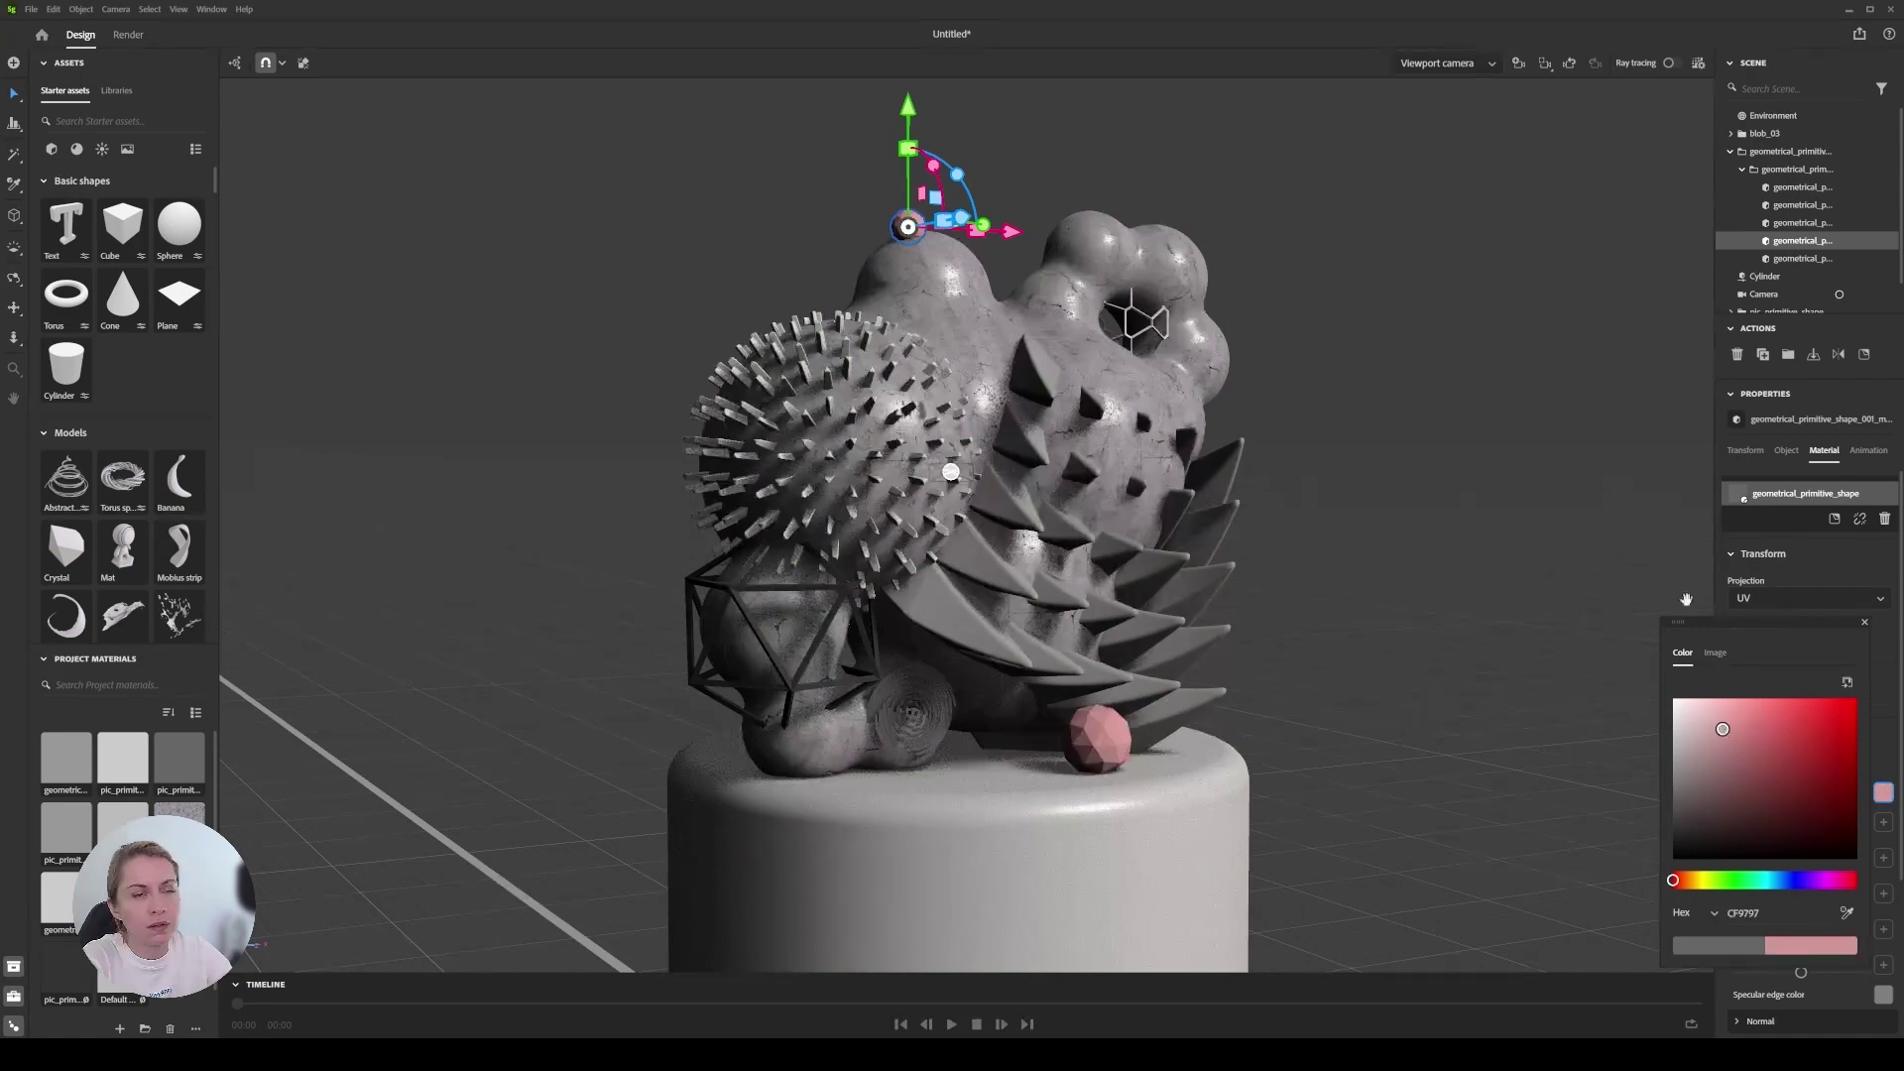
Turn on ray tracing and switch the viewport to the scene's Camera.
left_click(1673, 62)
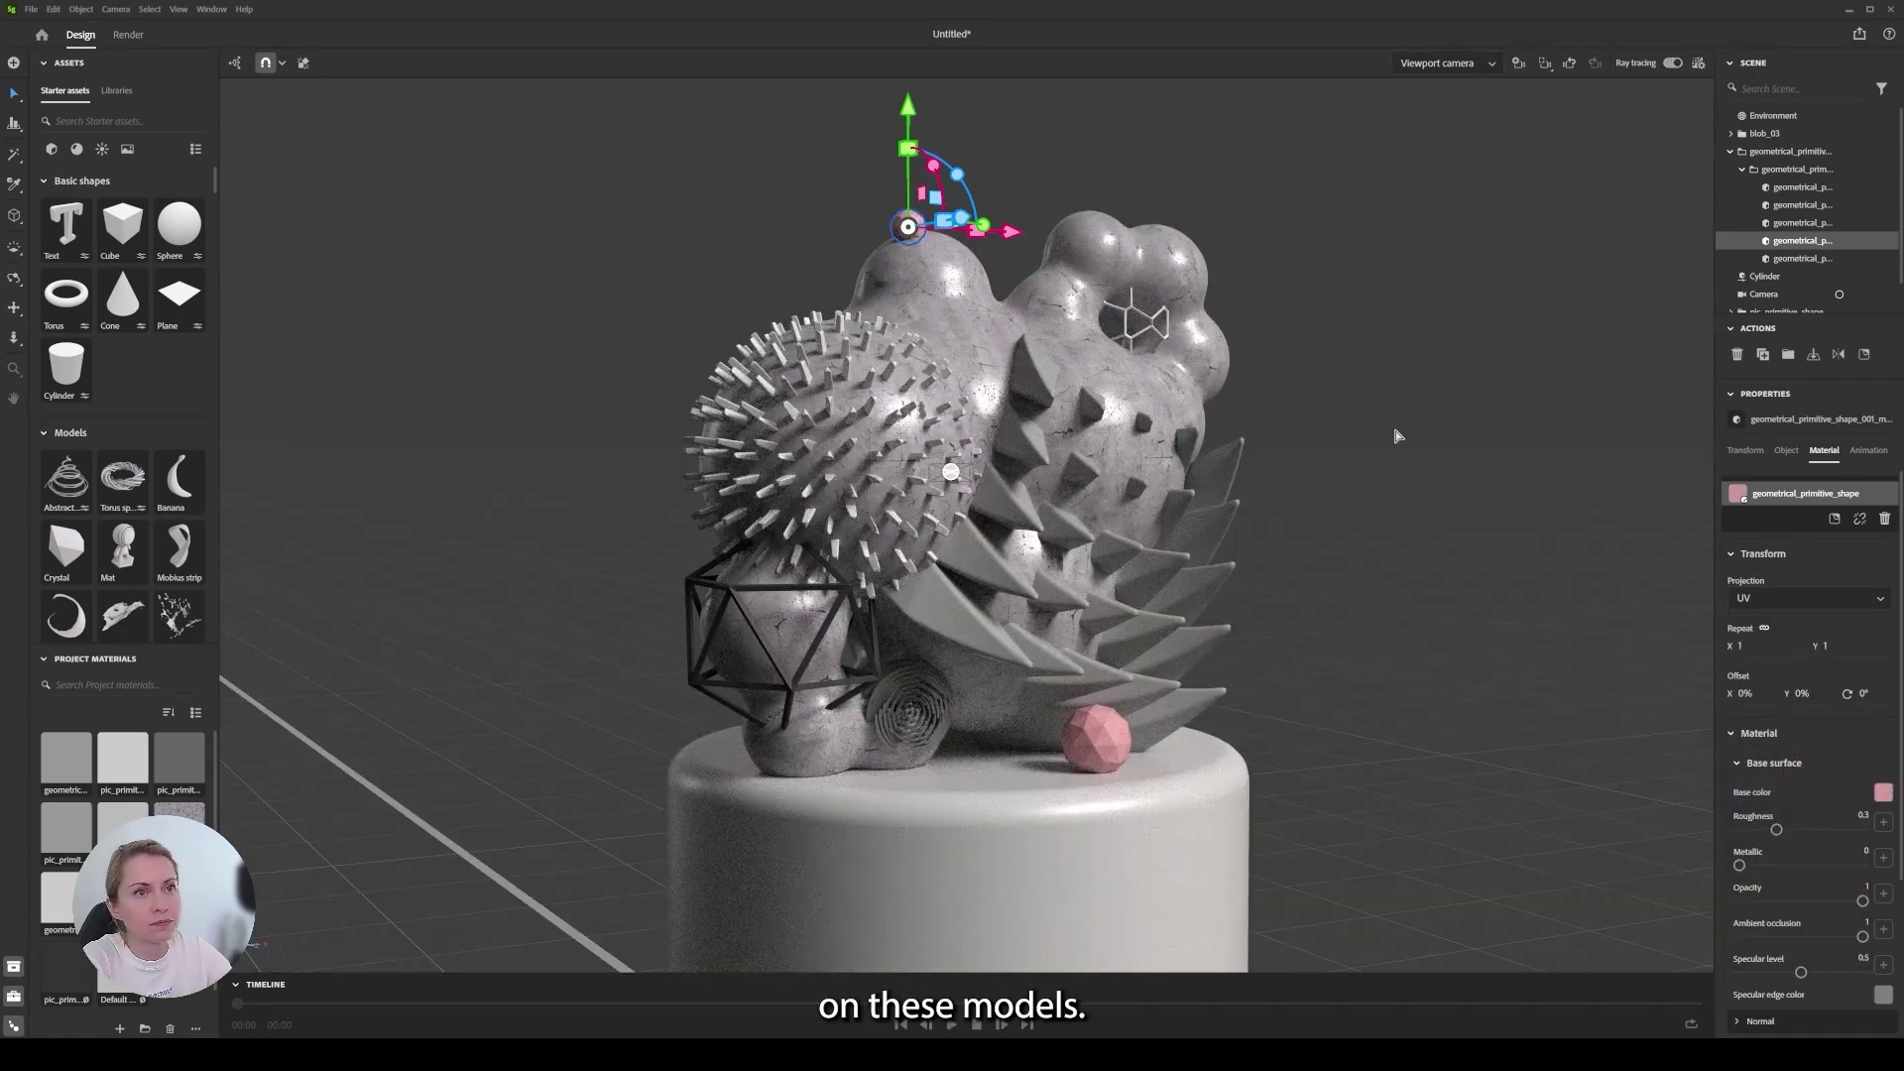
left_click(1460, 65)
left_click(1440, 112)
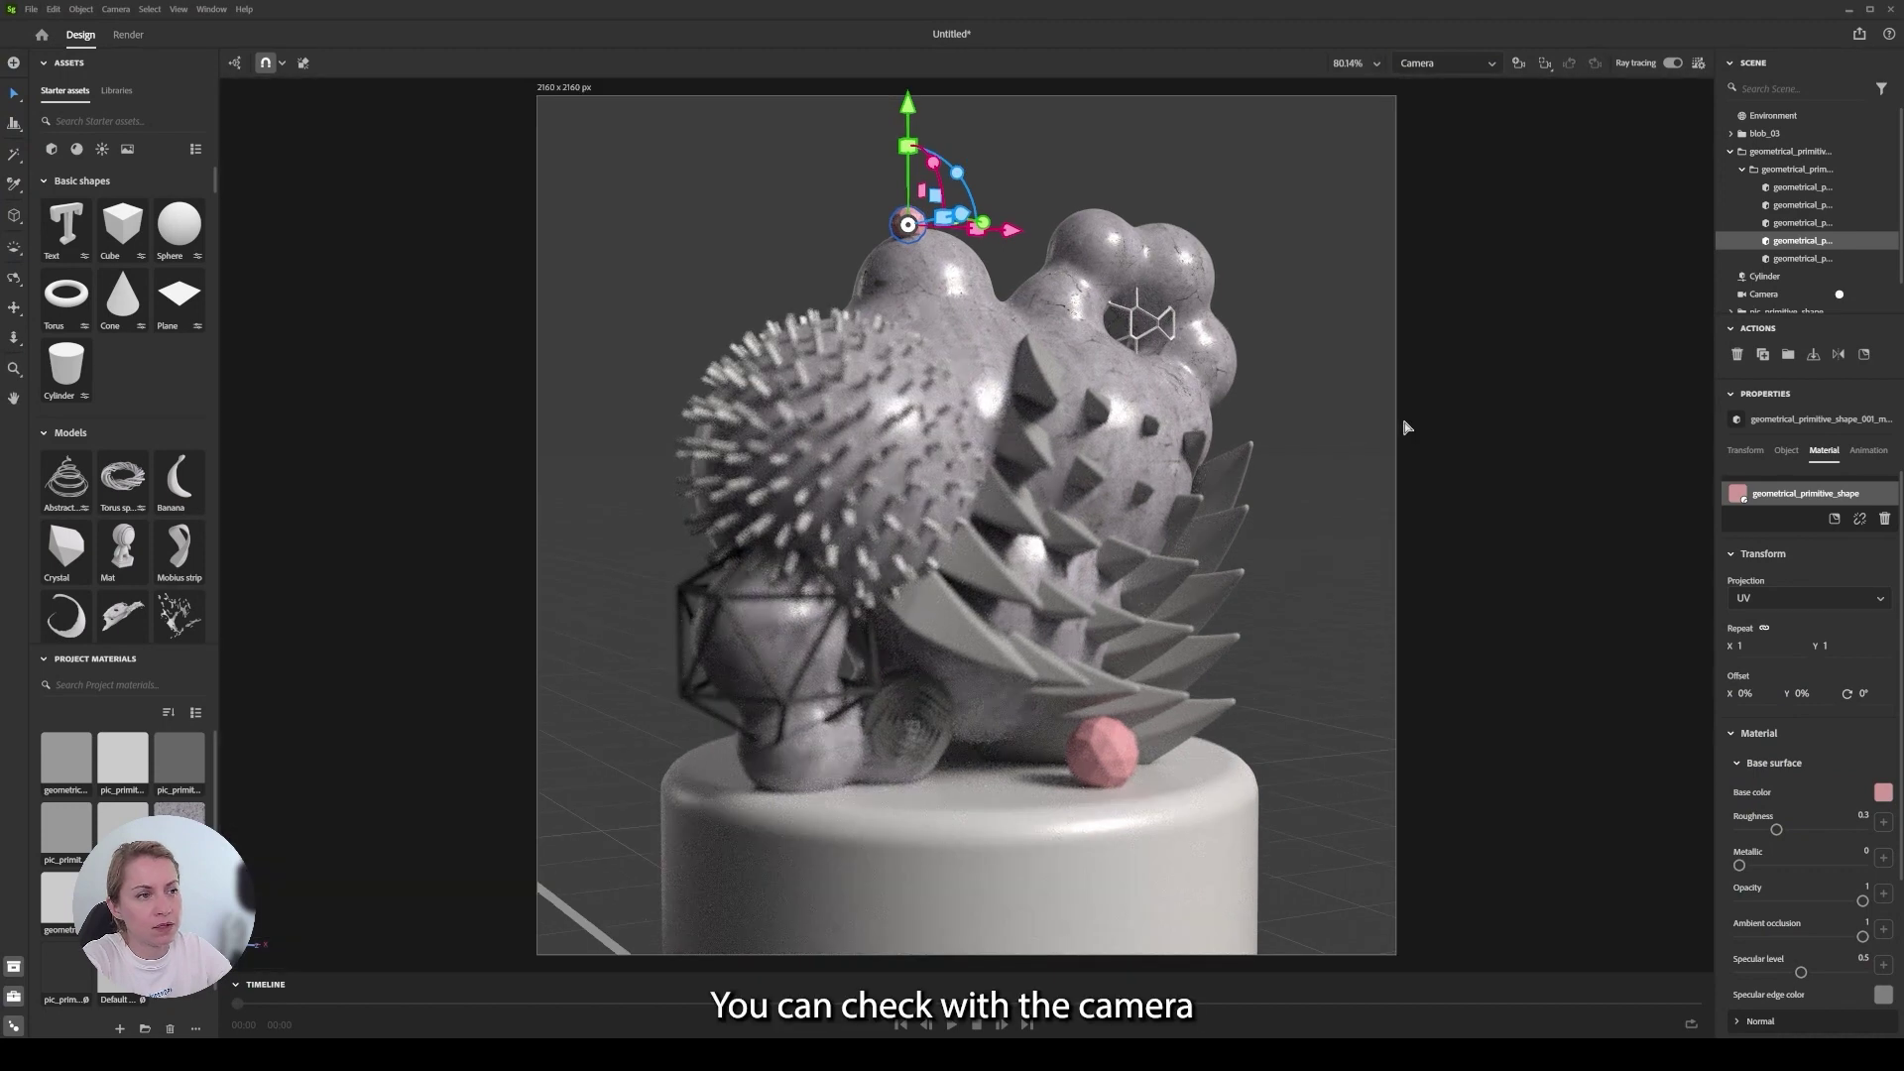
Set the camera's focus point on the blob just beside the spiky ball and lower the depth of field blur amount to 5.8.
left_click(1731, 150)
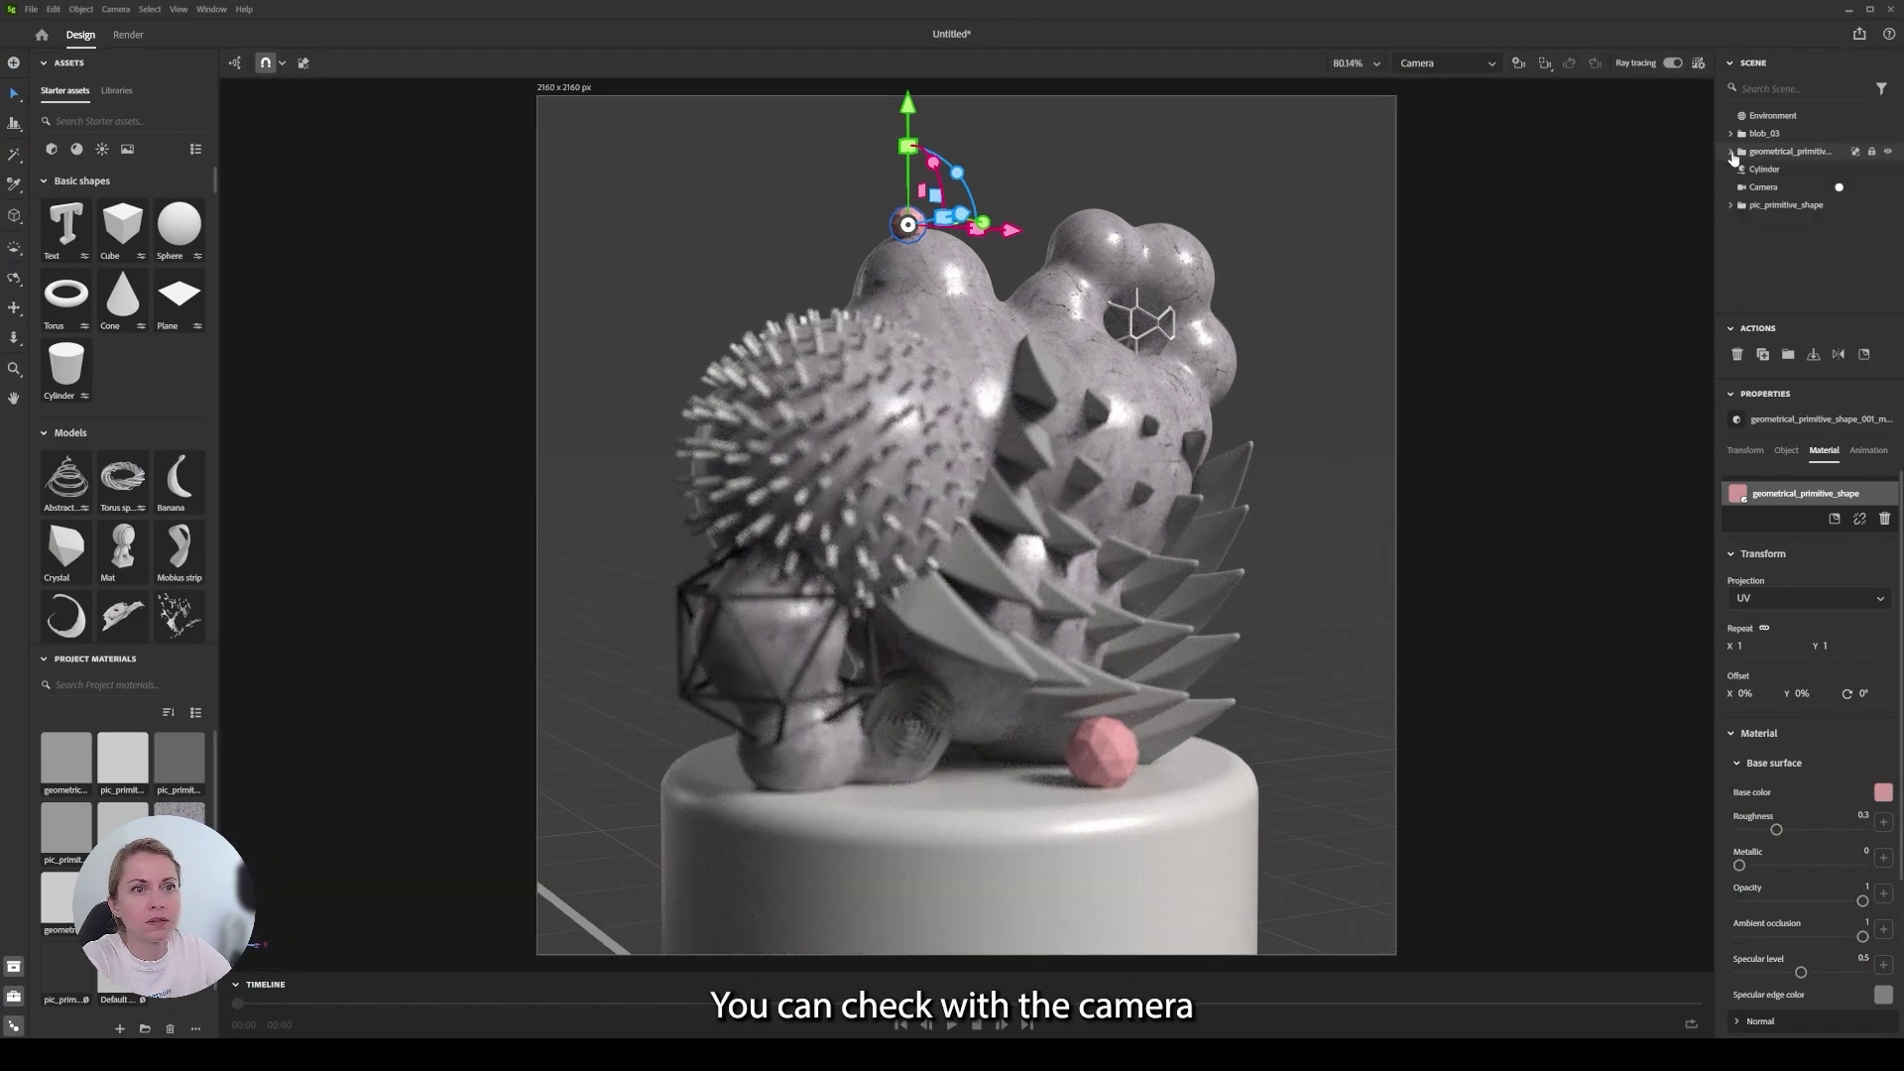
left_click(1765, 187)
left_click(1775, 645)
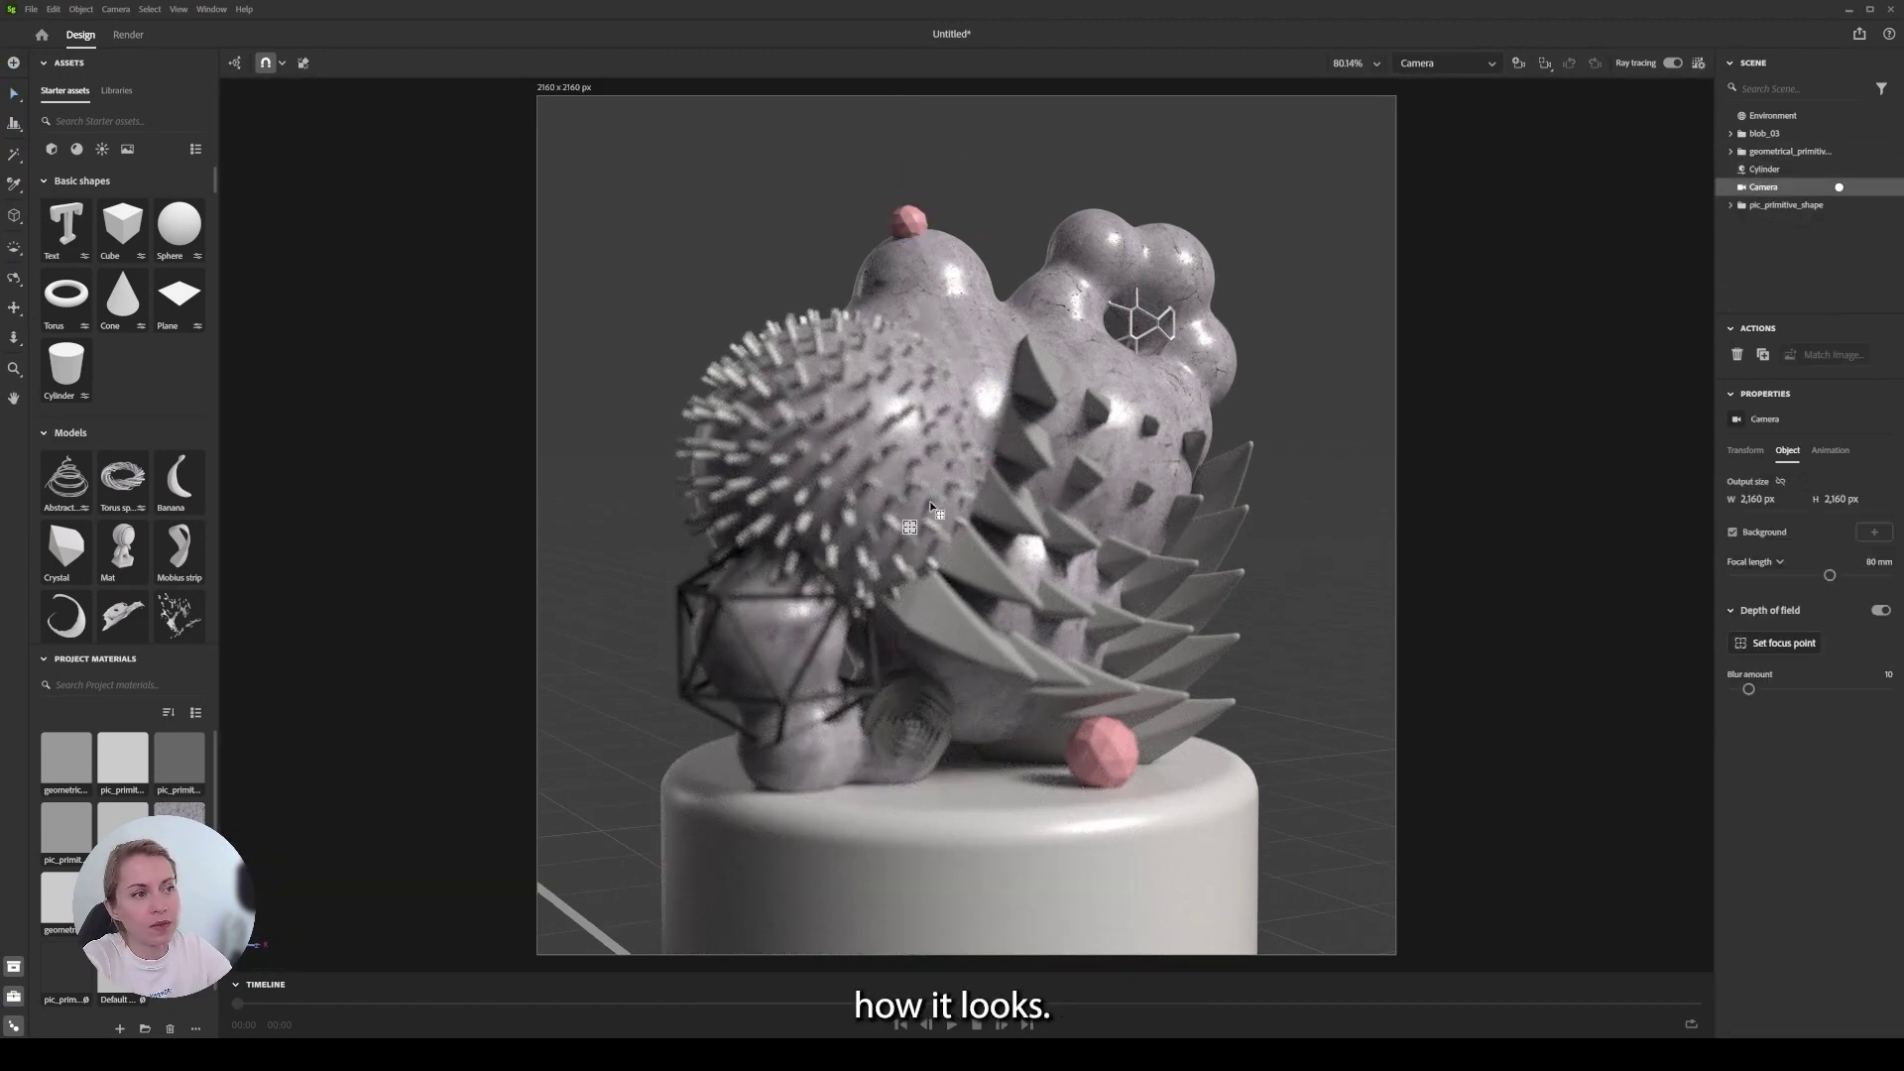
left_click(984, 407)
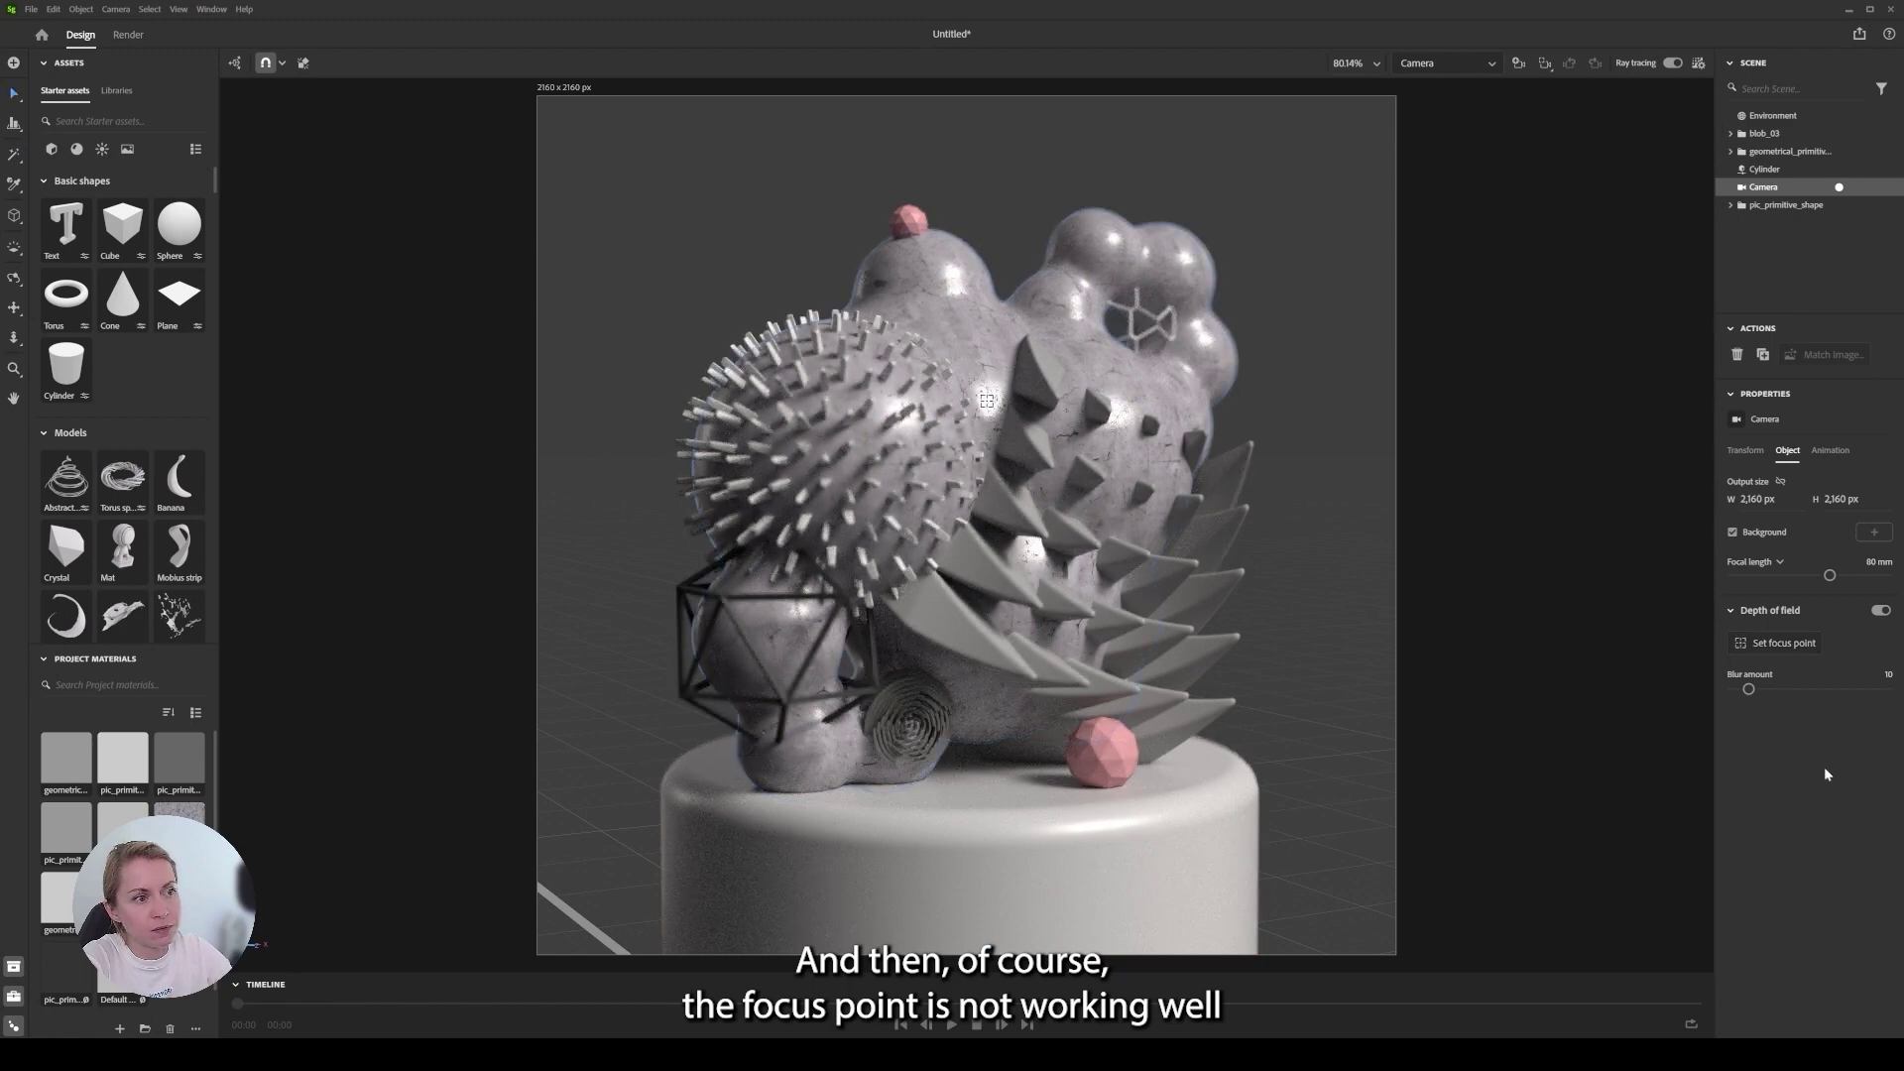
left_click_drag(1748, 691, 1741, 689)
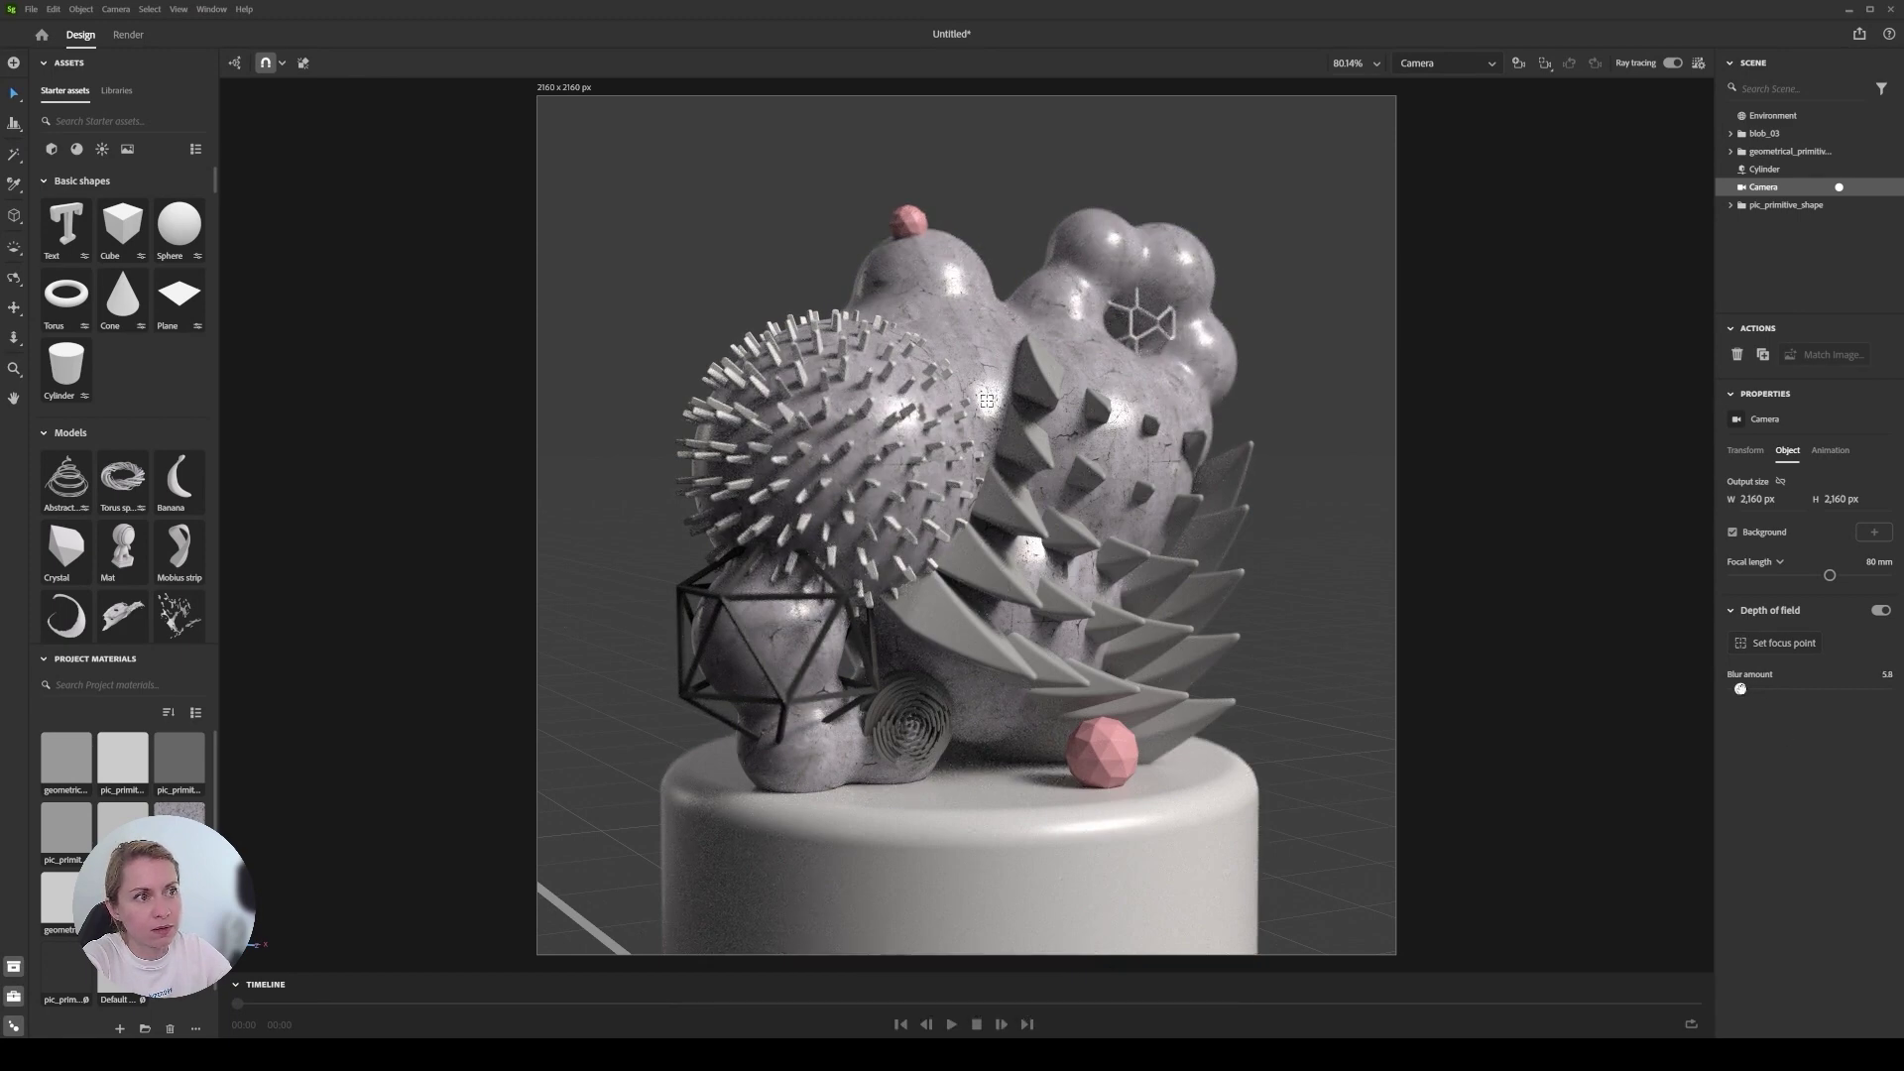
Give the small wireframe inside the blob's ring the saved pink base color, roughness 0.11 and metallic 0.51.
left_click(1132, 315)
left_click(1884, 795)
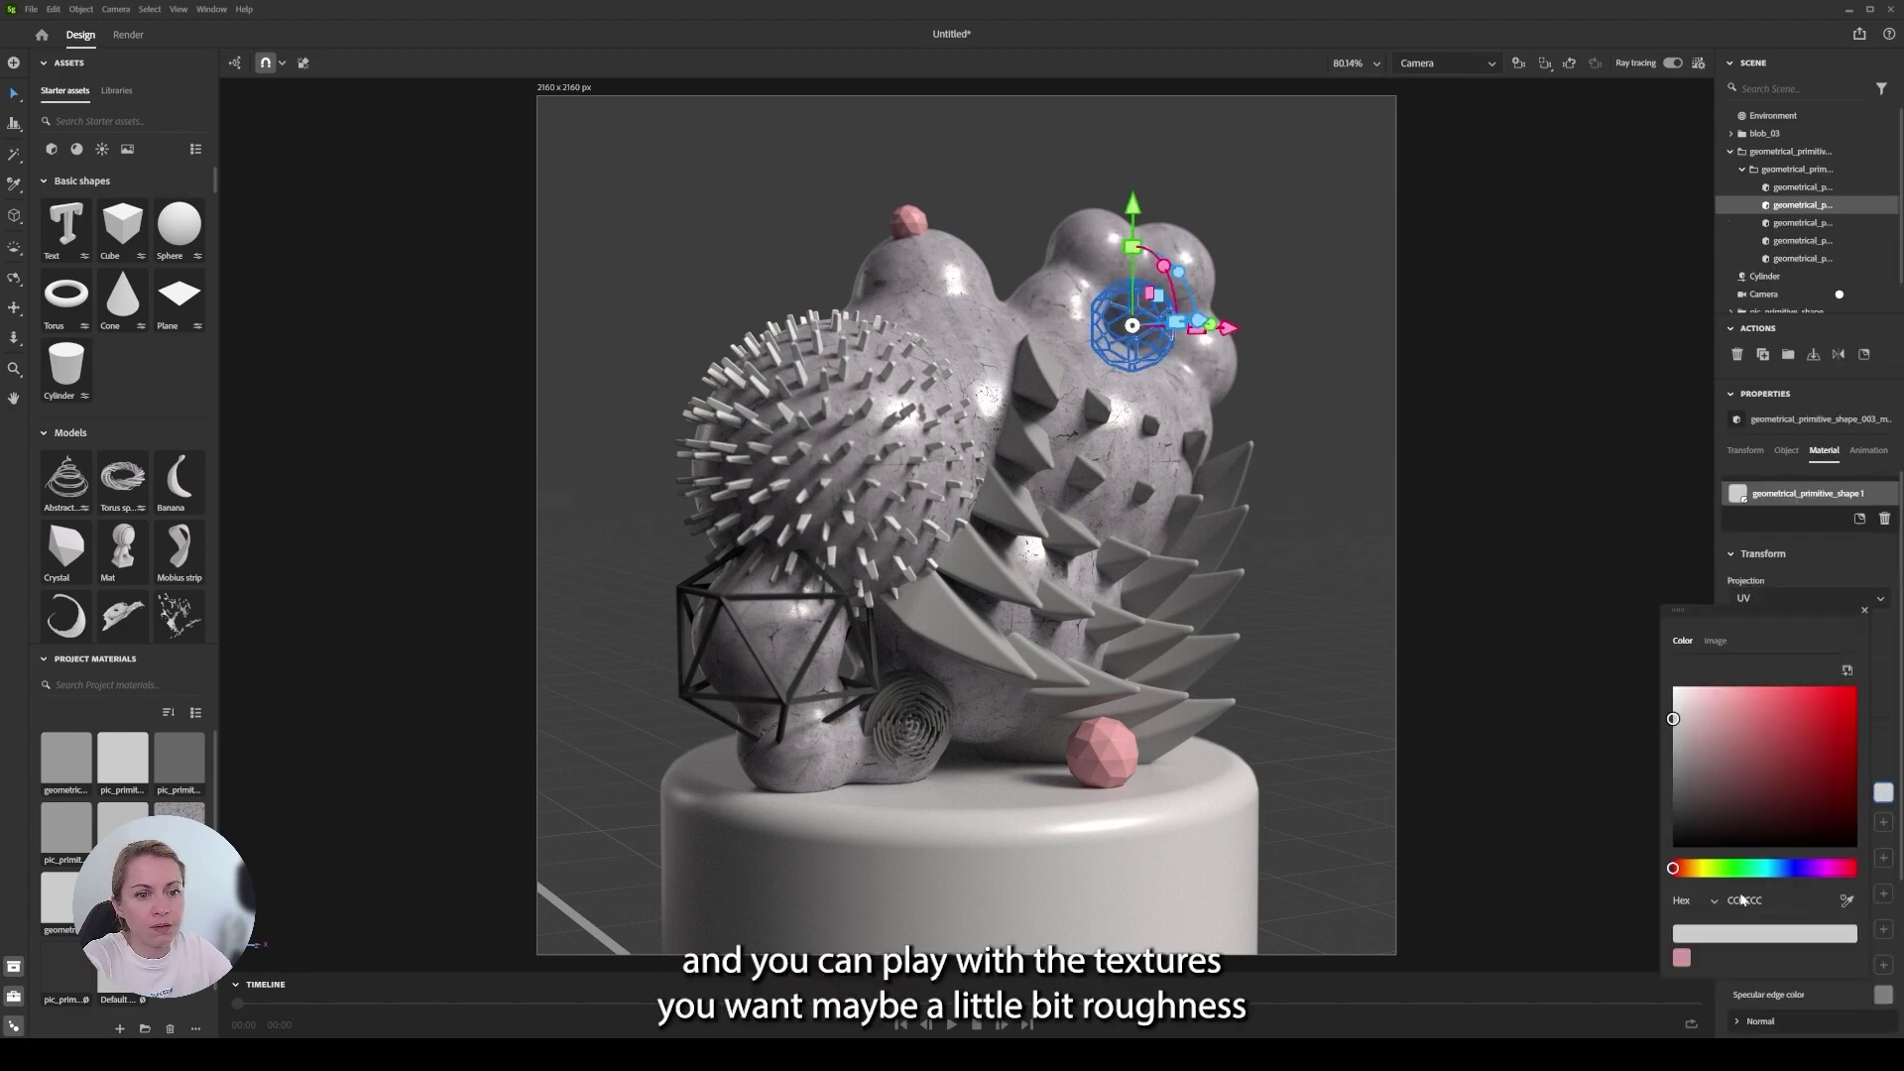
left_click(1682, 958)
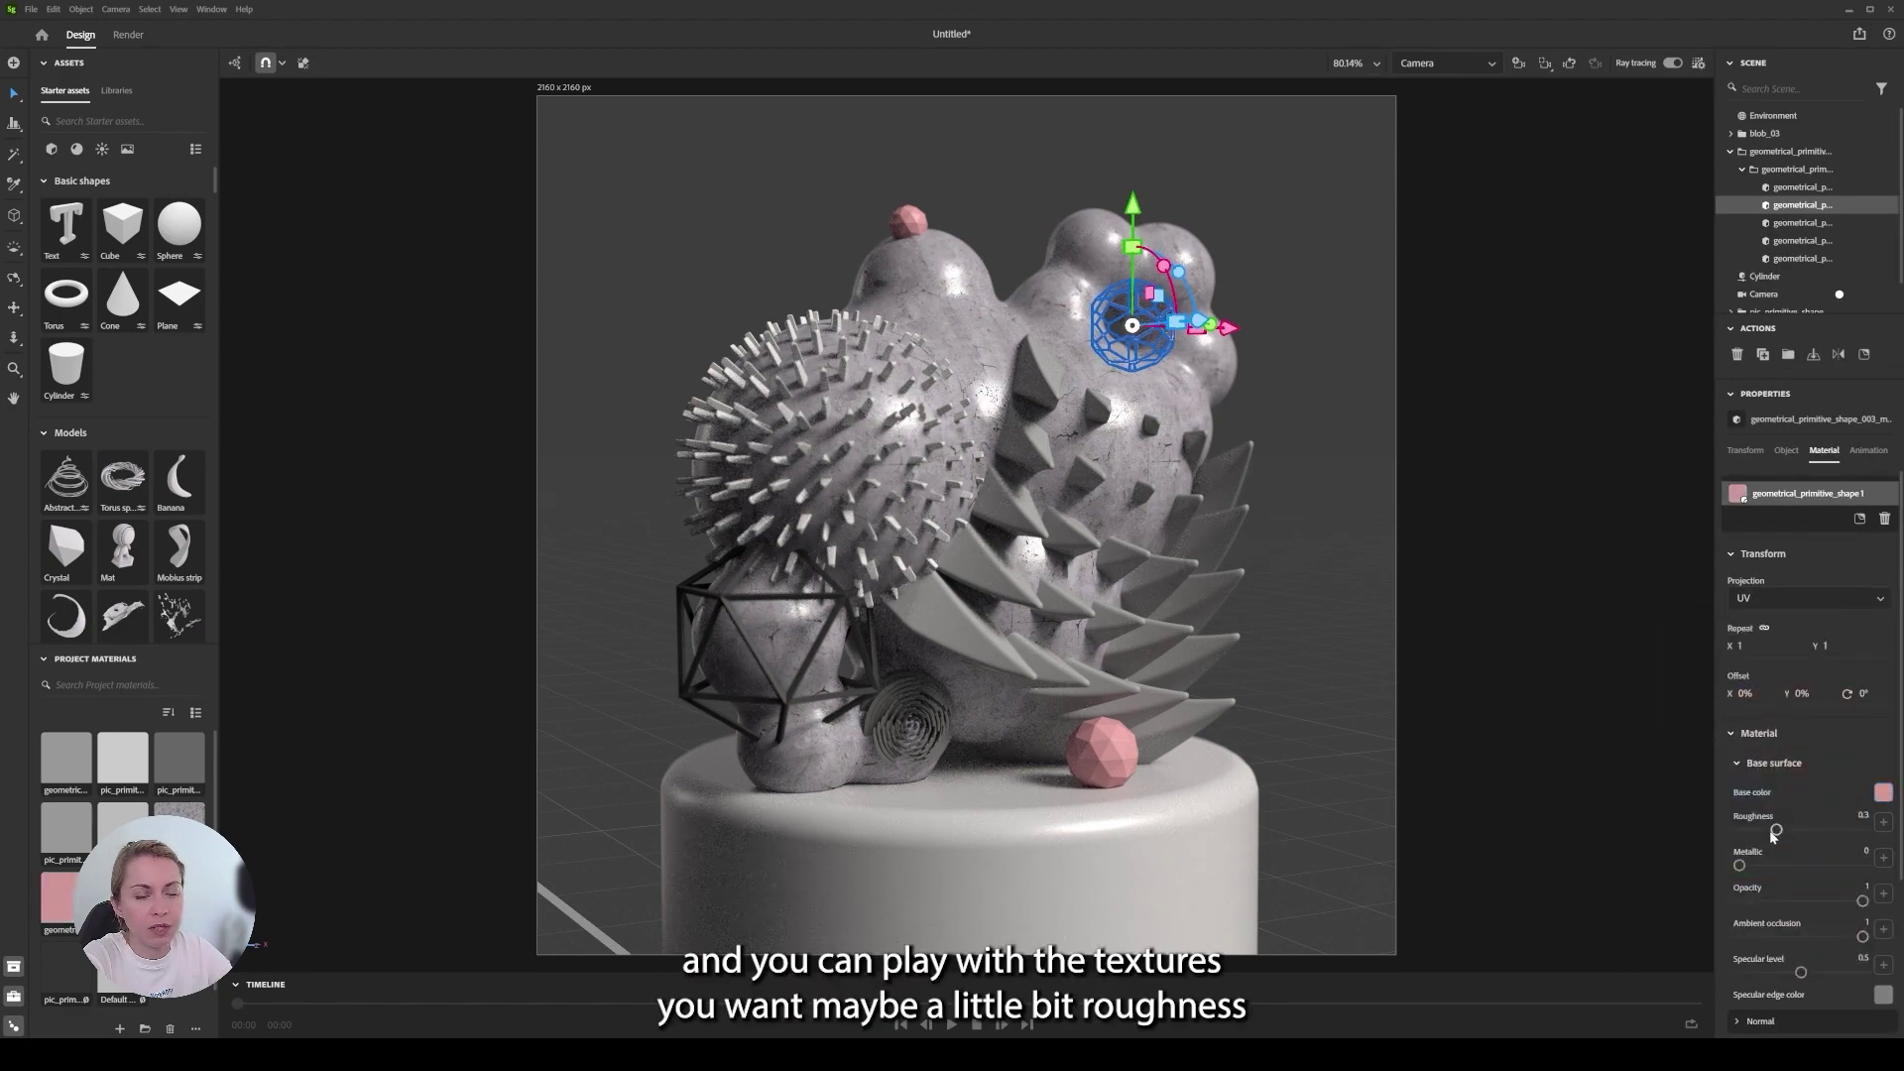
left_click_drag(1775, 831, 1753, 830)
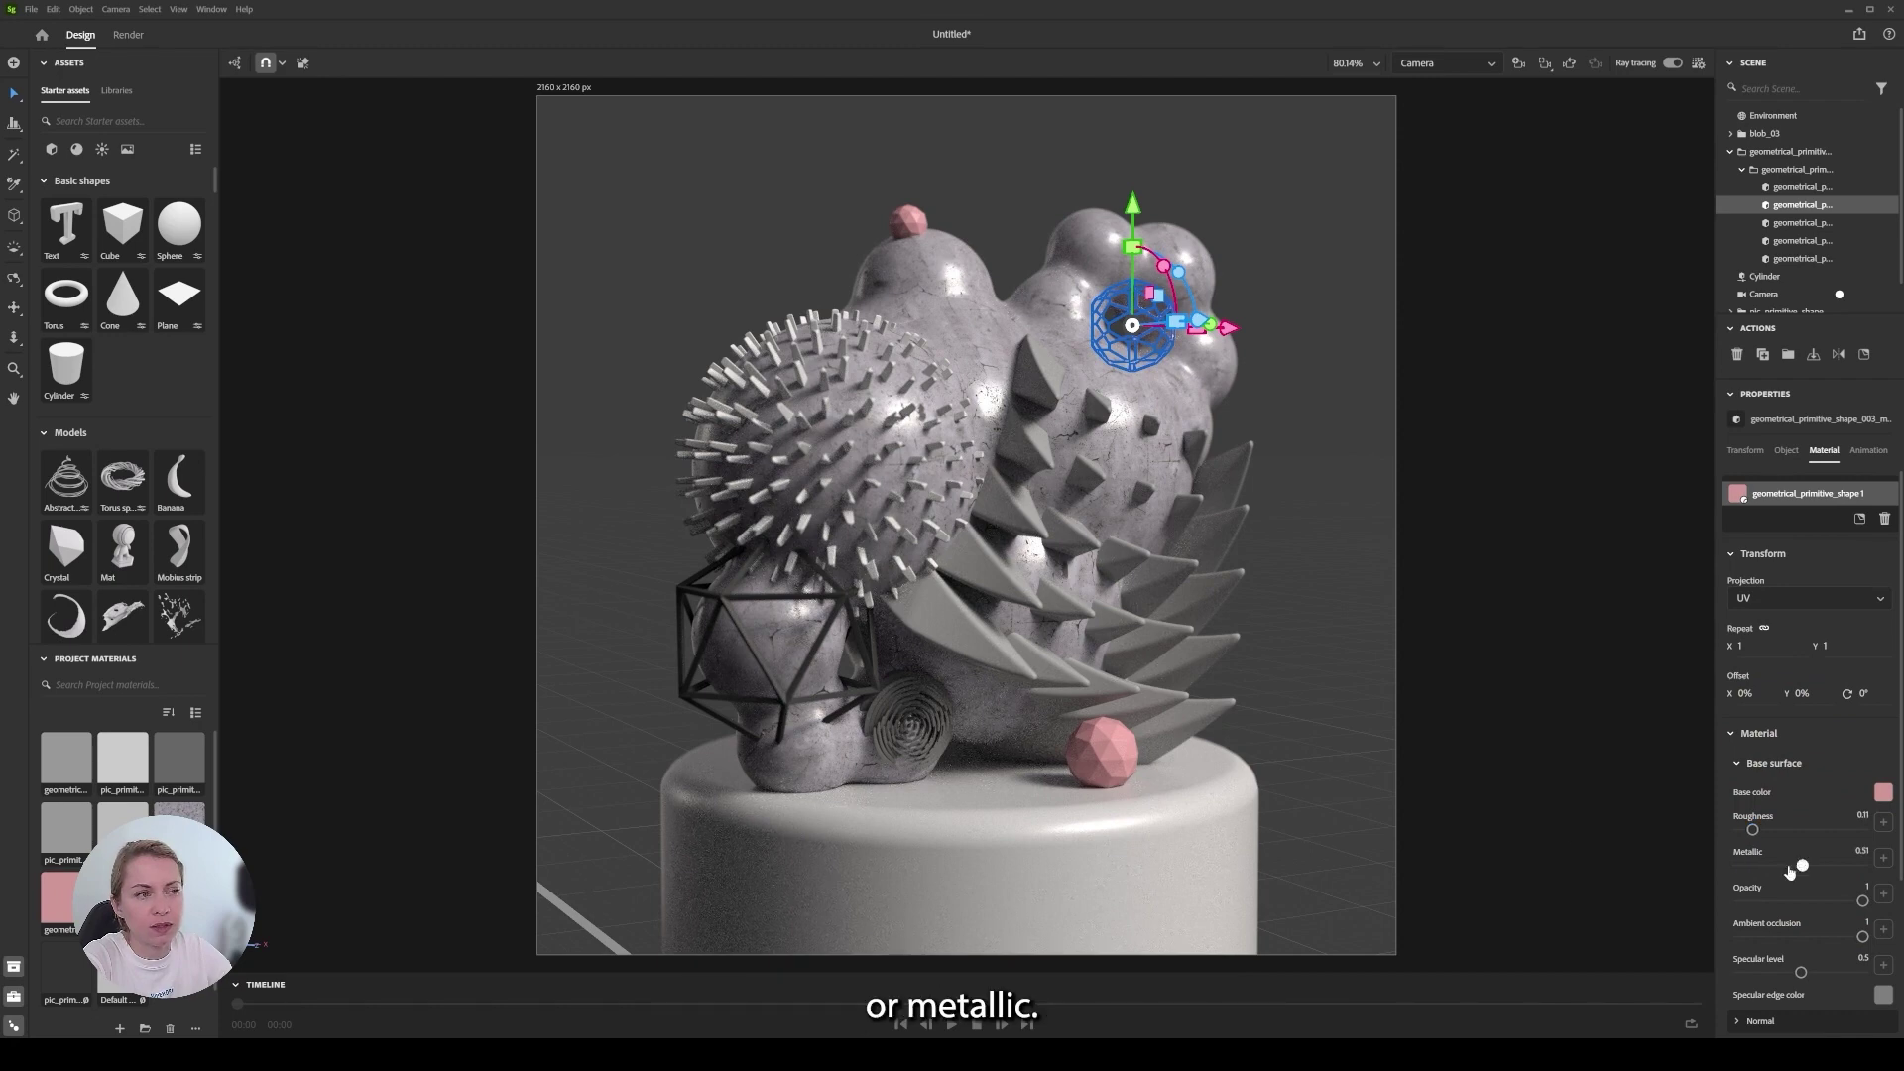
Copy the small wireframe's metallic pink material onto the spiky ball with the Sampler tool.
left_click(806, 534)
key("i")
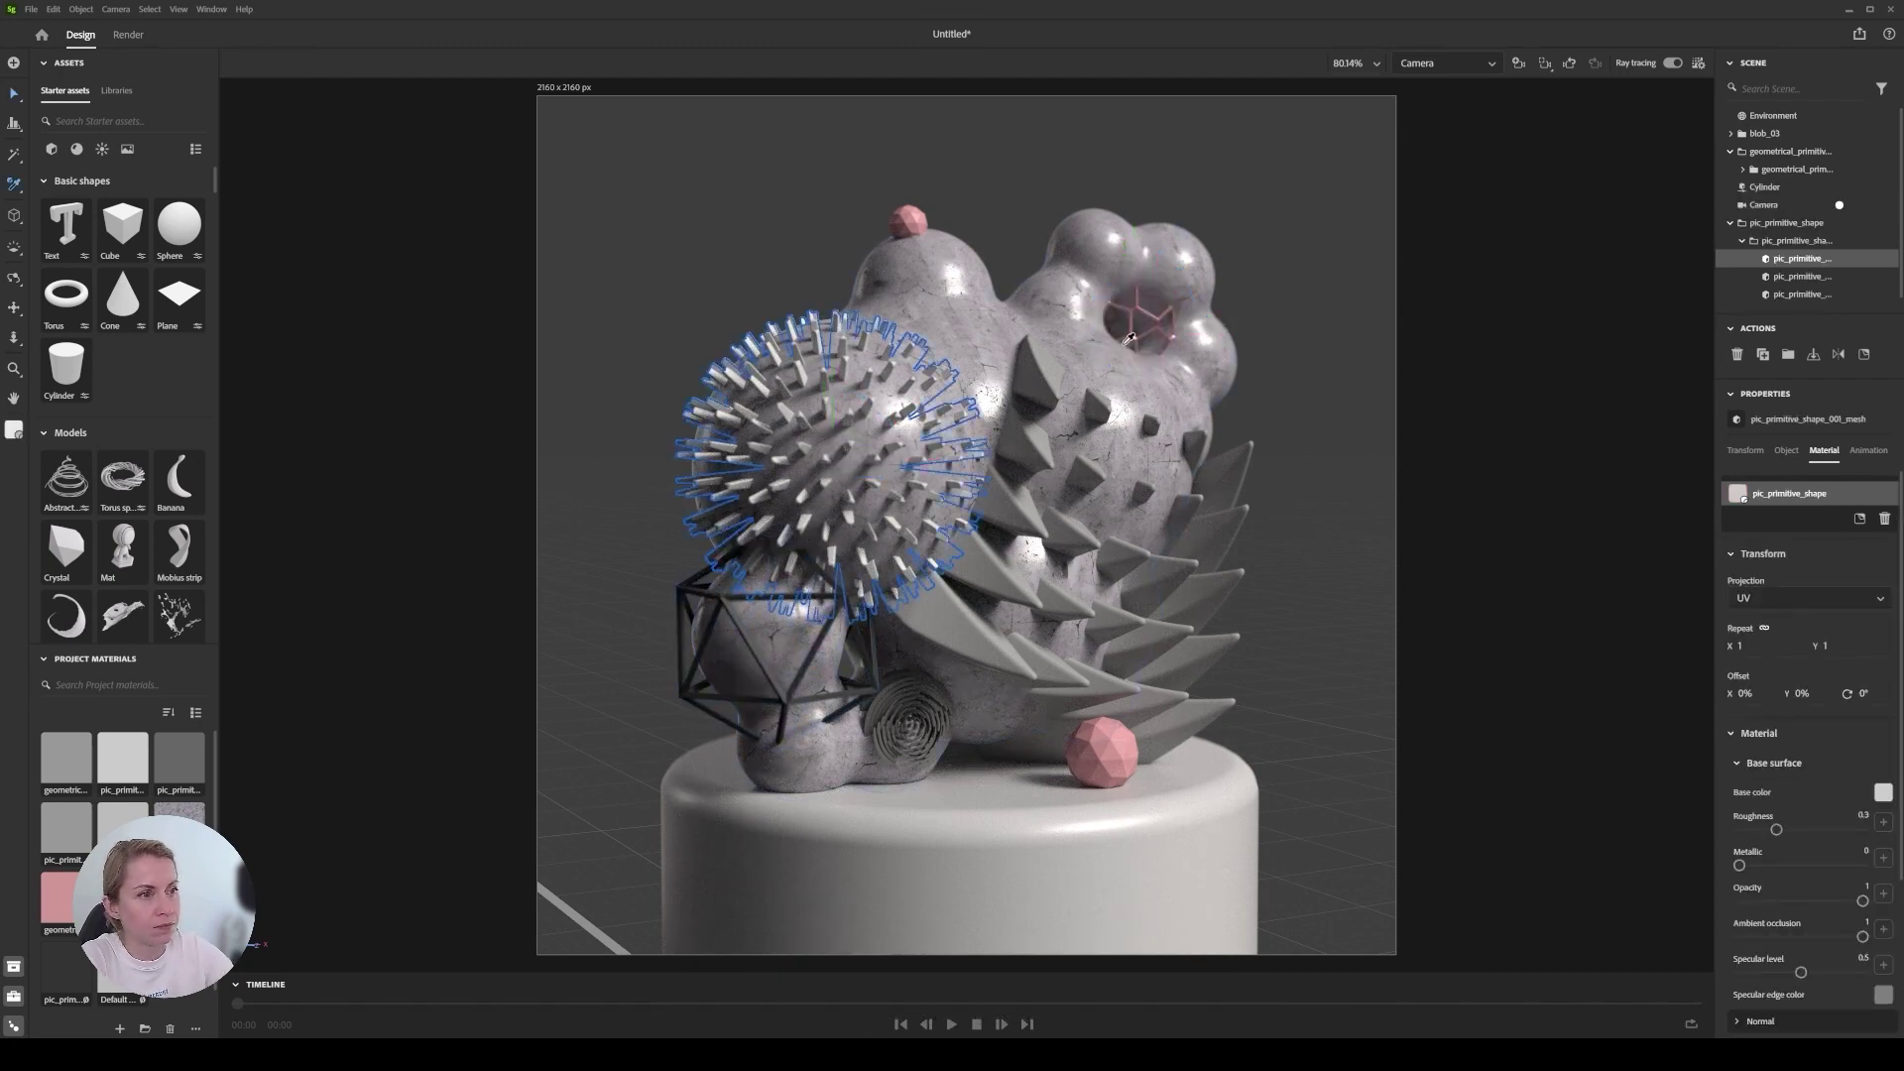
left_click(1136, 305)
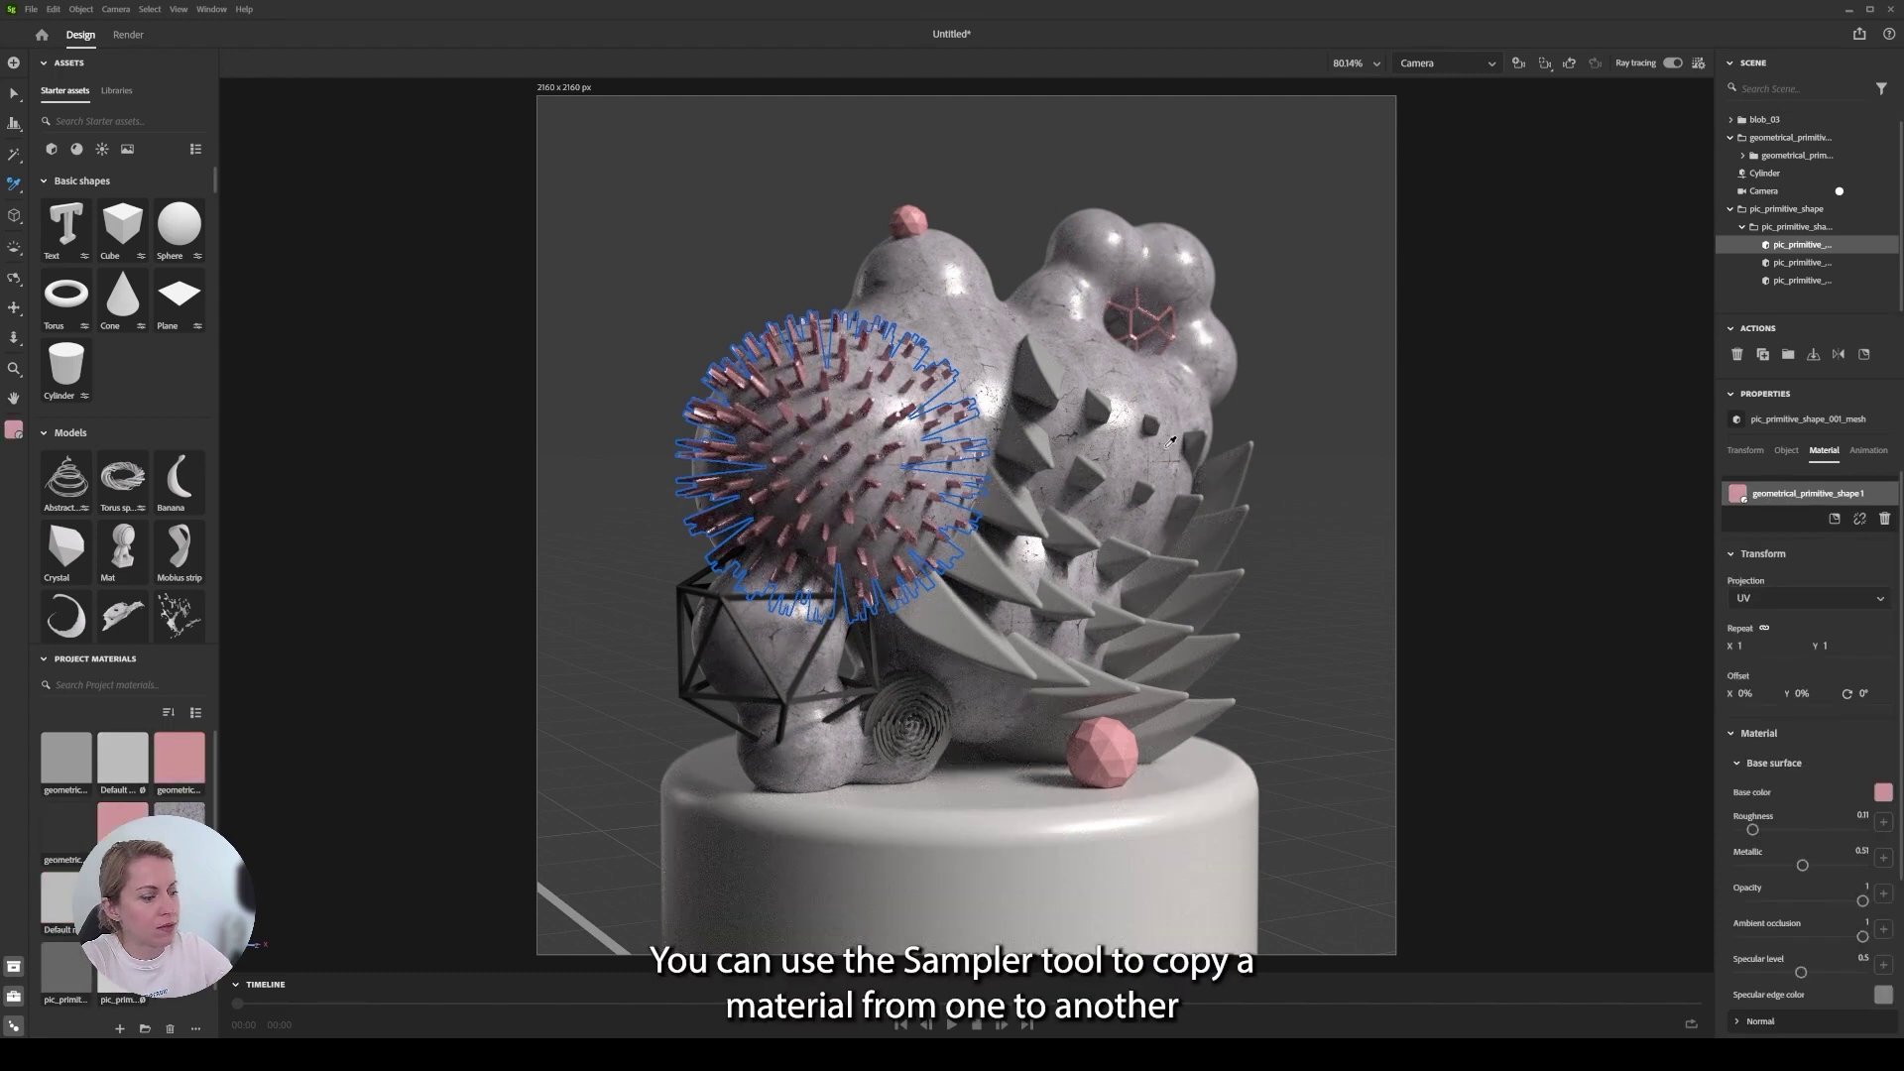
key("v")
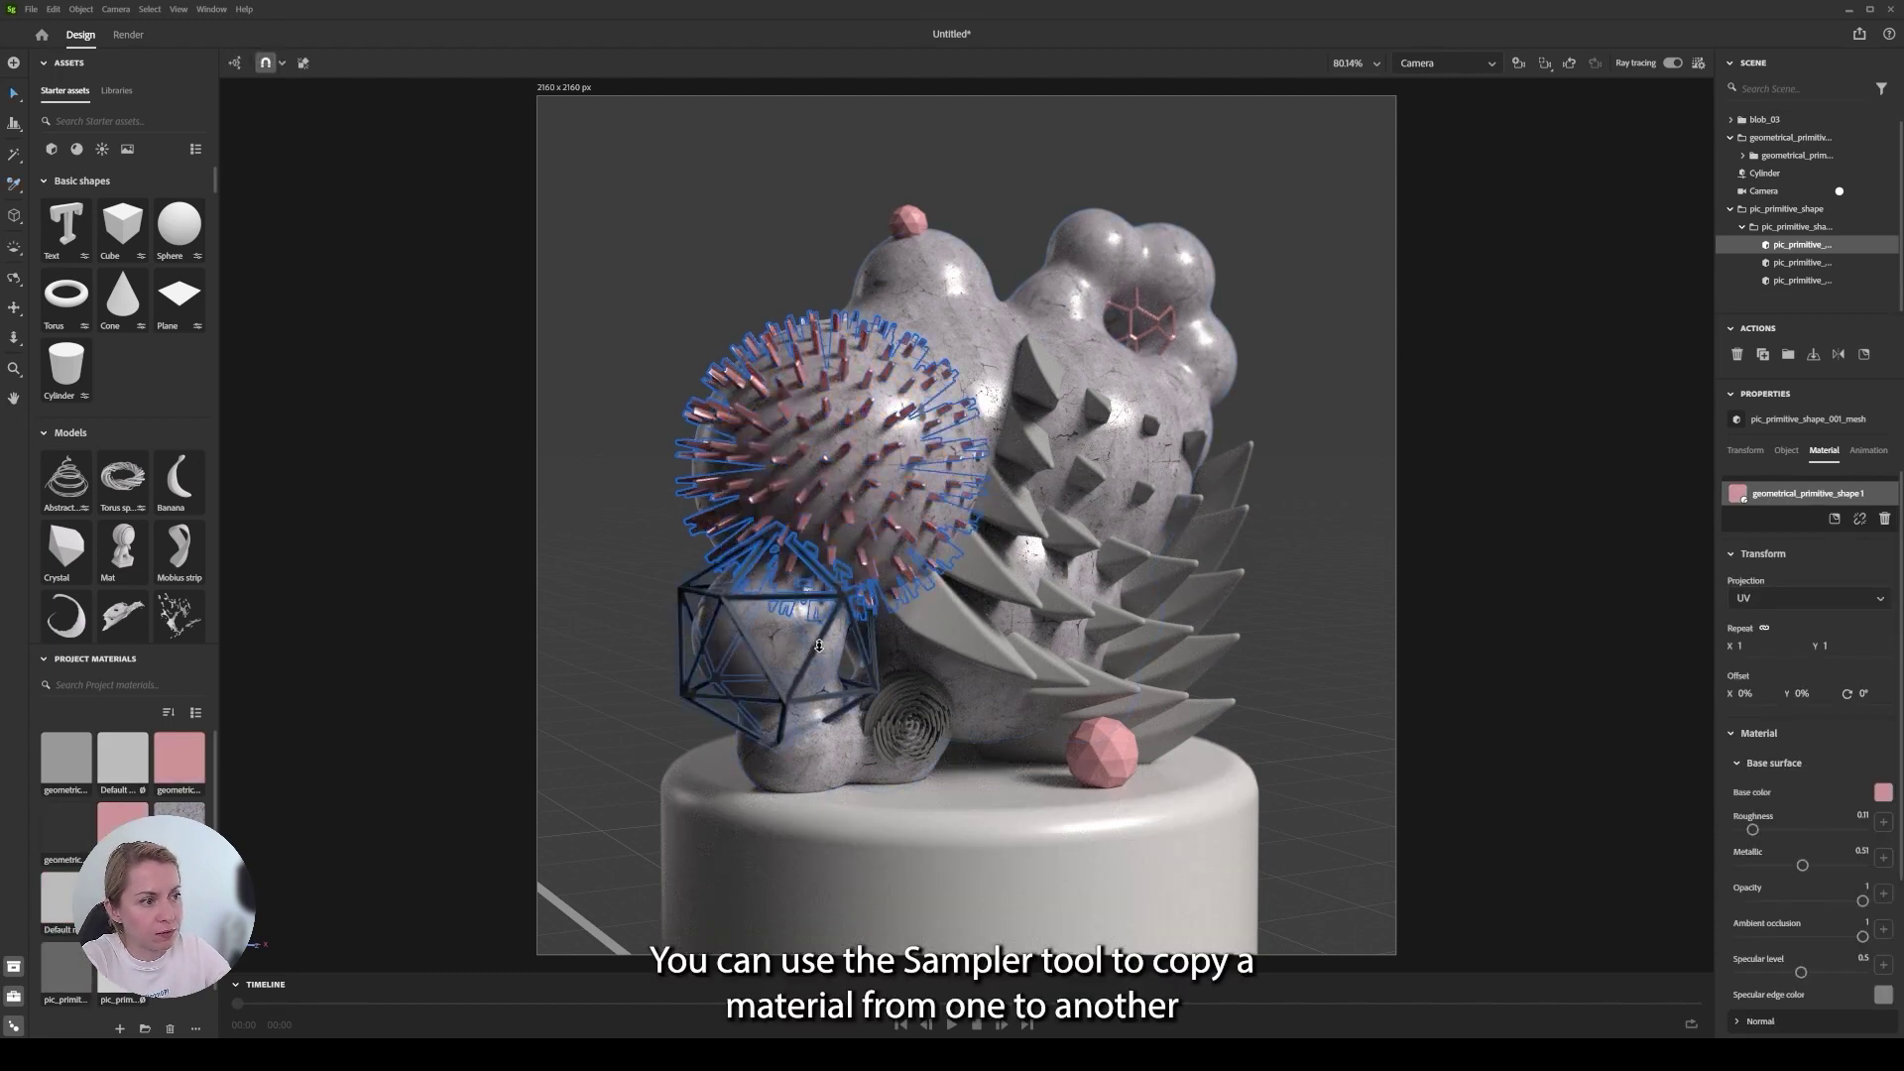
Give the large wireframe a slightly darker pink base color, C78989, and raise its roughness to about 0.78.
left_click(818, 642)
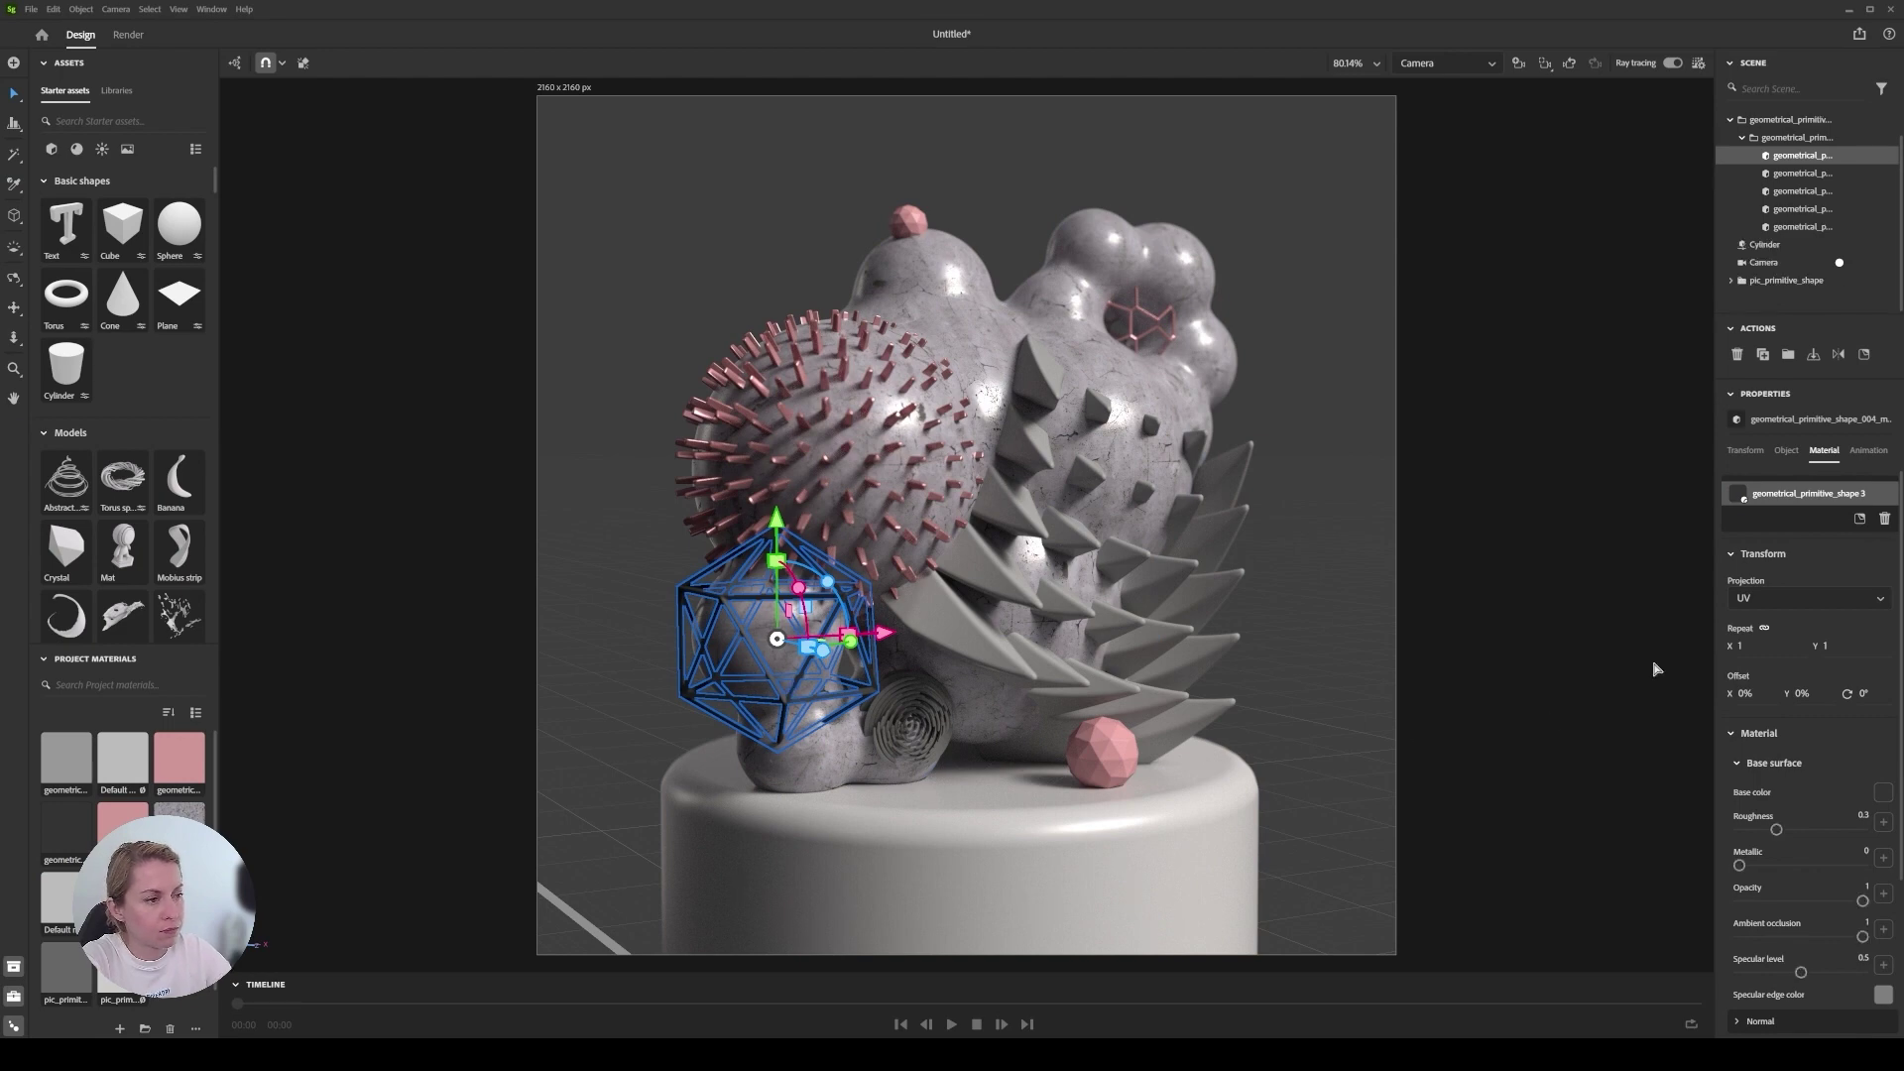
left_click(1882, 794)
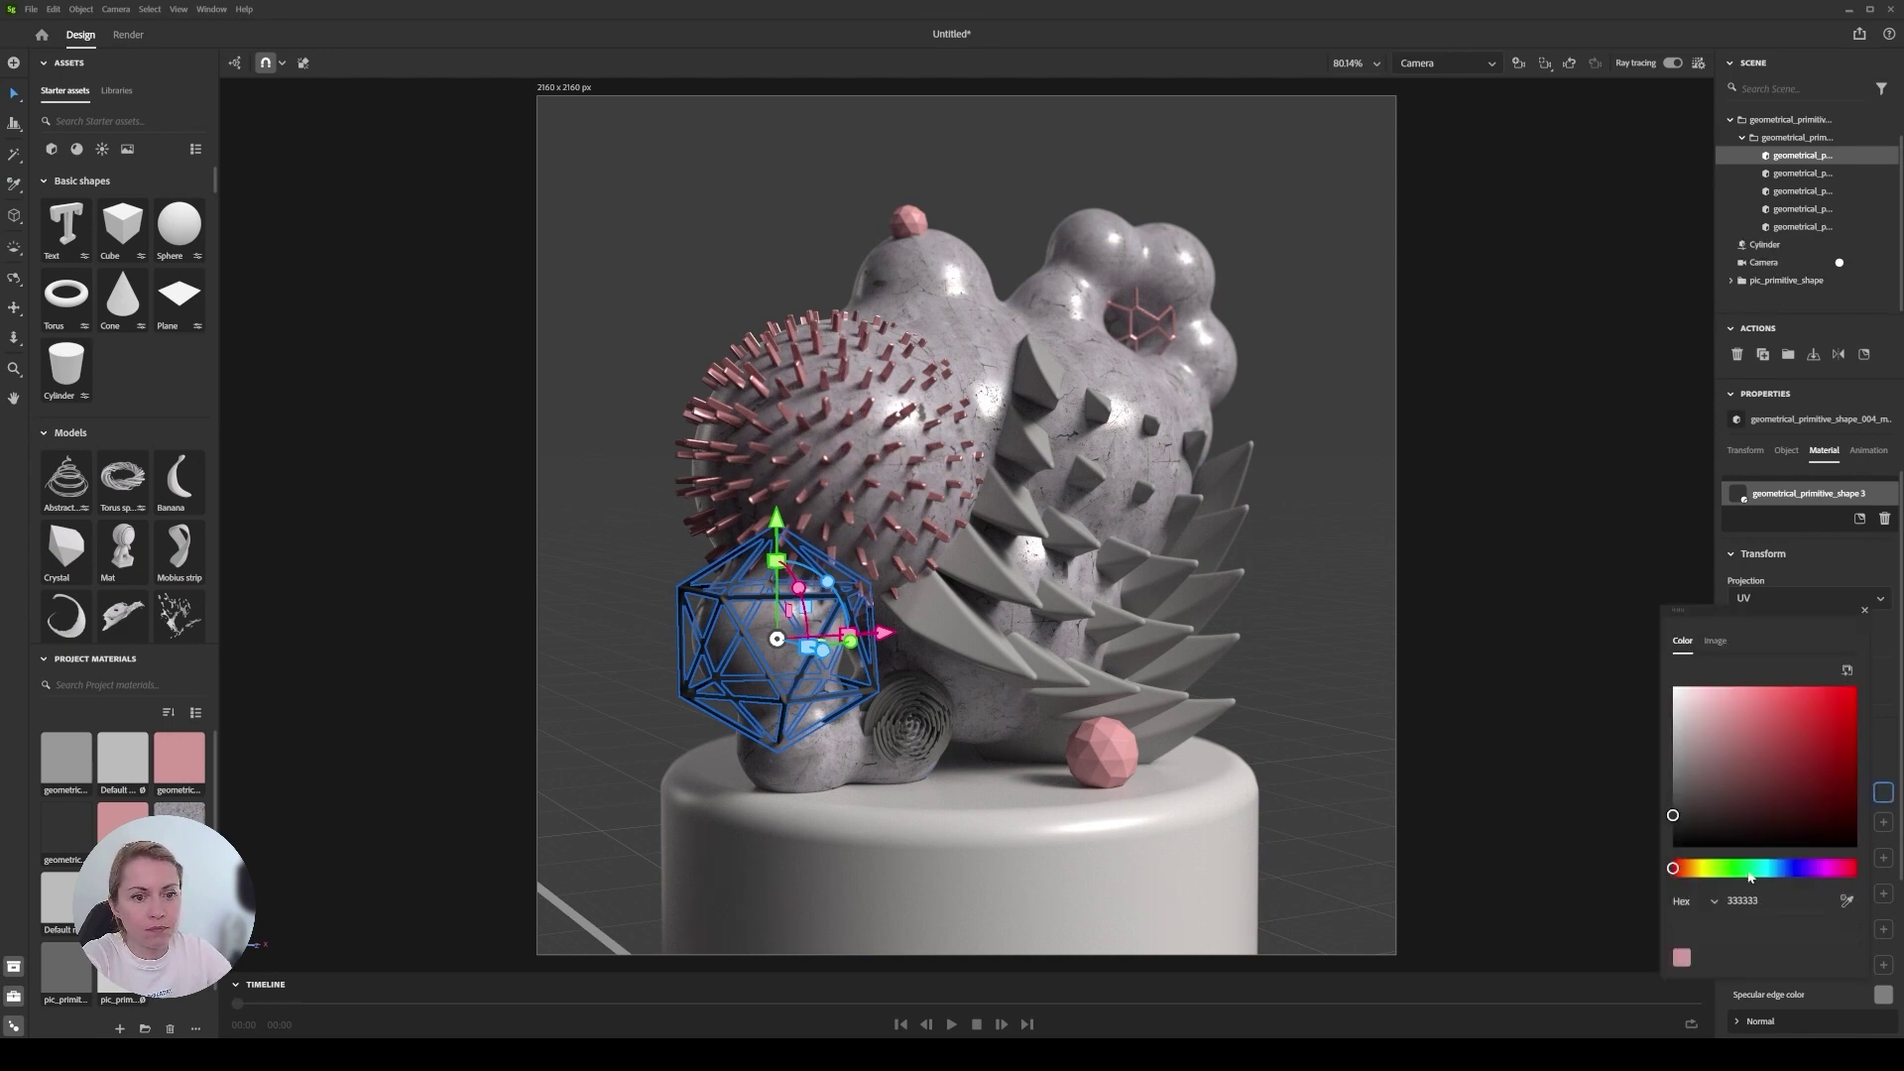
left_click(1680, 959)
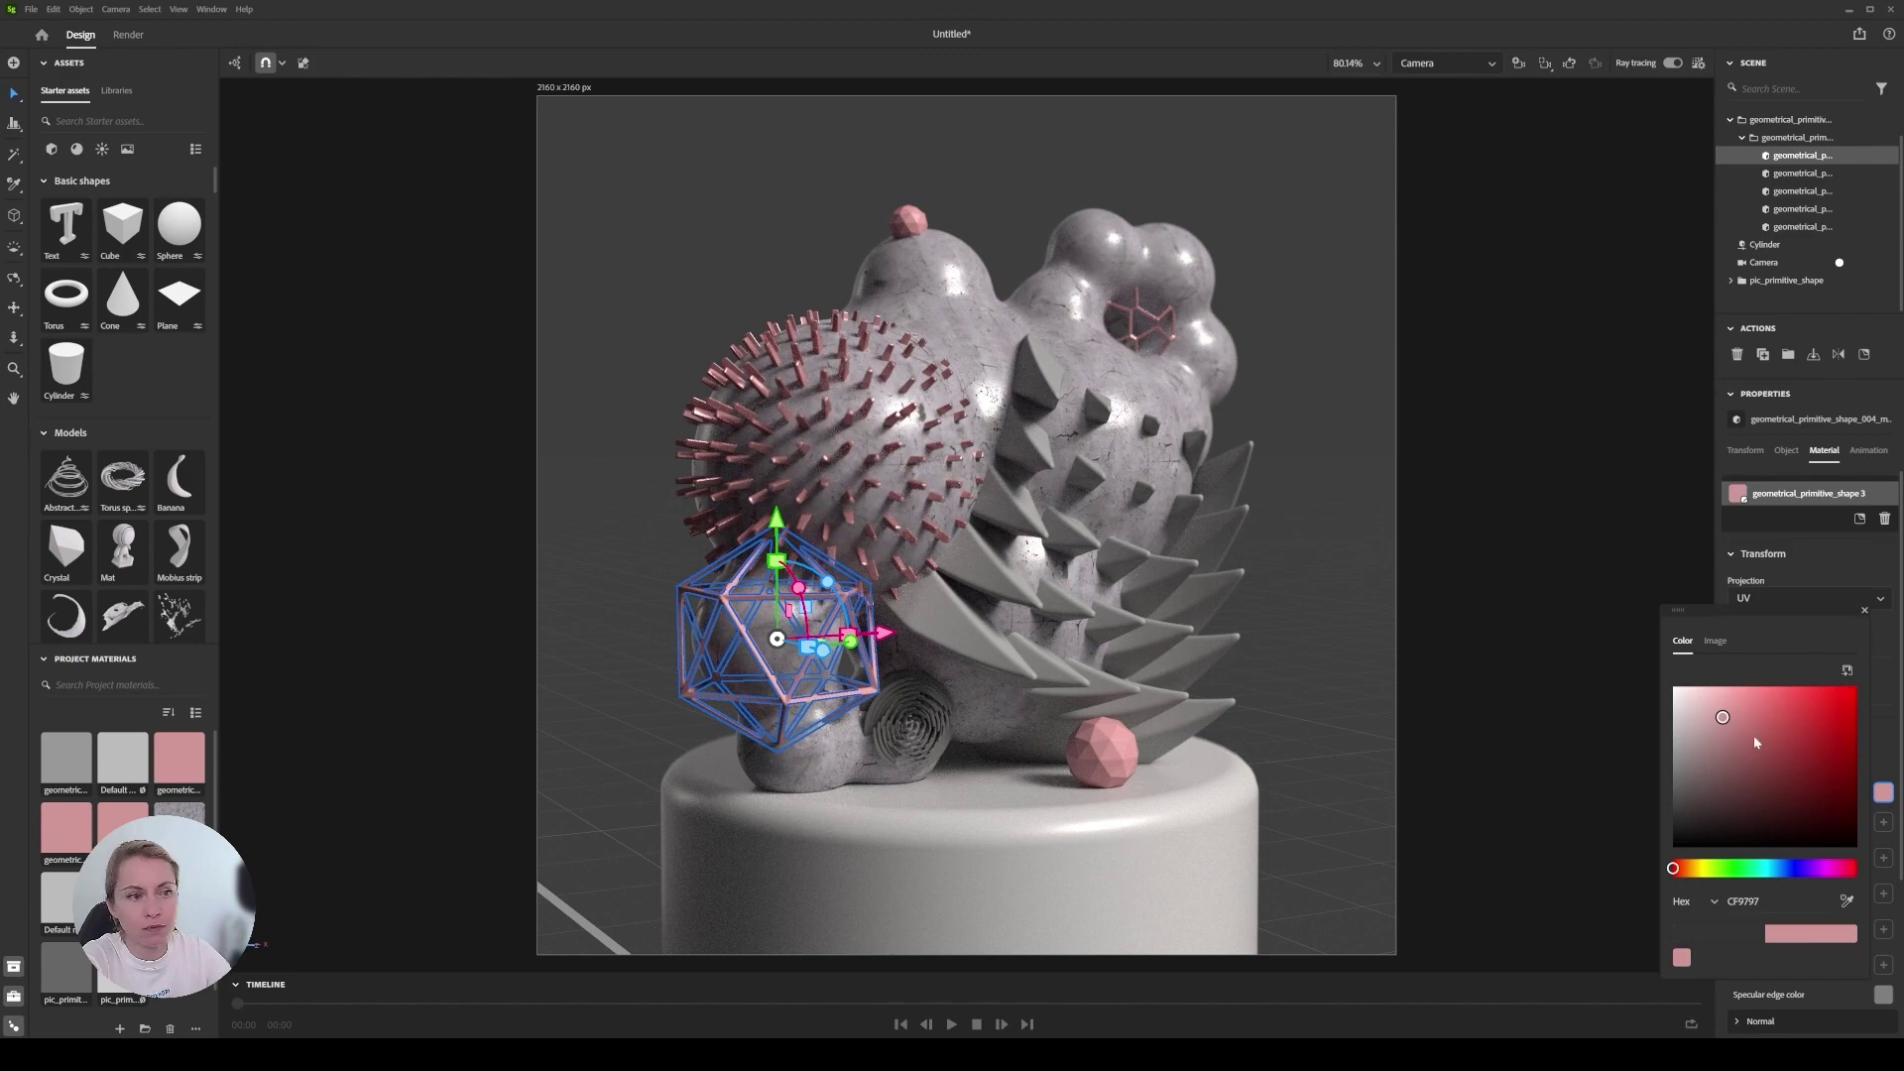
left_click_drag(1723, 723, 1730, 722)
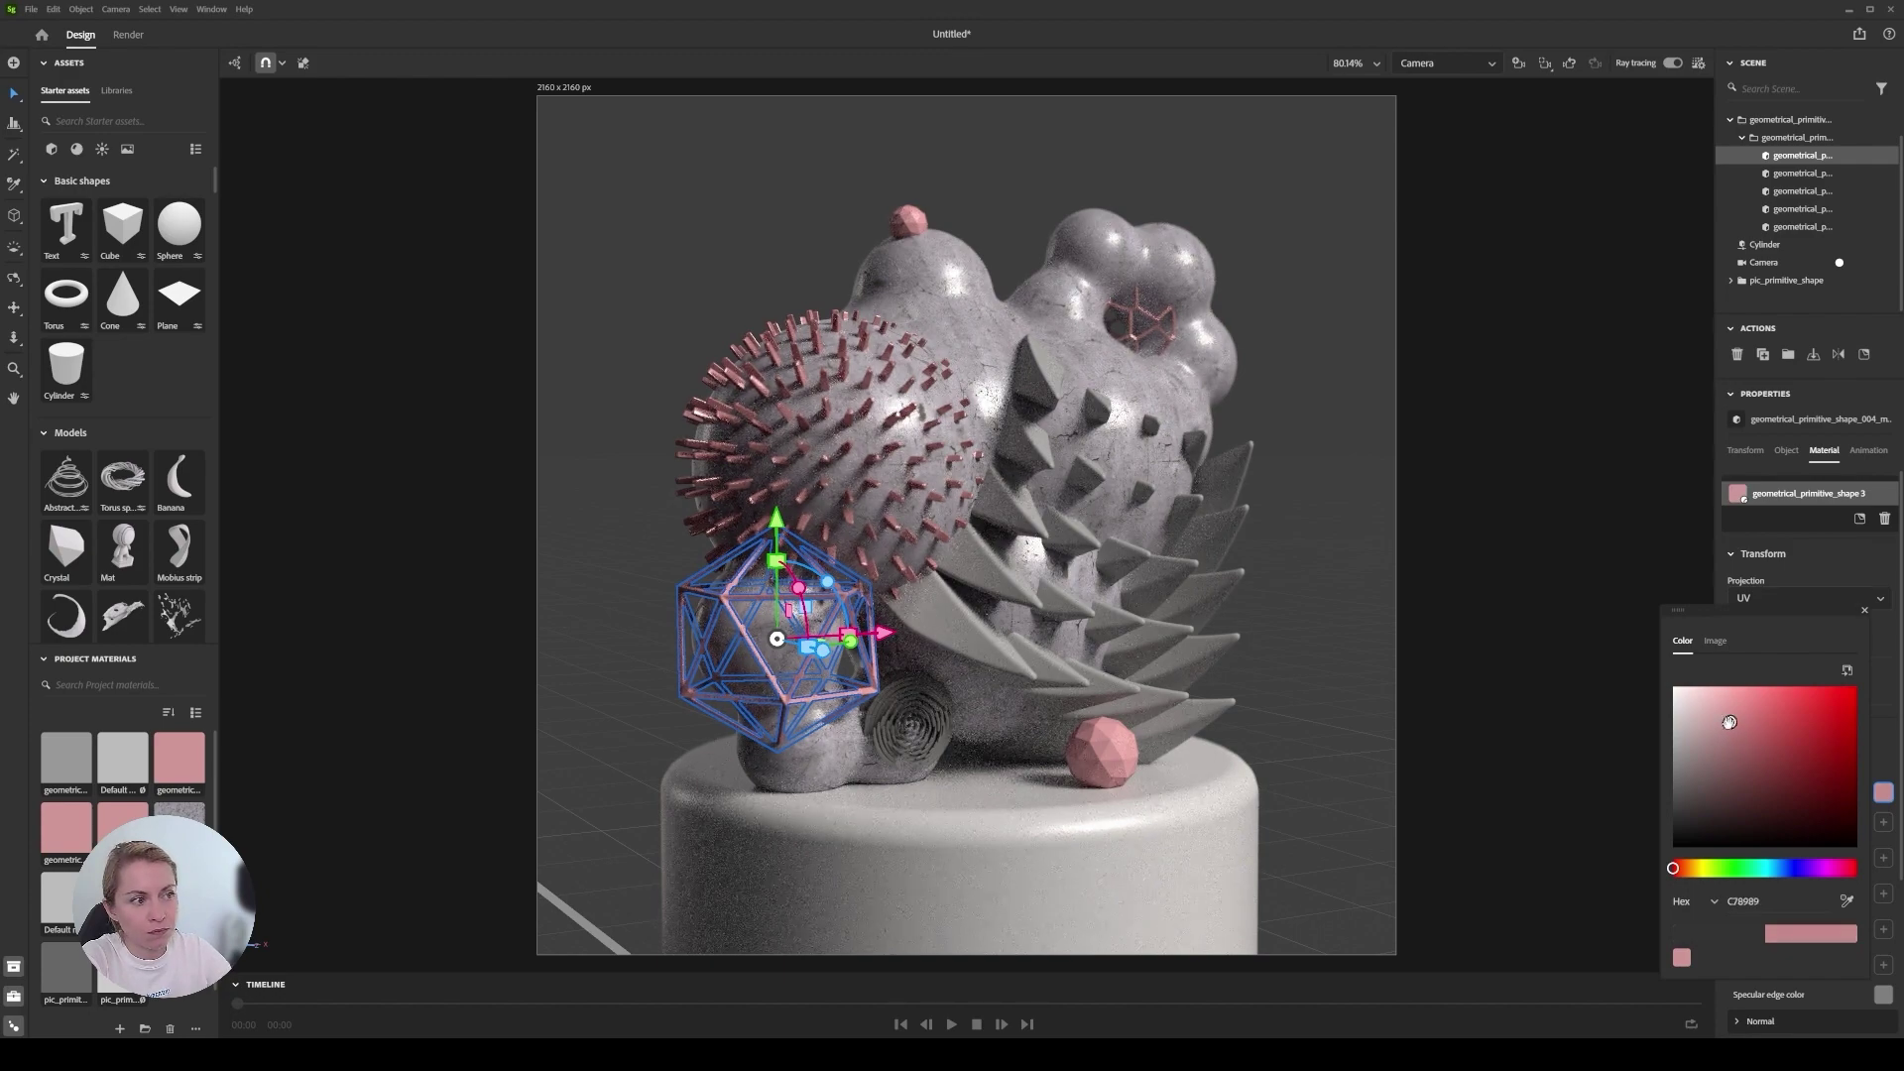
left_click(1883, 790)
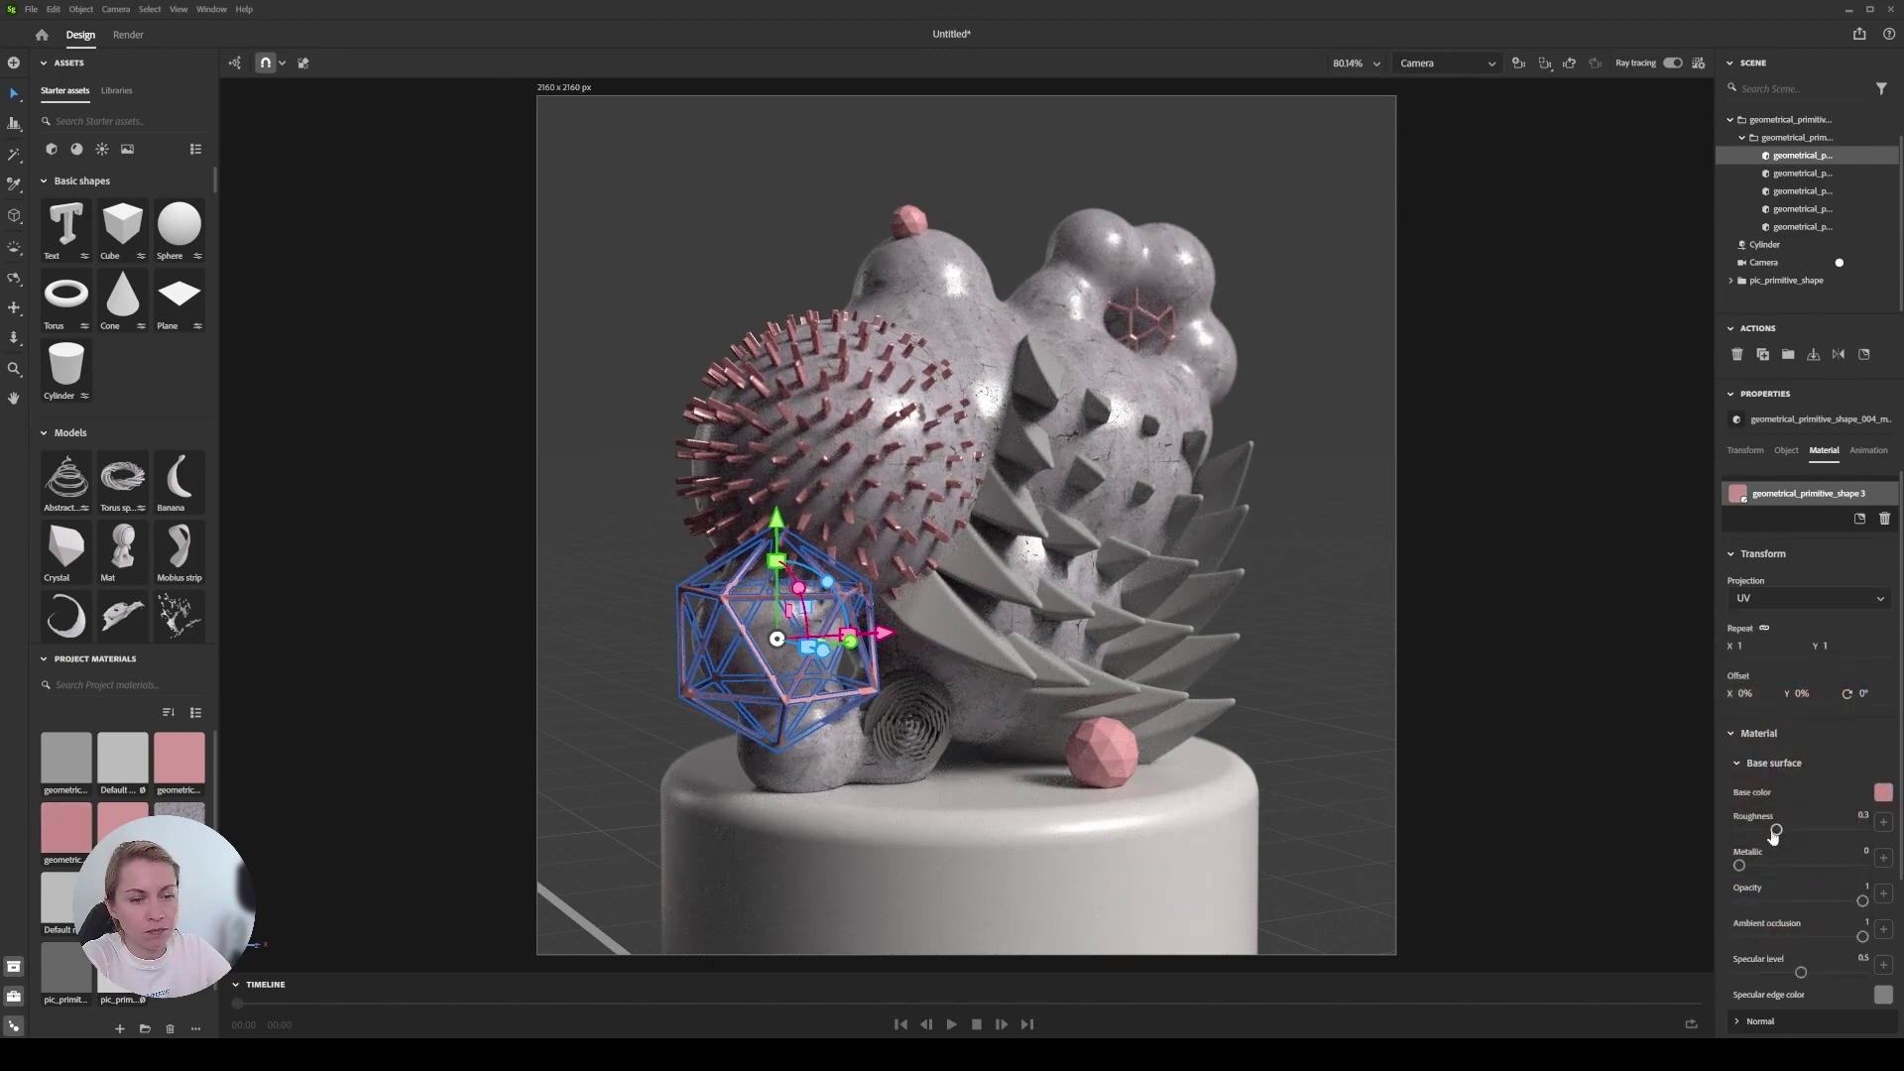
left_click(1837, 831)
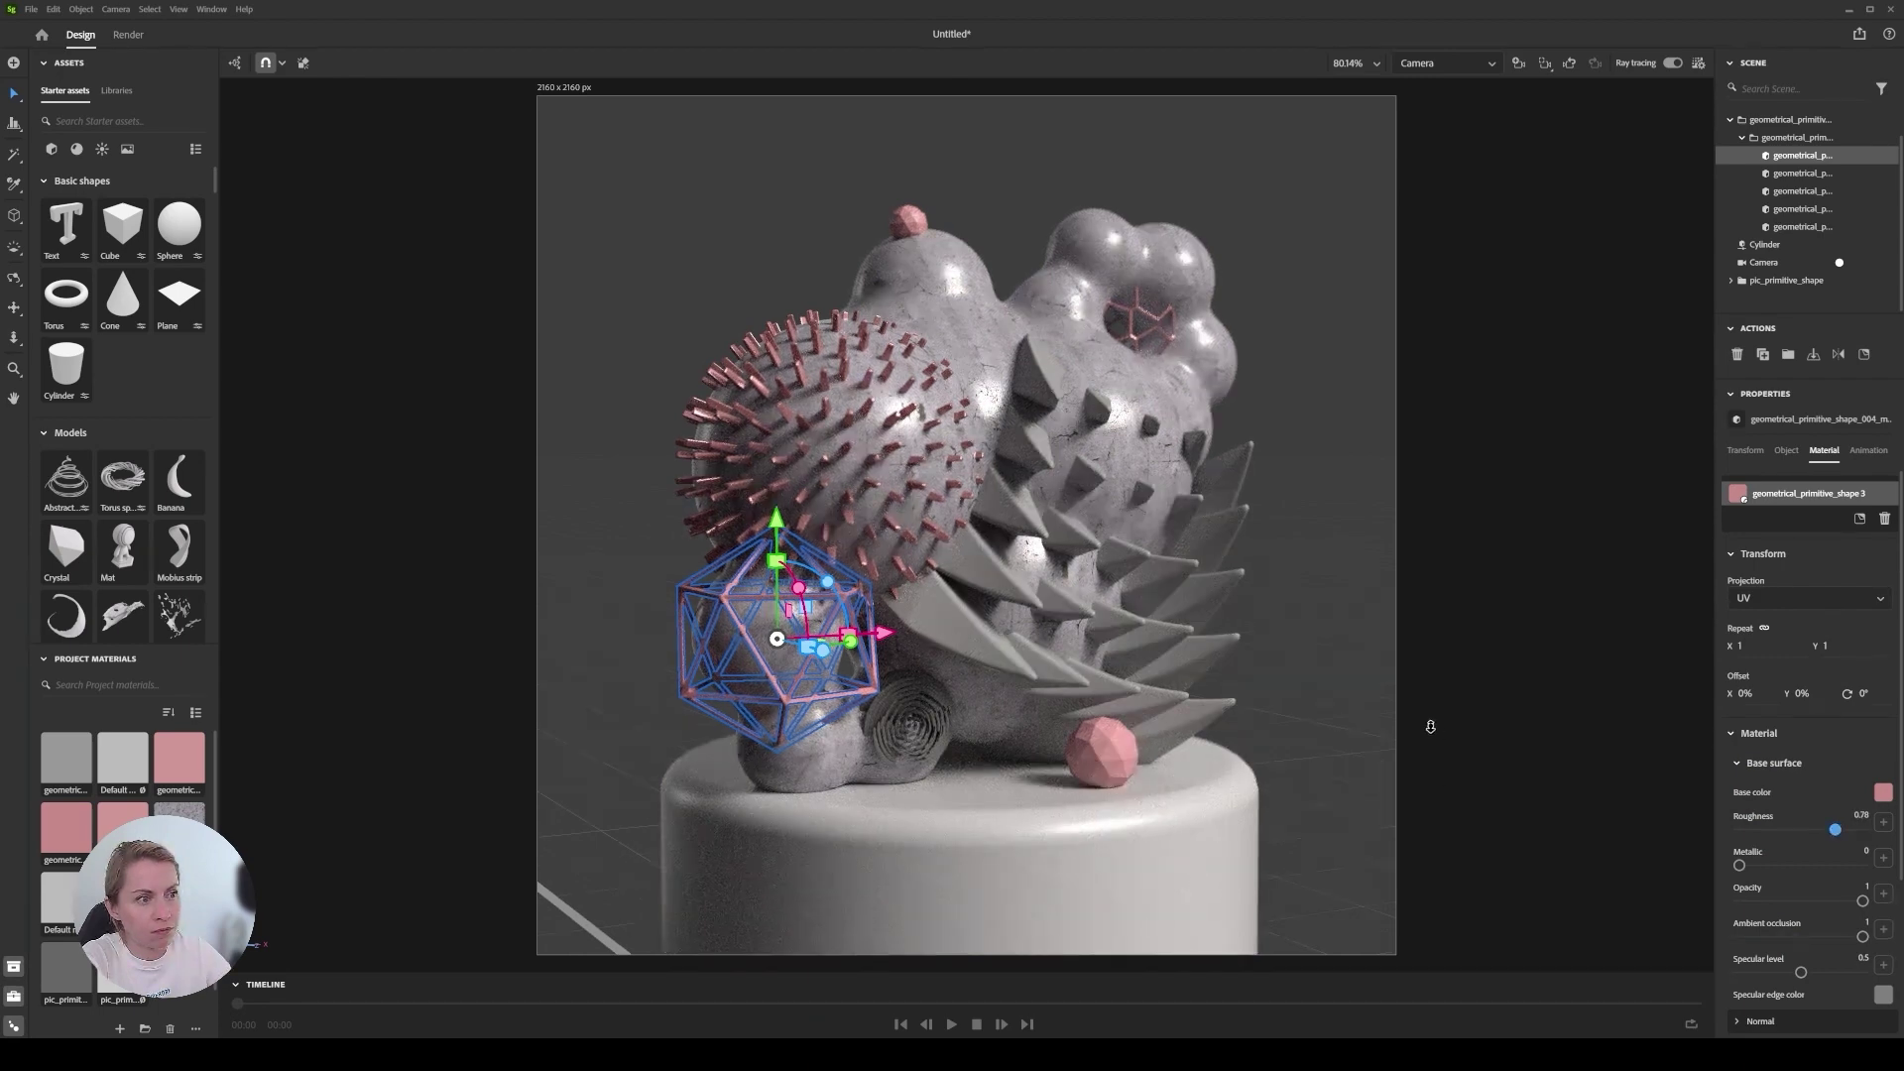
Apply the Soft plastic starter material to the curved spikes wrapping the blob.
left_click(962, 692)
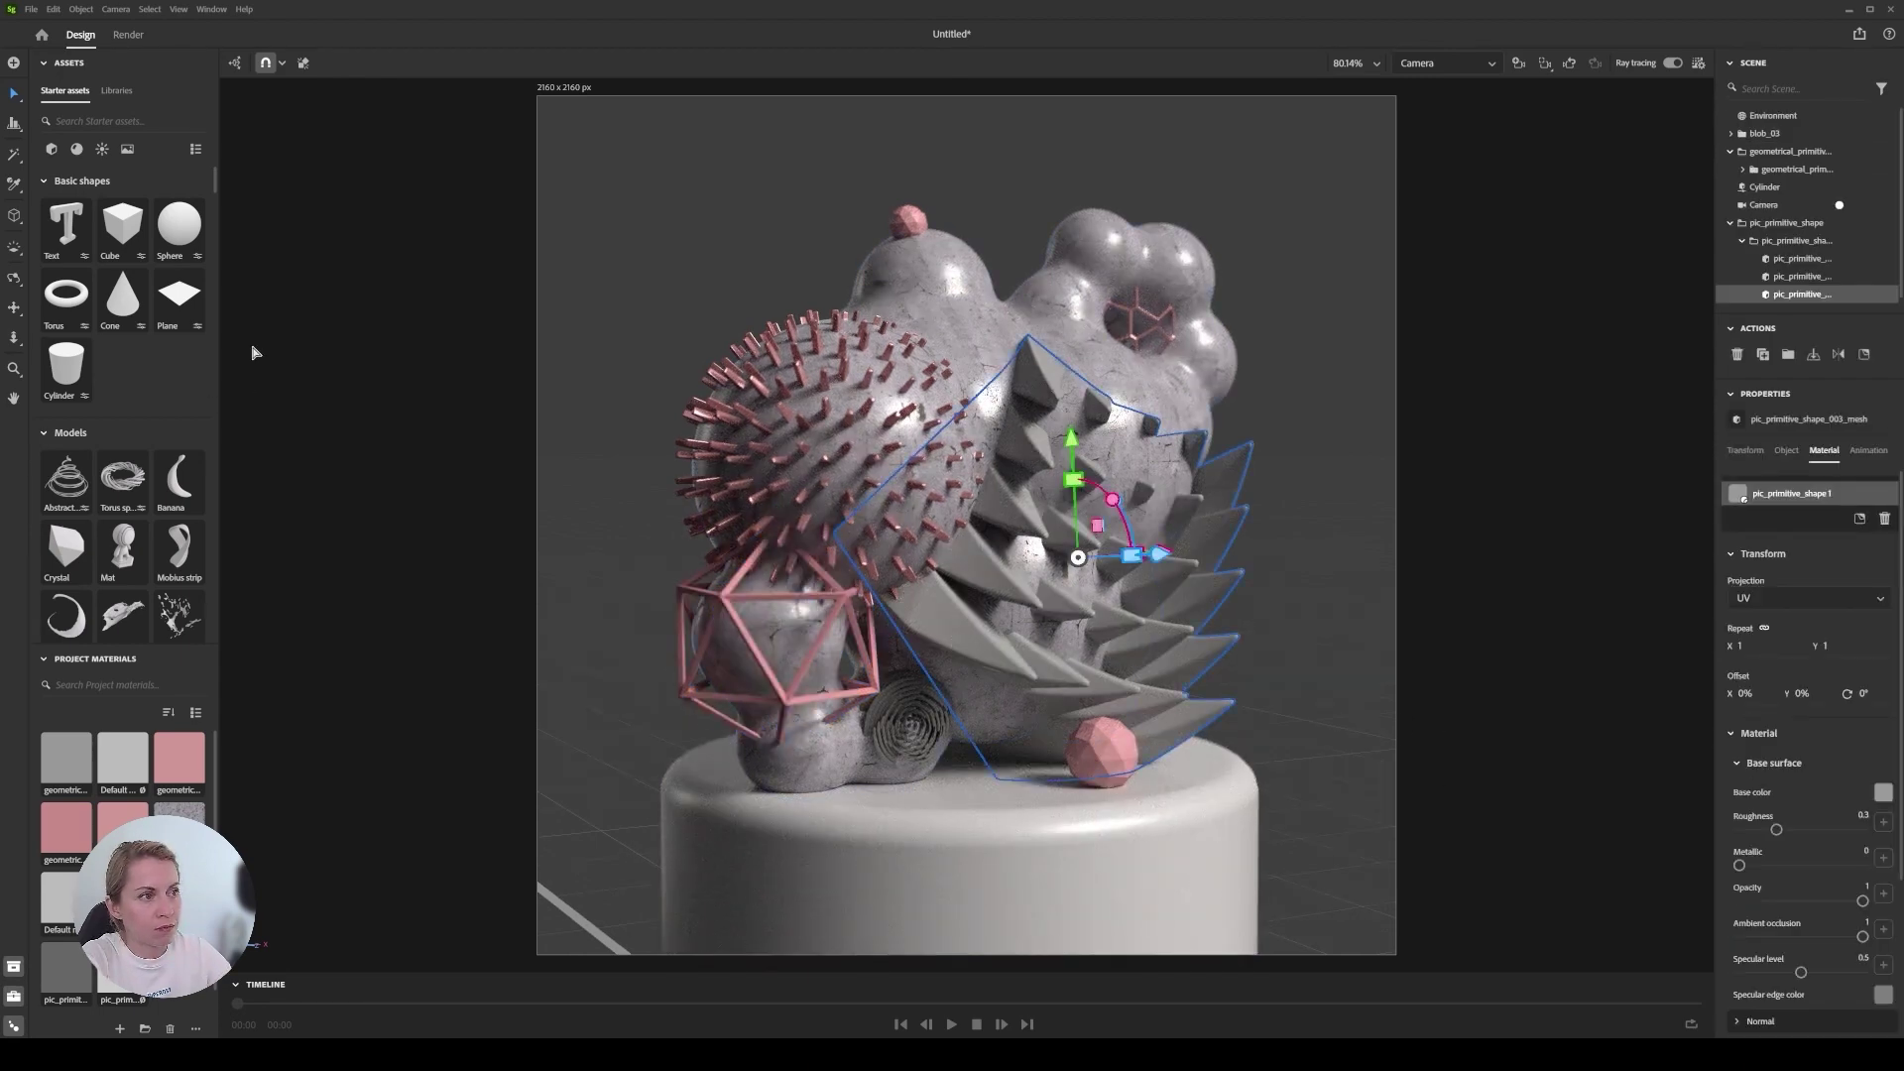
left_click(76, 149)
scroll(89, 476, "down", 5)
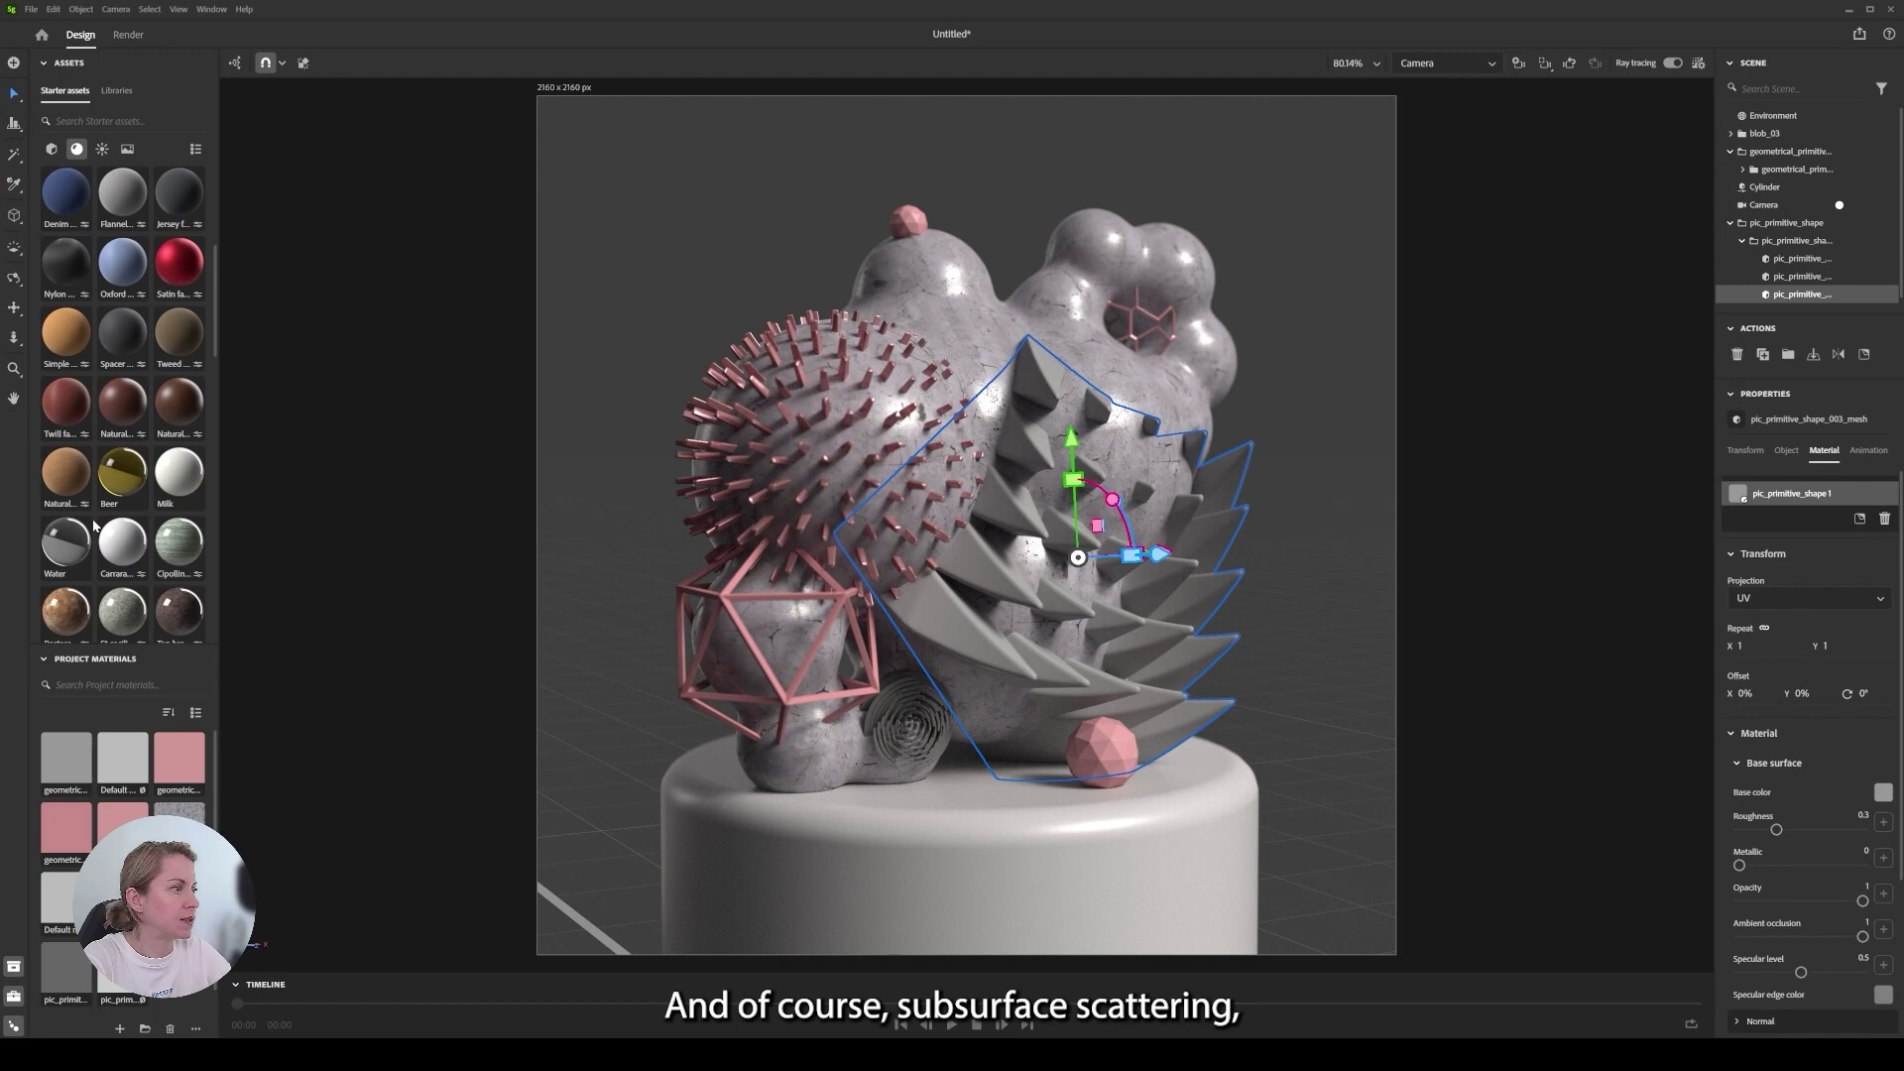
scroll(89, 509, "down", 5)
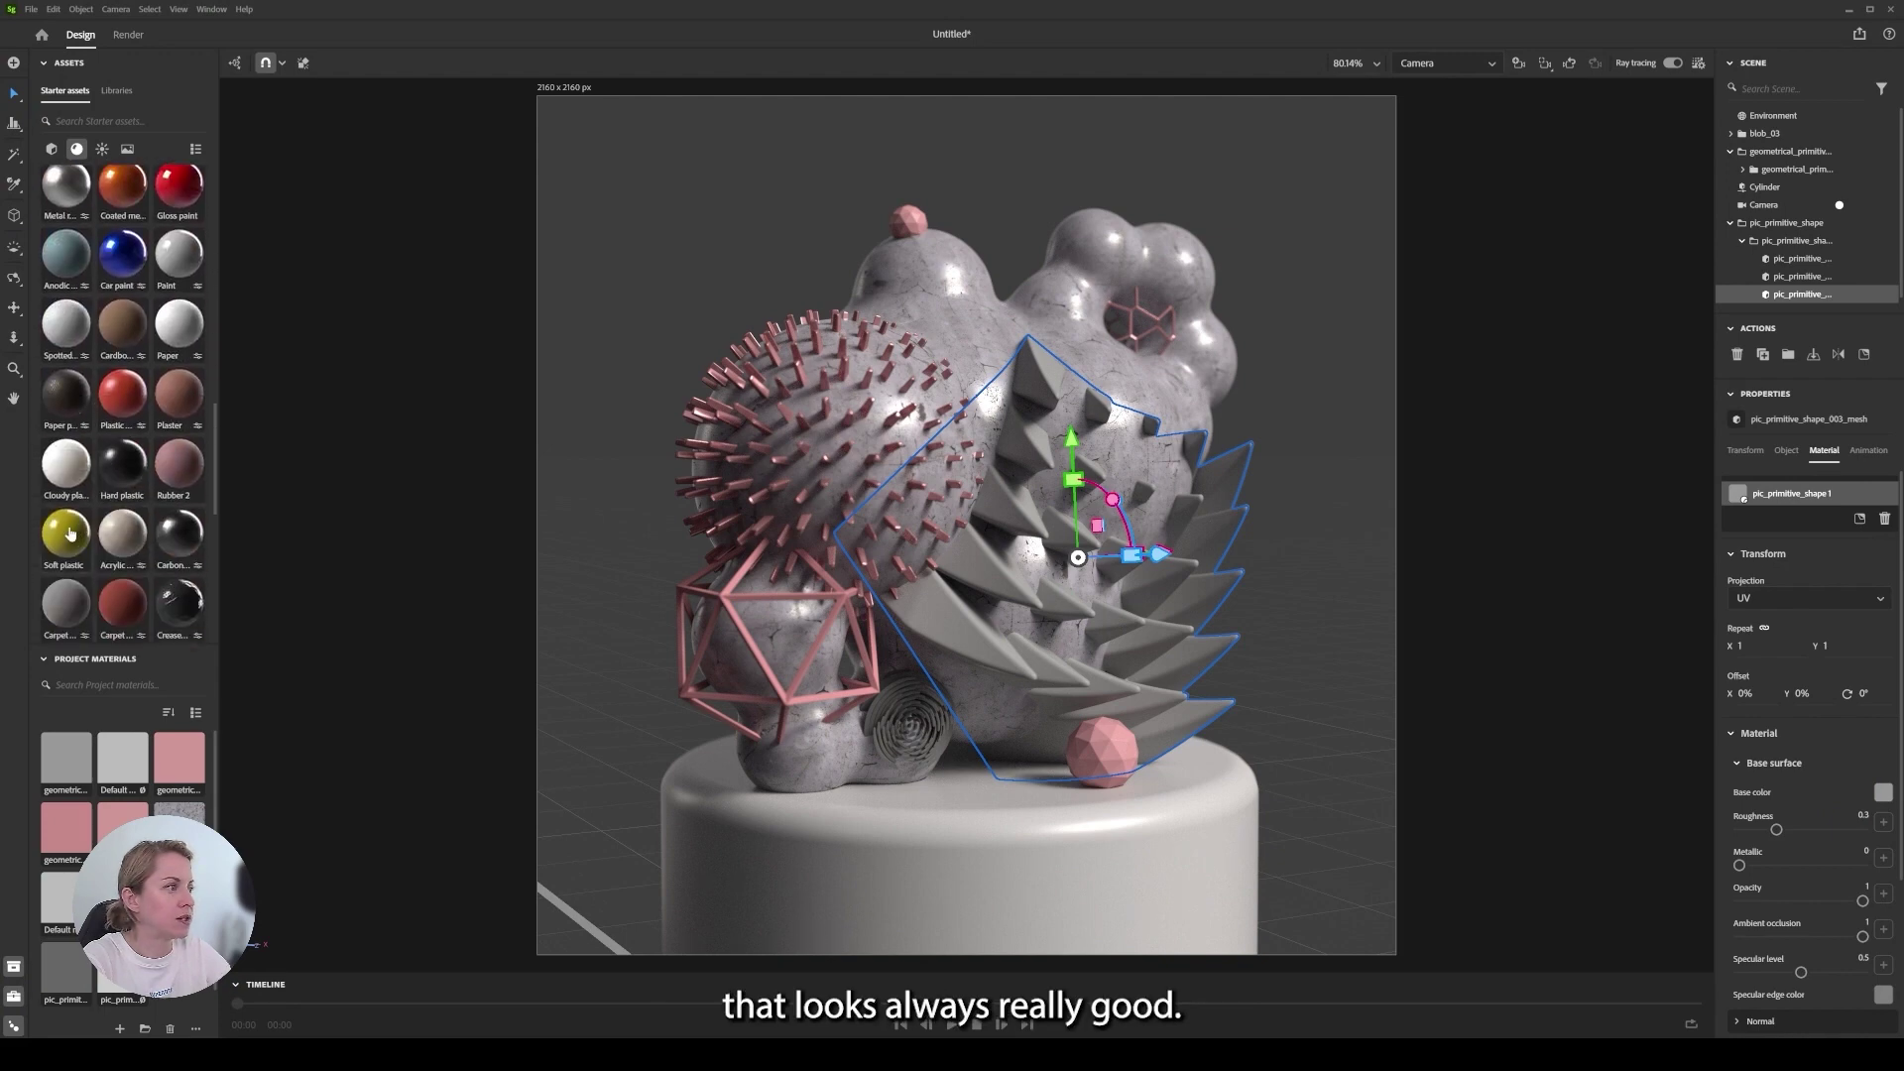
scroll(1836, 800, "down", 3)
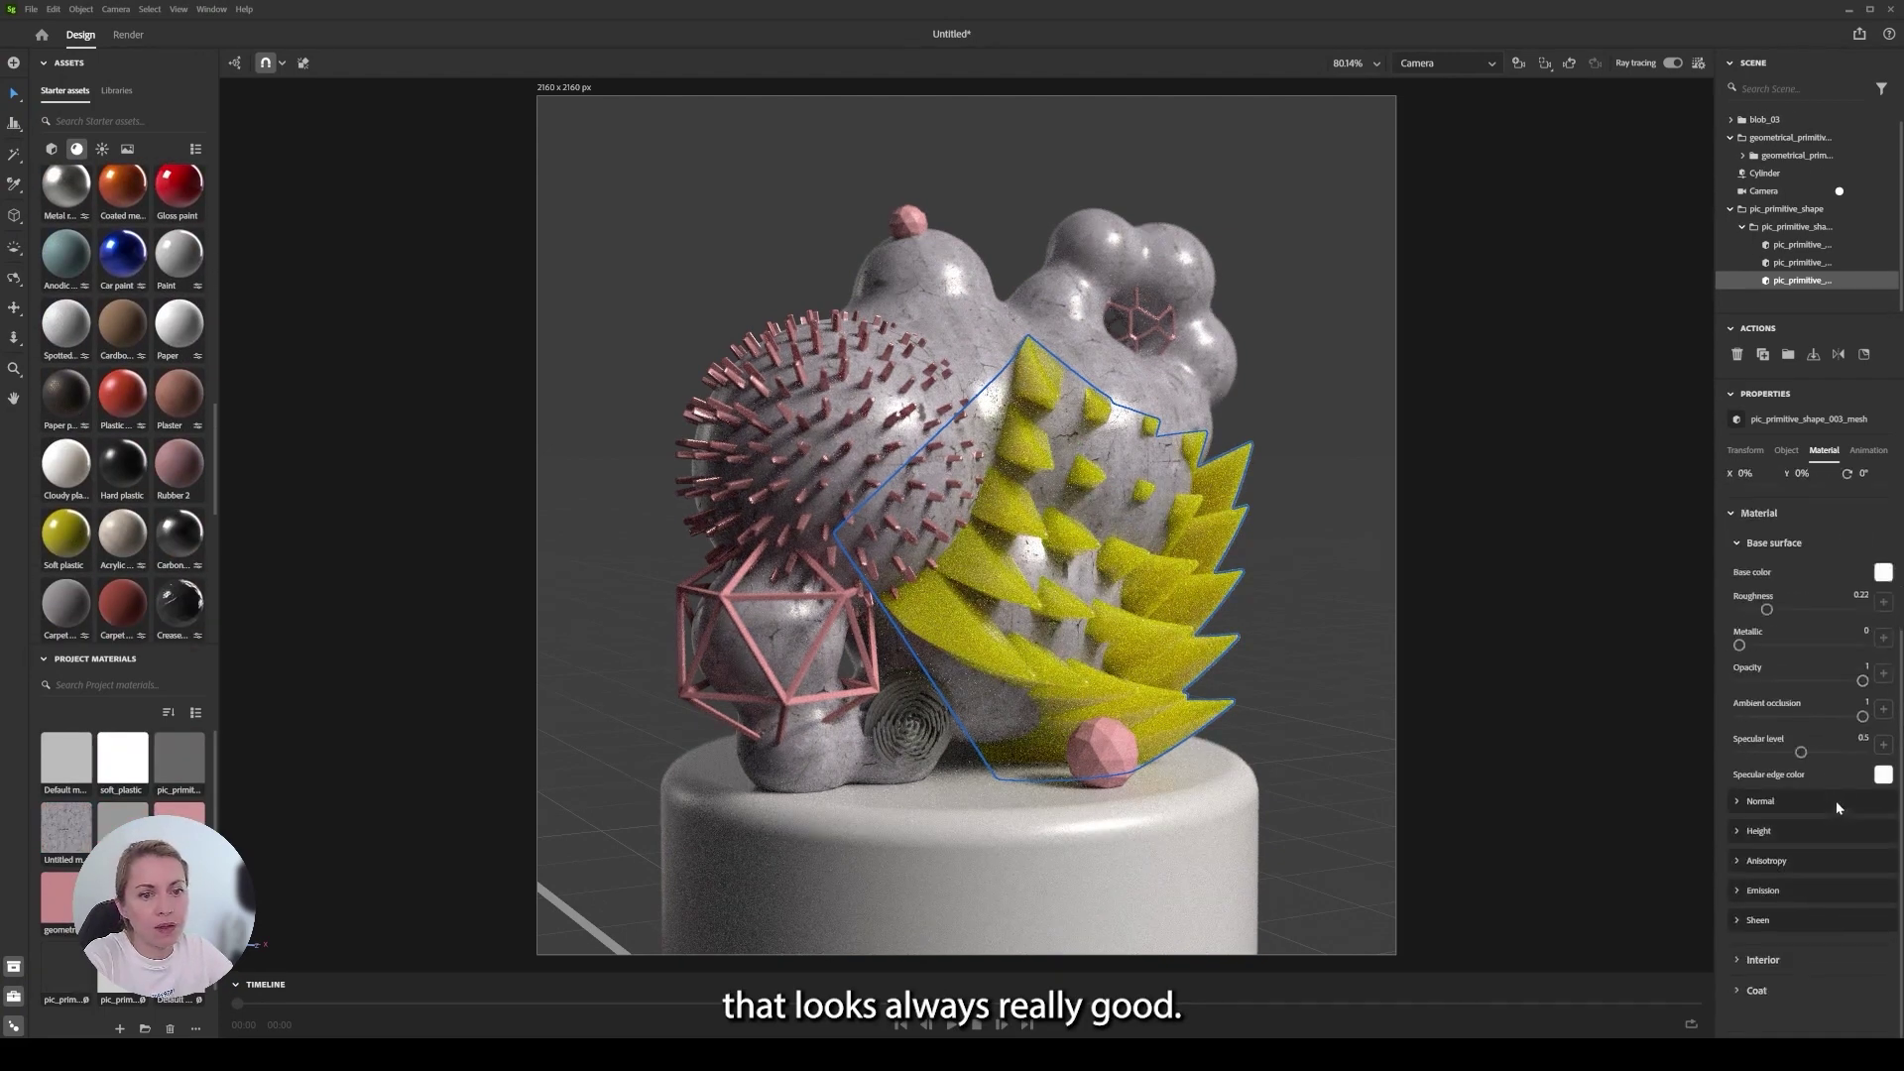
Set the subsurface scattering color of the curved spikes' soft plastic material to the first saved pink swatch.
left_click(1738, 959)
scroll(1742, 913, "down", 4)
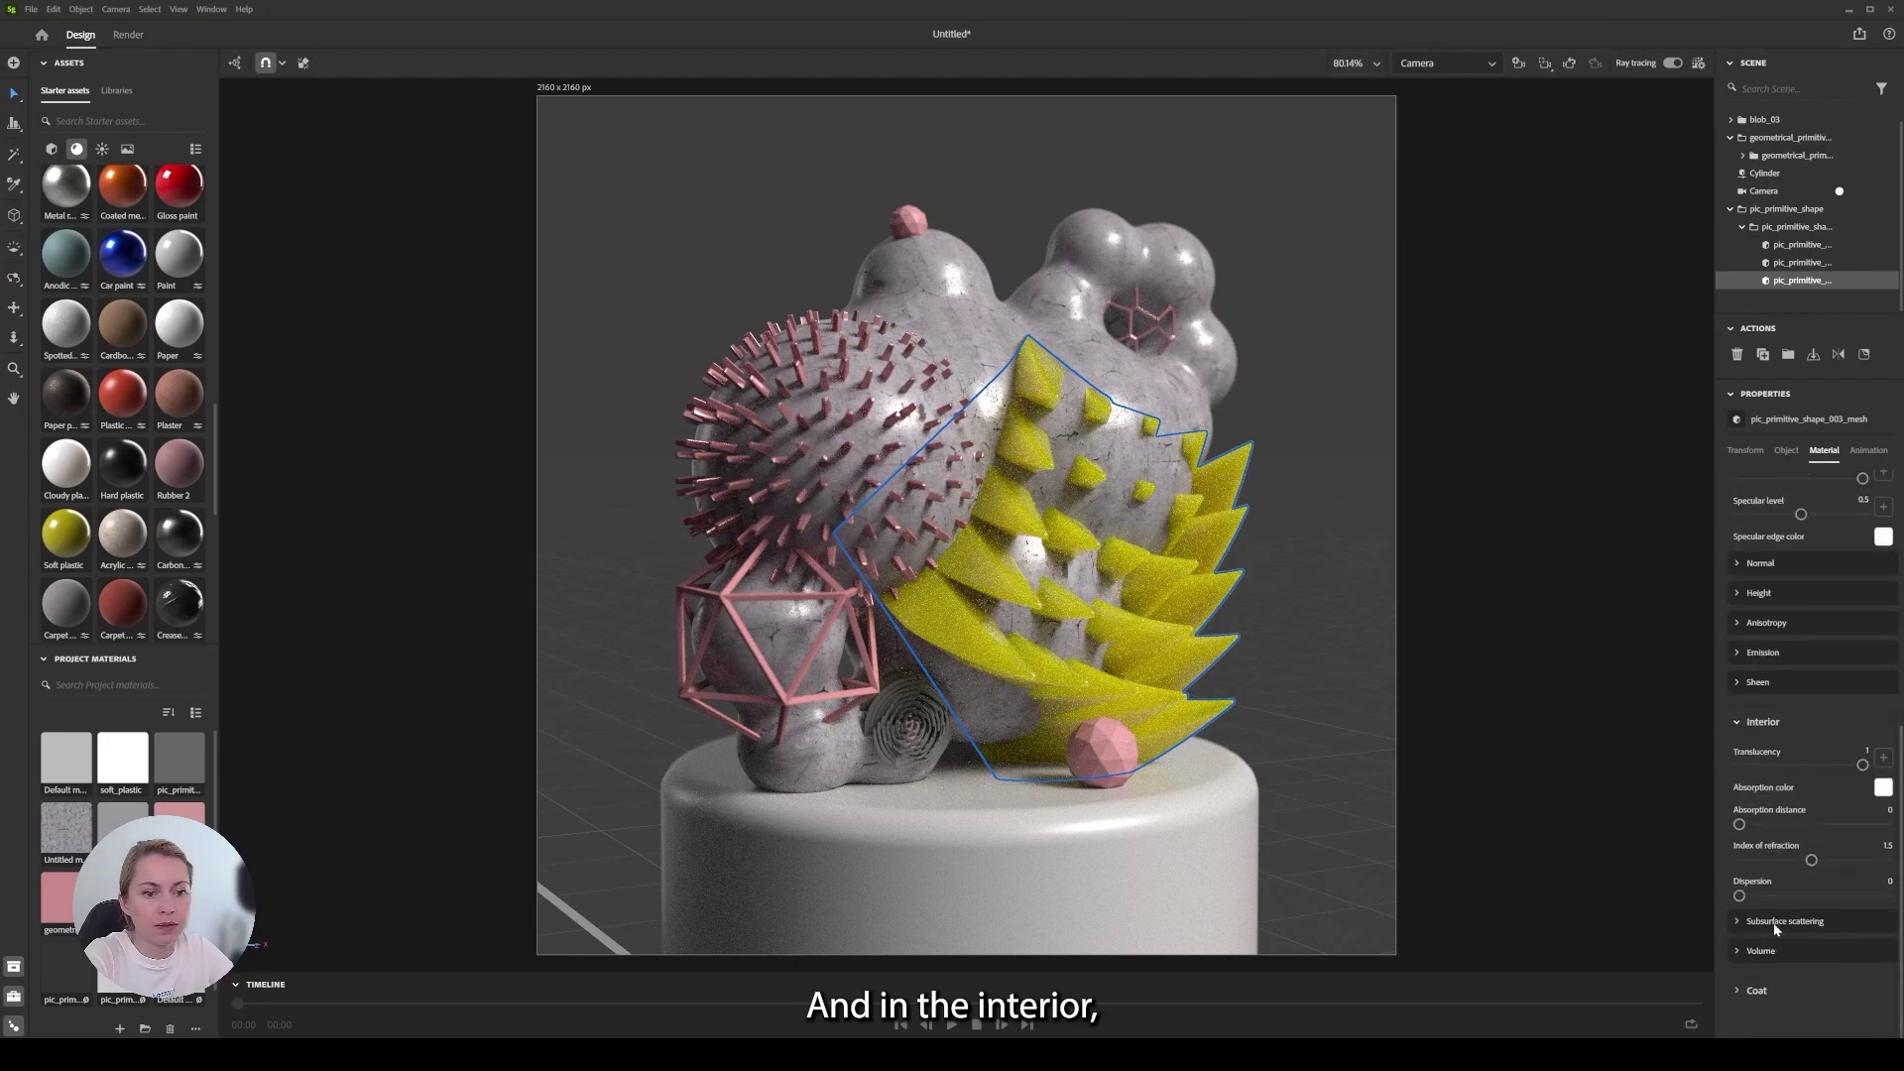
left_click(1884, 784)
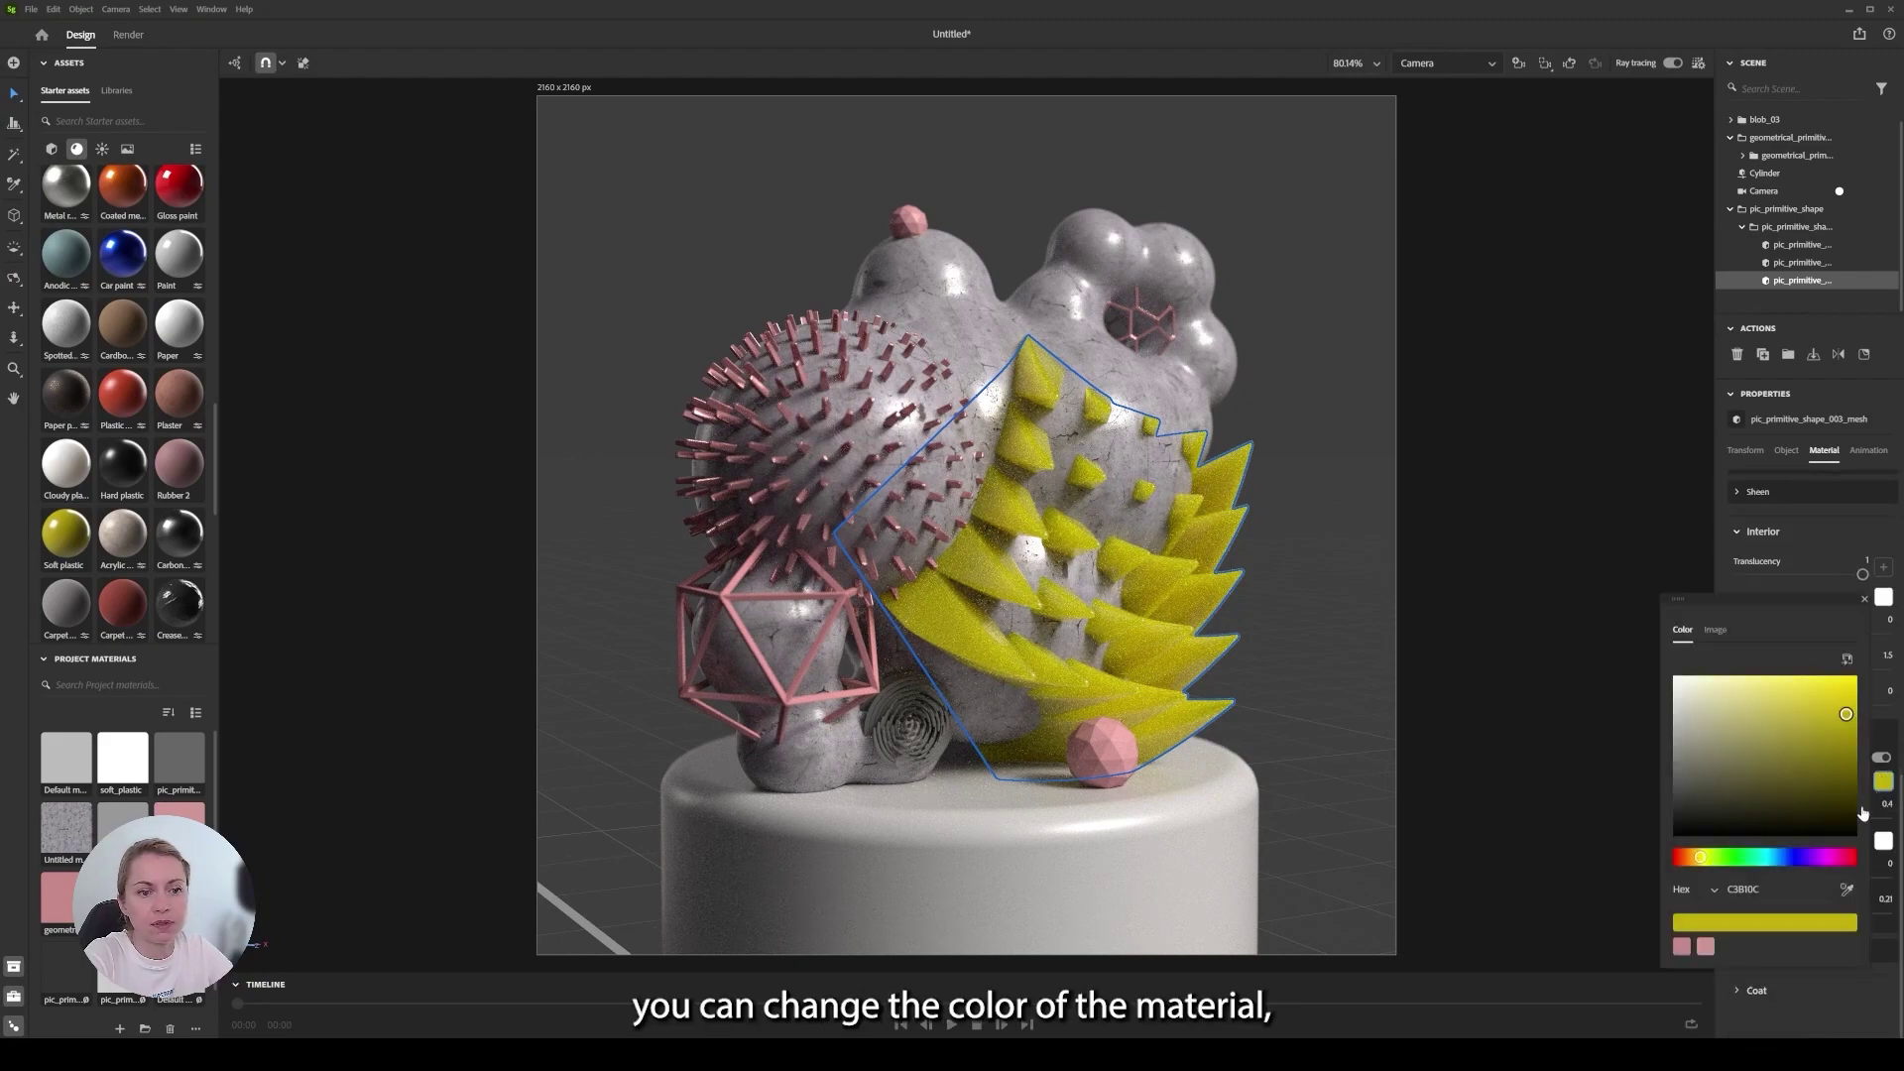
left_click(1683, 947)
left_click(1886, 783)
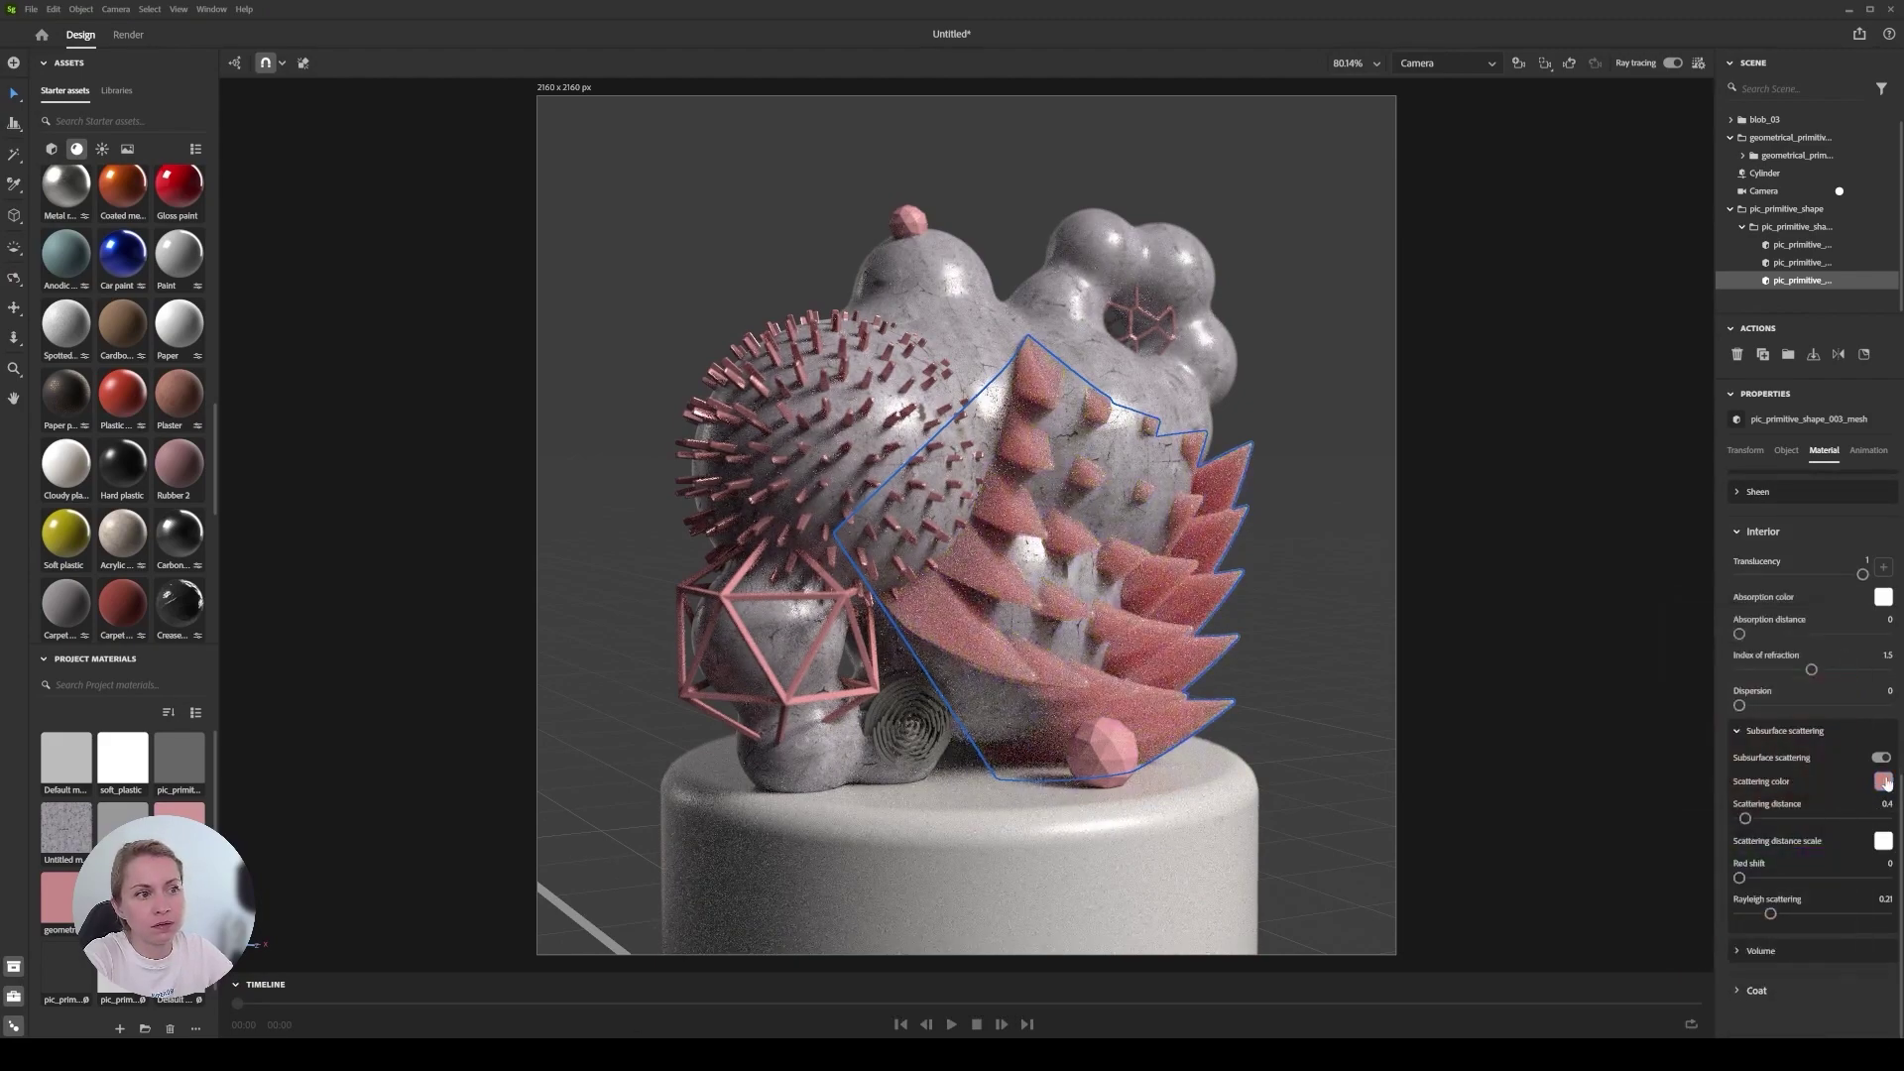
left_click(1440, 635)
Copy the spiky ball's metallic pink material onto the spiral disc with the Sampler tool.
left_click(911, 734)
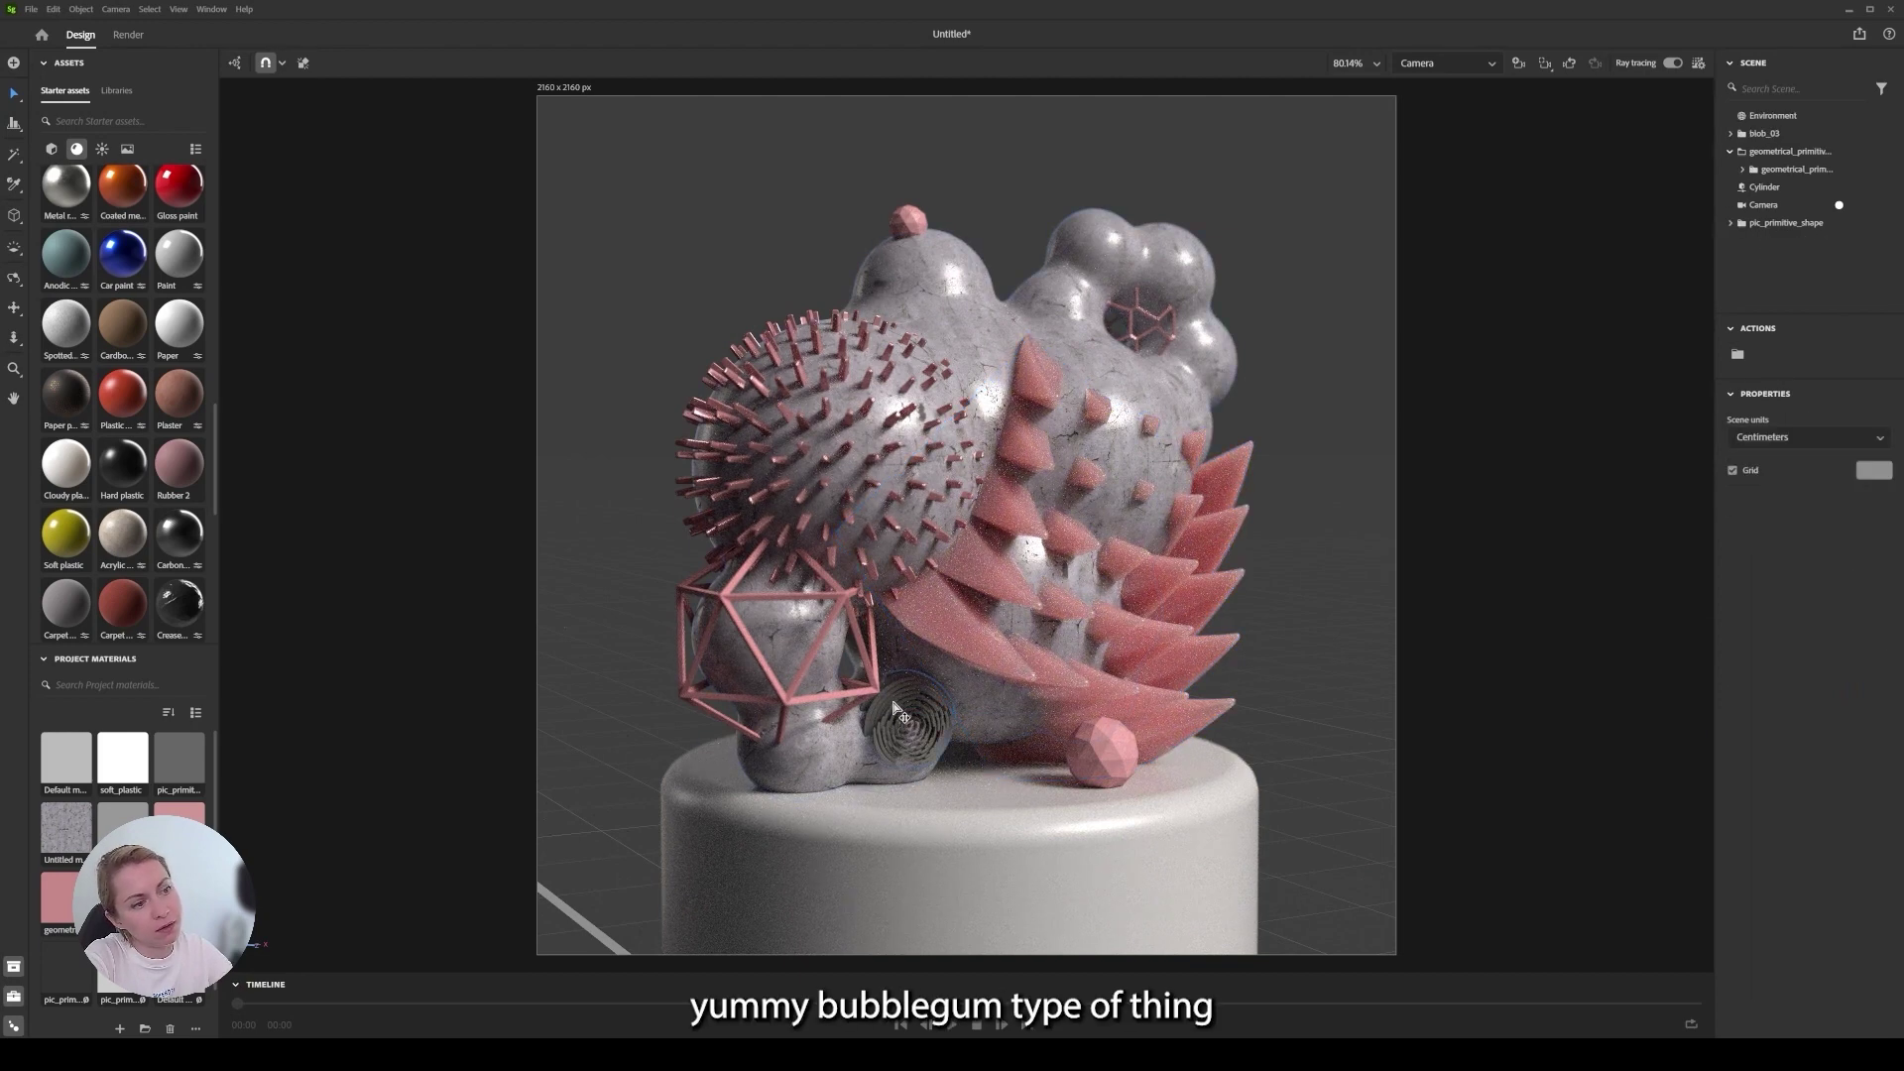
key("i")
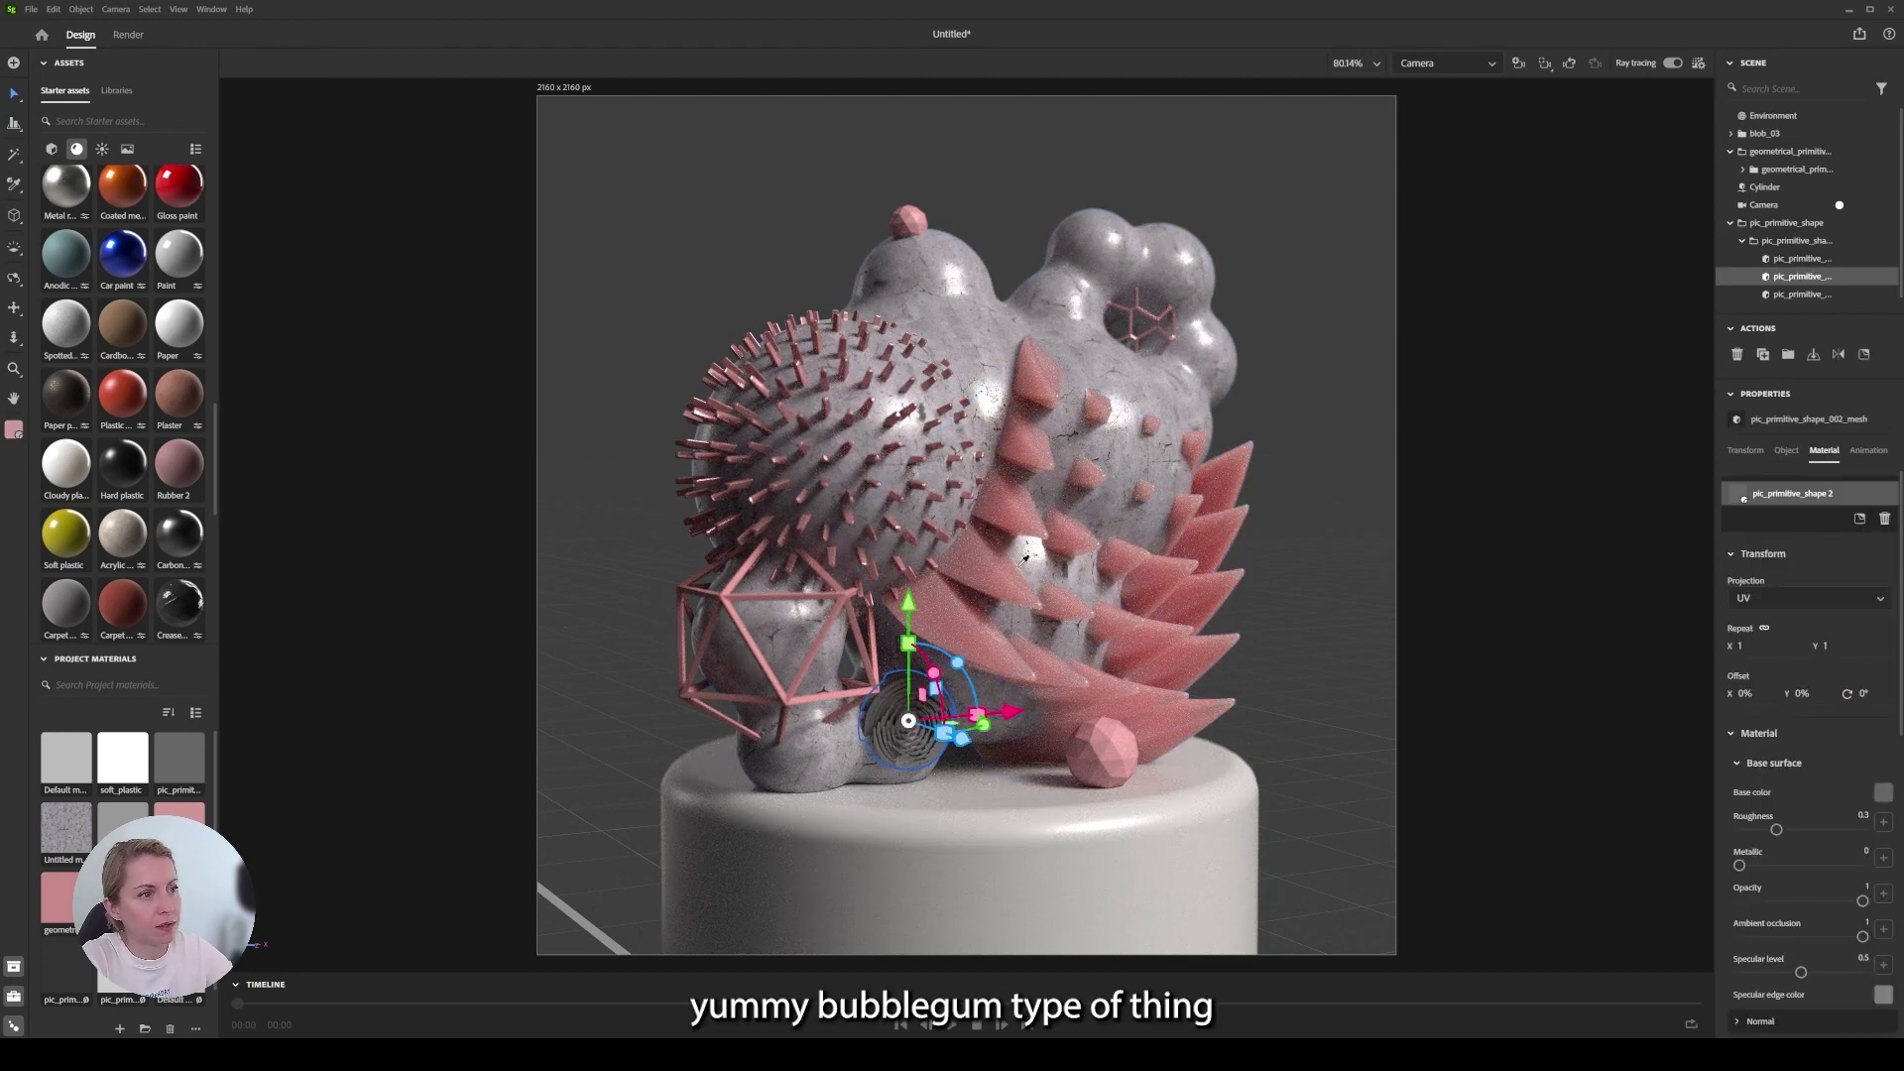
left_click(898, 520)
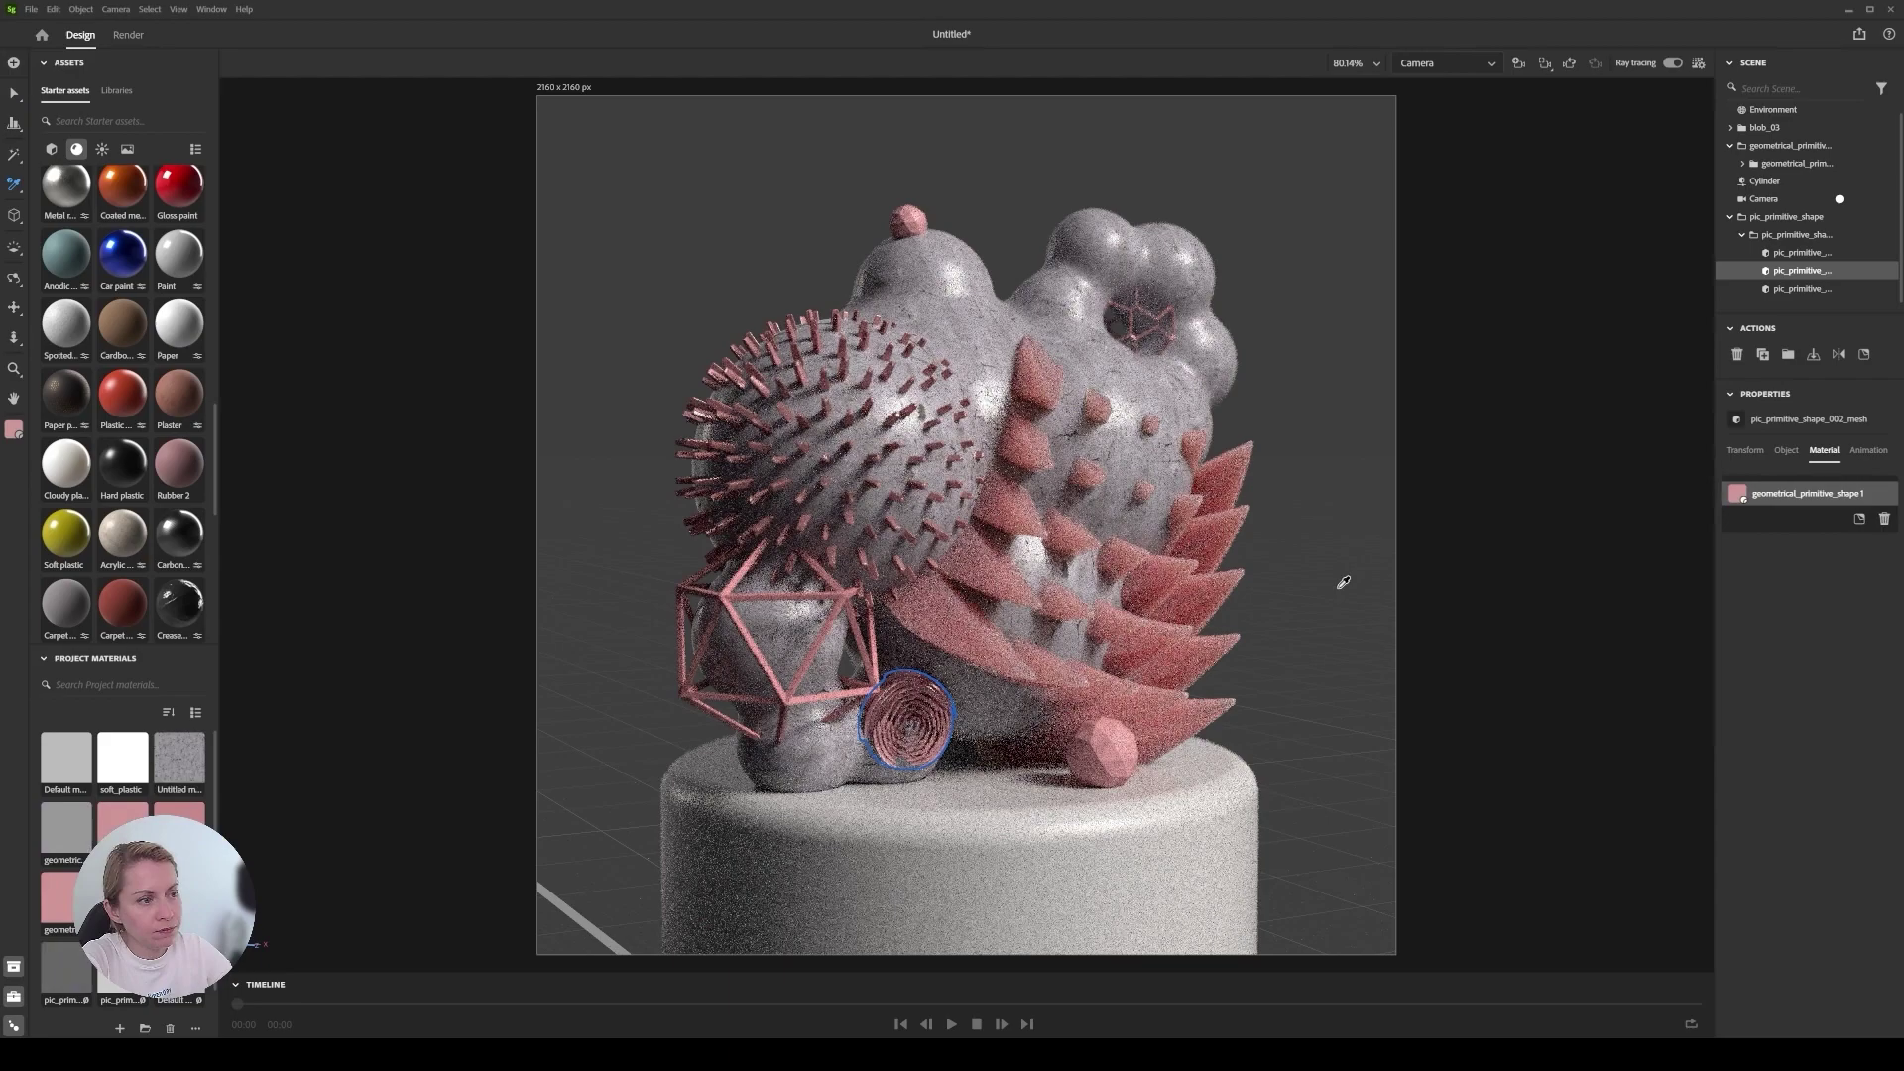
key("v")
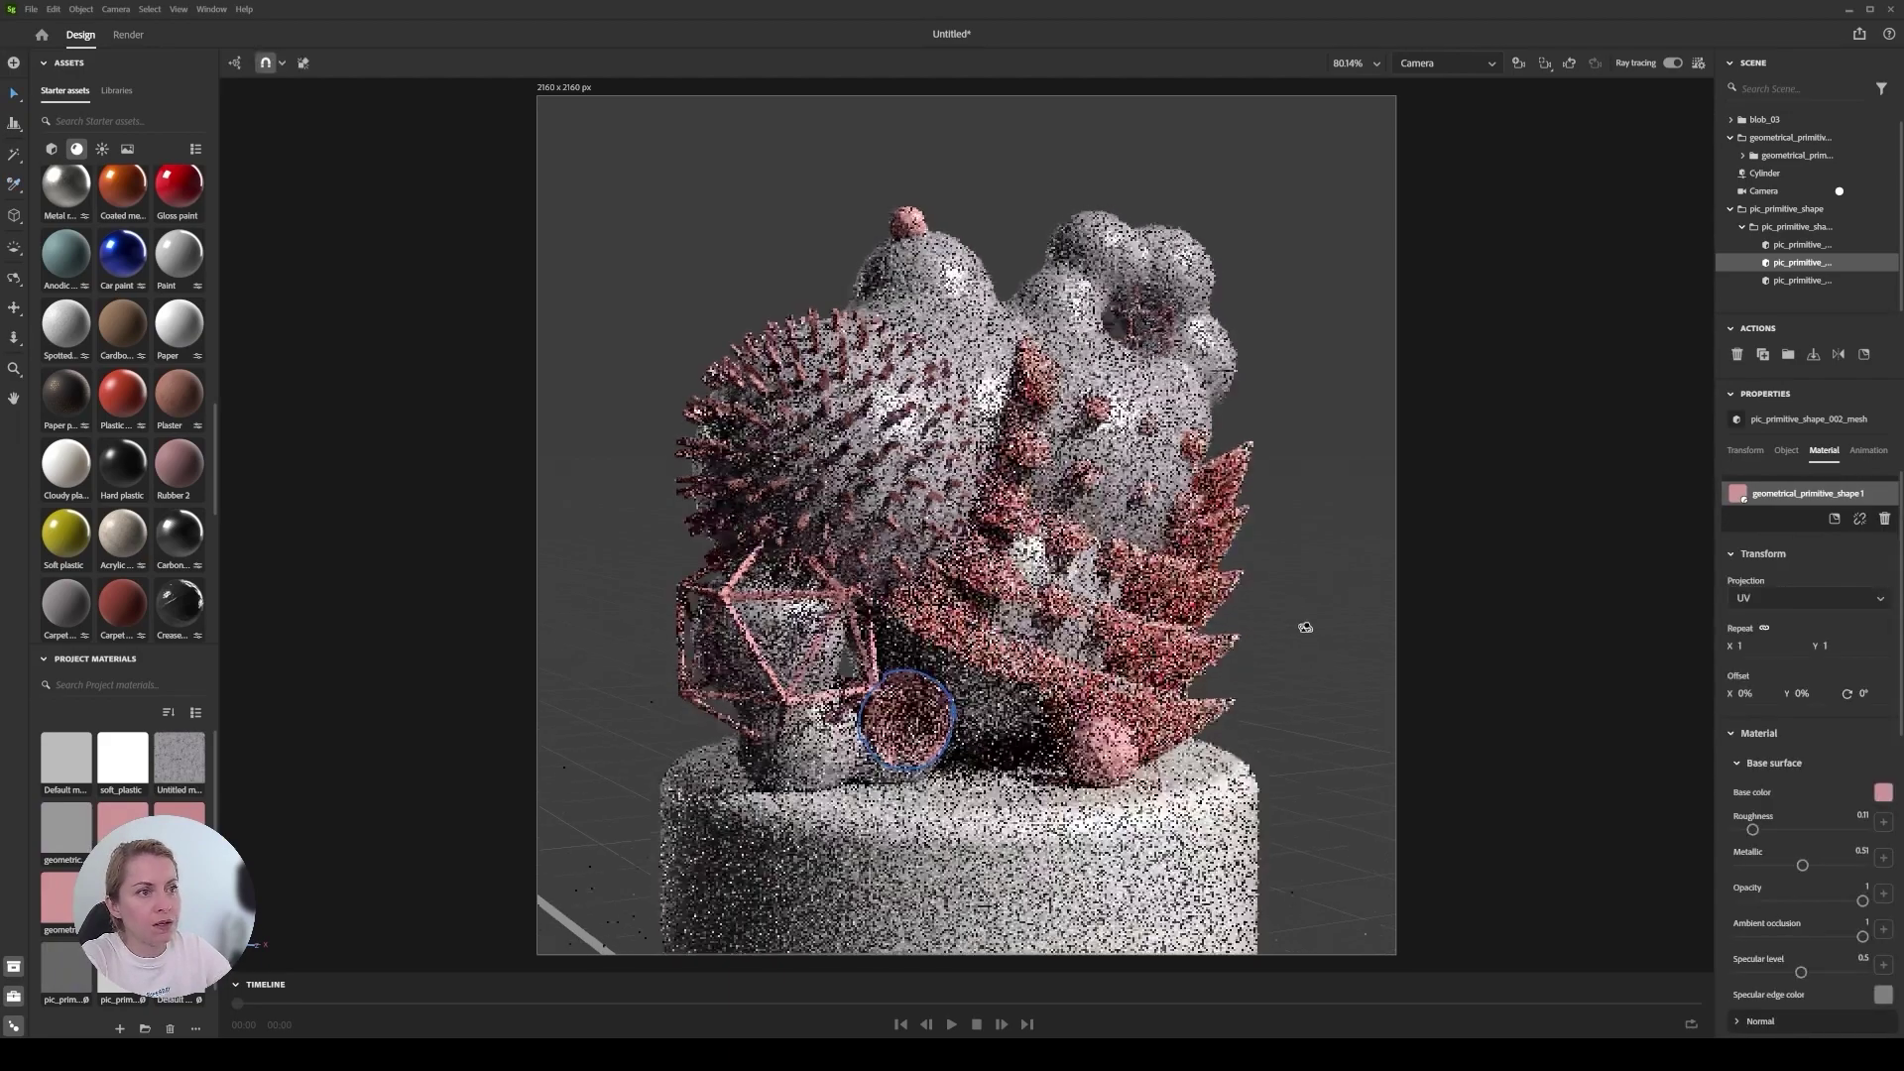
Copy the large wireframe's rough pink material onto the cylinder pedestal with the Sampler tool.
mouse_move(1310, 632)
right_mouse_down()
mouse_move(1309, 658)
mouse_move(1285, 603)
right_mouse_up()
scroll(1290, 637, "up", 2)
mouse_move(1285, 603)
left_mouse_down("alt")
mouse_move(1288, 620)
mouse_move(1275, 582)
left_mouse_up("alt")
left_click(982, 883)
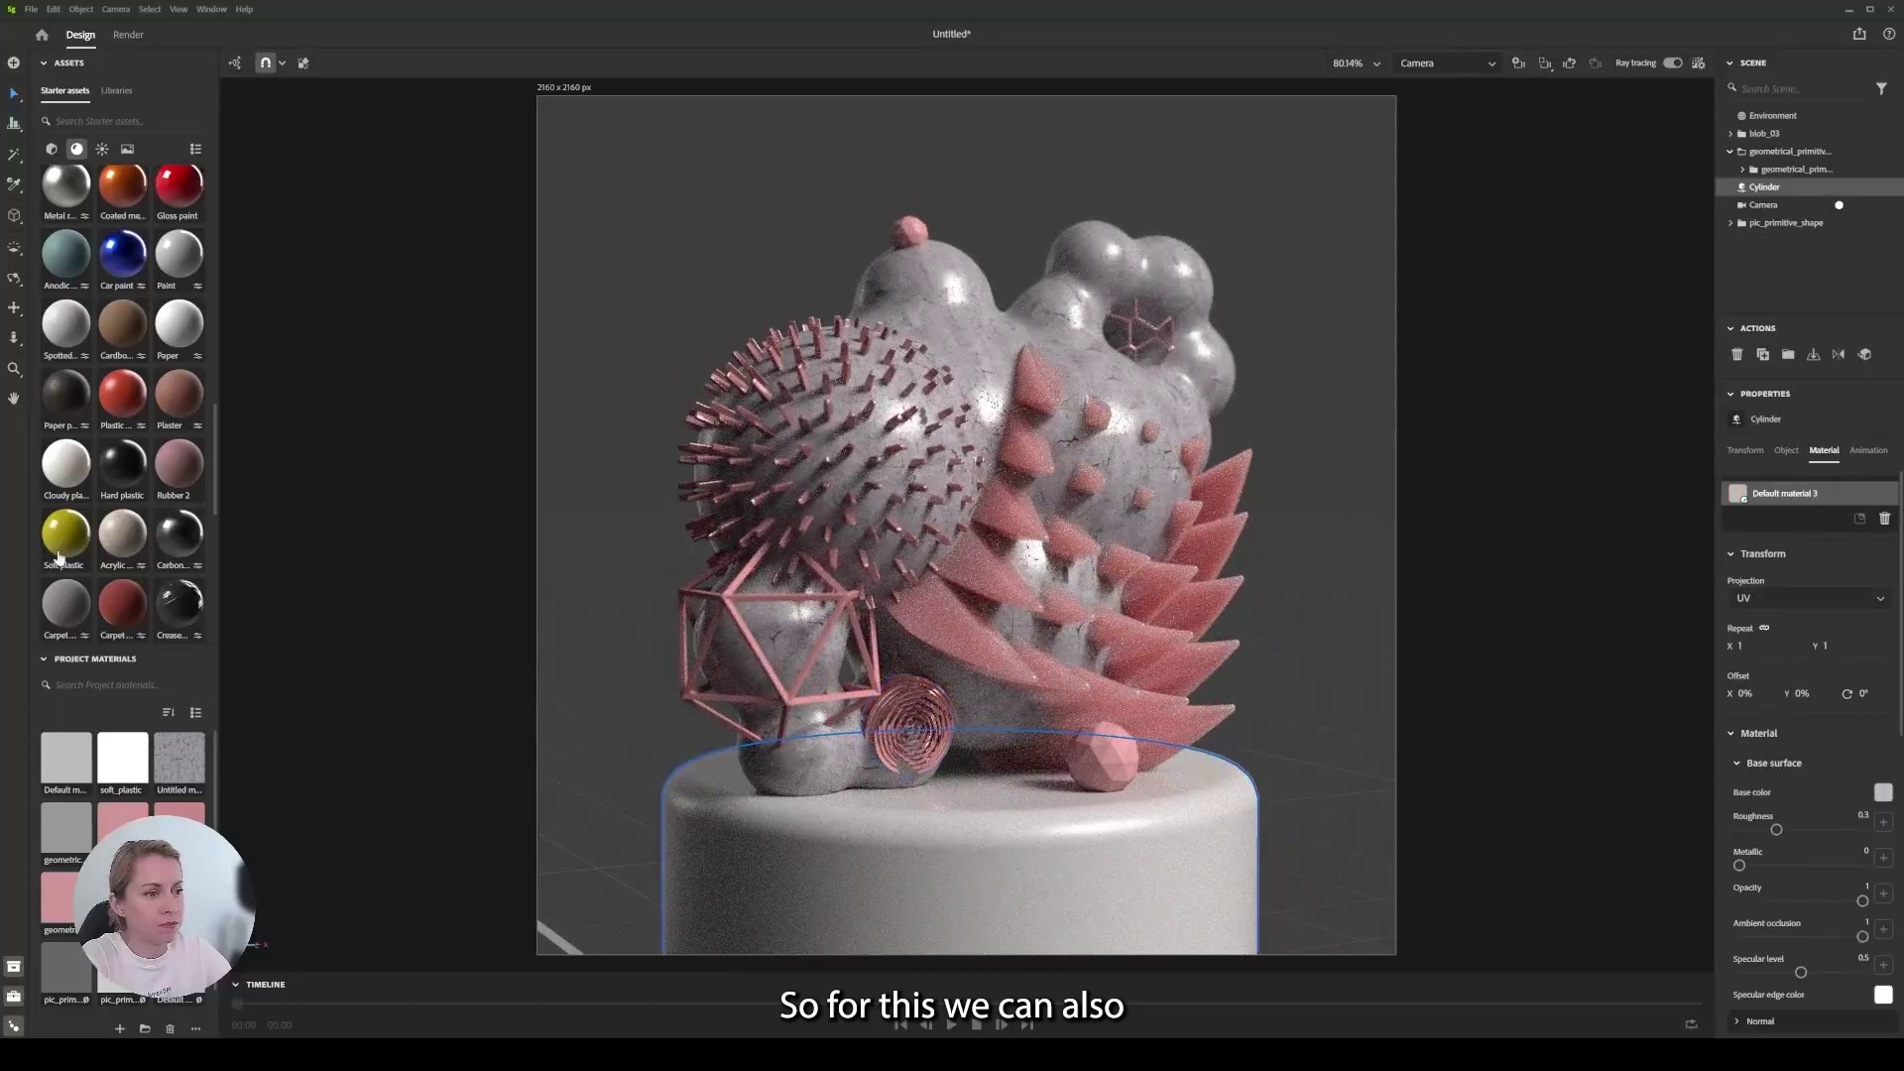
scroll(116, 488, "up", 5)
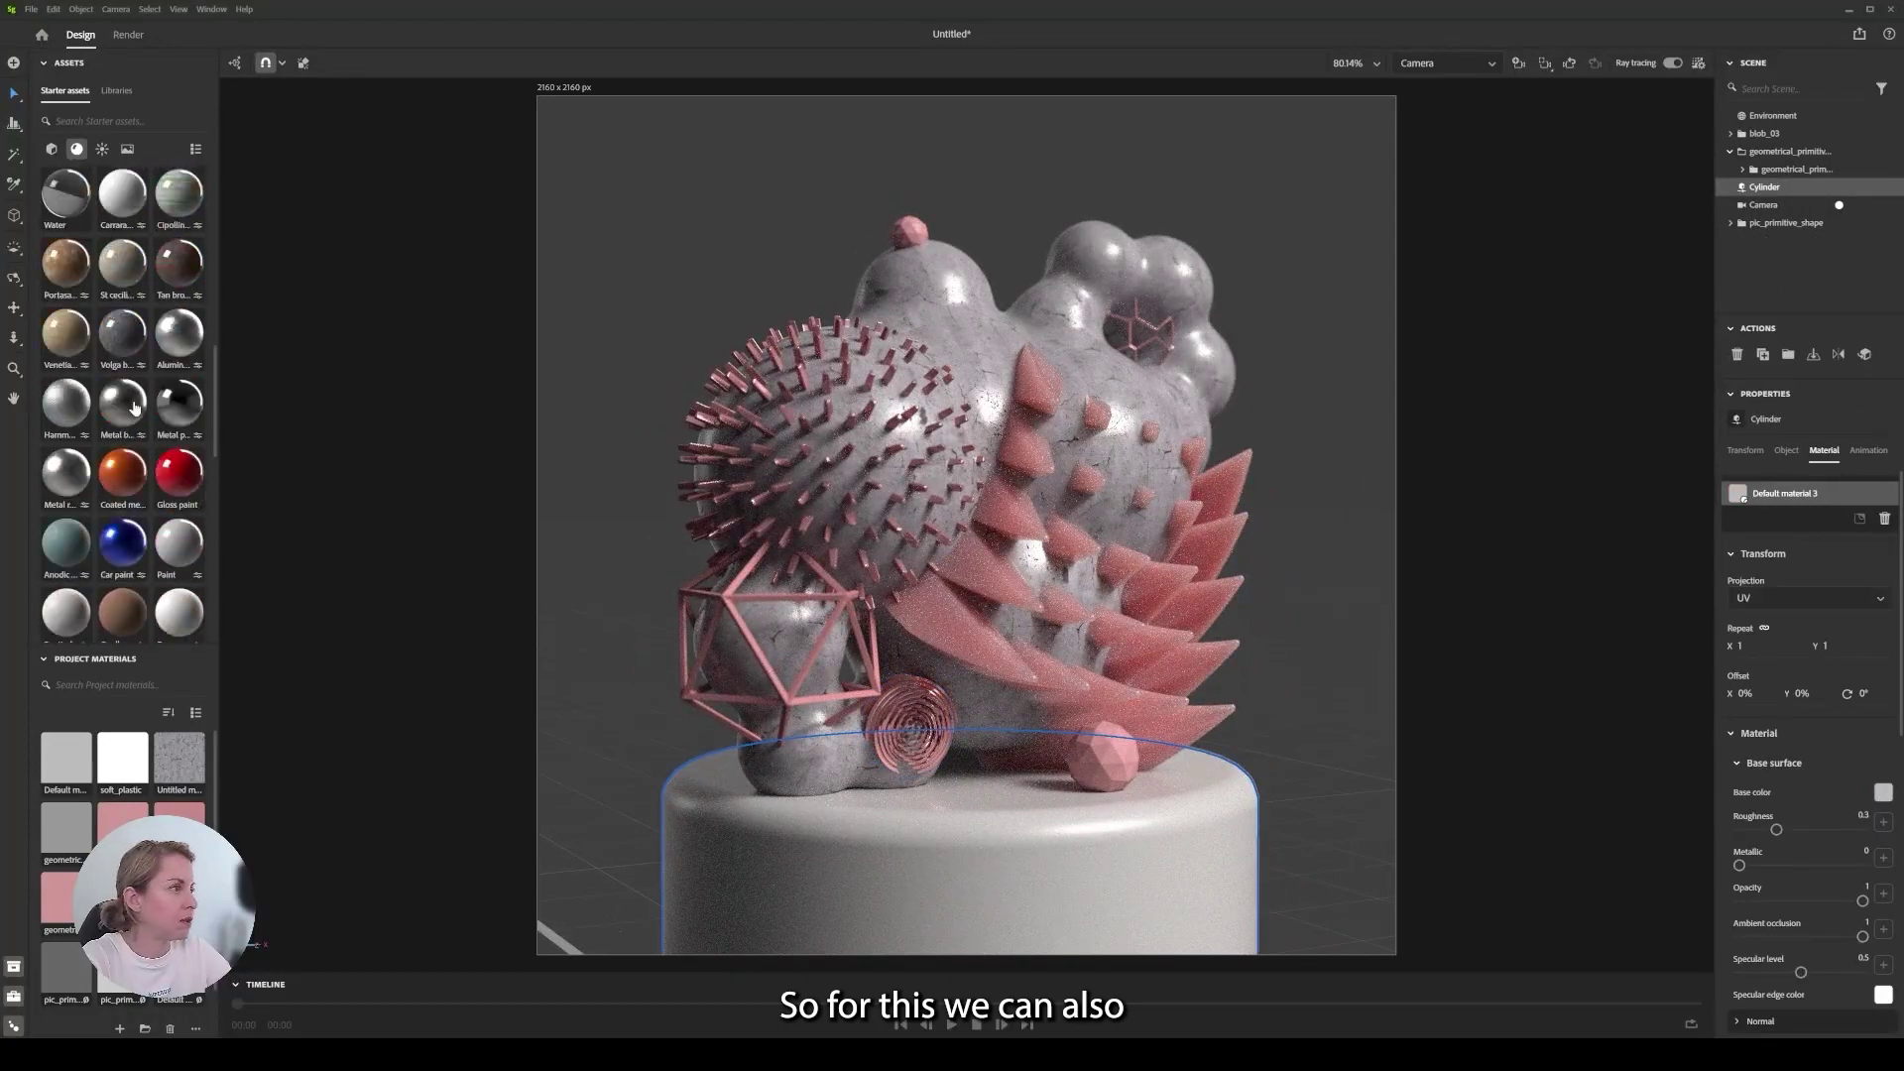
key("i")
left_click(905, 762)
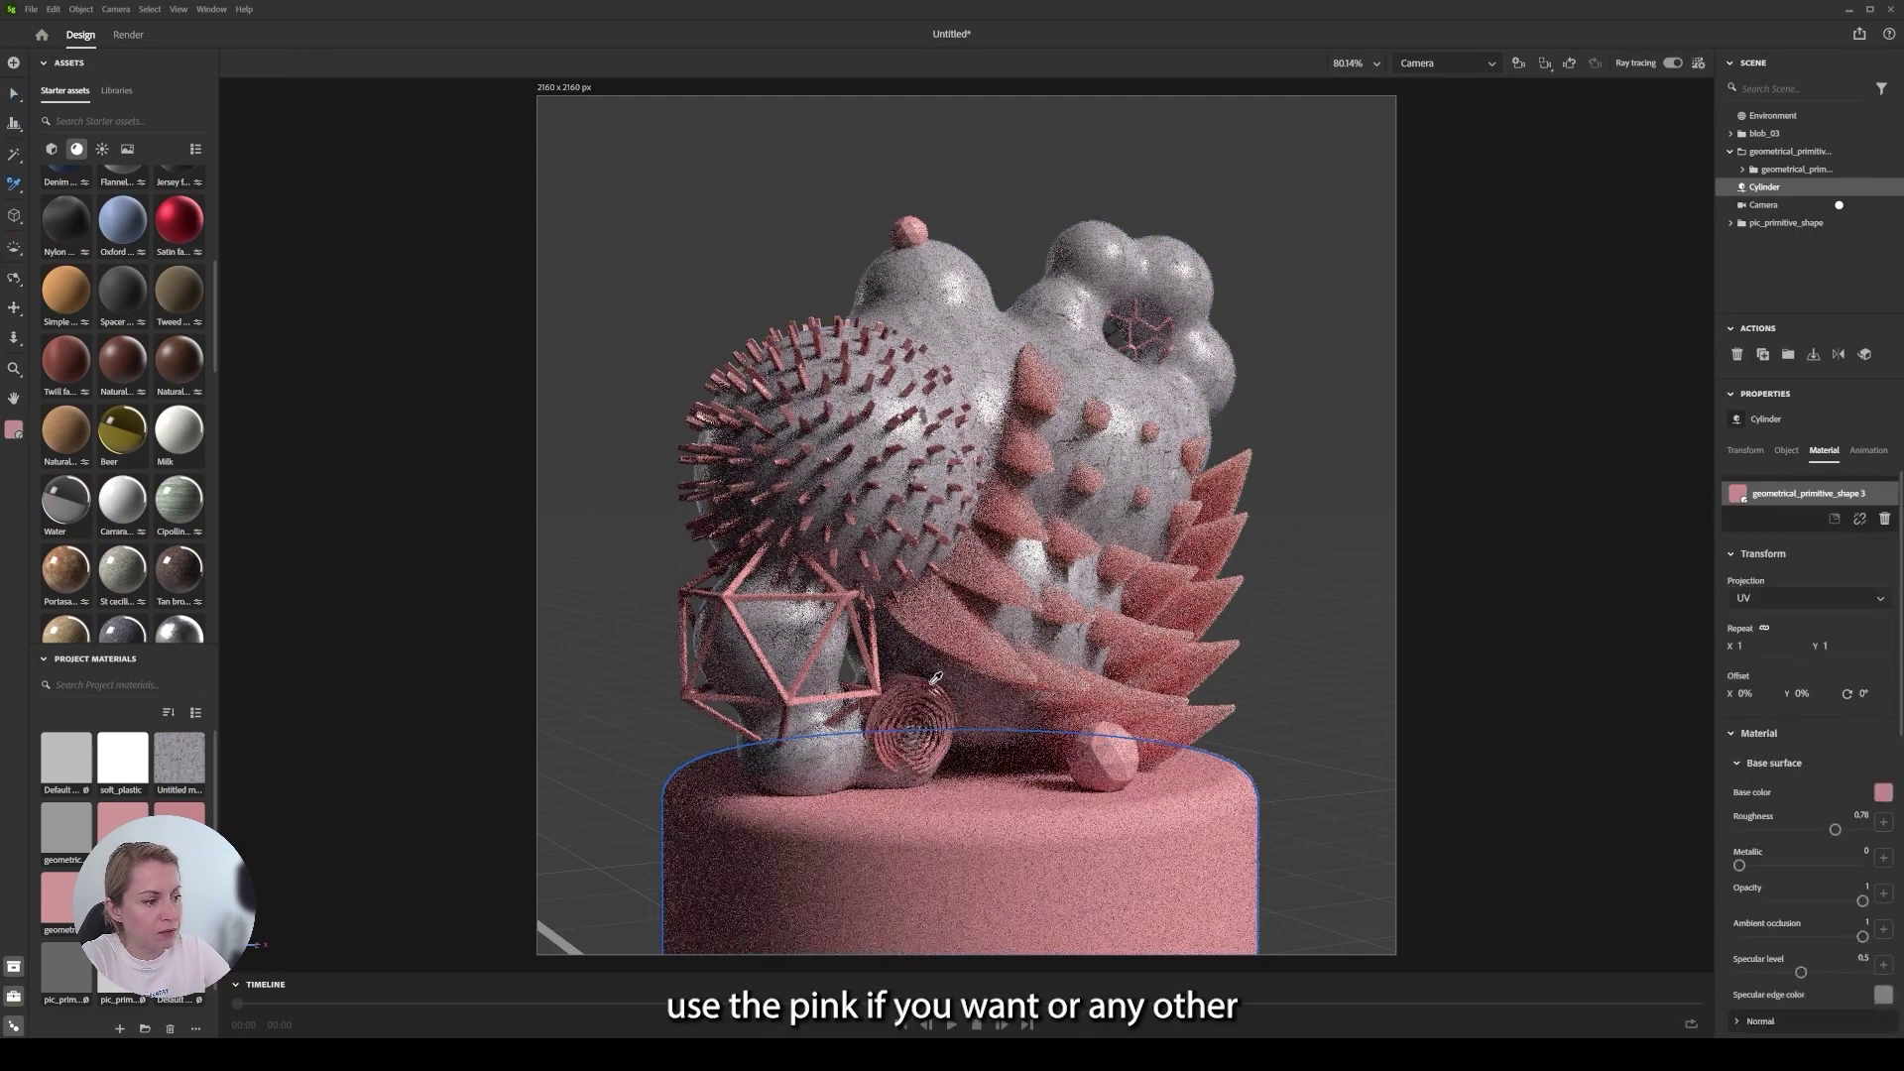
Apply the Clean Concrete starter material to the cylinder pedestal in place of the pink one.
key("v")
left_click(1365, 744)
left_click(935, 866)
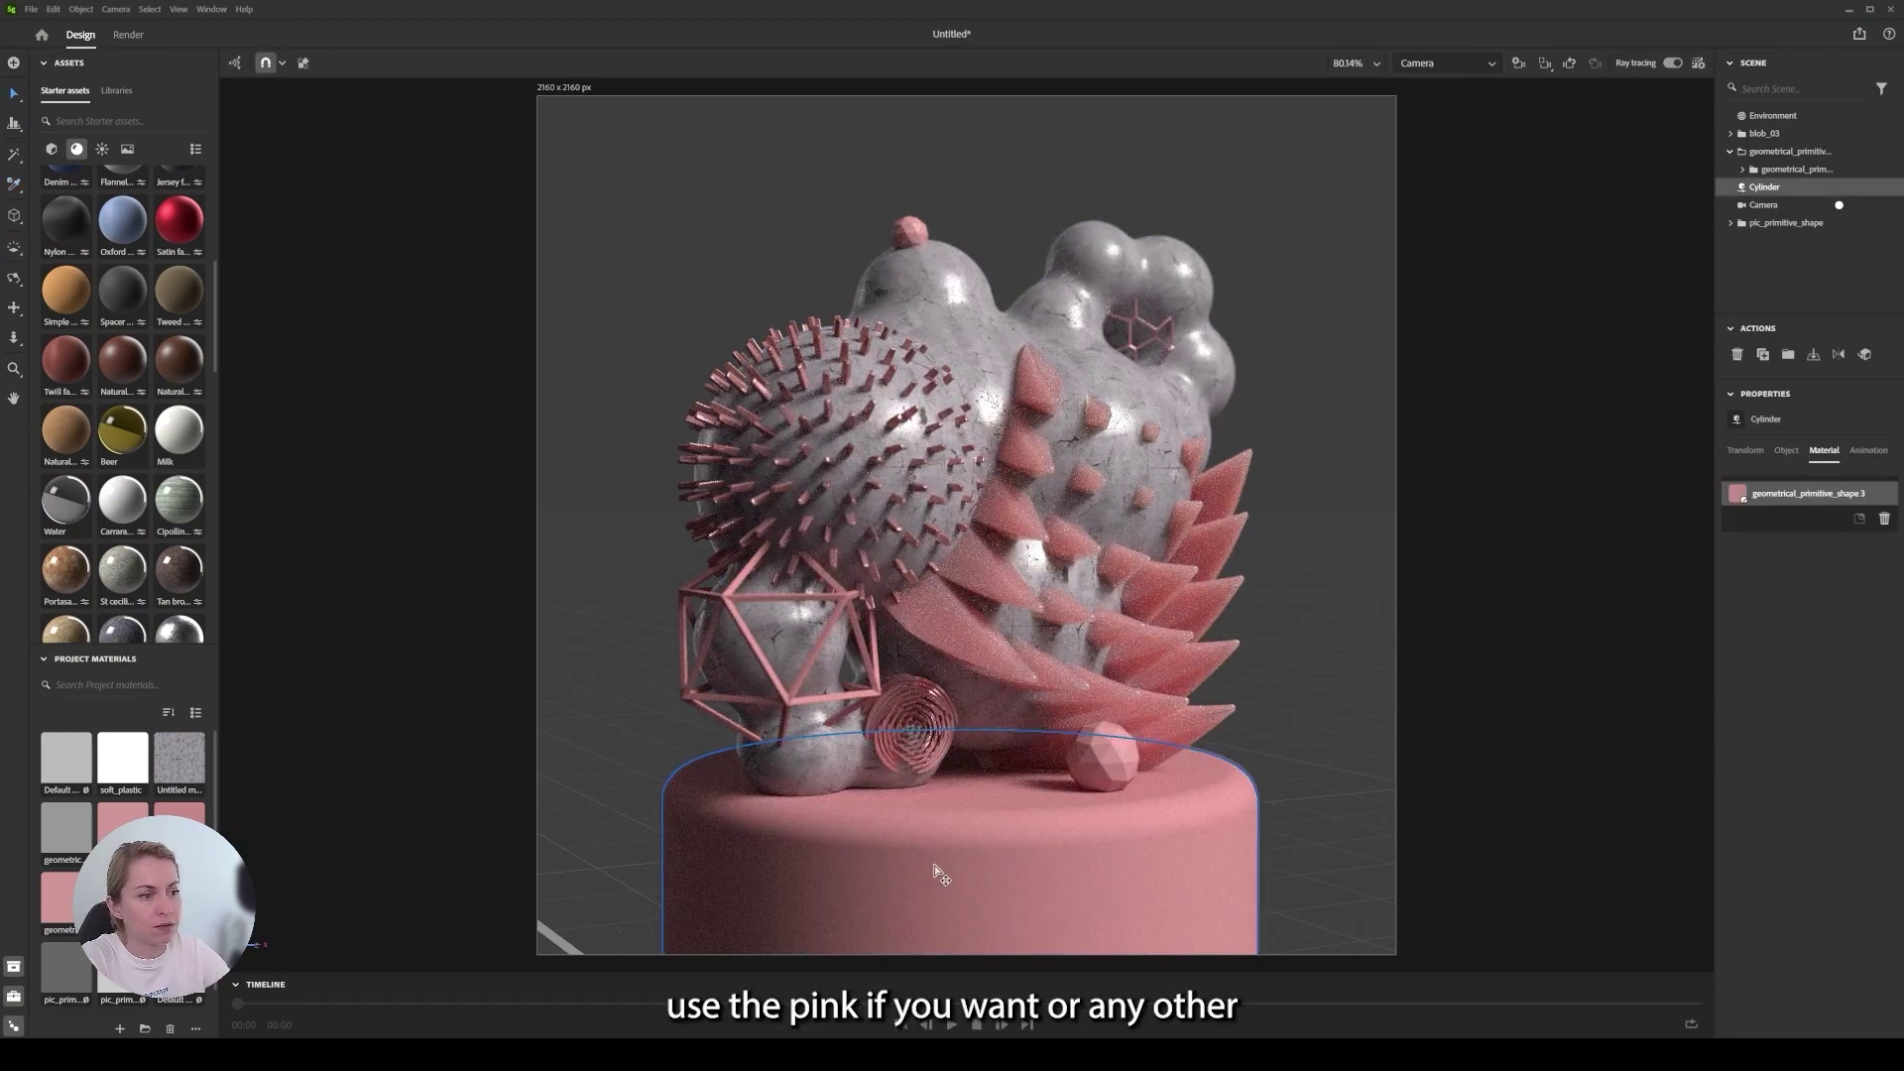
scroll(138, 447, "up", 4)
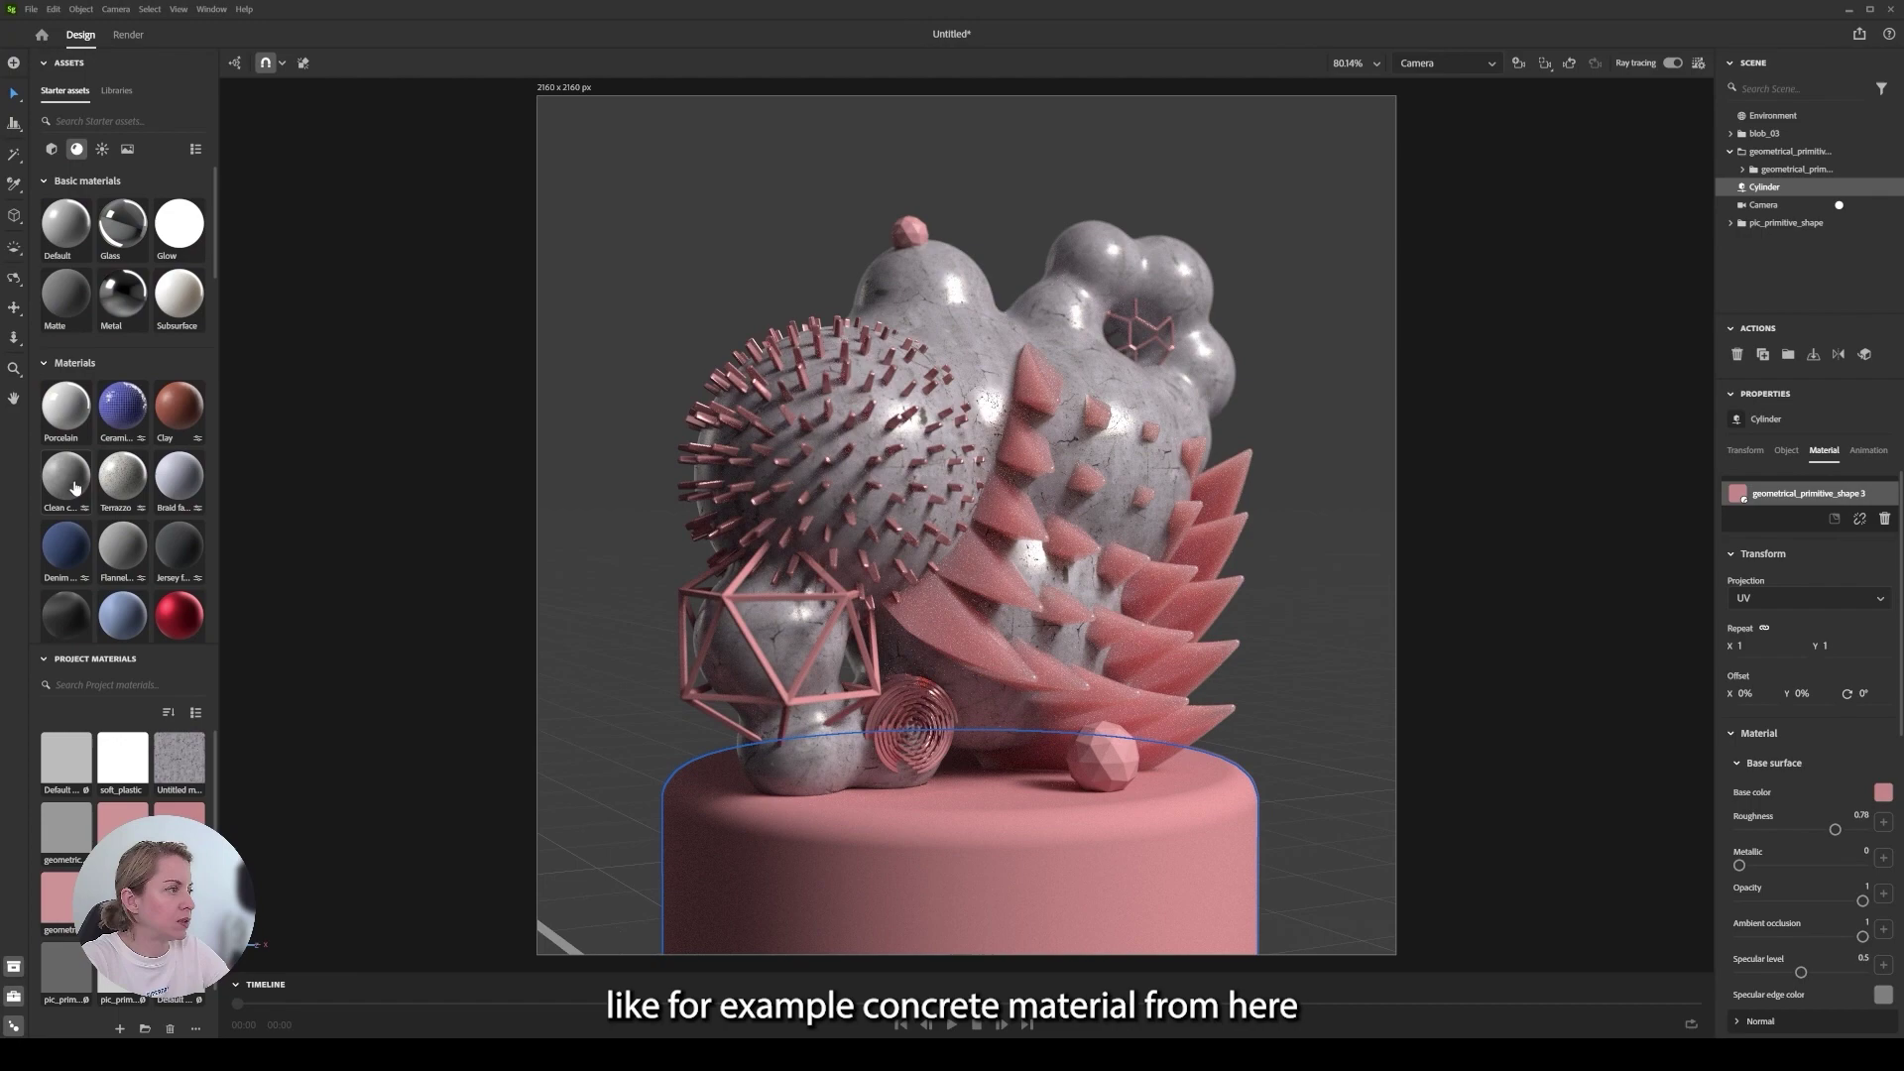
left_click(66, 479)
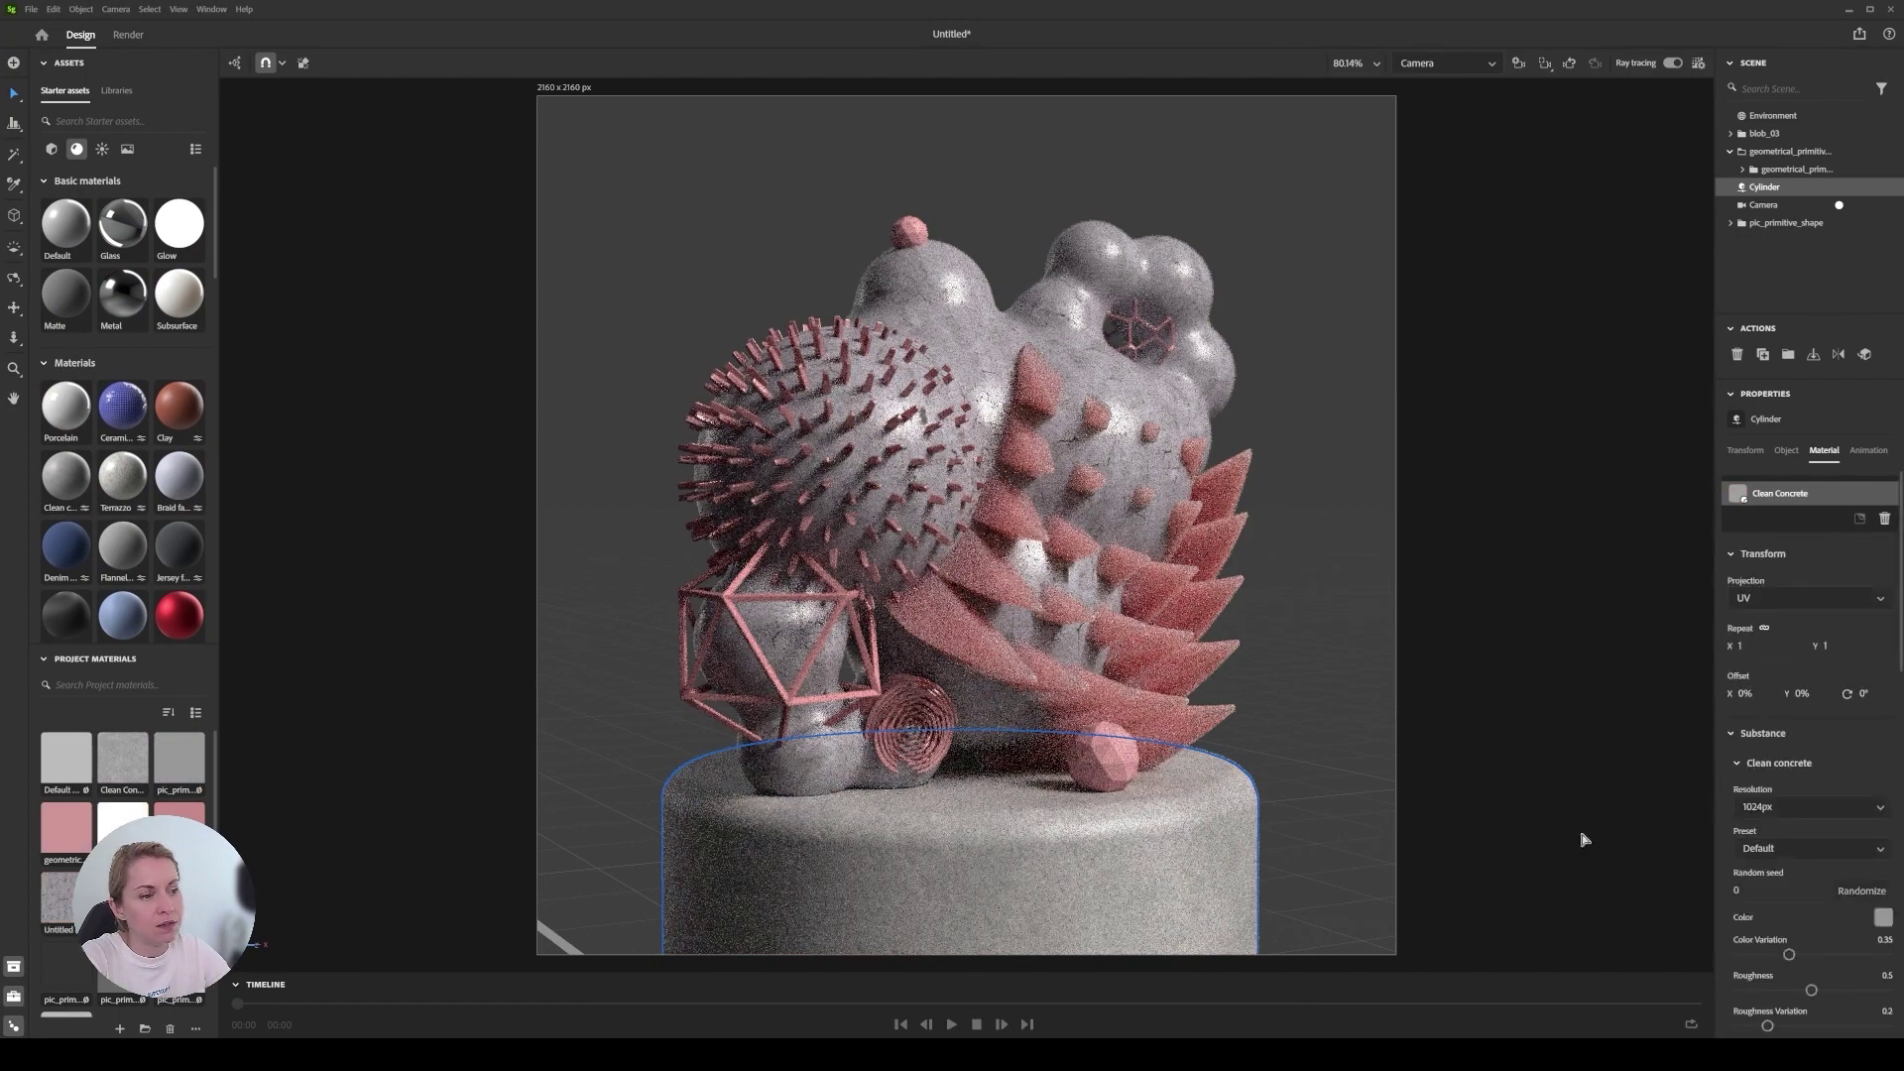
Set the pedestal's concrete material to repeat 3.8 times in X and Y at a resolution of 2048px.
left_click_drag(1746, 646, 1765, 647)
left_click(1770, 808)
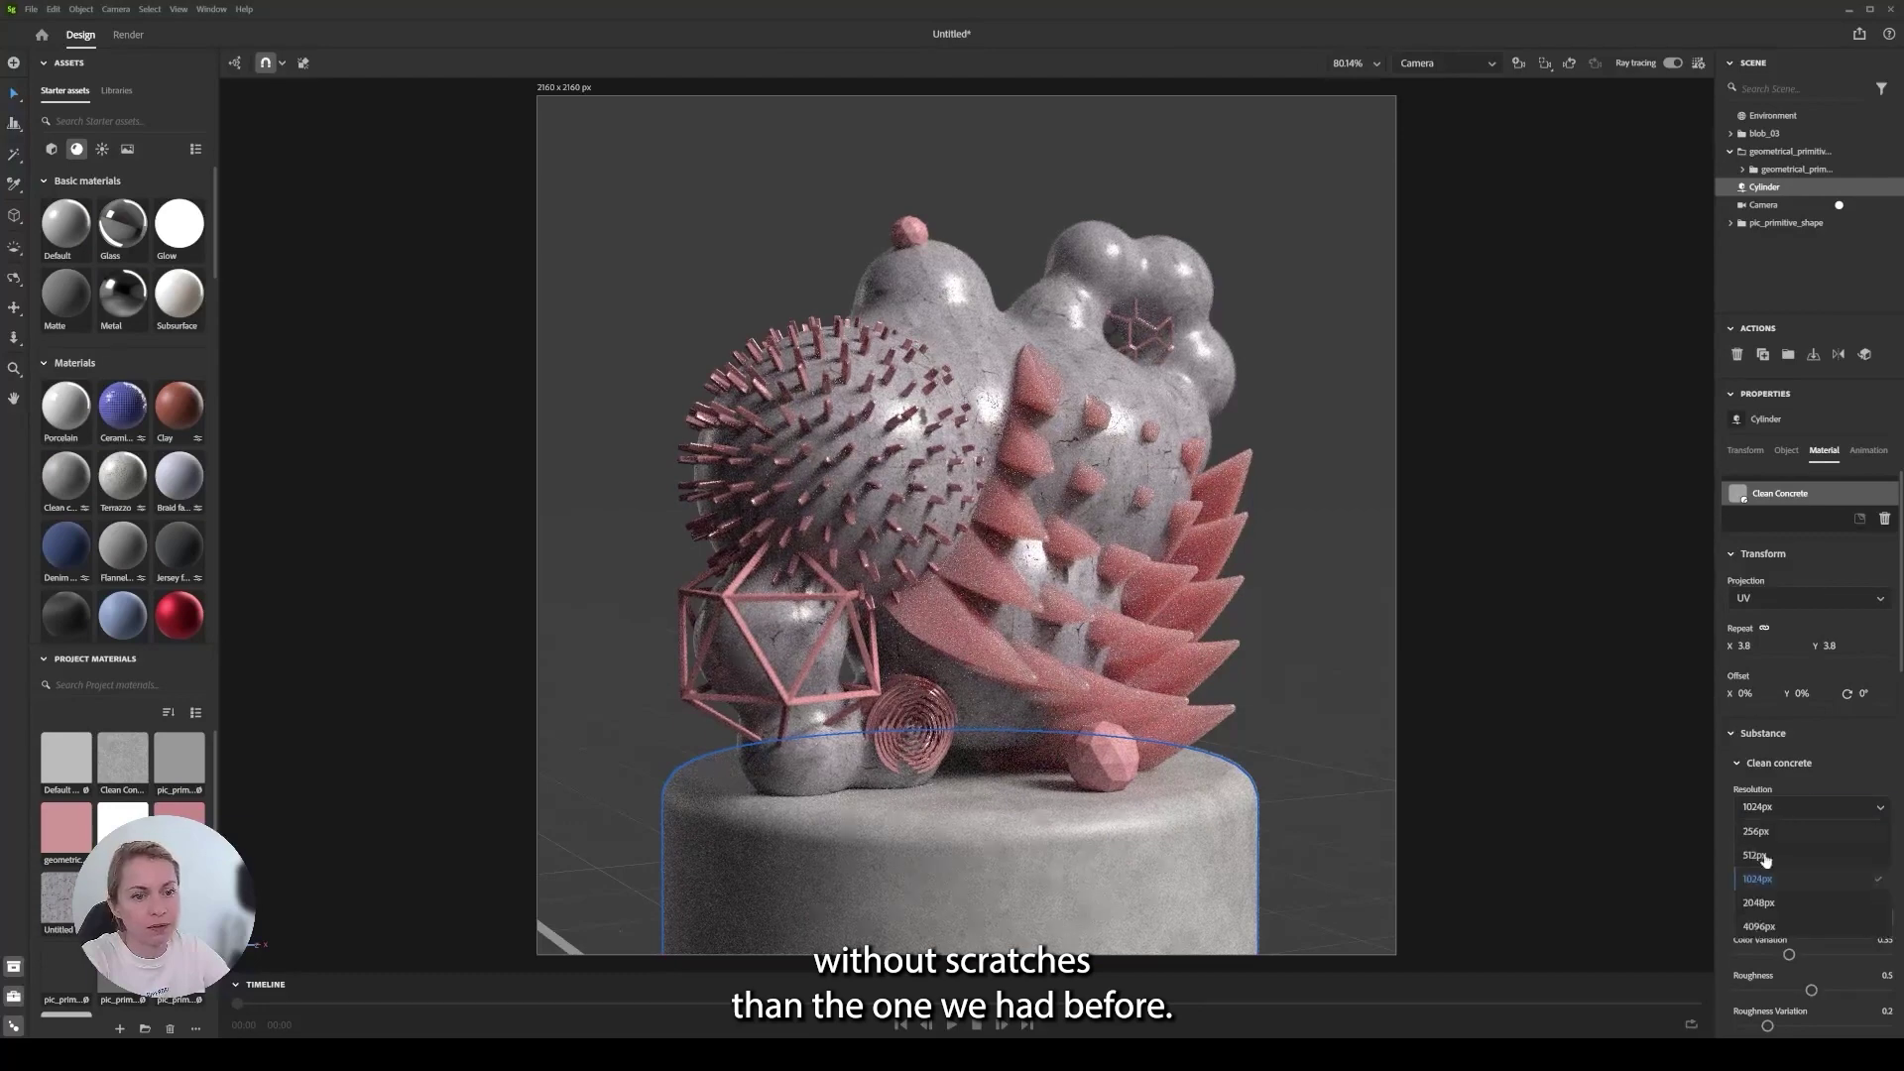
left_click(1772, 905)
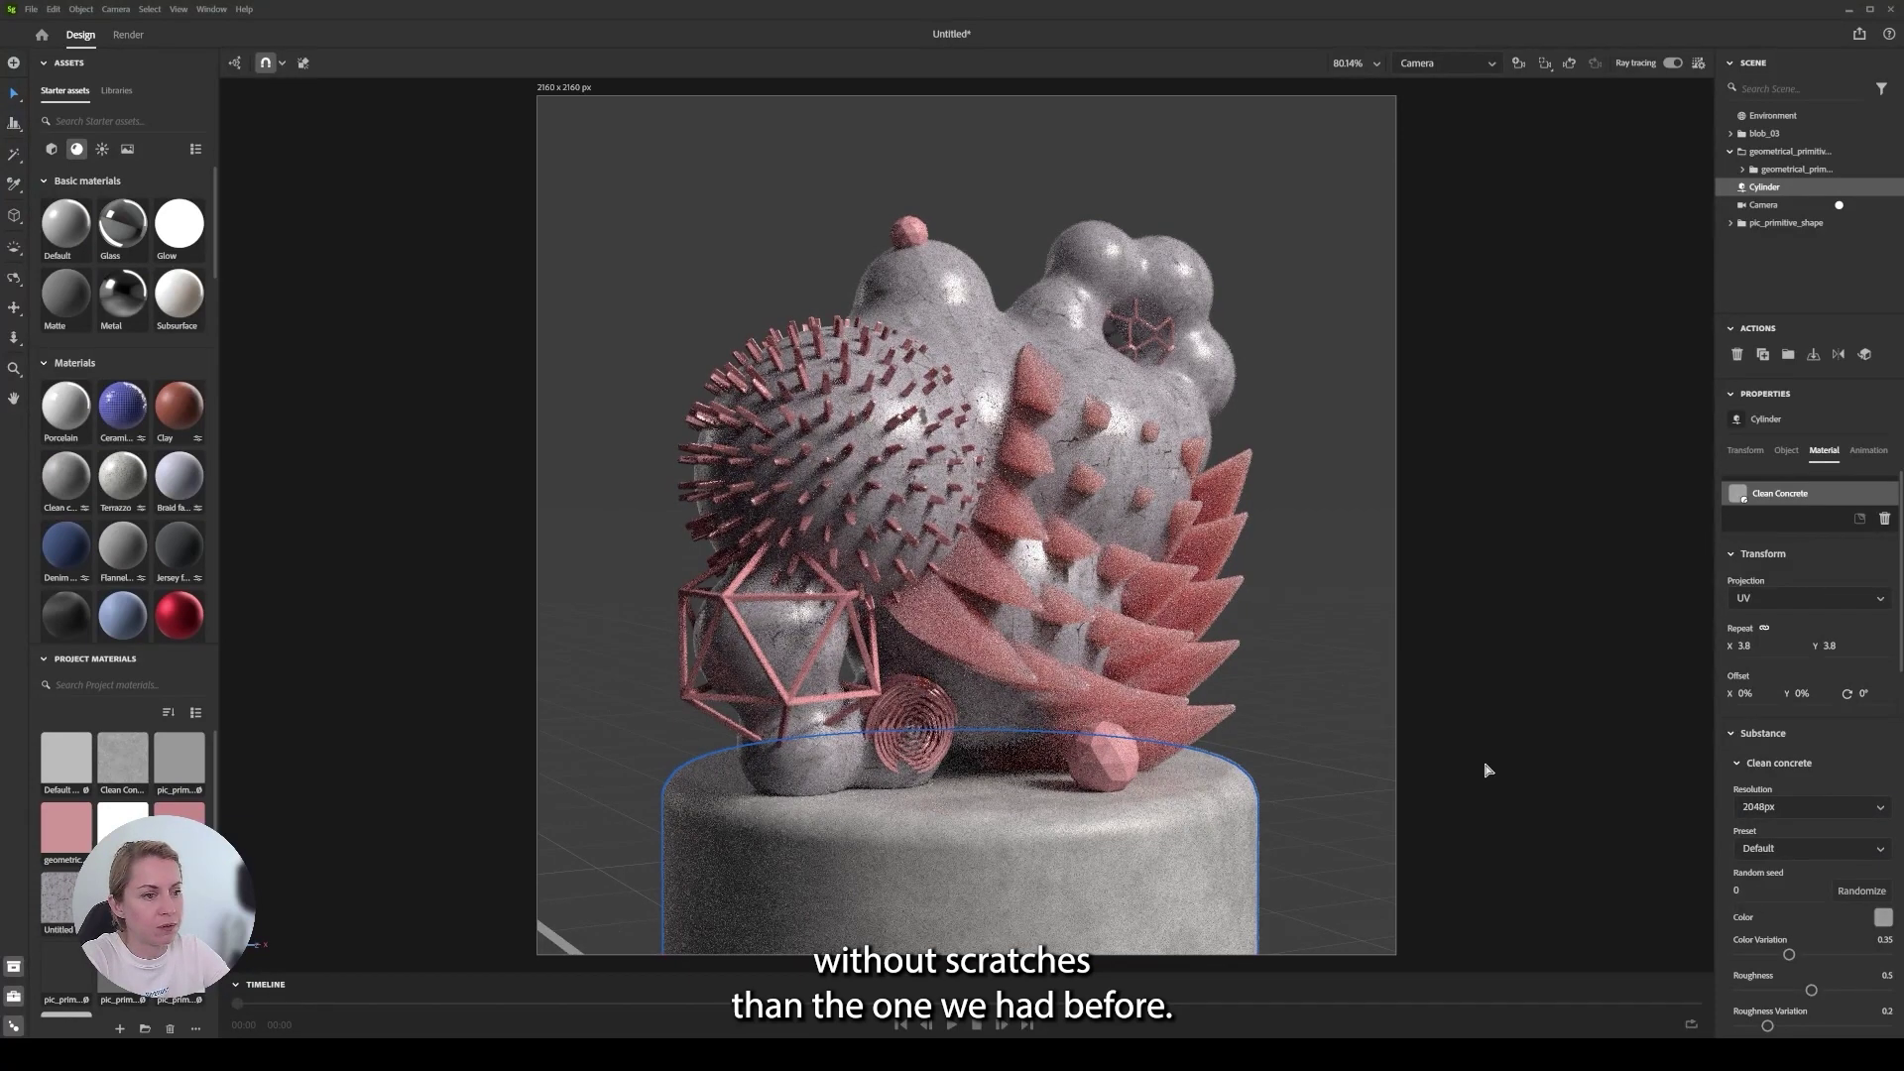
left_click(1484, 760)
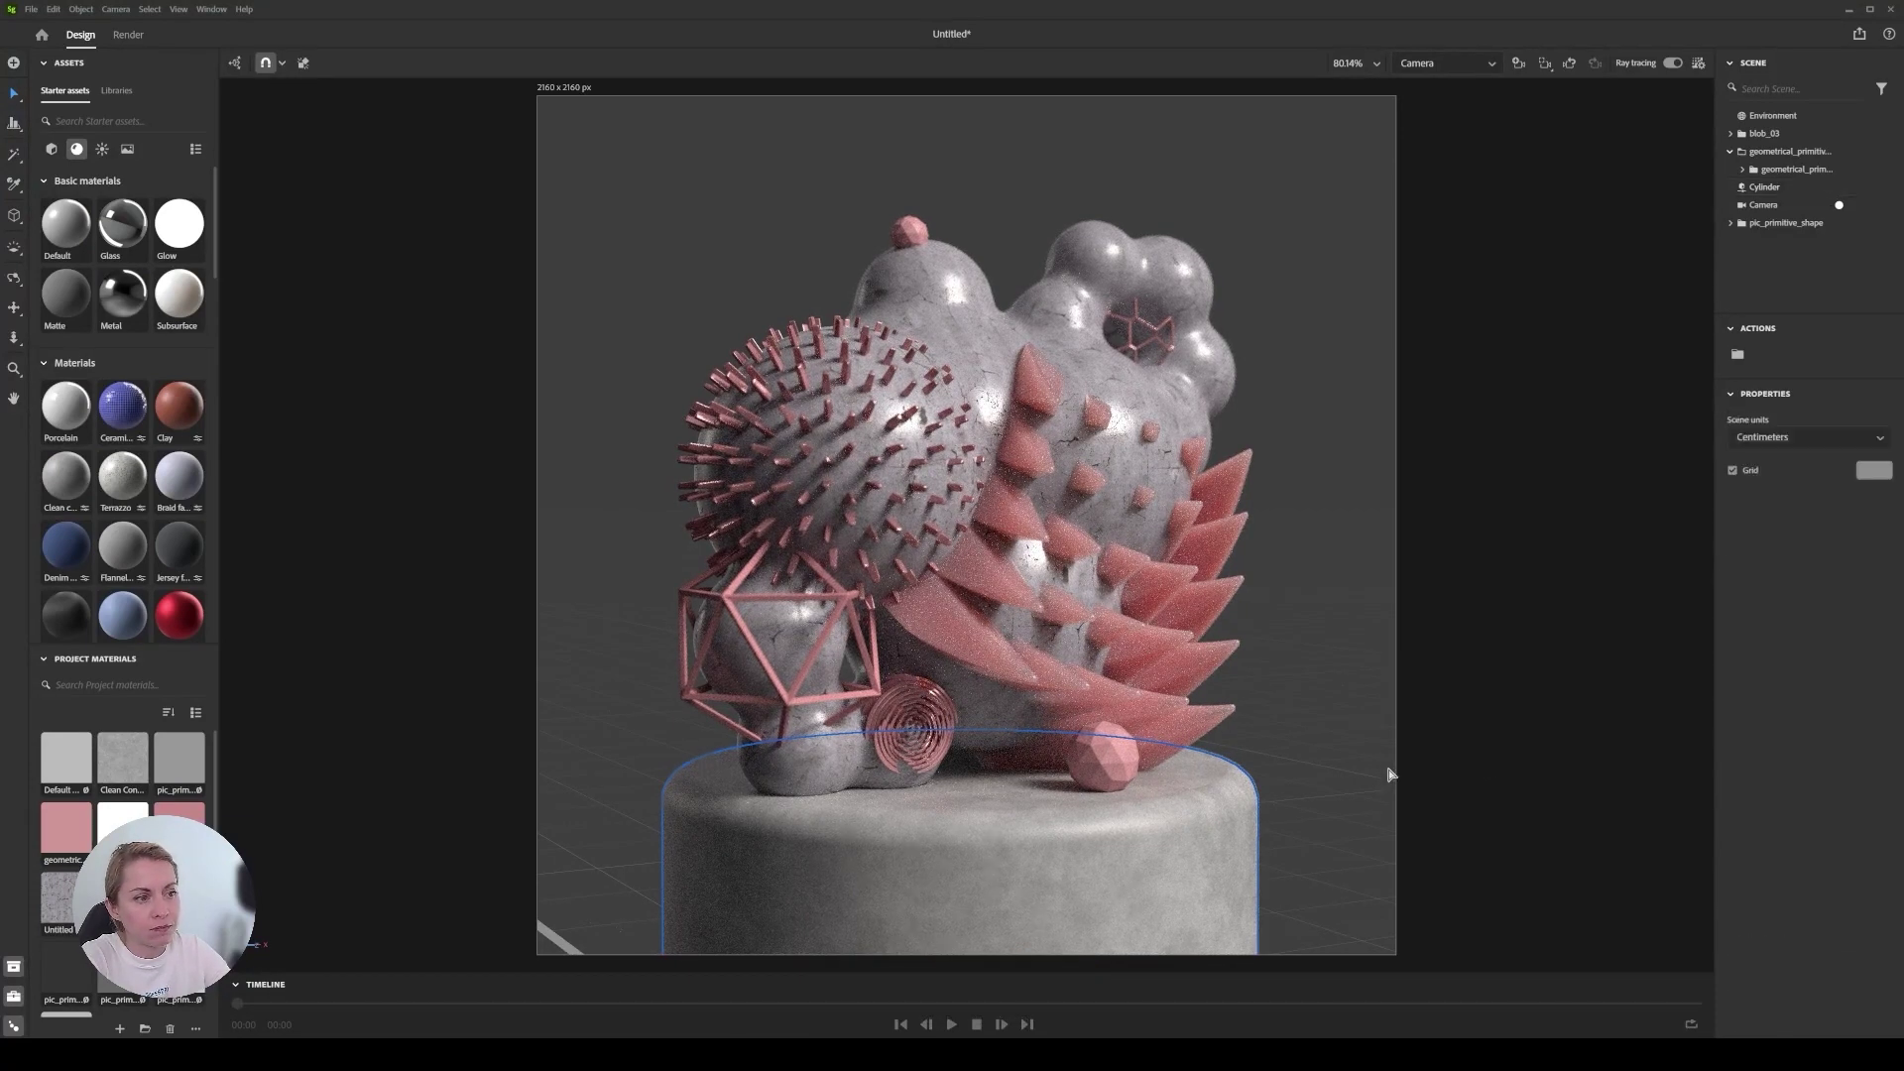